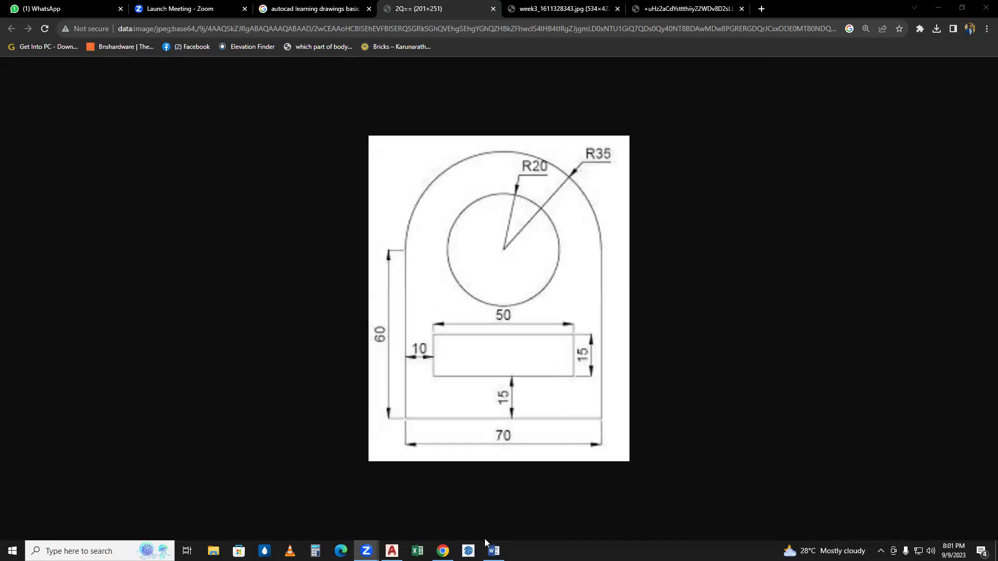
- Switch to Word and look through its list of recently opened documents
mouse_move(493, 550)
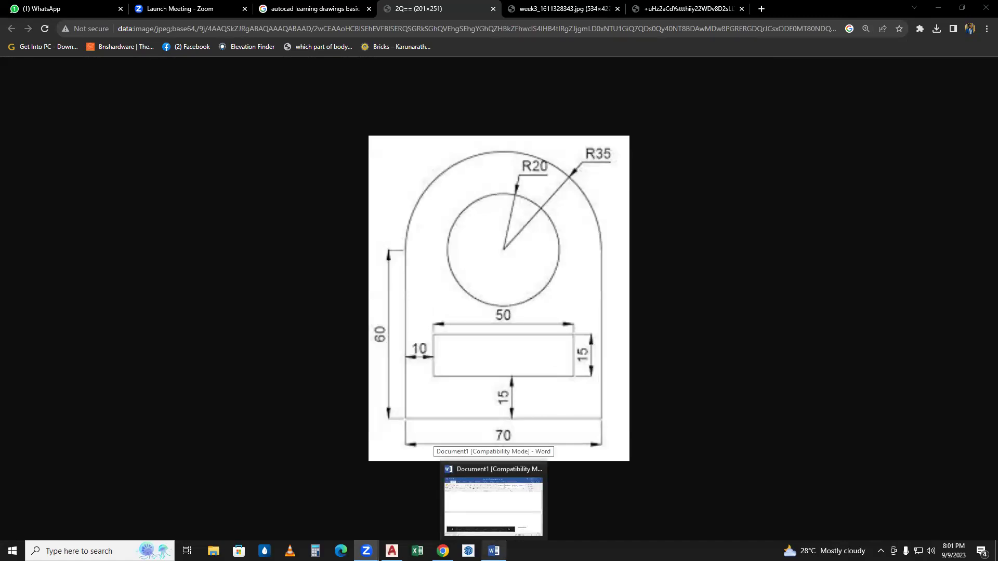
left_click(493, 507)
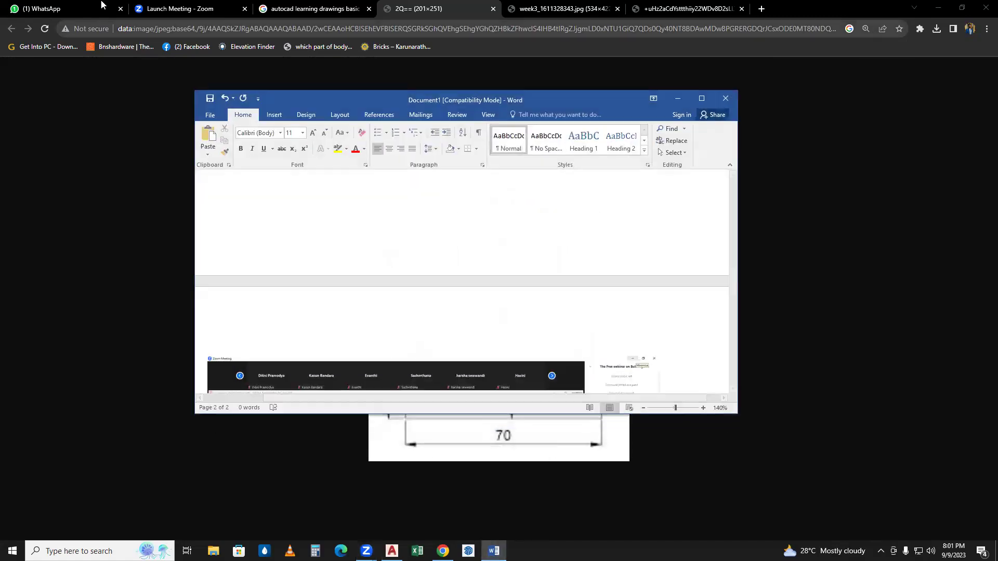
left_click(207, 117)
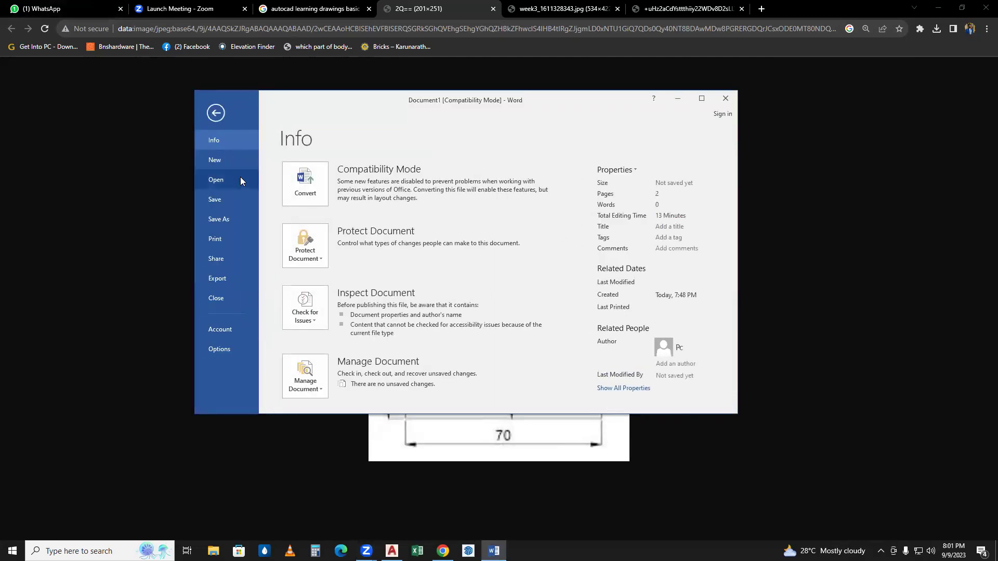
left_click(226, 177)
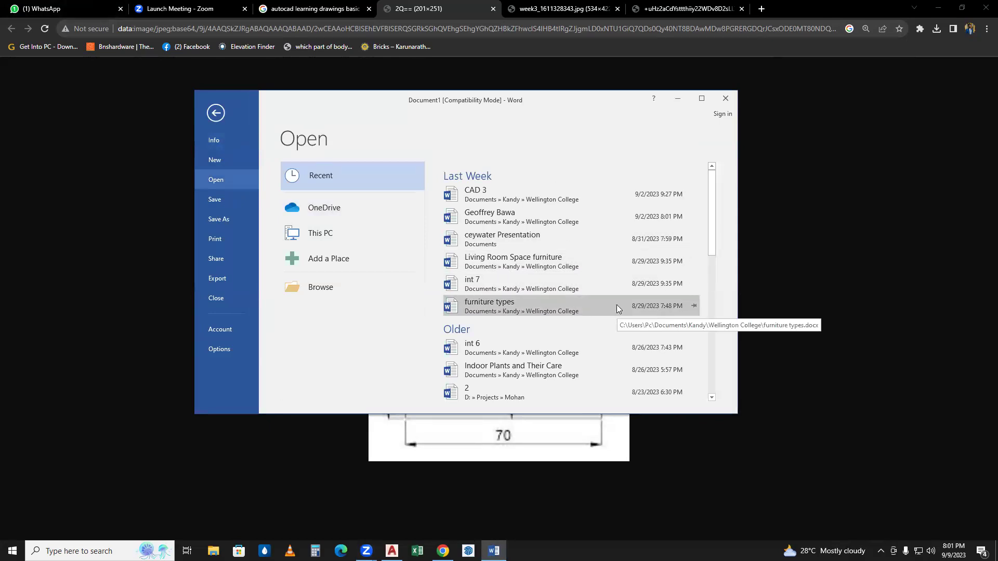
scroll(583, 286, "down", 1)
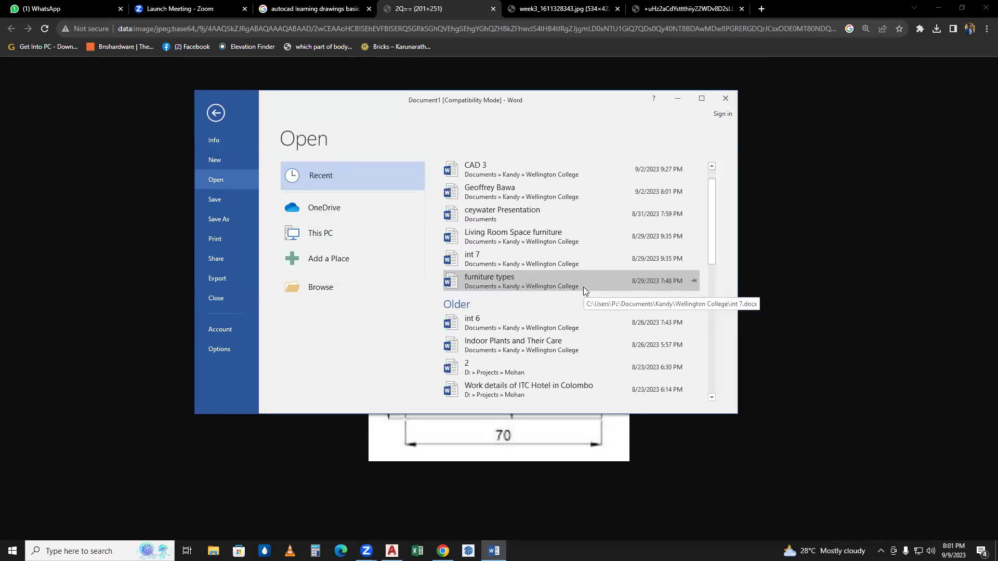
scroll(583, 287, "down", 1)
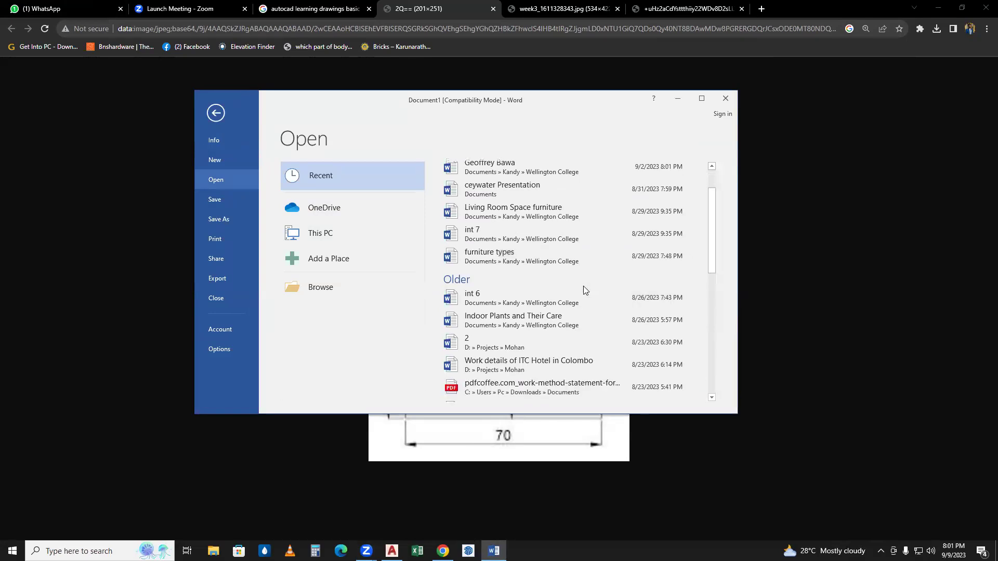
scroll(583, 290, "down", 2)
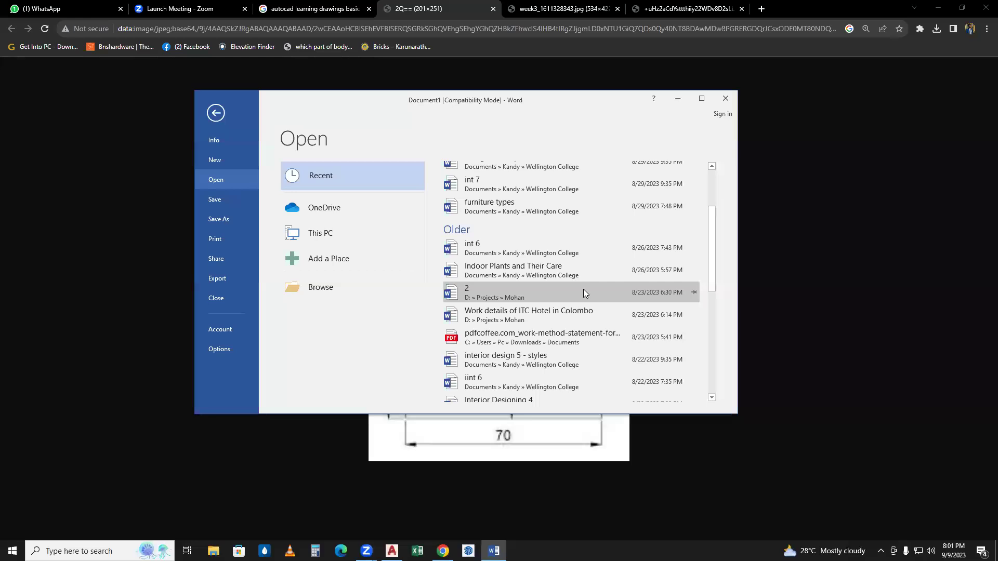
scroll(583, 289, "down", 2)
scroll(585, 290, "down", 1)
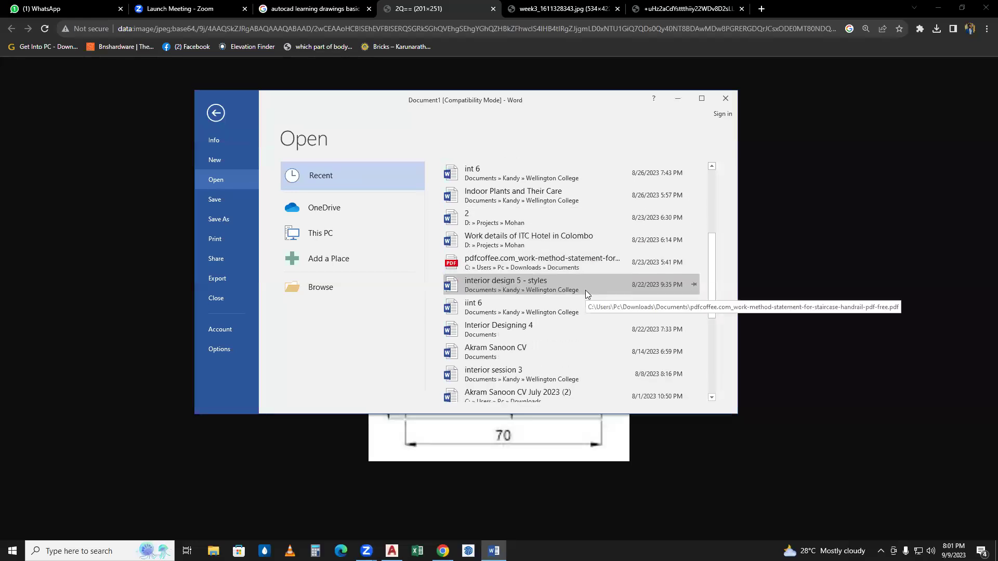
left_click(676, 100)
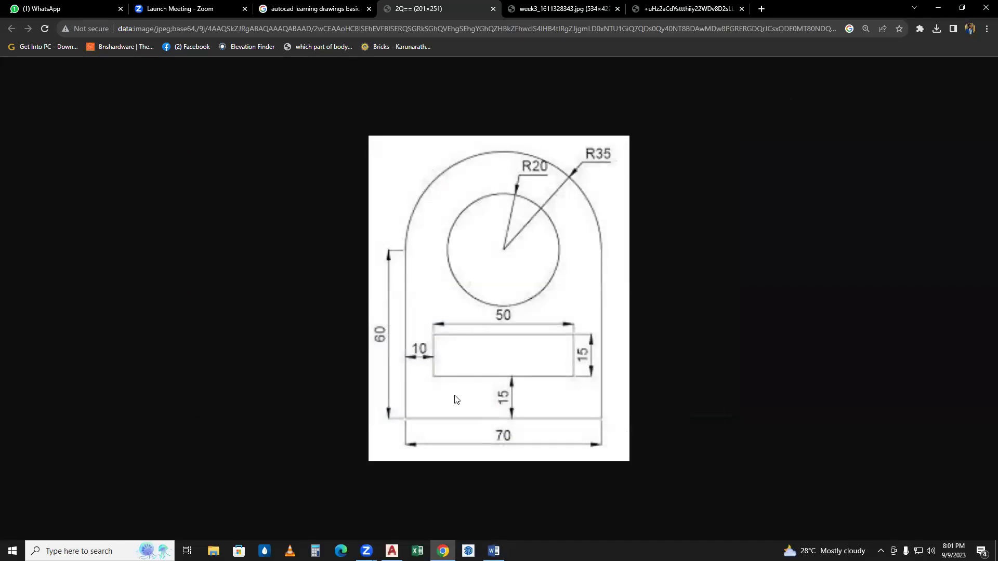
- Create a new blank Word document and maximize its window
key("alt+Tab")
left_click(217, 163)
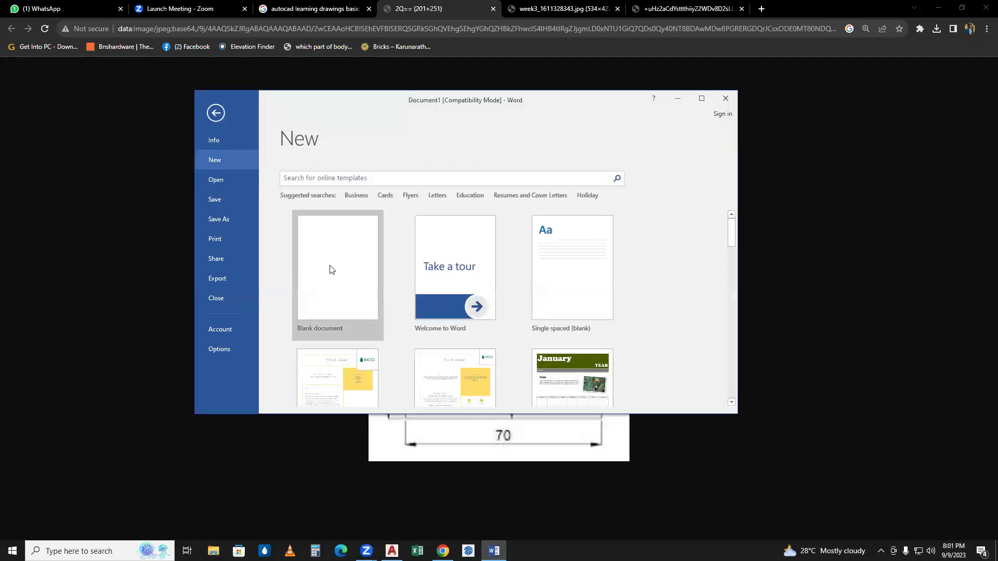
left_click(330, 267)
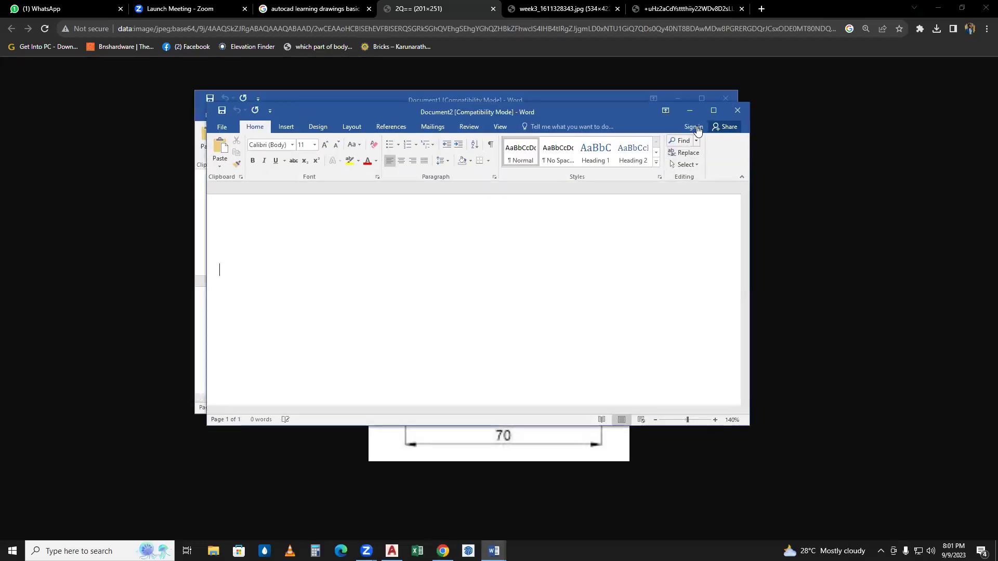
left_click(712, 110)
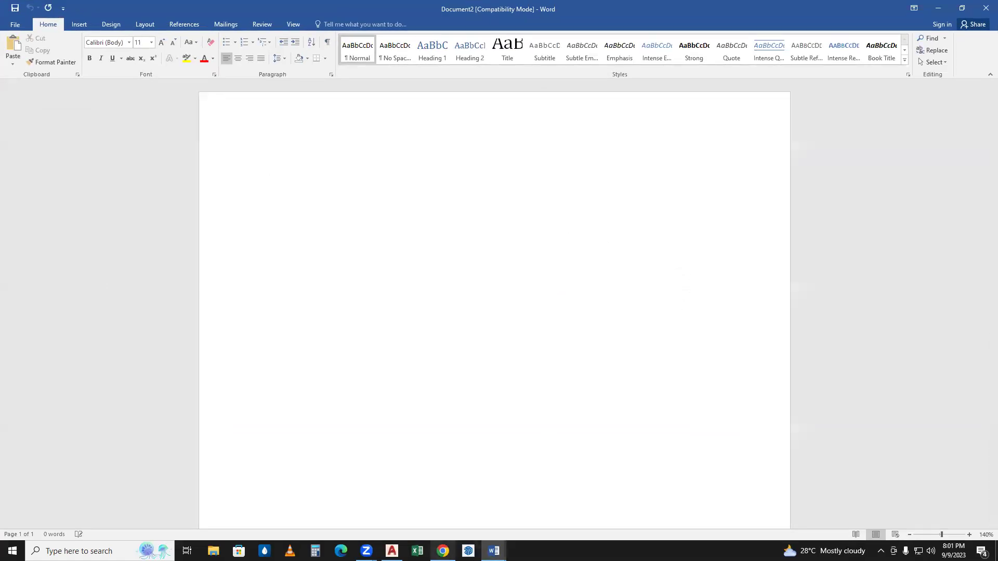
left_click(366, 550)
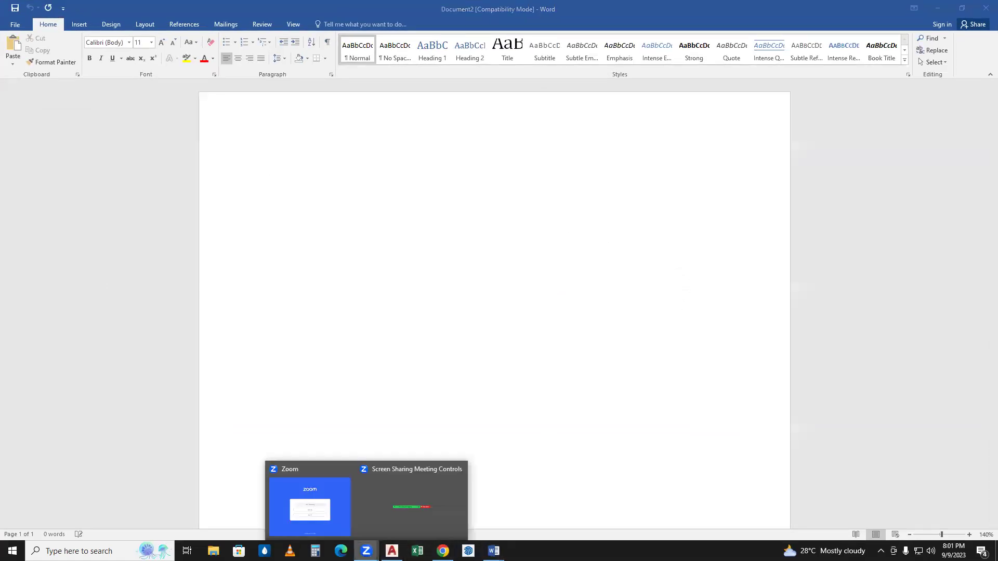
left_click(399, 522)
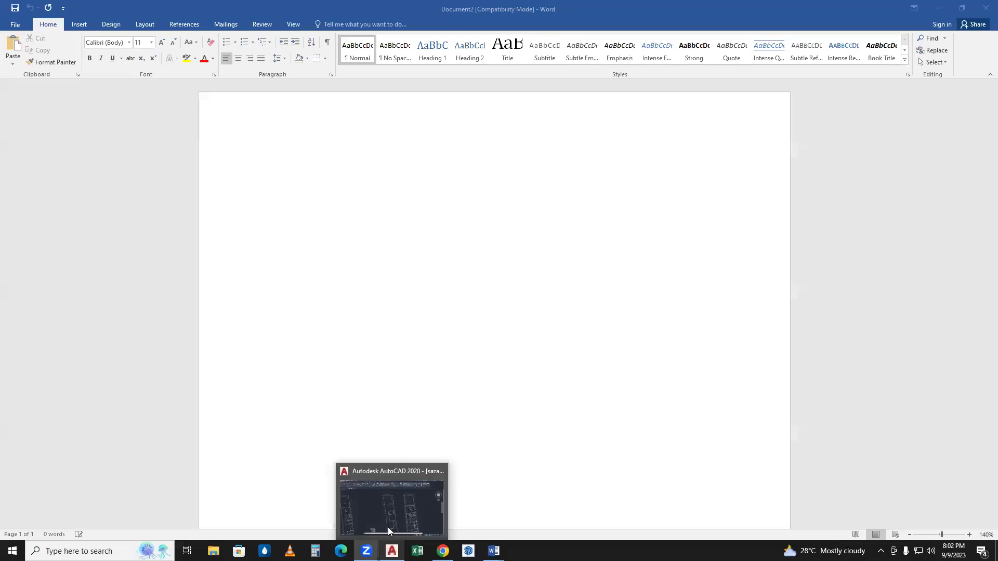
mouse_move(366, 551)
left_click(344, 509)
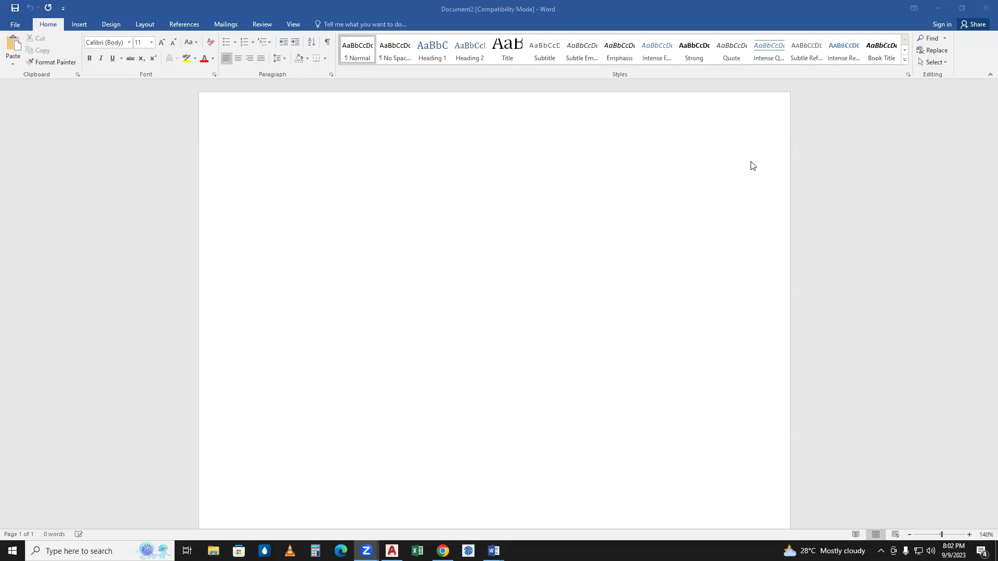
left_click(794, 19)
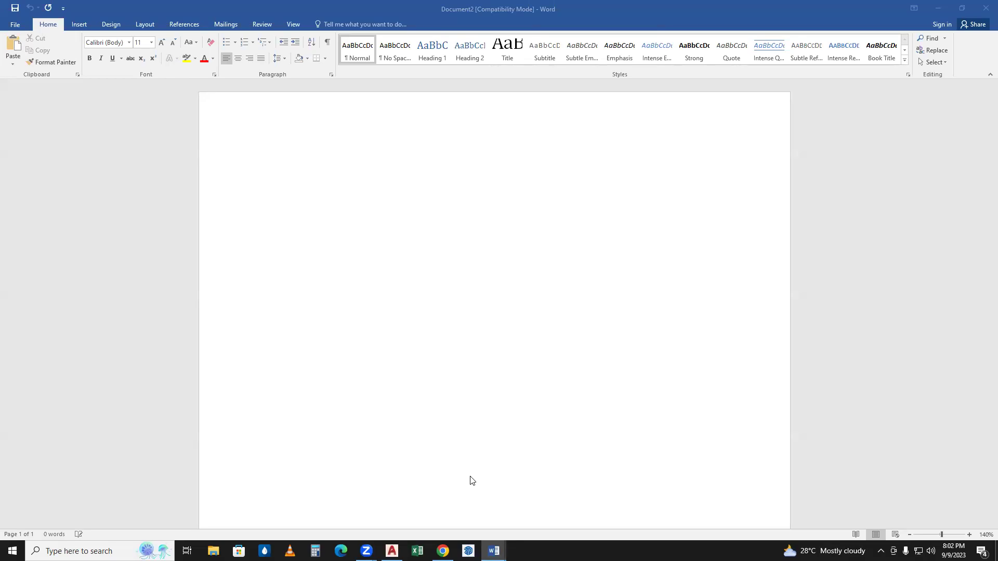
- Close the Bentley CONNECTION Client window and start a new AutoCAD drawing from the acad template
left_click(442, 551)
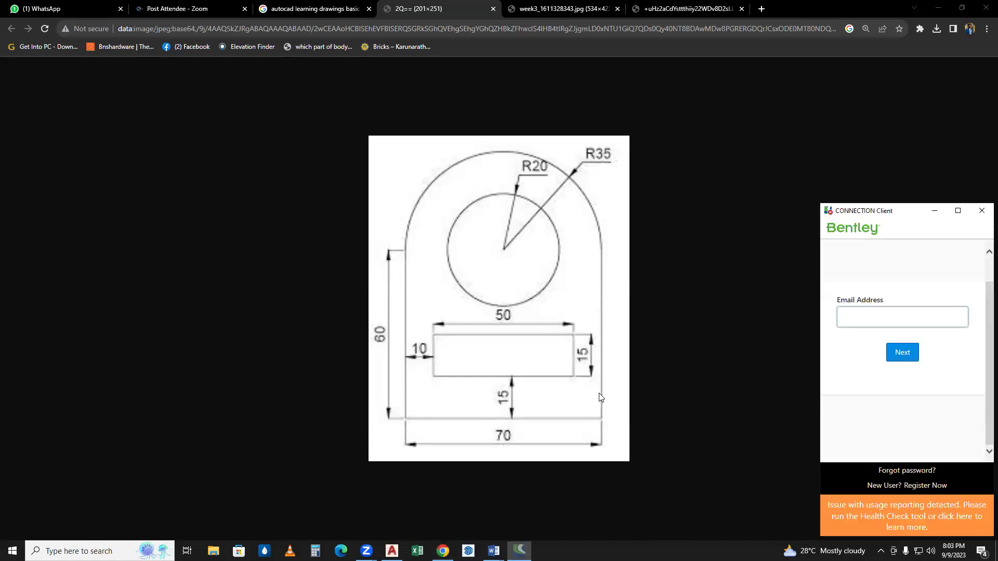
left_click(981, 210)
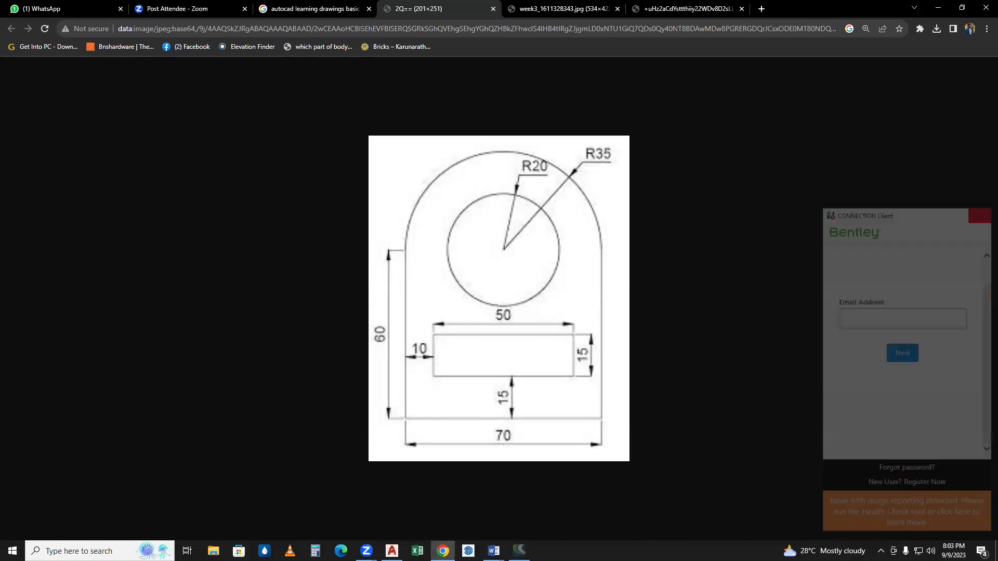
left_click(392, 550)
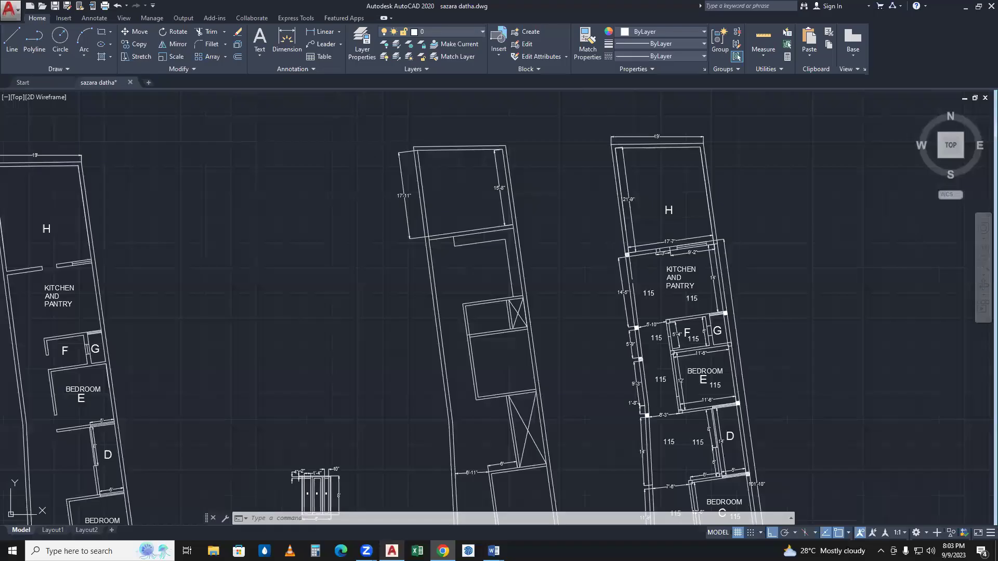
left_click(10, 10)
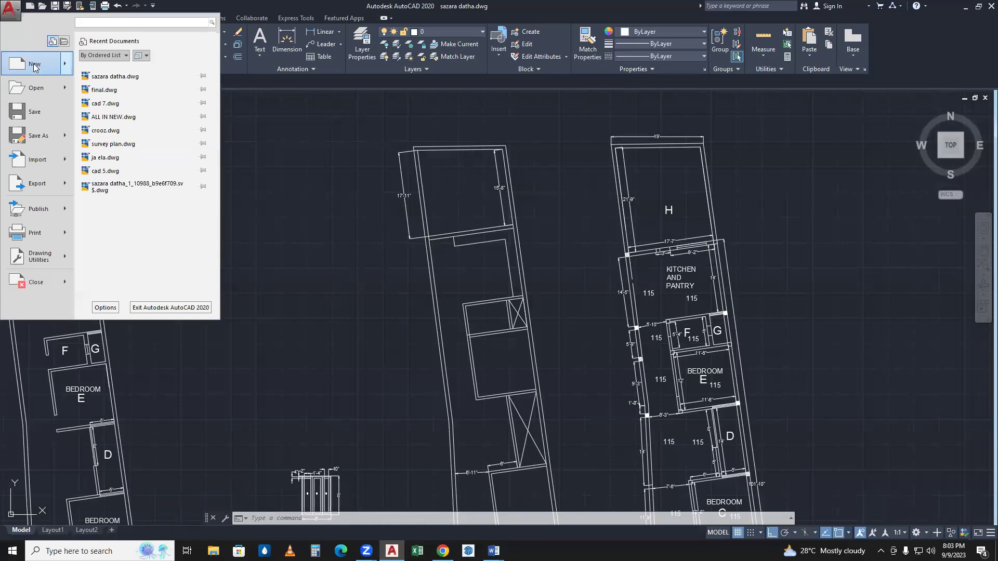
left_click(35, 65)
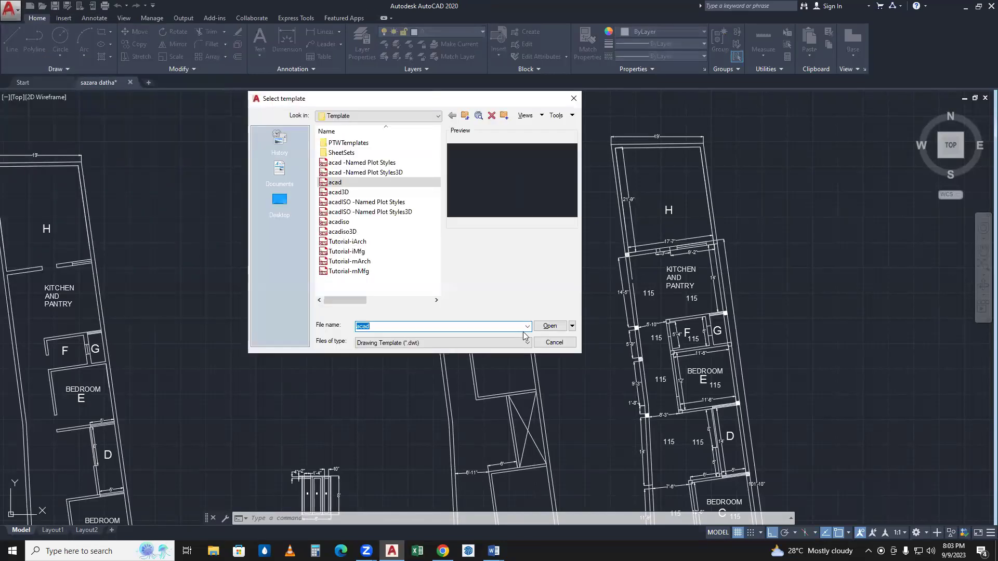
left_click(550, 326)
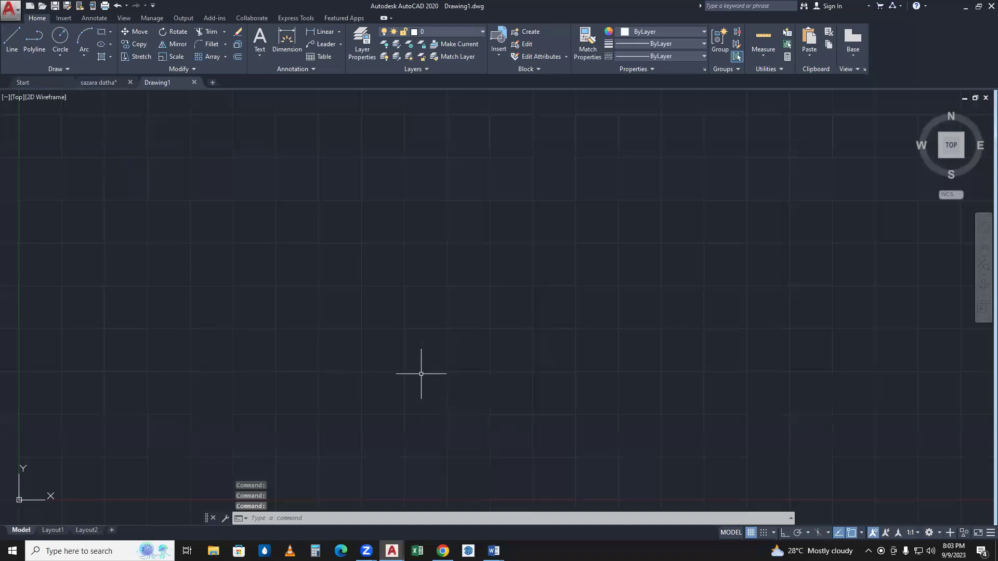
- Review the dimensioned drawing of the arched plate in Chrome and return to the blank AutoCAD drawing
left_click(442, 550)
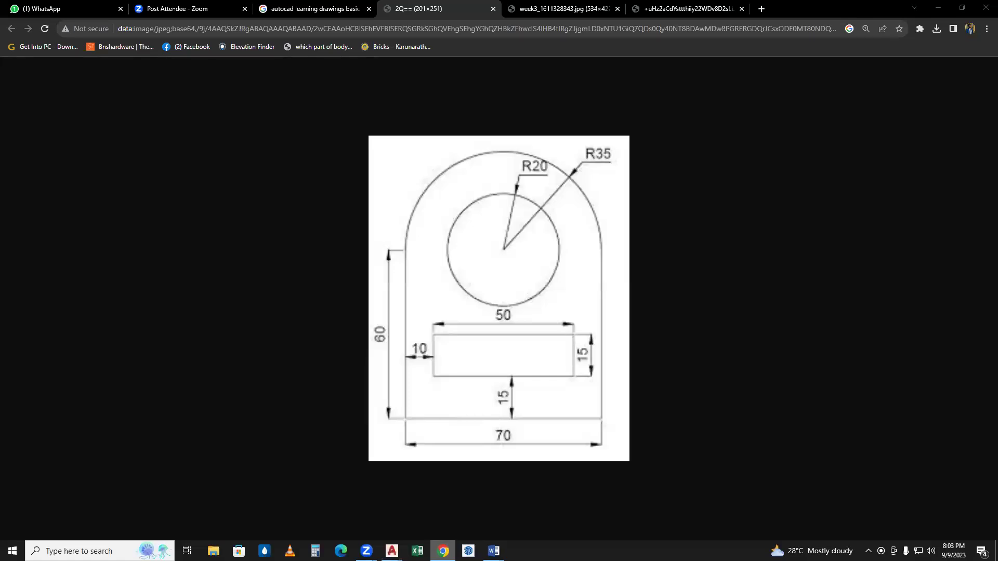
left_click(938, 8)
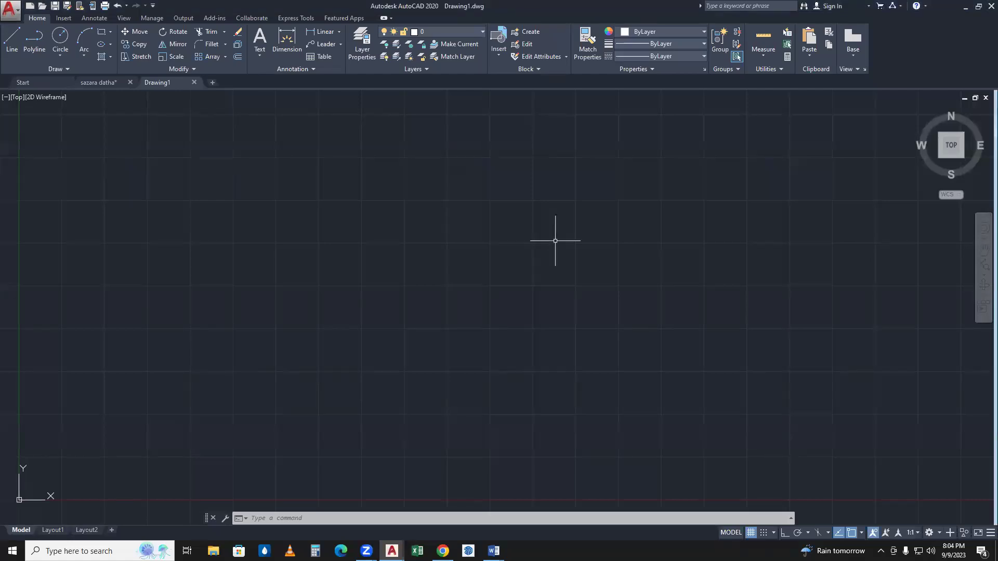
left_click(570, 231)
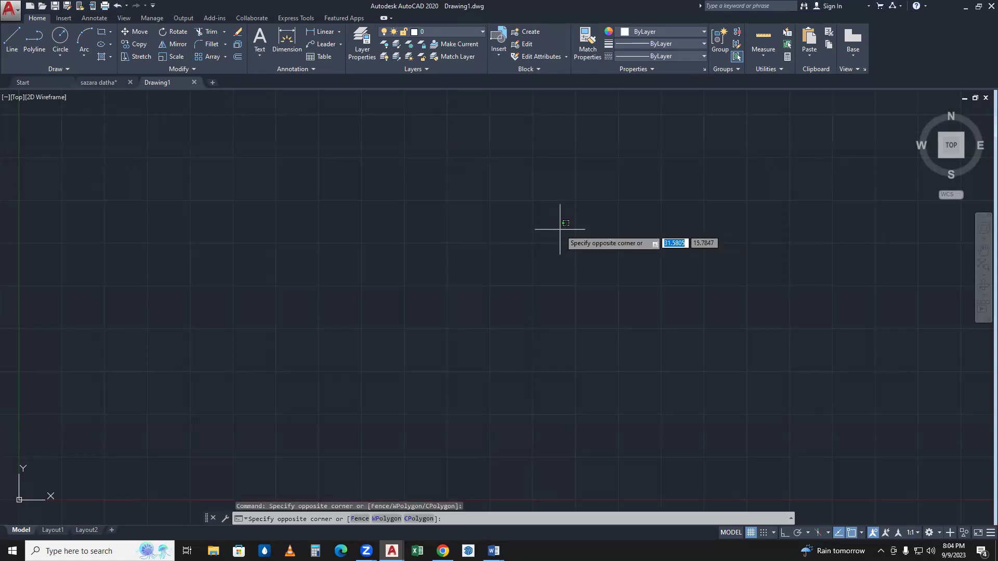
left_click(560, 229)
- Configure the drawing units to decimal length with 0.0 precision and an insertion scale in millimetres
type("u")
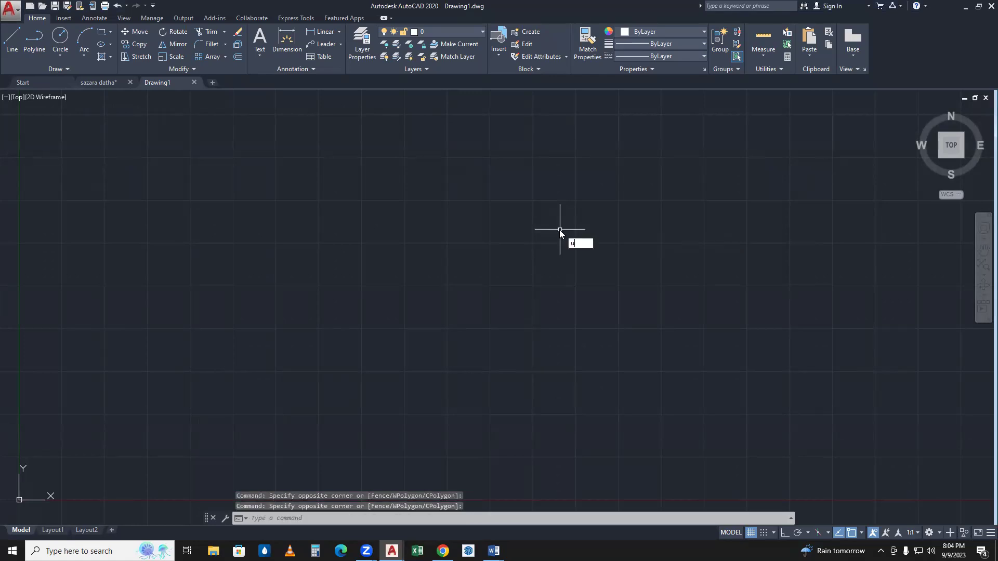
type("n")
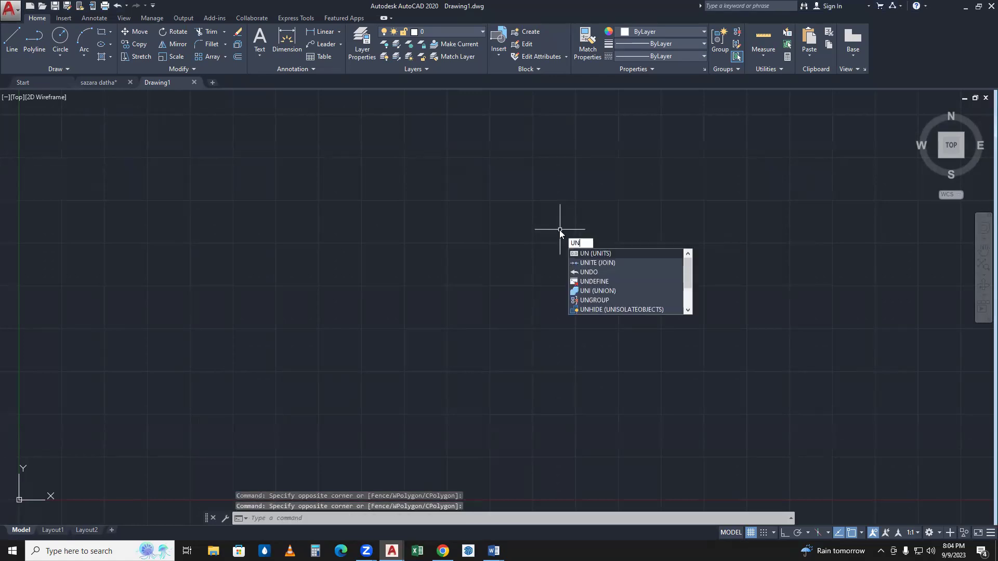
key("Return")
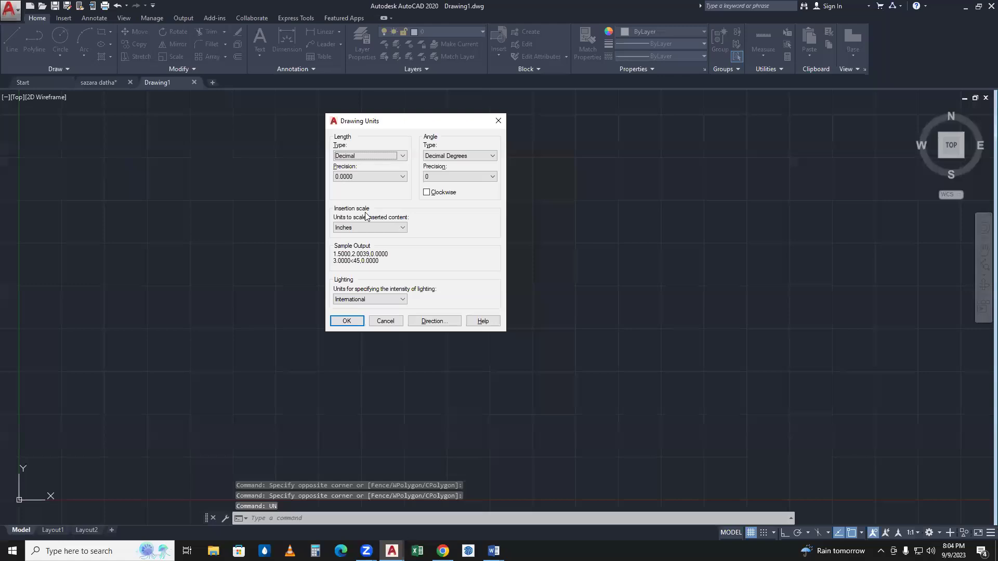
left_click(401, 157)
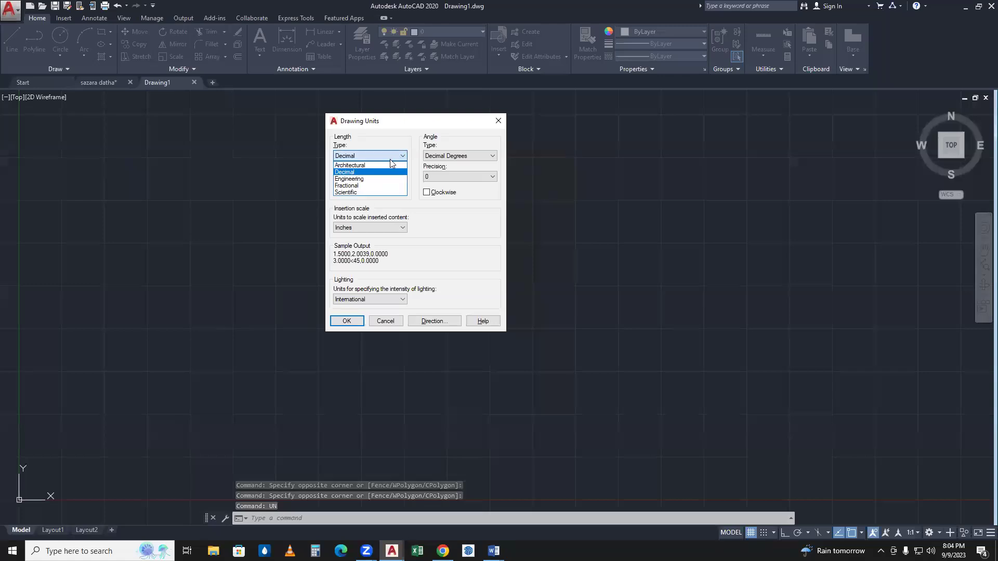
left_click(366, 175)
left_click(366, 176)
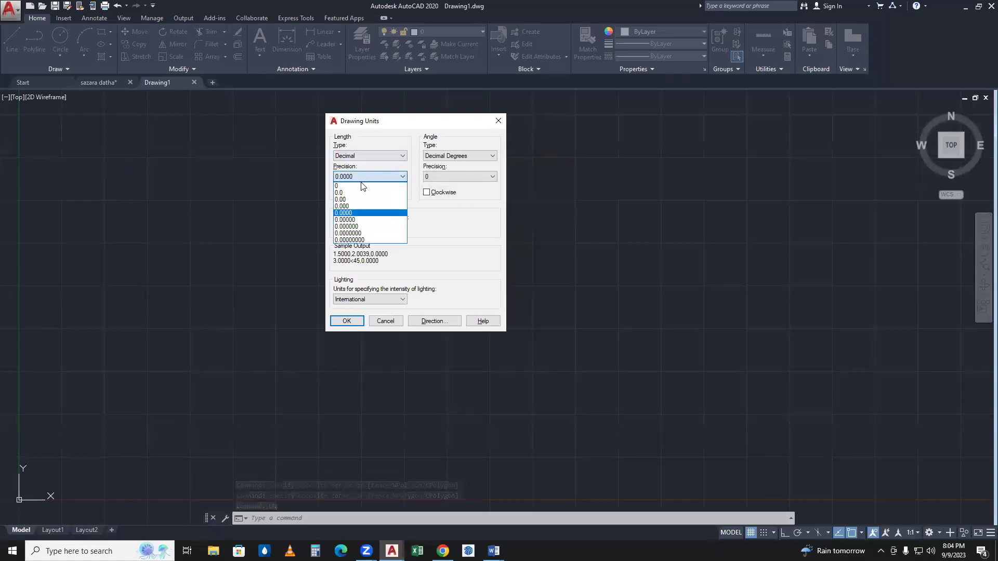
left_click(363, 192)
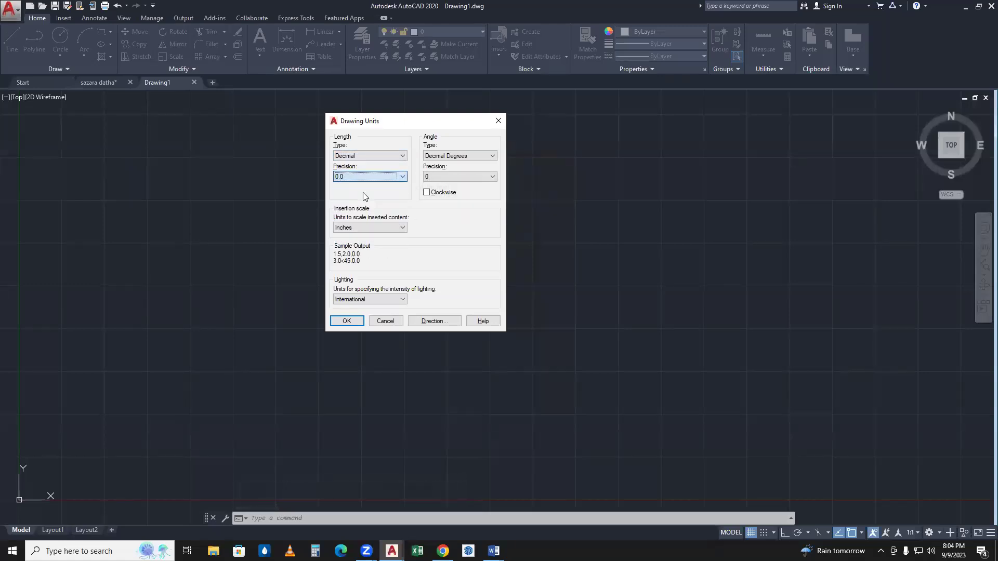
left_click(402, 229)
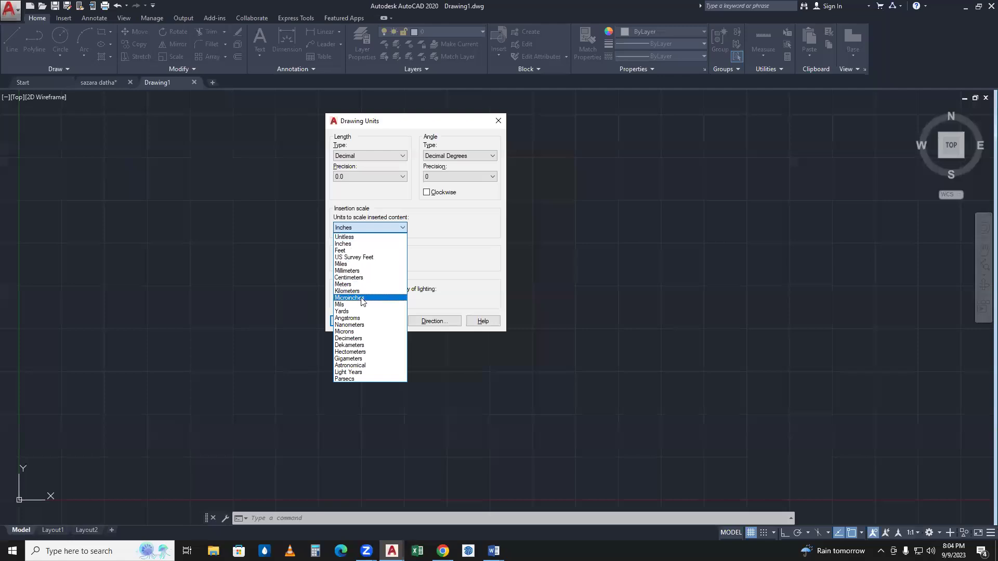
left_click(373, 270)
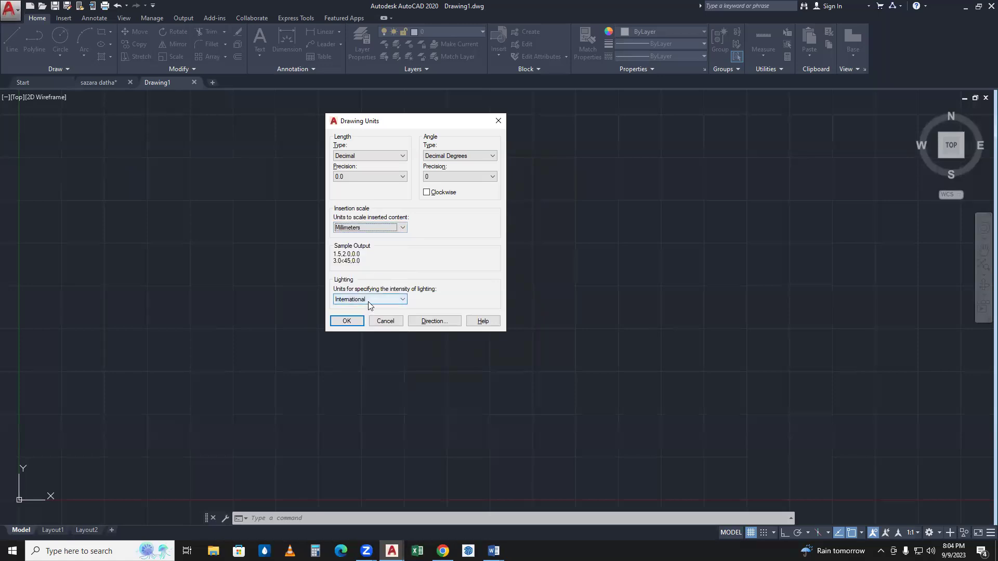
left_click(347, 321)
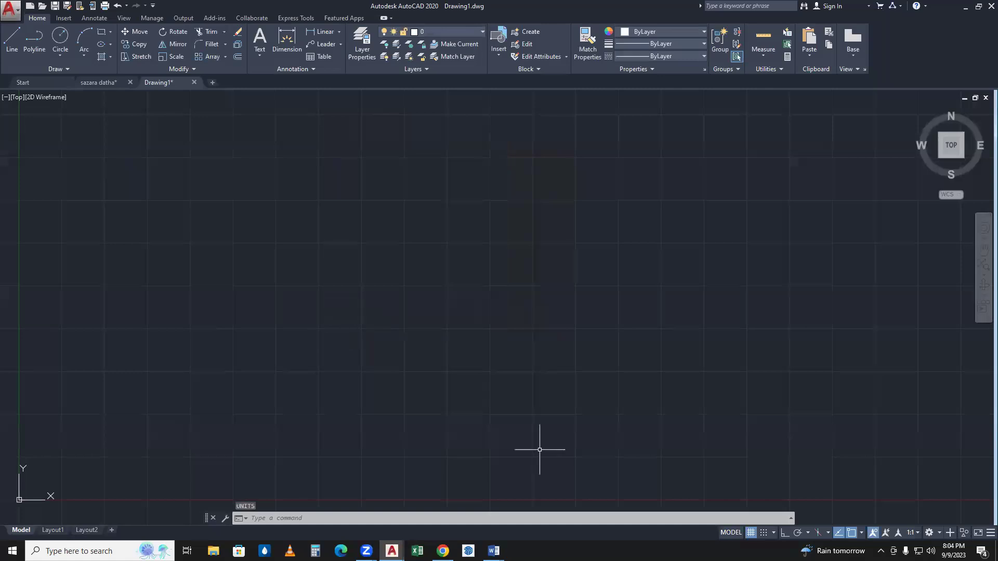
- Switch to Chrome and examine the reference drawing of the arched plate again
left_click(443, 551)
right_click(514, 239)
left_click(541, 271)
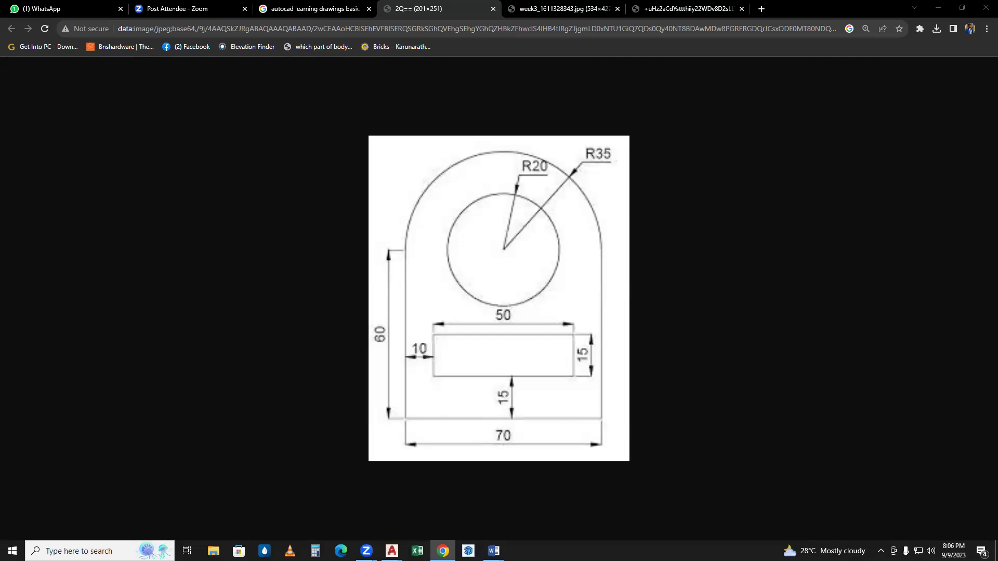
- Switch to AutoCAD and draw the plate's 70 mm horizontal base line with Ortho mode on
mouse_move(392, 551)
left_click(450, 501)
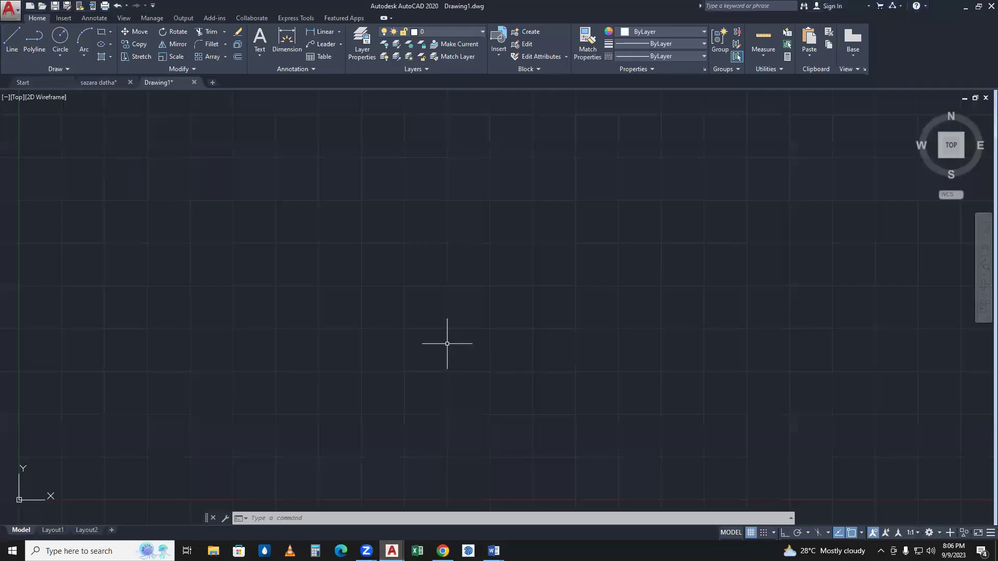
type("l")
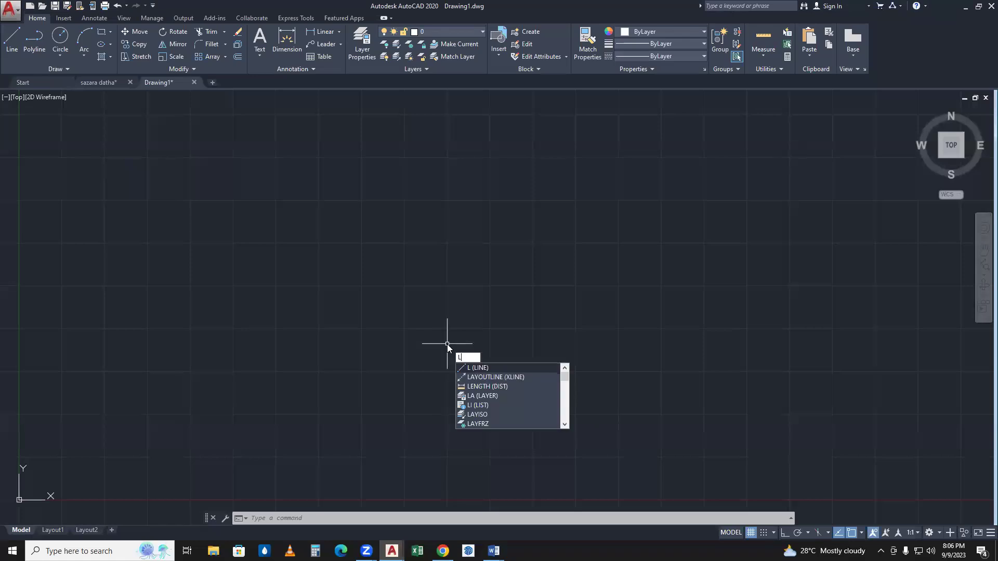
key("Return")
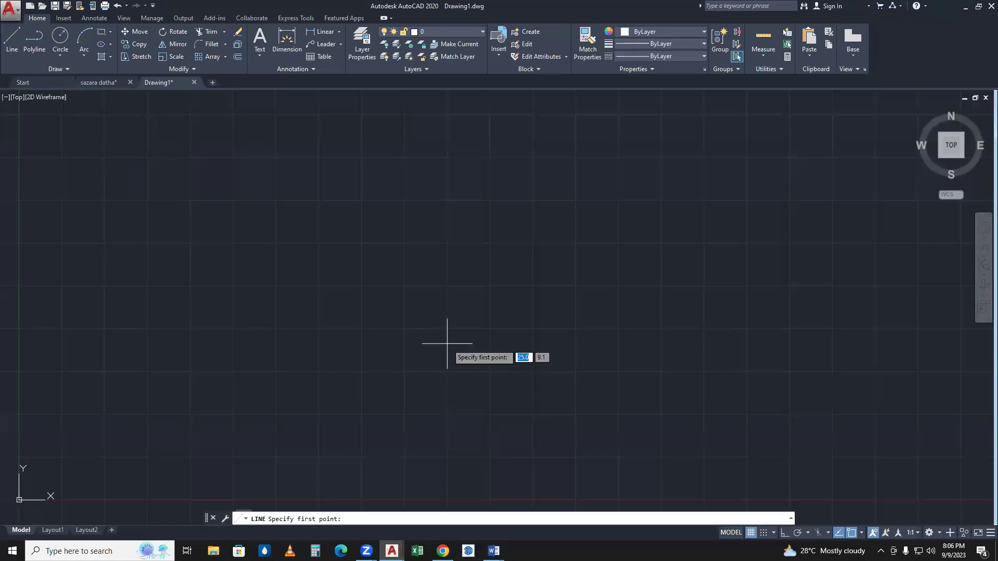
left_click(344, 343)
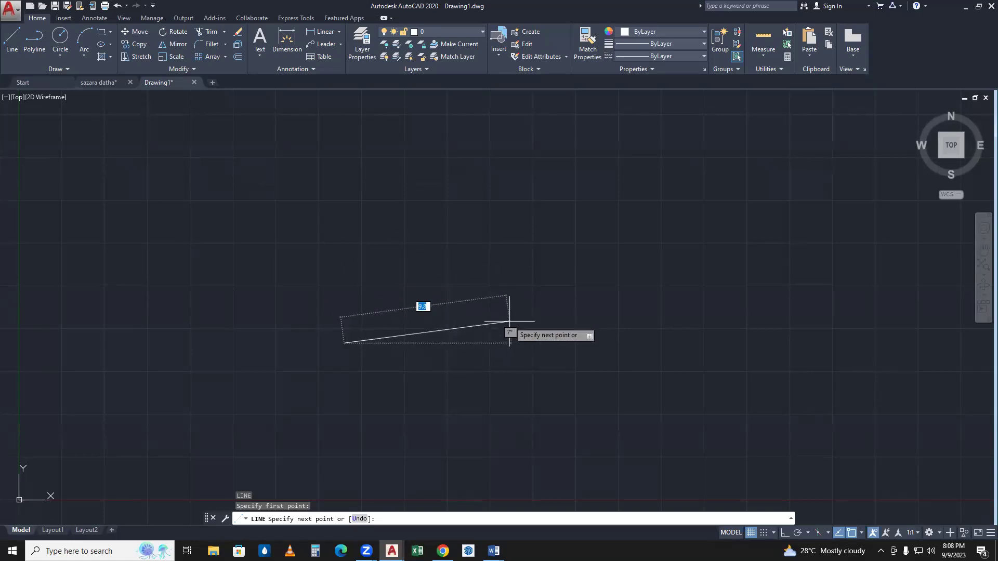
key("F8")
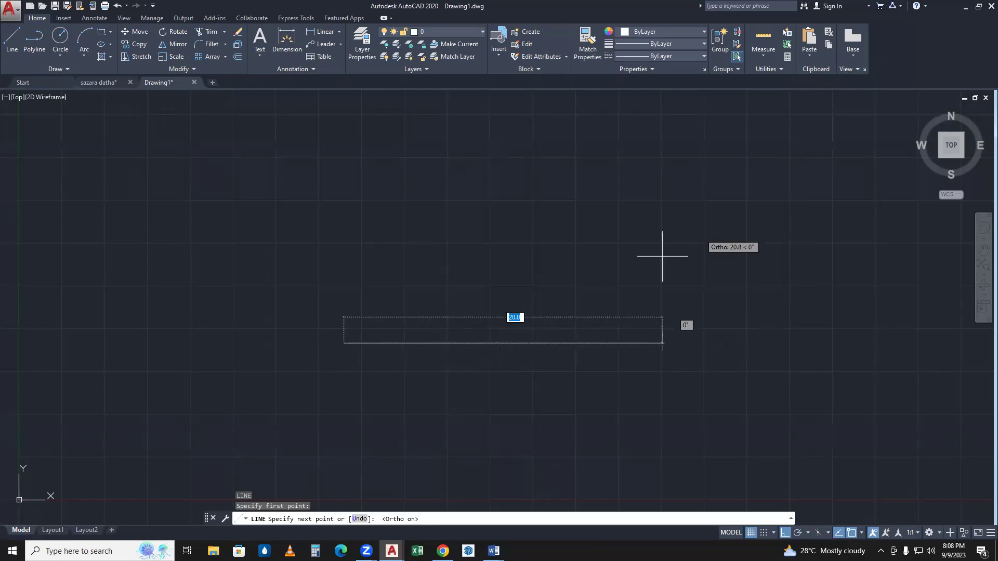
type("70")
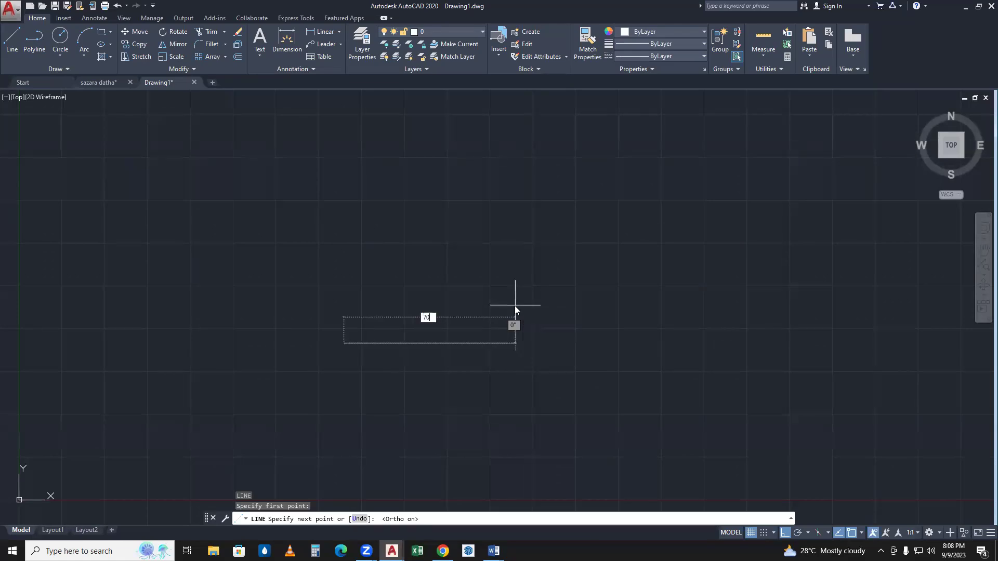
key("Return")
scroll(535, 304, "down", 6)
middle_click_drag(535, 304, 475, 391)
middle_click_drag(609, 335, 503, 404)
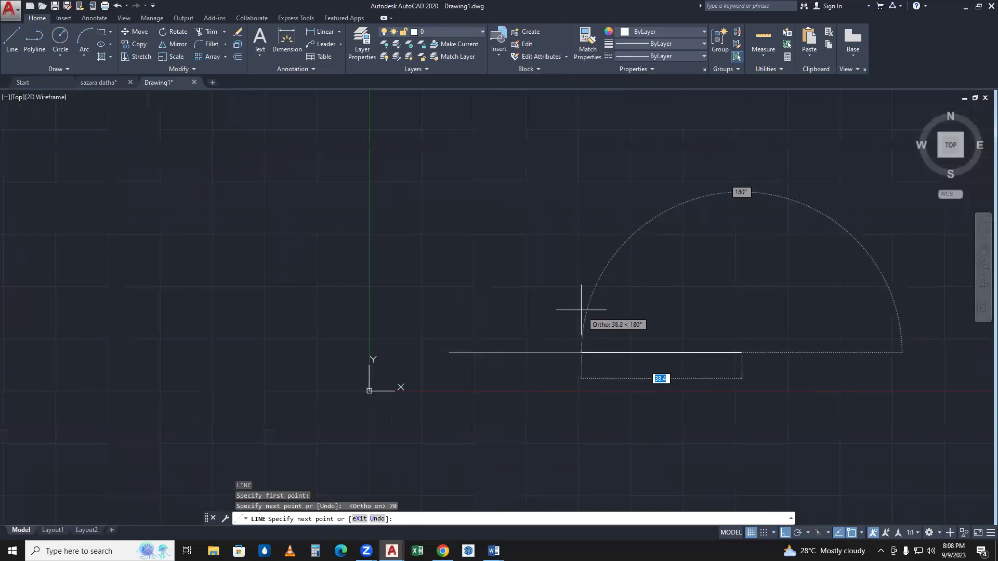
key("Escape")
middle_click_drag(616, 306, 558, 301)
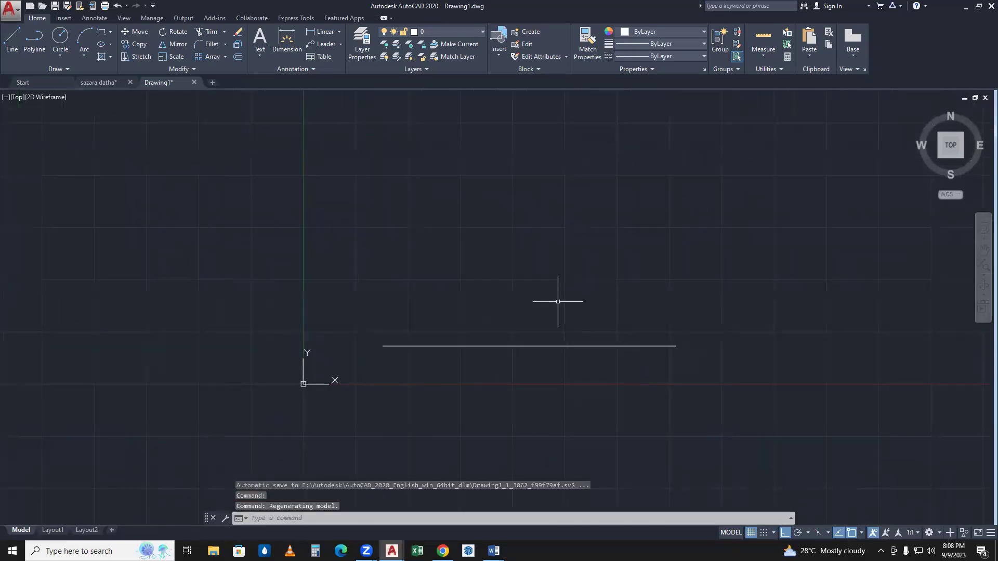
- Modify the Standard dimension style to use an arrow size of 0.68 and a text height of 1.18
type("dimsty")
key("Return")
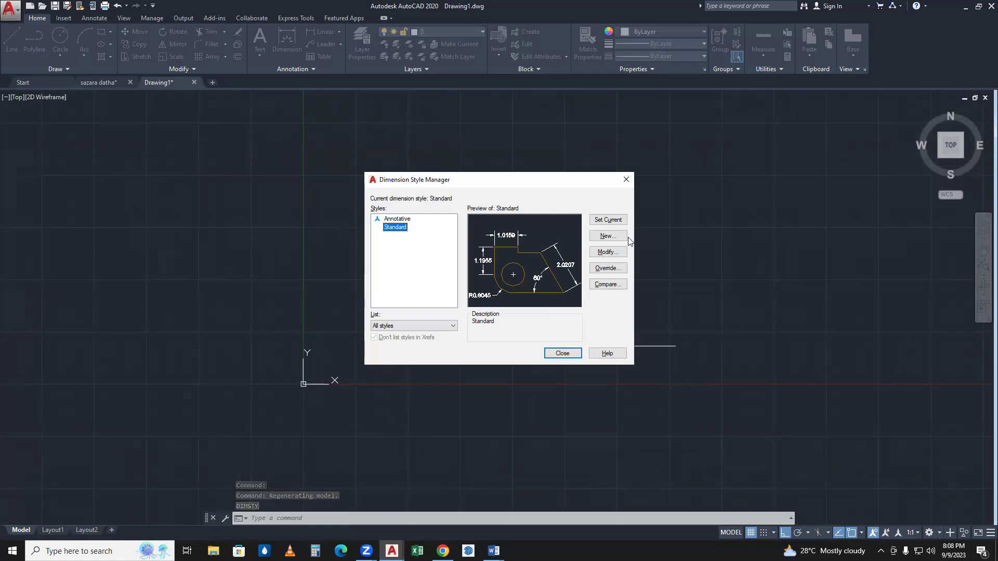
left_click(609, 254)
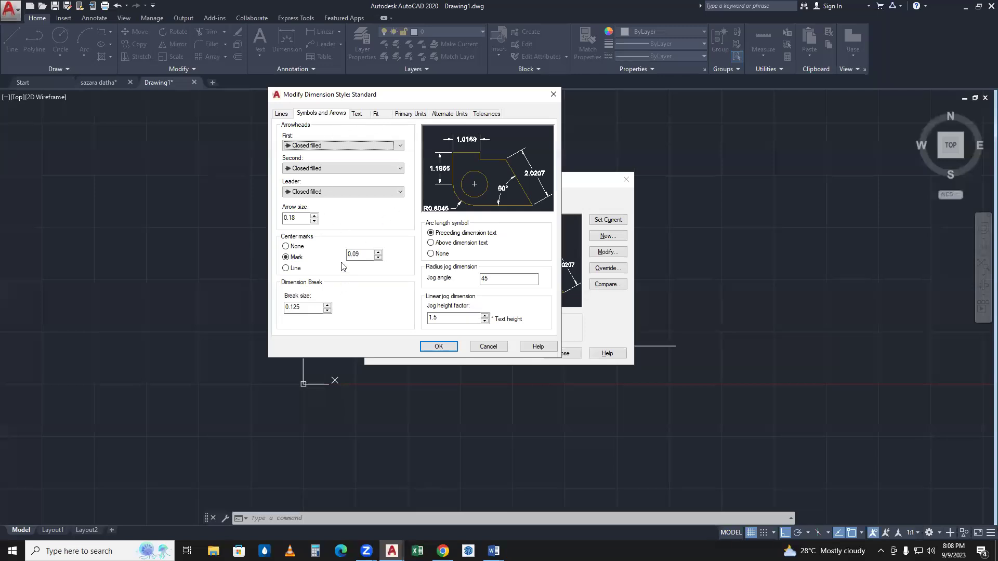
left_click(314, 216)
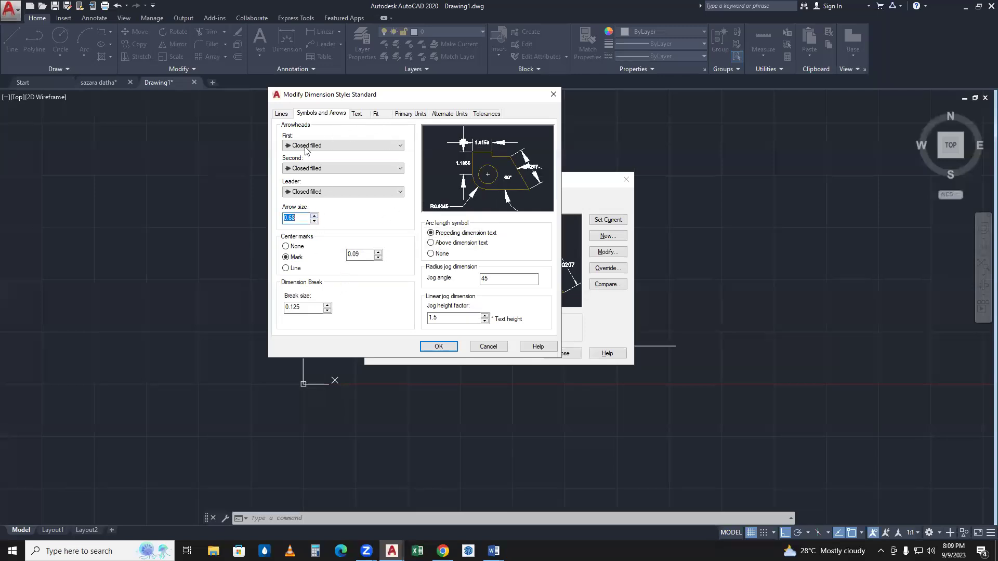
left_click(357, 115)
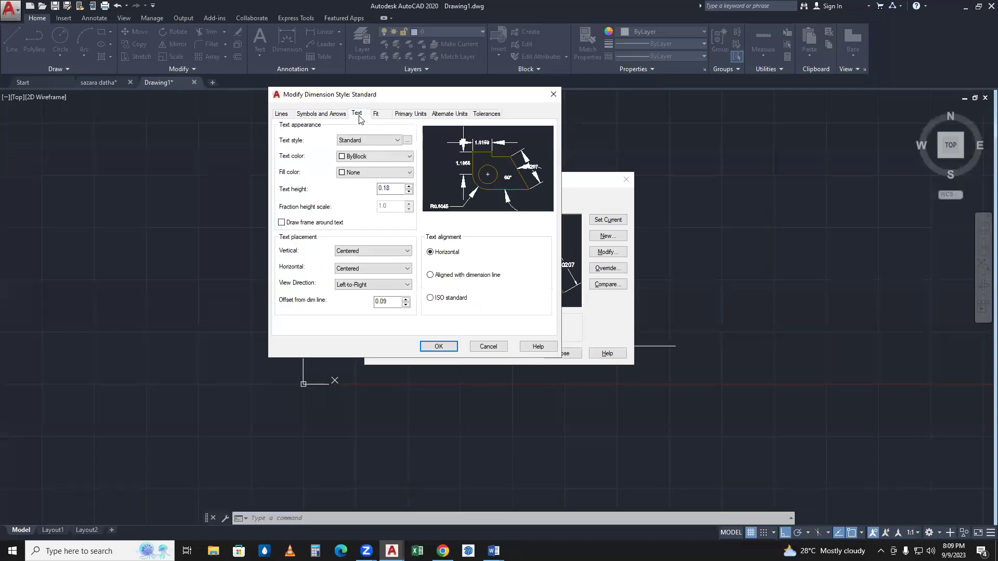
left_click(409, 188)
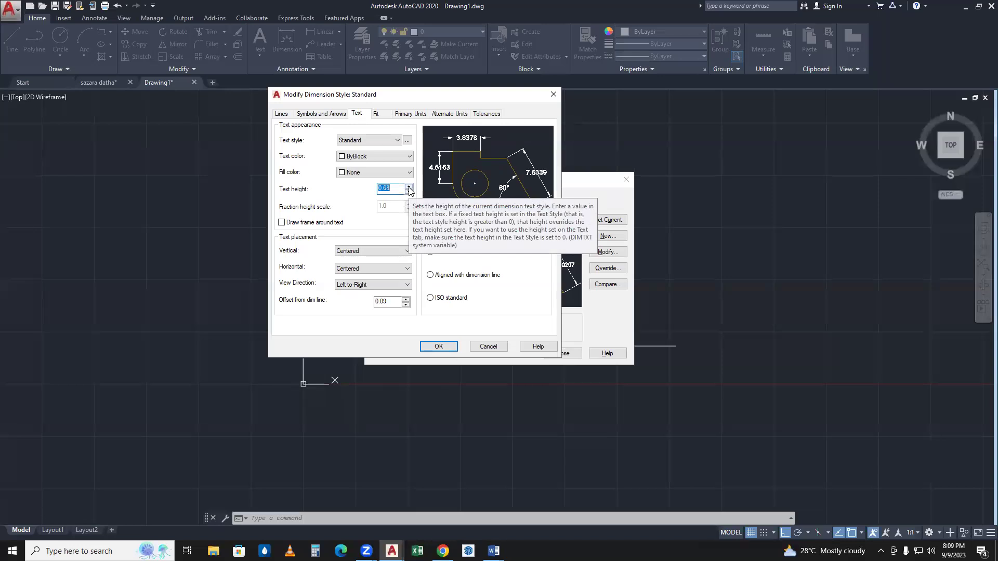
left_click(408, 188)
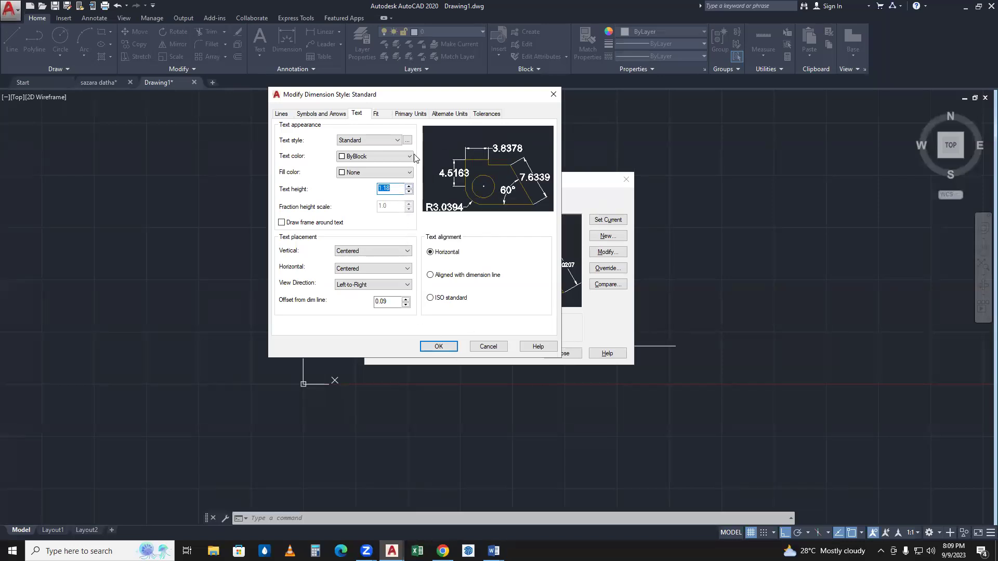
- Set the Standard dimension style's linear precision to 0, make the style current and close the Dimension Style Manager
left_click(401, 116)
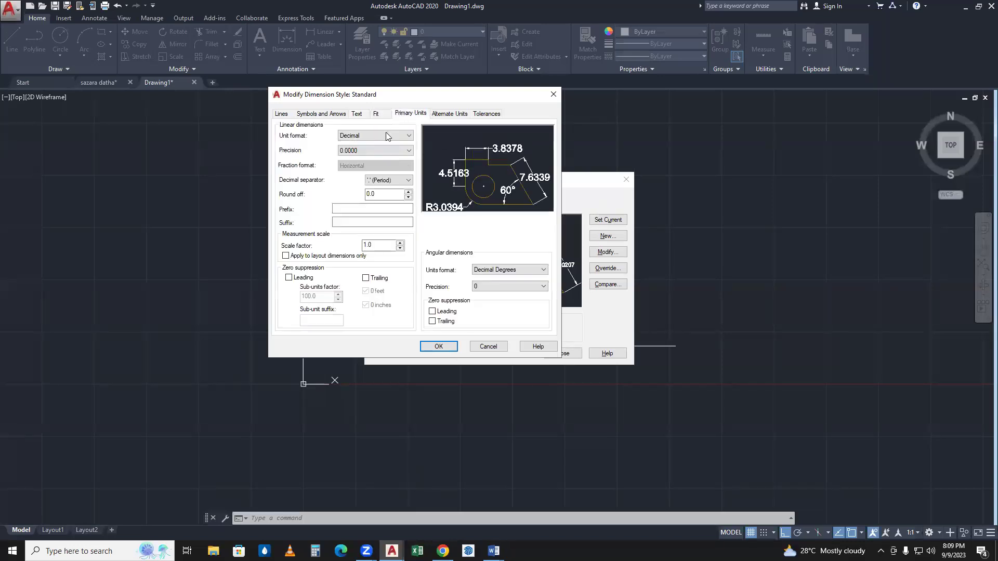
left_click(383, 151)
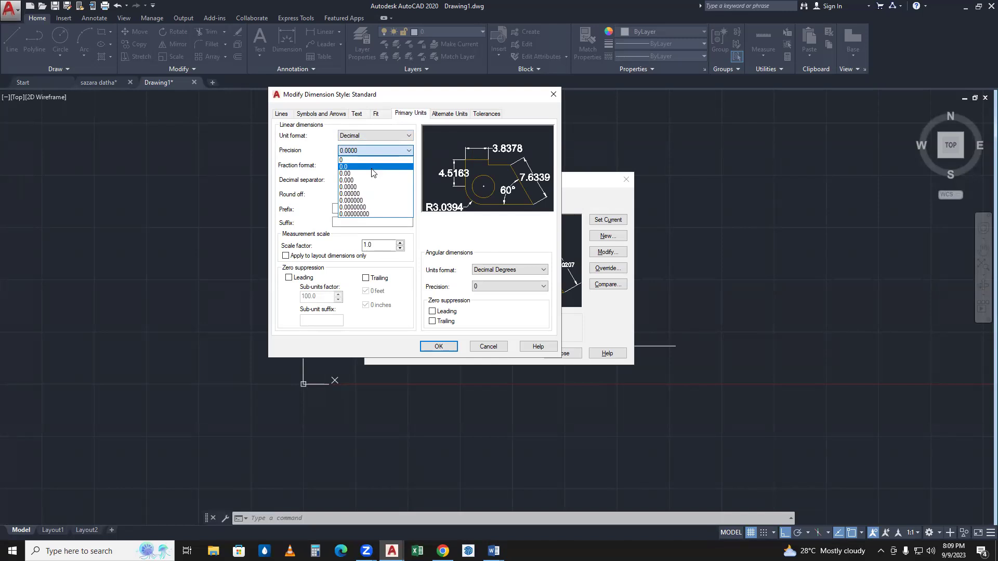
left_click(366, 160)
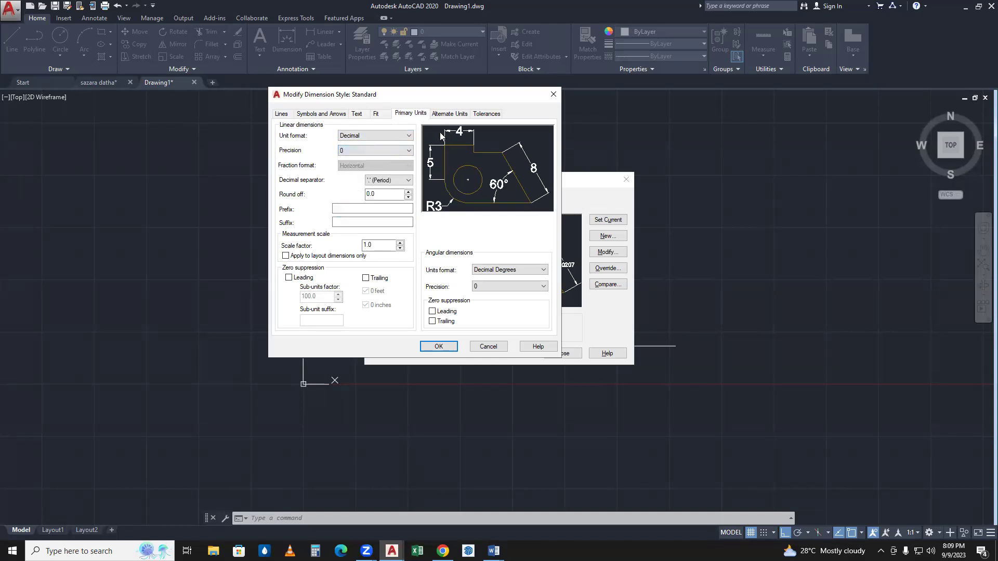
left_click(449, 347)
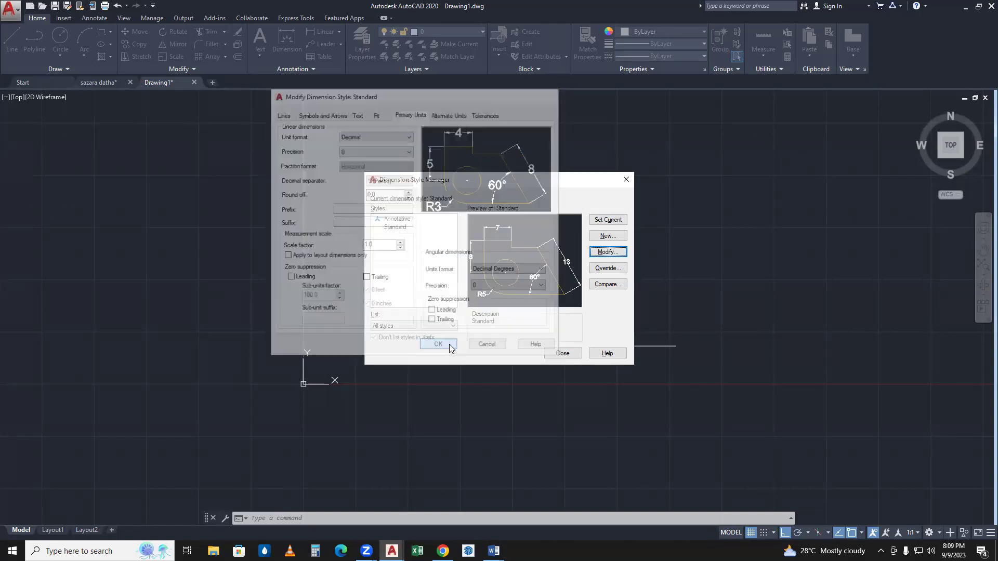
left_click(605, 222)
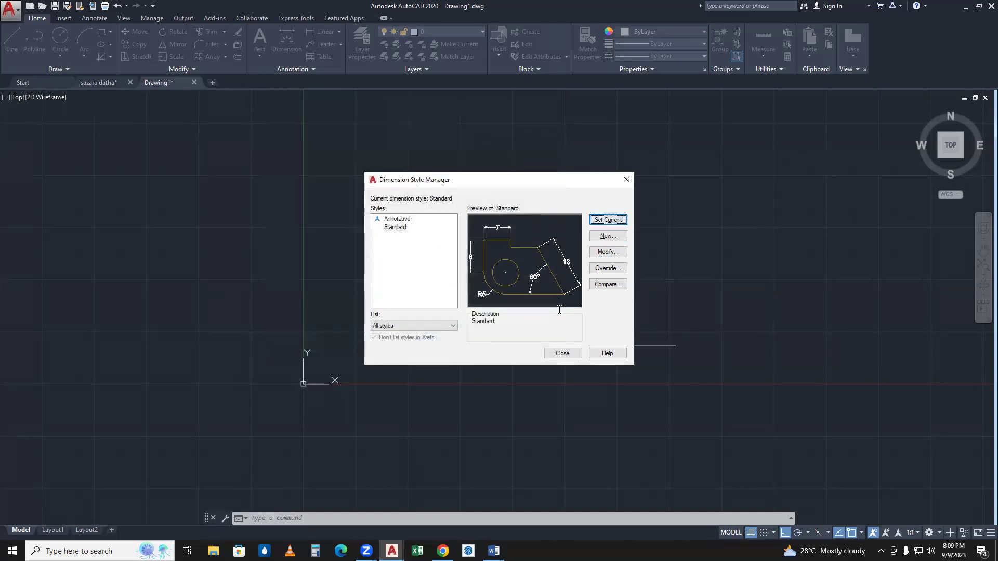
left_click(563, 354)
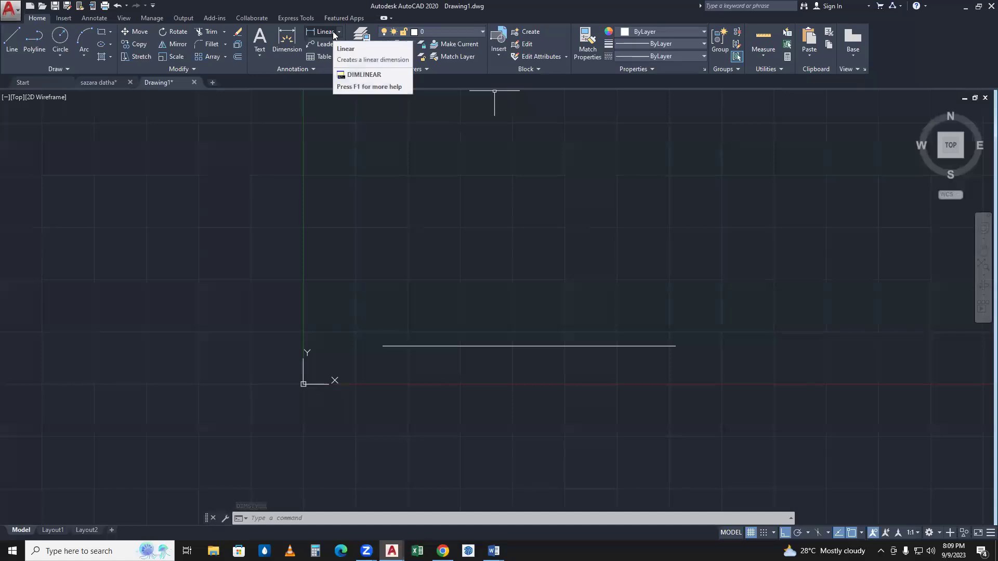
- Dimension the length of the base line between its endpoints, with the dimension line just below it
type("dim")
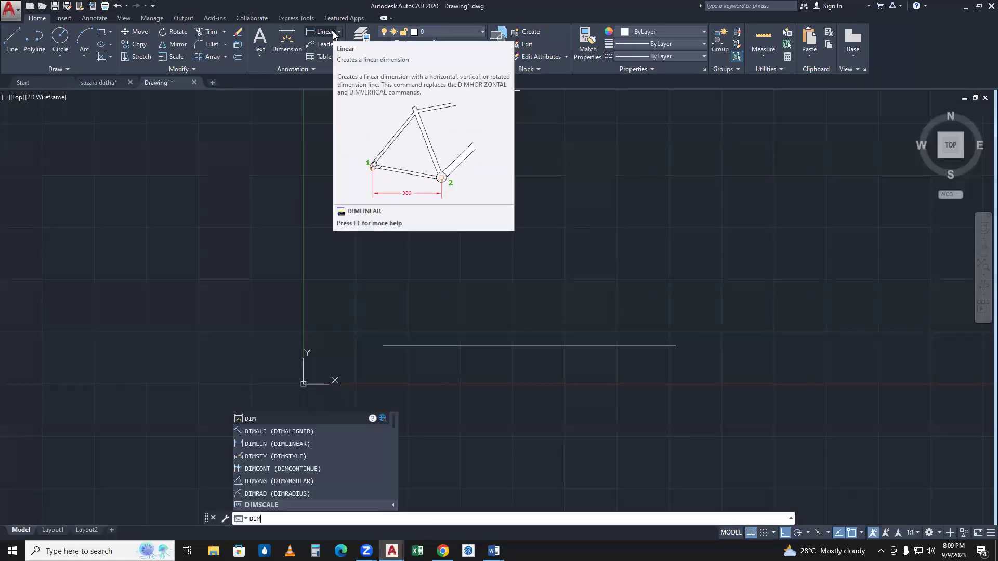
key("Return")
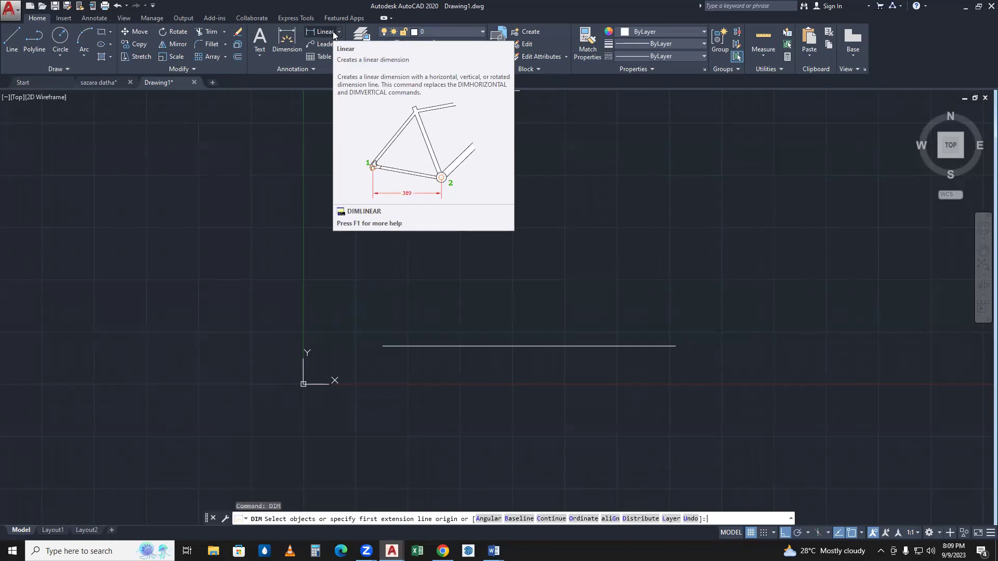
left_click(383, 346)
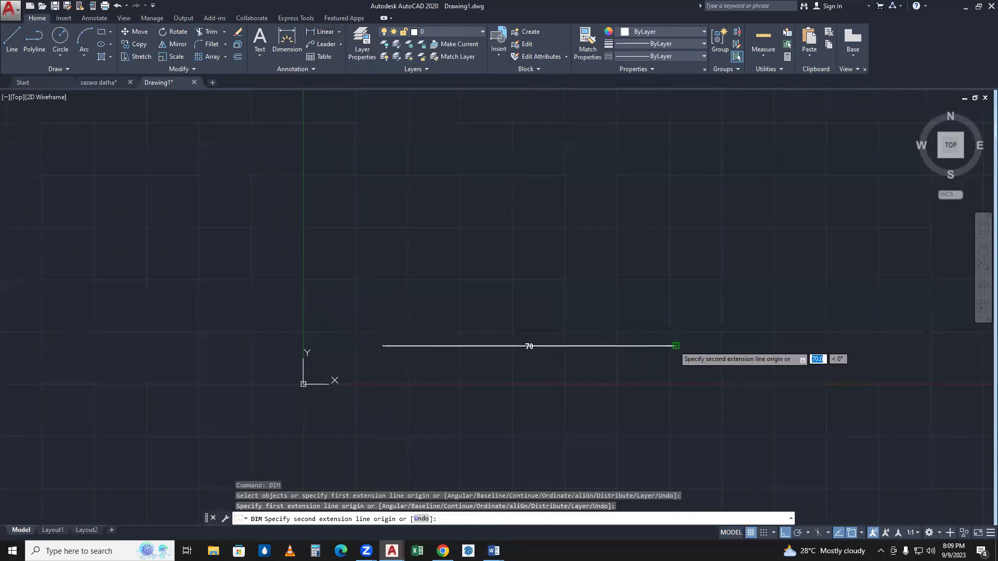
left_click(676, 346)
left_click(658, 364)
scroll(553, 366, "up", 2)
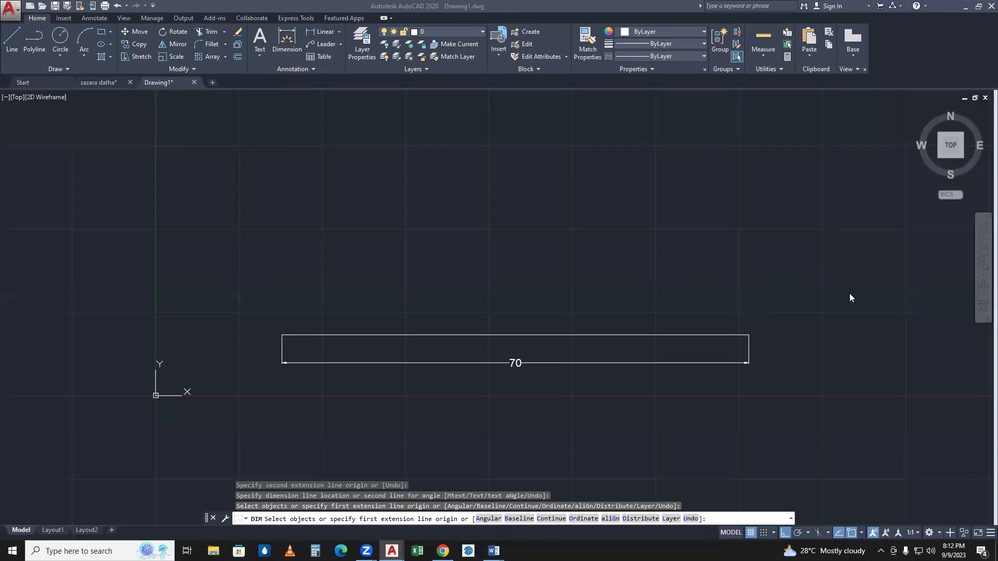
scroll(649, 283, "down", 2)
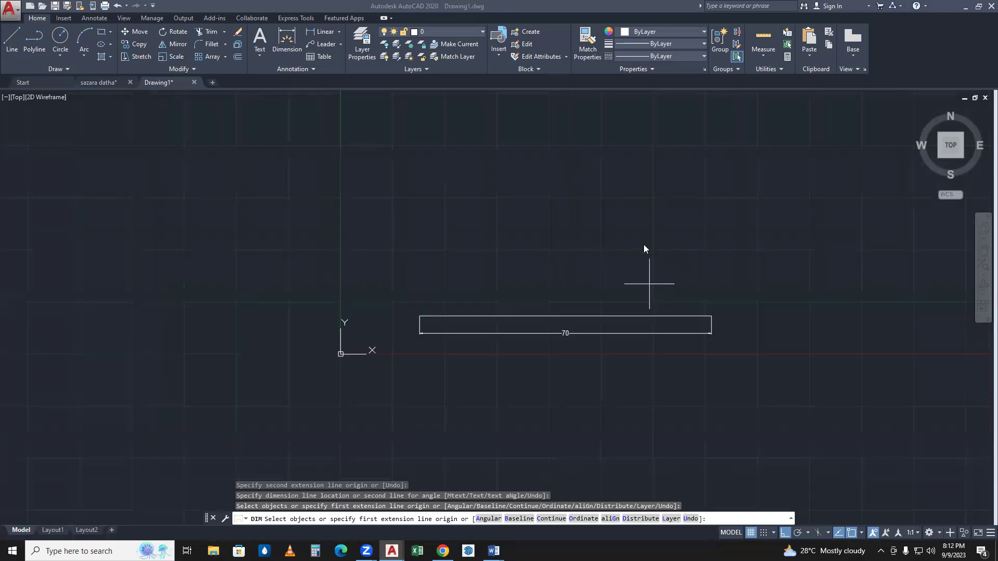
middle_click_drag(619, 230, 616, 262)
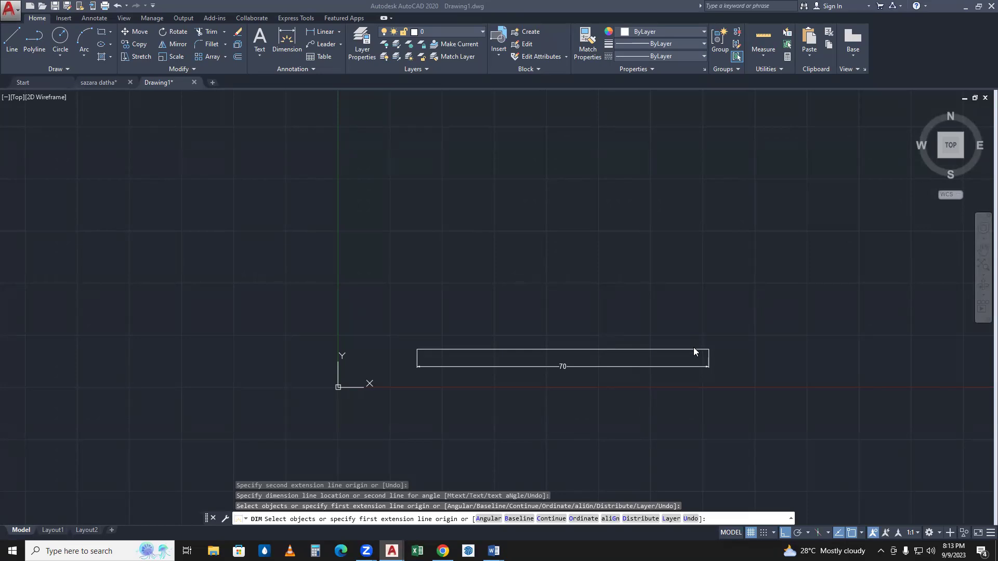
left_click(681, 326)
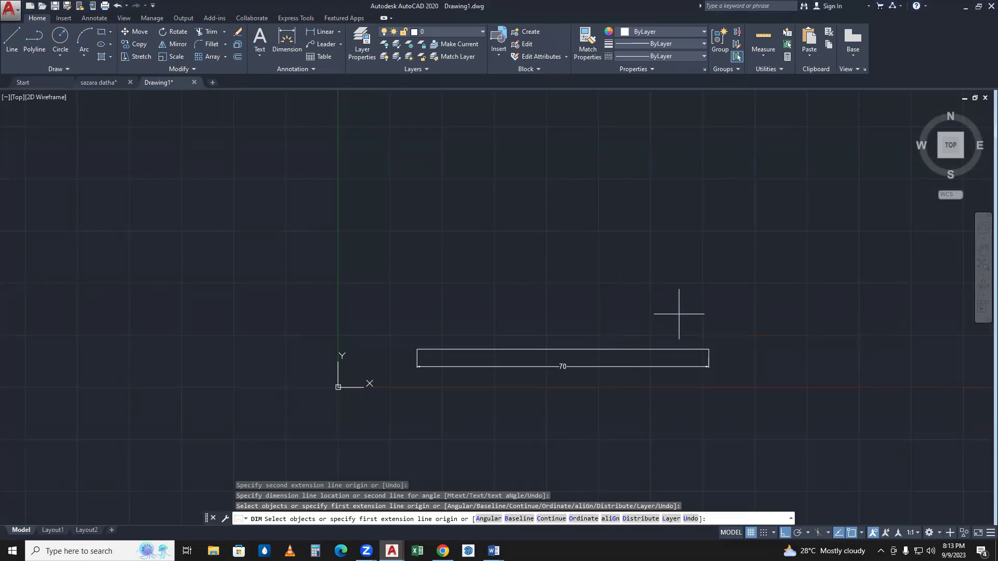
left_click(679, 314)
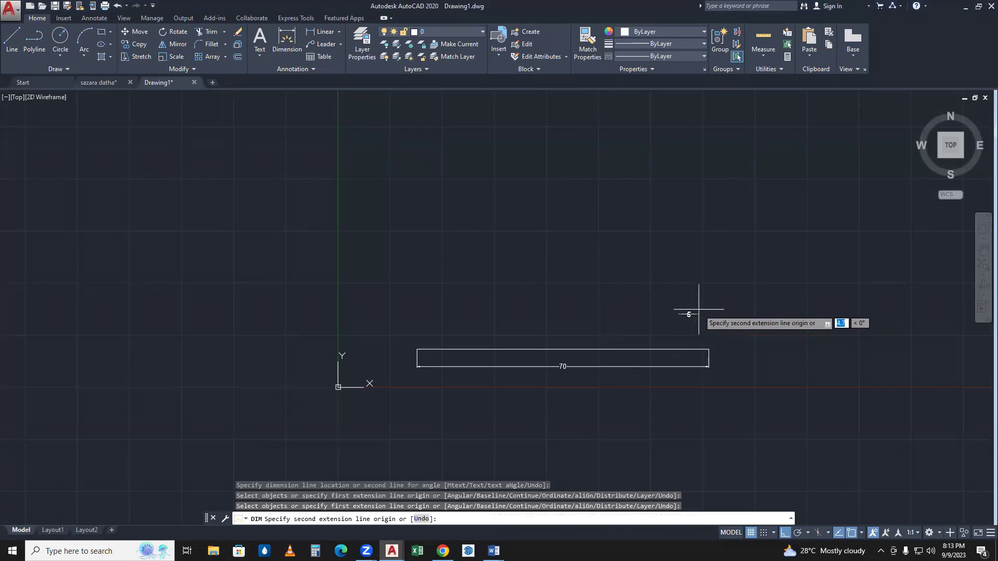
key("Escape")
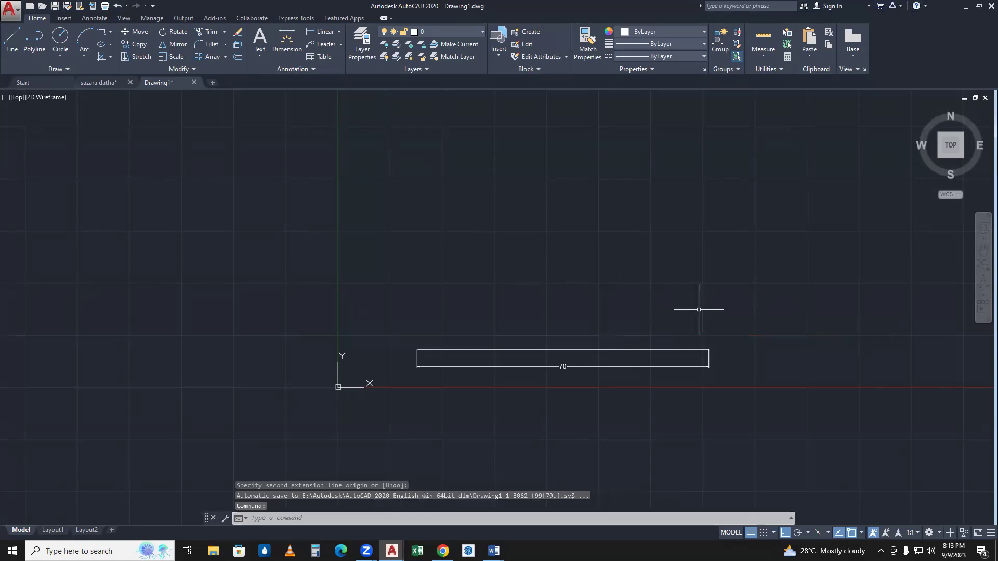
- Draw a 60 mm vertical line upward from the right endpoint of the base line
left_click(682, 348)
type("l")
key("Return")
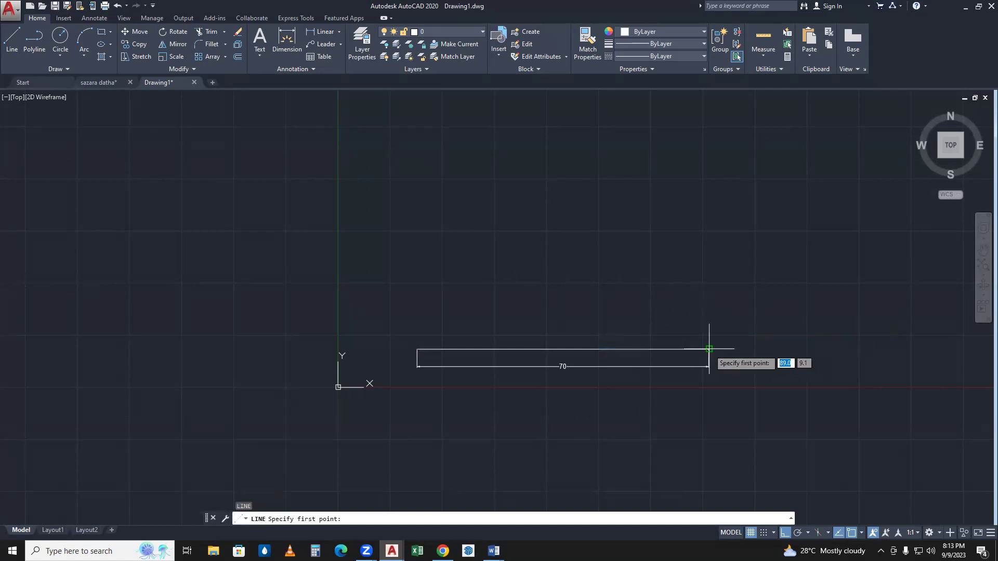
left_click(708, 348)
type("60")
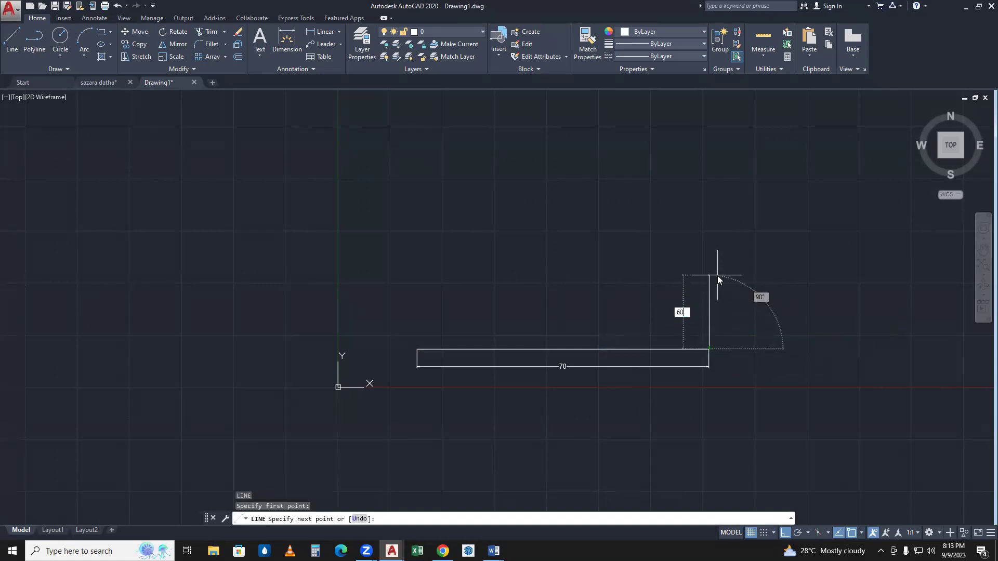
key("Return")
key("Return")
middle_click_drag(711, 270, 699, 307)
left_click(695, 302)
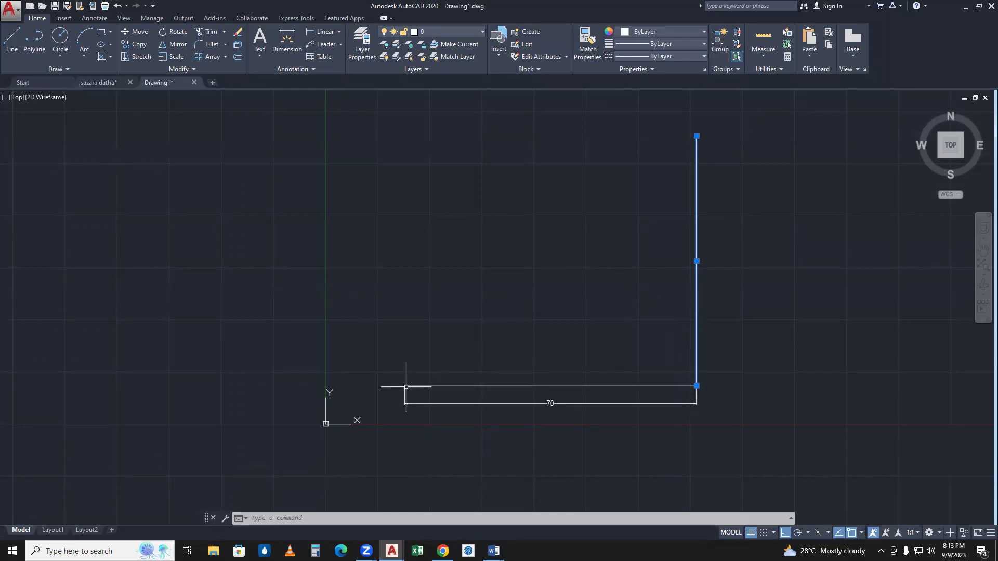
left_click(551, 390)
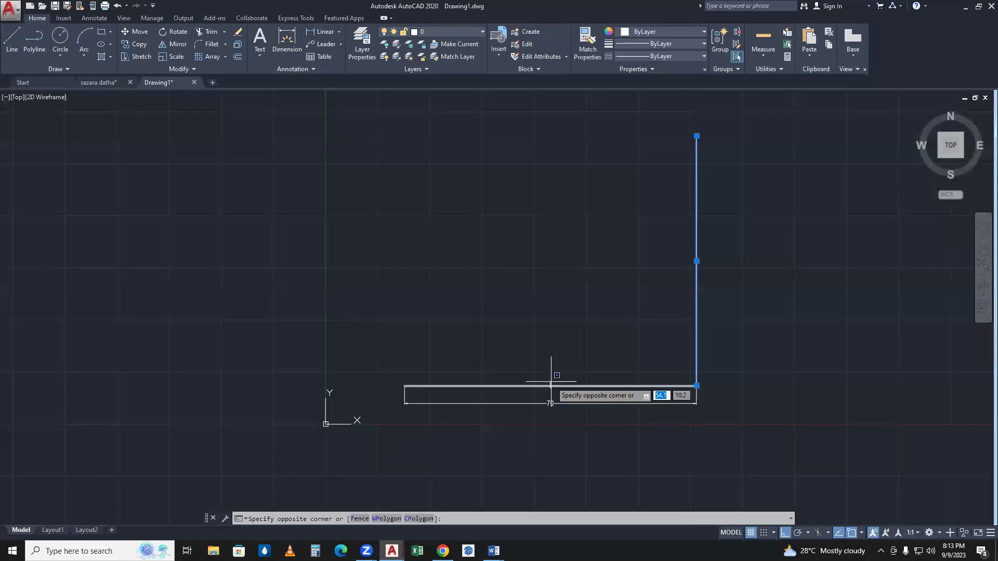
key("Escape")
left_click(551, 385)
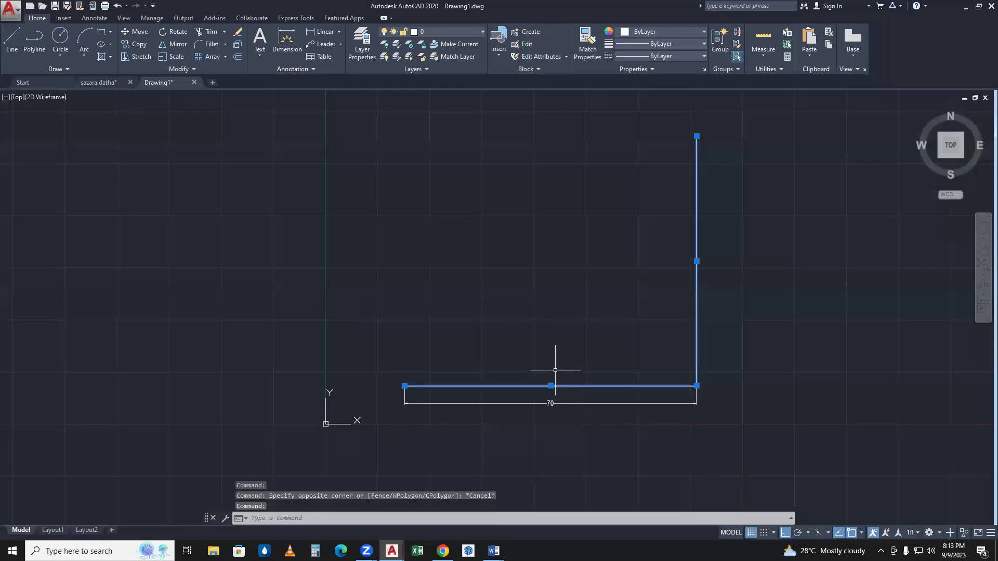
key("Escape")
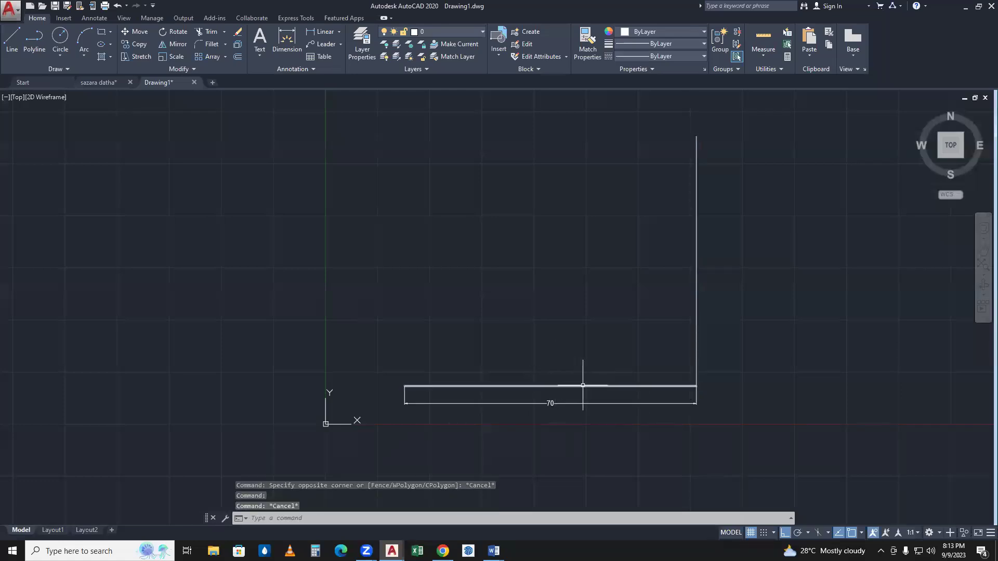
- Try moving the right vertical line by its lower endpoint to the base line's left endpoint, and undo the move
left_click(697, 350)
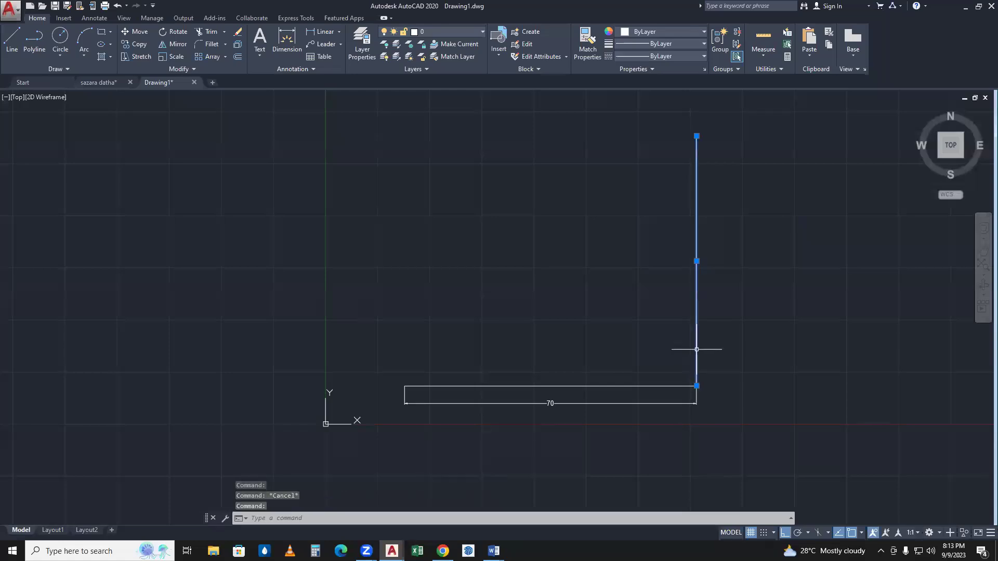
mouse_move(695, 347)
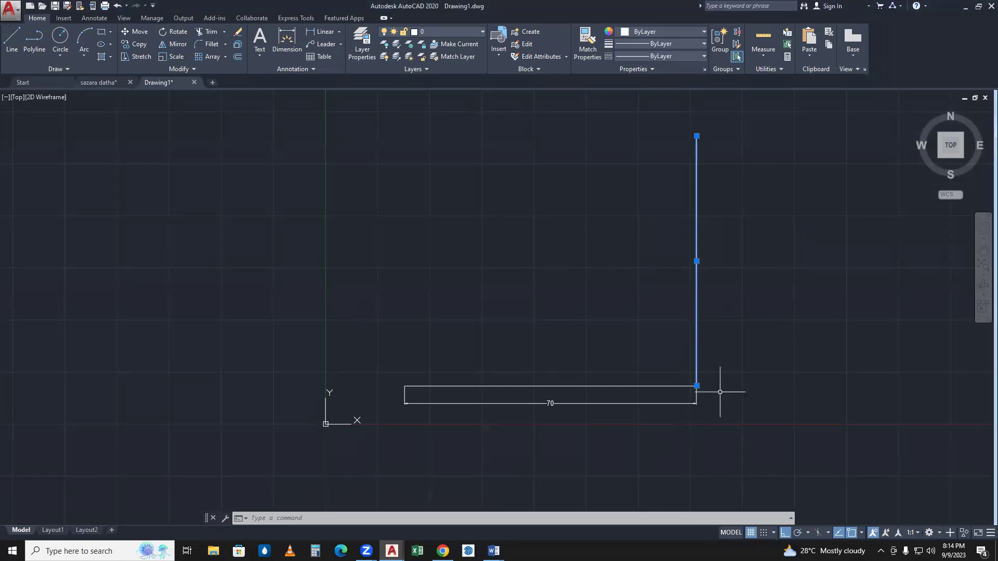
type("m")
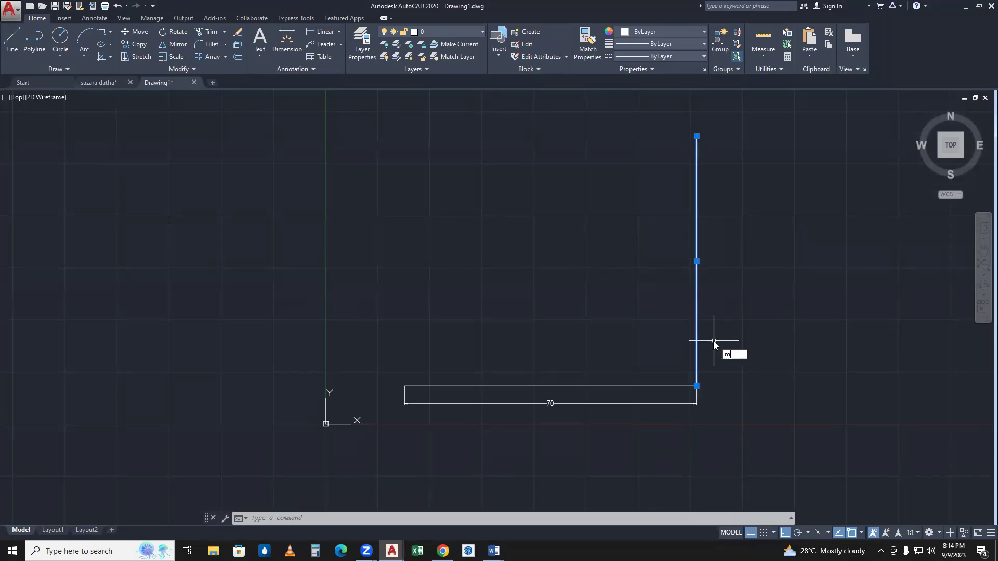
key("Return")
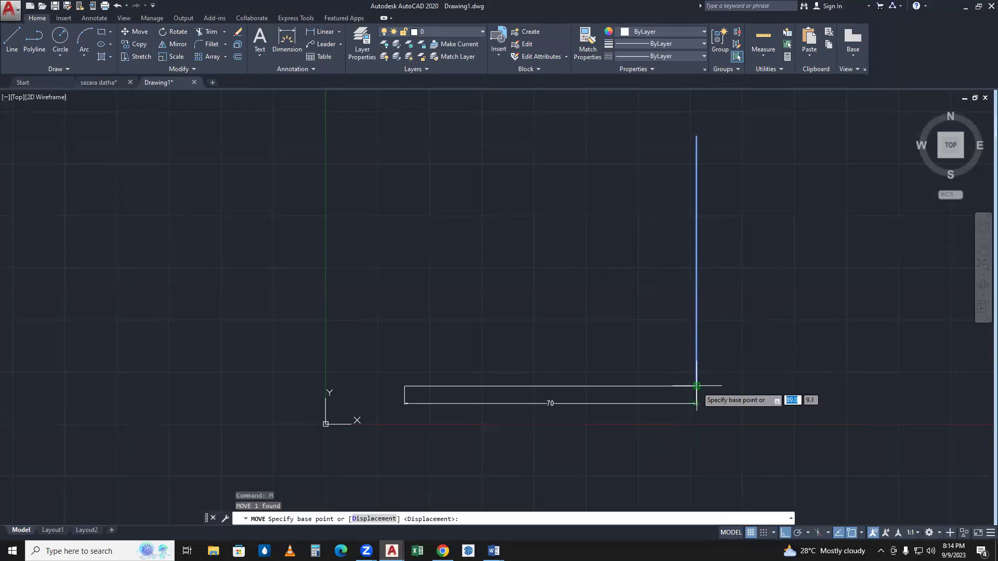
left_click(696, 386)
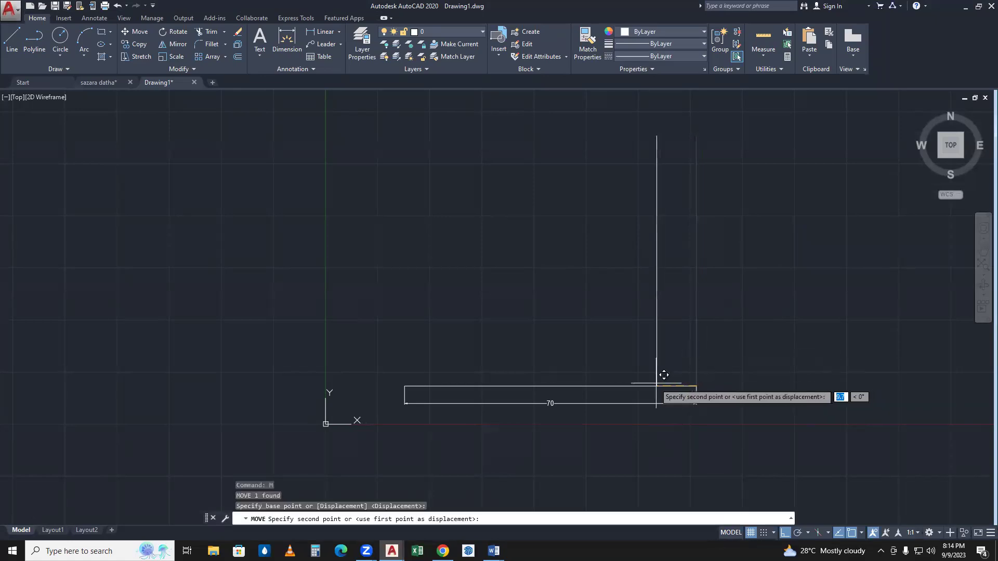
left_click(412, 378)
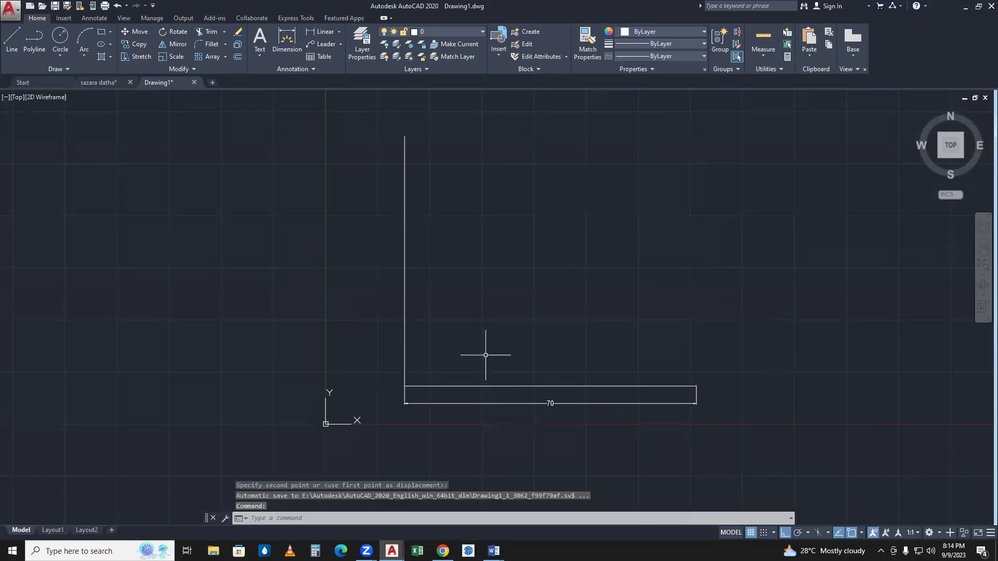
key("ctrl+z")
- Copy the right vertical line 70 mm to the left, from its lower endpoint to the base line's left end
left_click(717, 356)
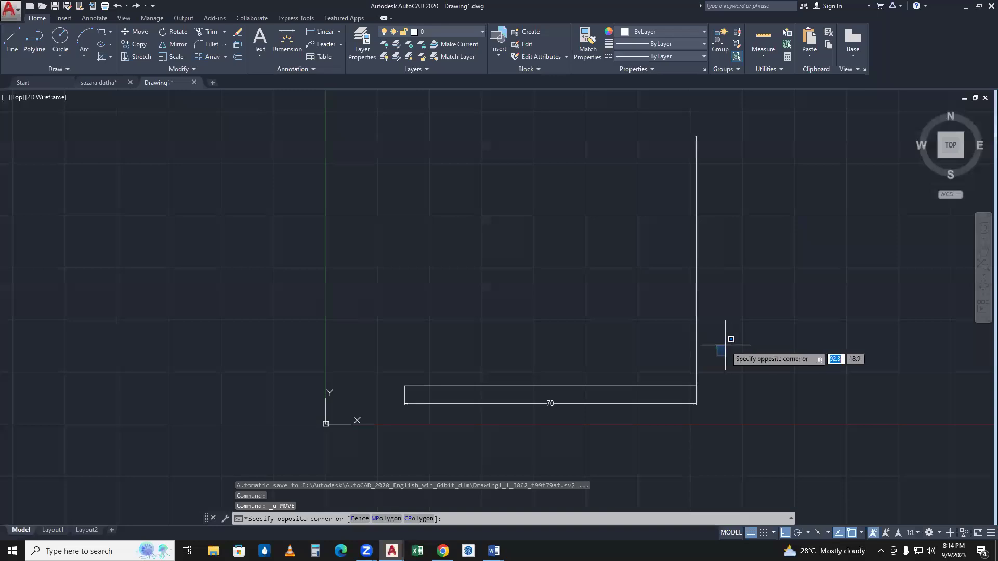
left_click(683, 329)
type("co")
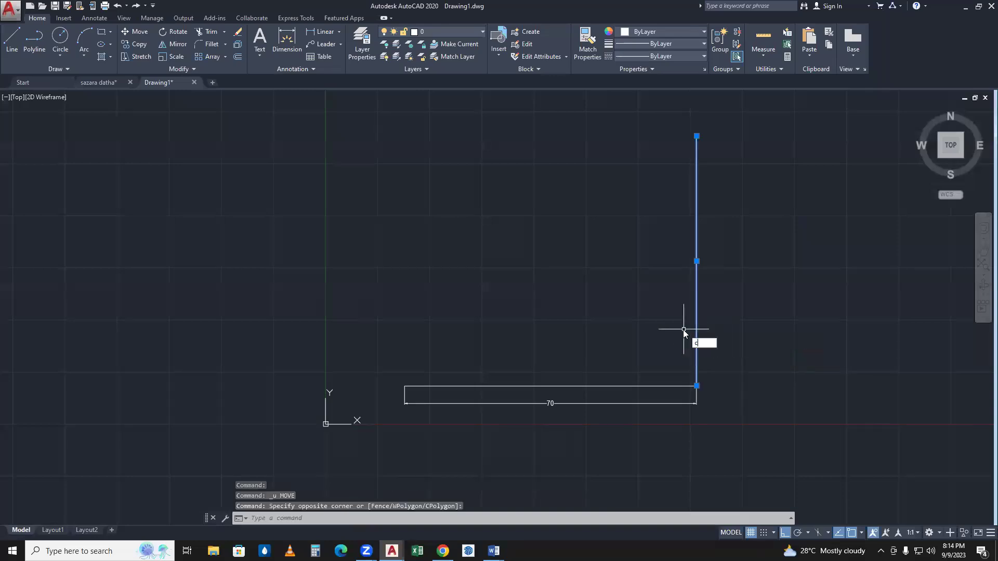
key("Return")
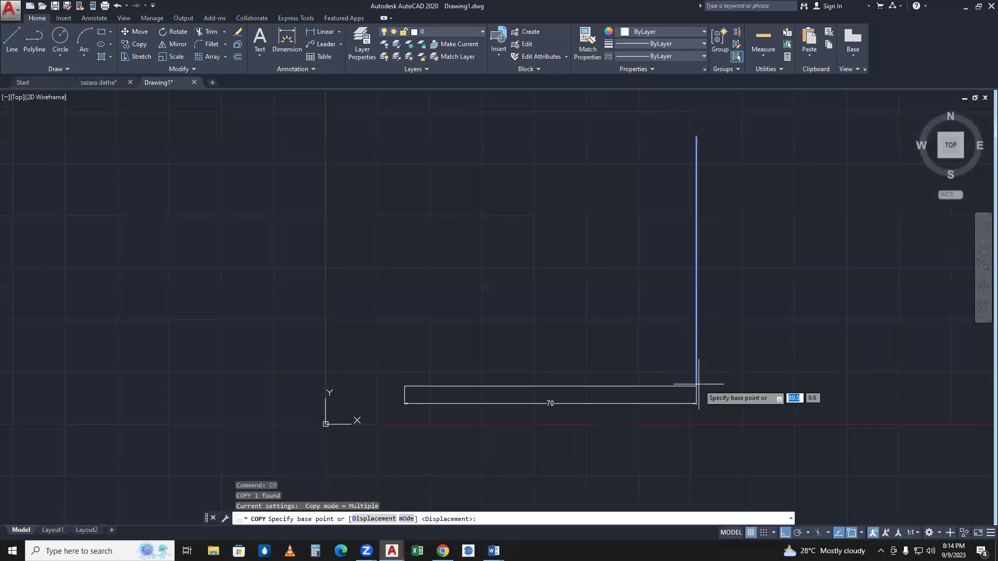
left_click(696, 386)
type("70")
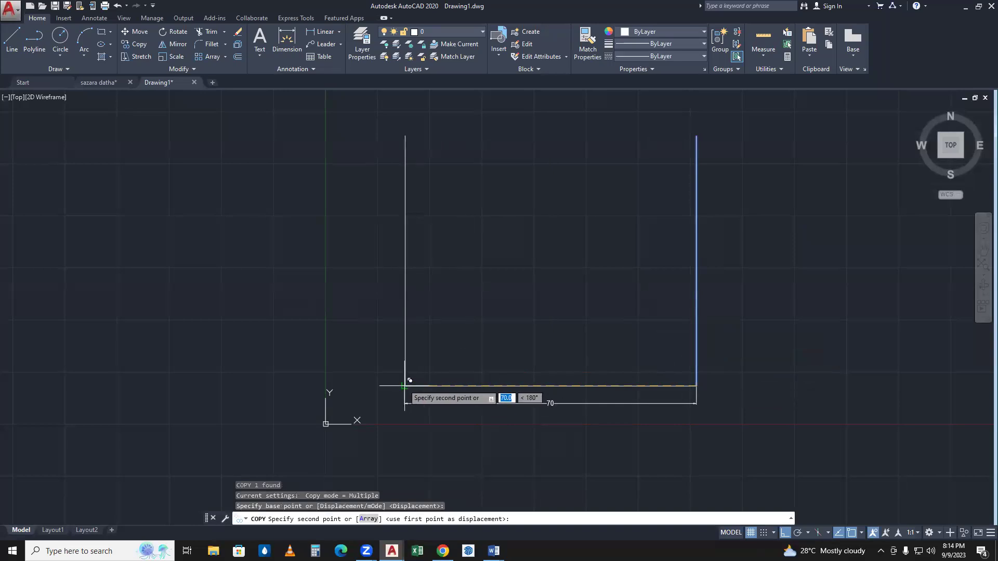
key("Return")
key("Return")
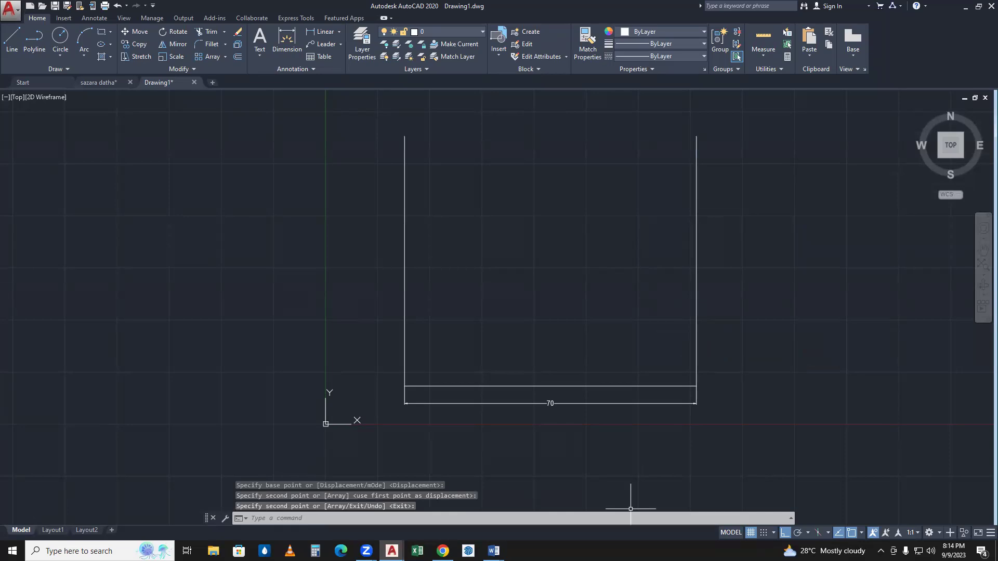
mouse_move(442, 551)
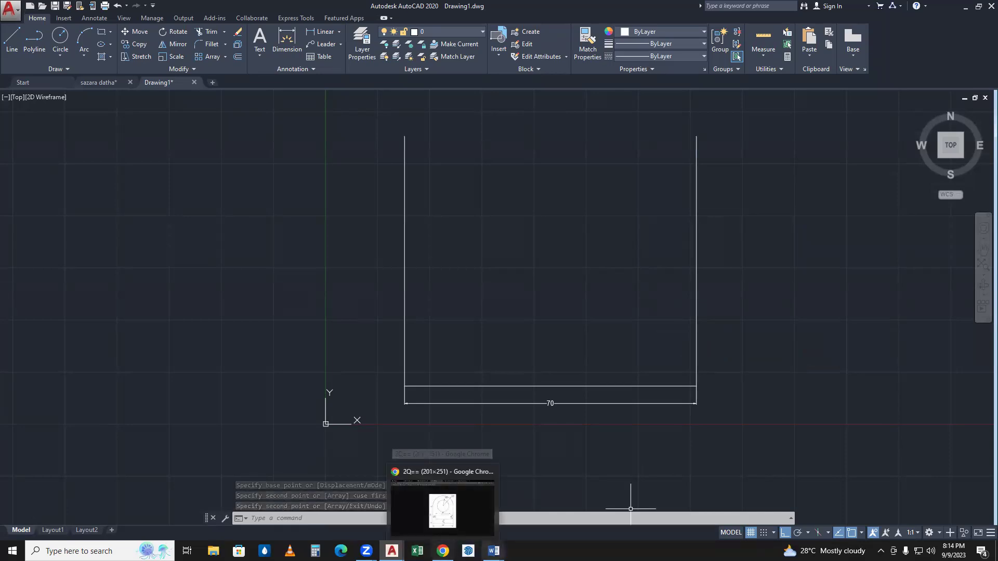
left_click(367, 551)
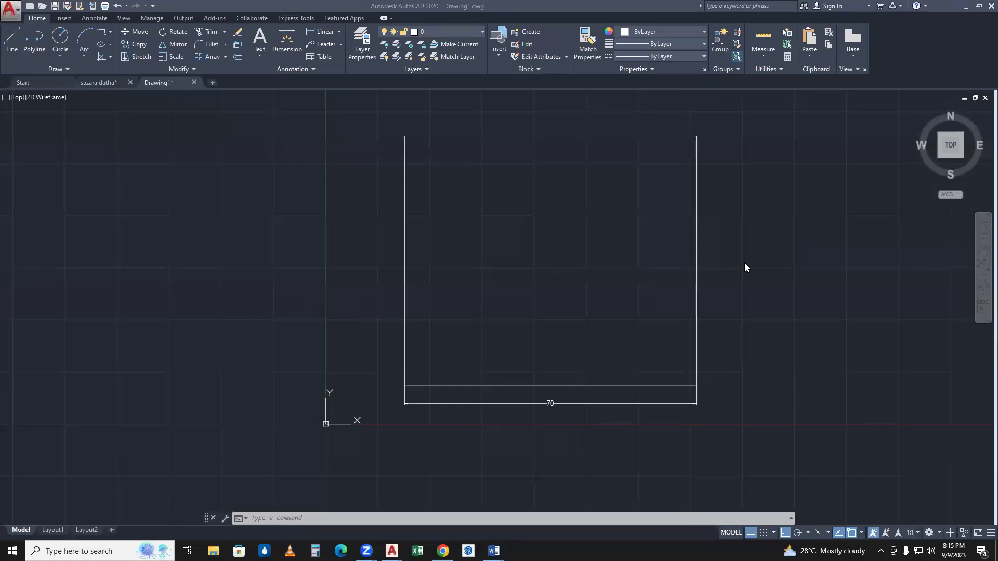
left_click(639, 248)
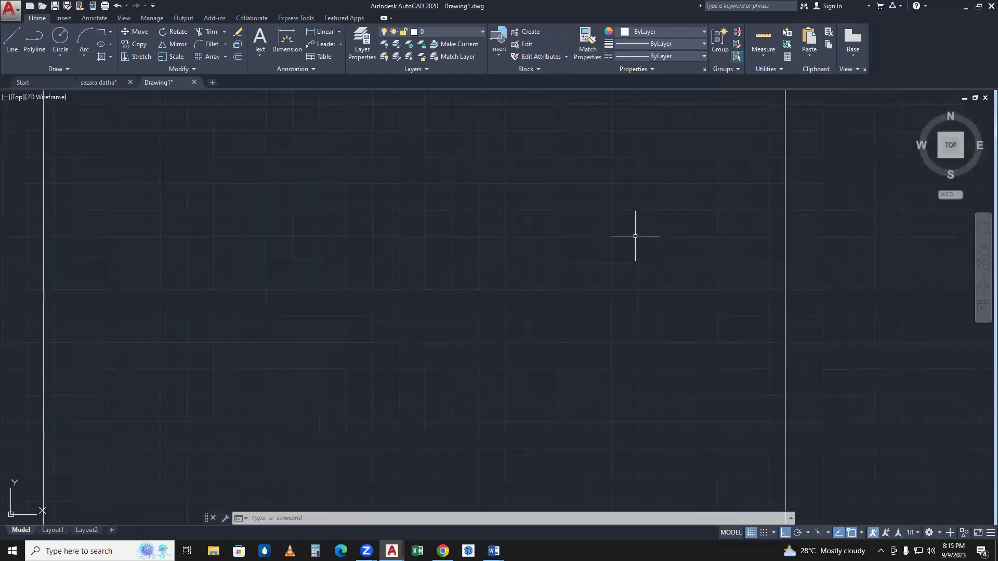
middle_click_drag(630, 225, 619, 292)
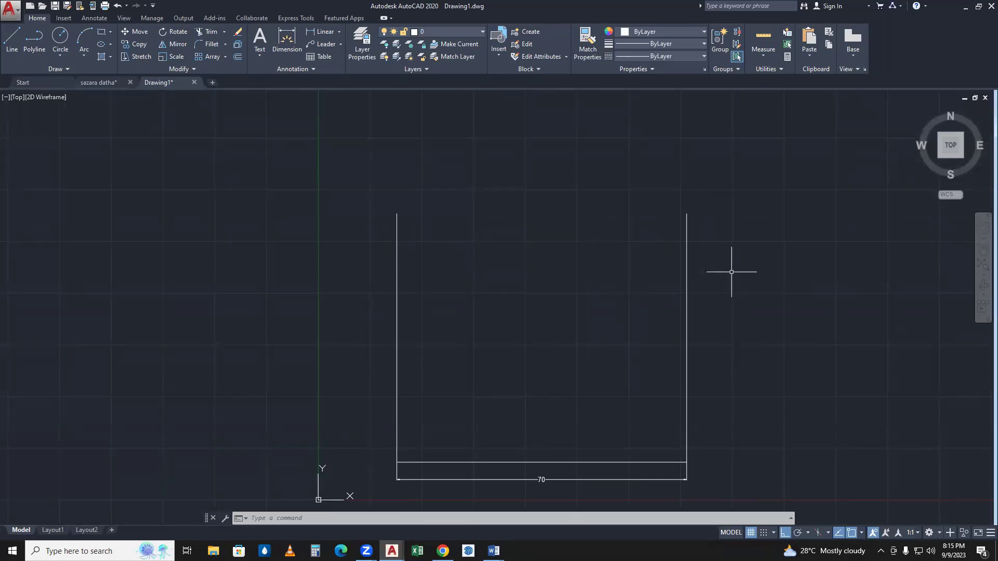
key("alt+Tab")
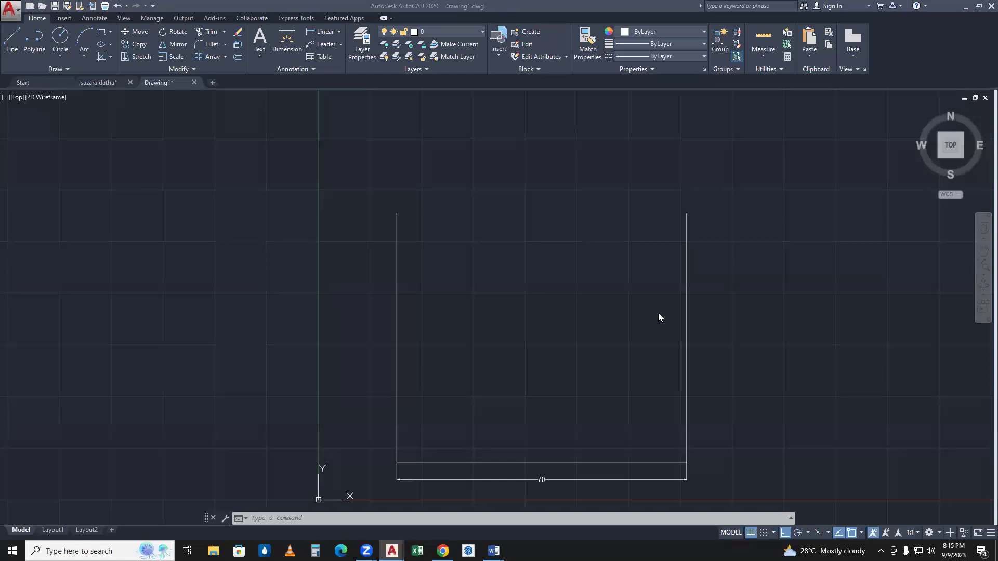
scroll(662, 314, "down", 2)
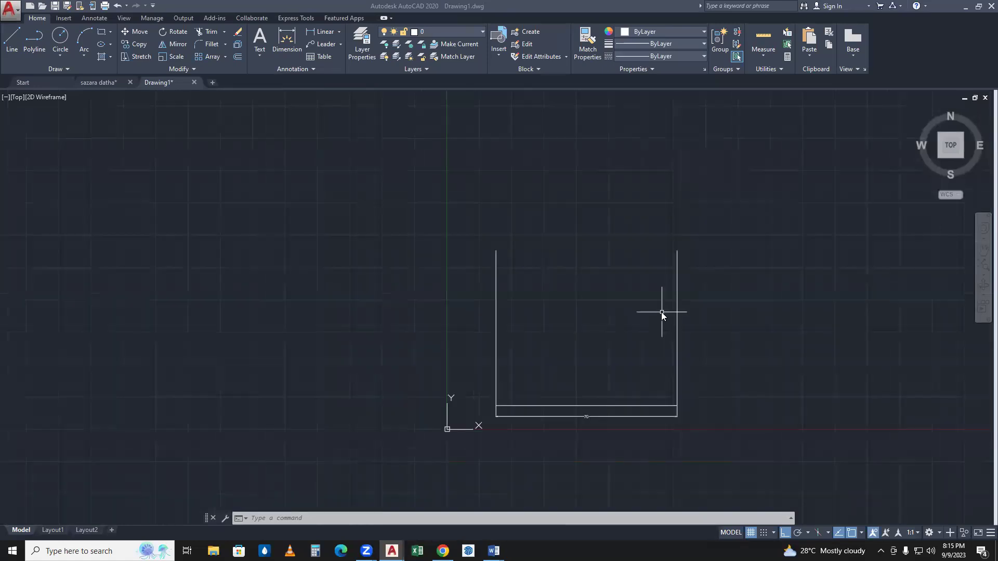
scroll(665, 267, "up", 2)
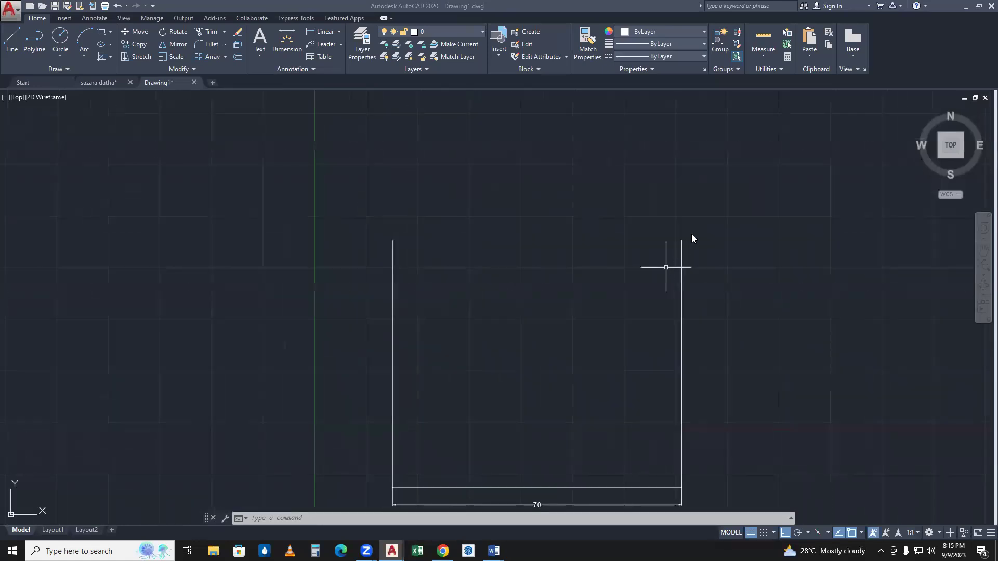
middle_click_drag(692, 232, 694, 240)
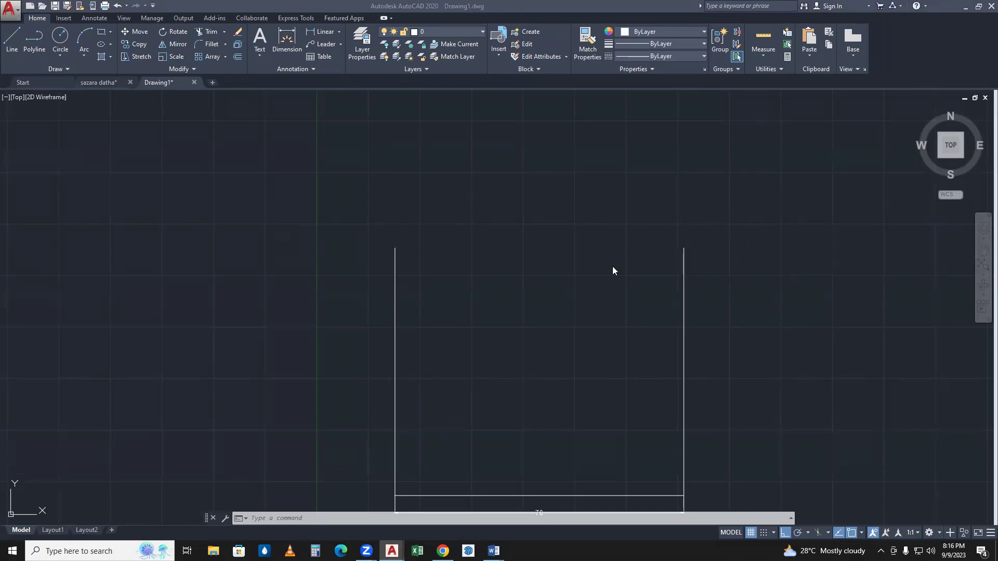
left_click(612, 301)
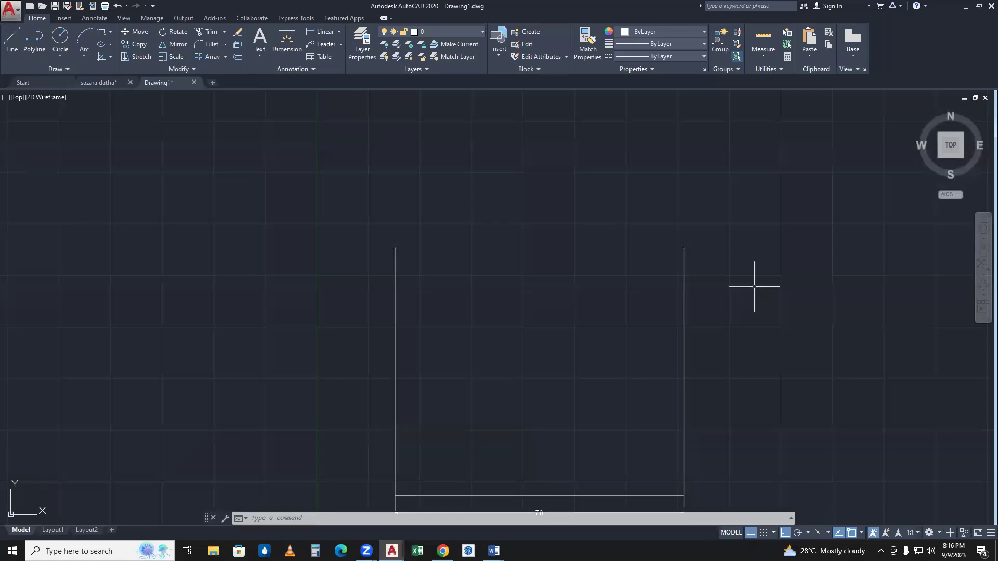
- Draw a three-point arc from the left vertical's upper endpoint through the right vertical's upper endpoint, ending 35 mm straight below that second point
type("a")
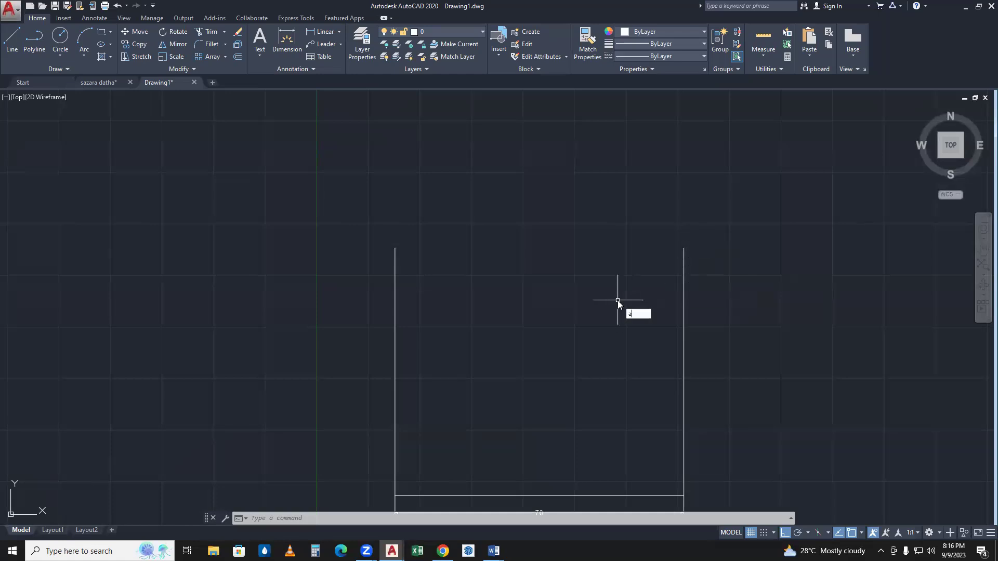
type("rc")
key("Return")
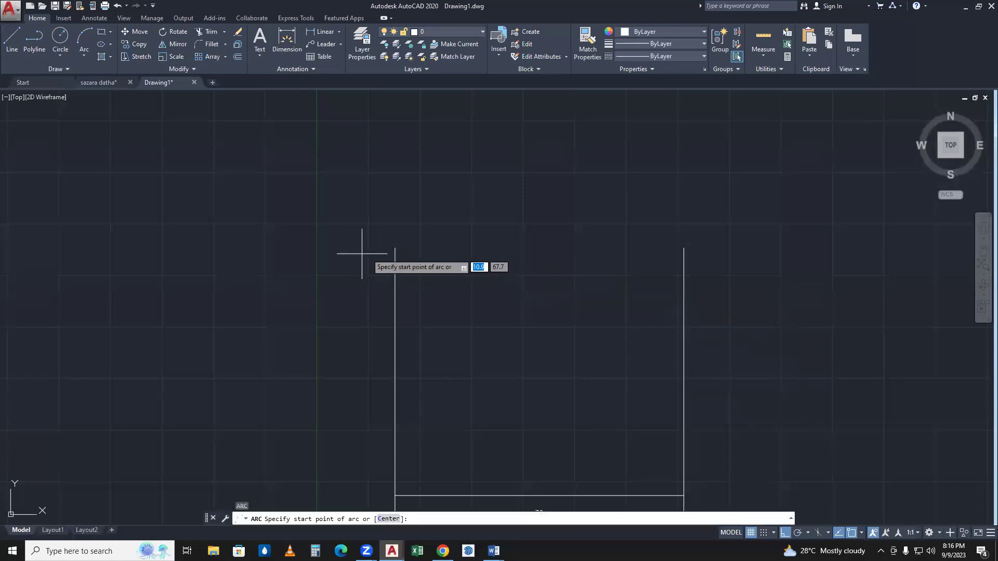
left_click(395, 248)
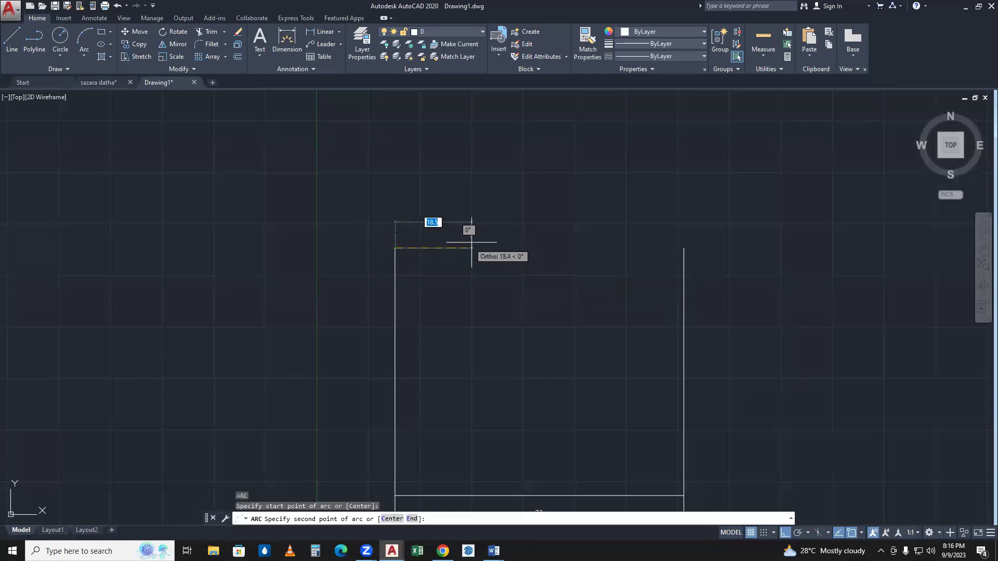
left_click(684, 248)
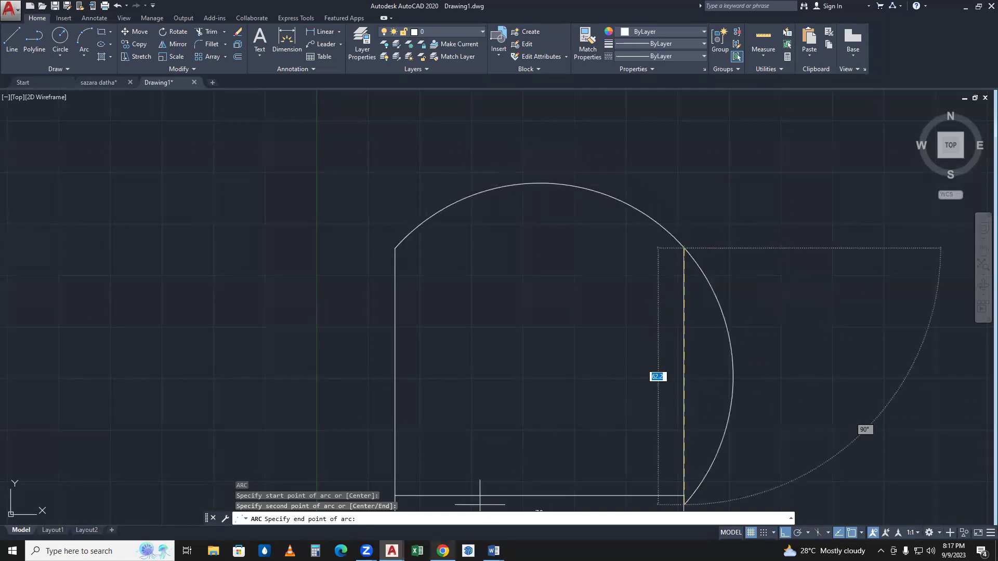
left_click(442, 551)
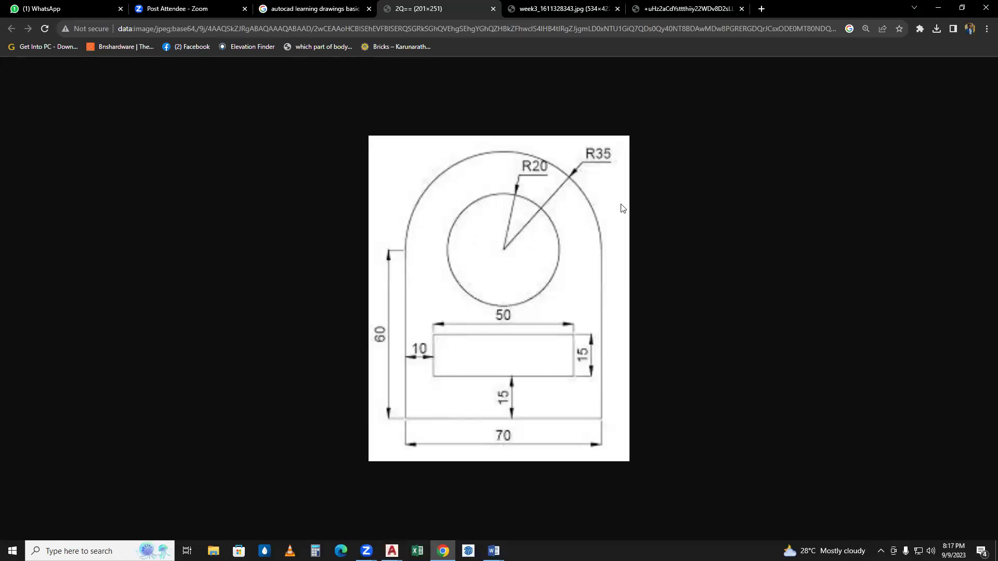
left_click(391, 551)
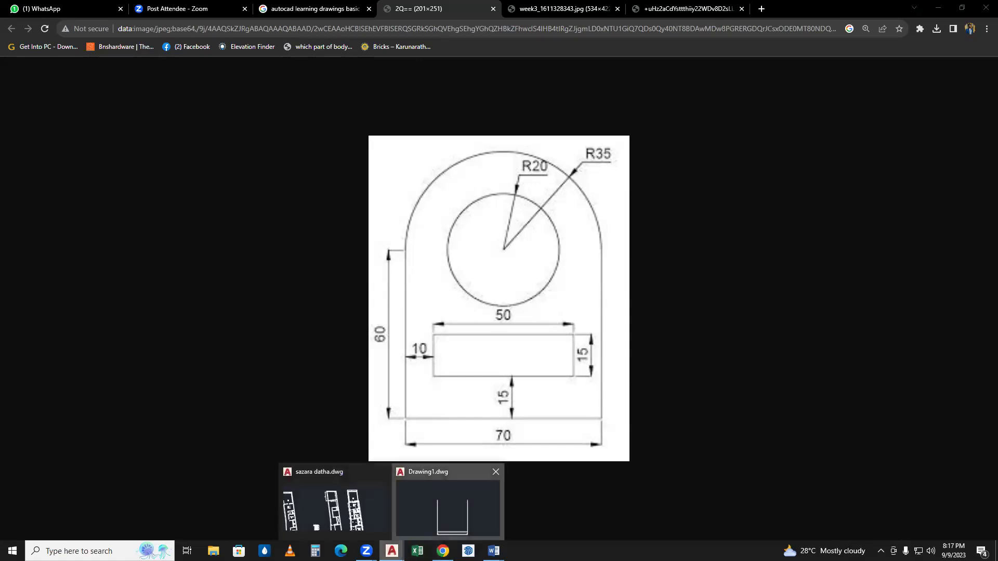
left_click(412, 515)
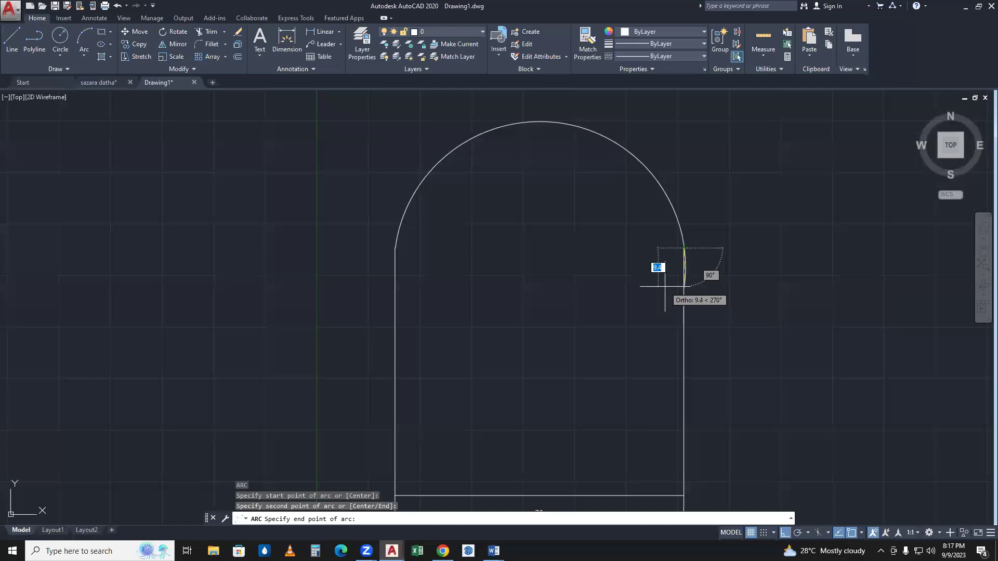
type("35")
key("Return")
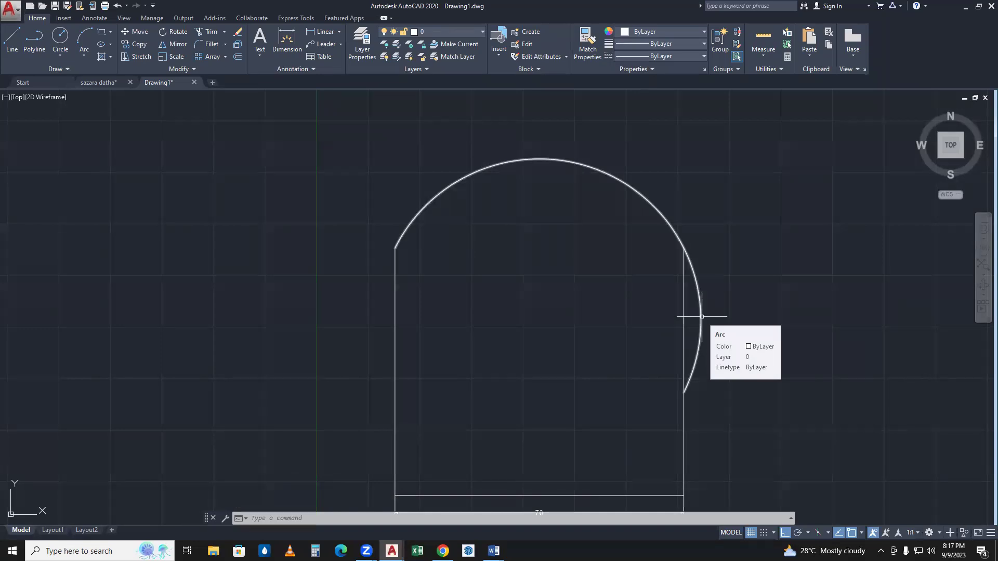
- Draw a horizontal line joining the upper endpoints of the left and right vertical lines
left_click(636, 190)
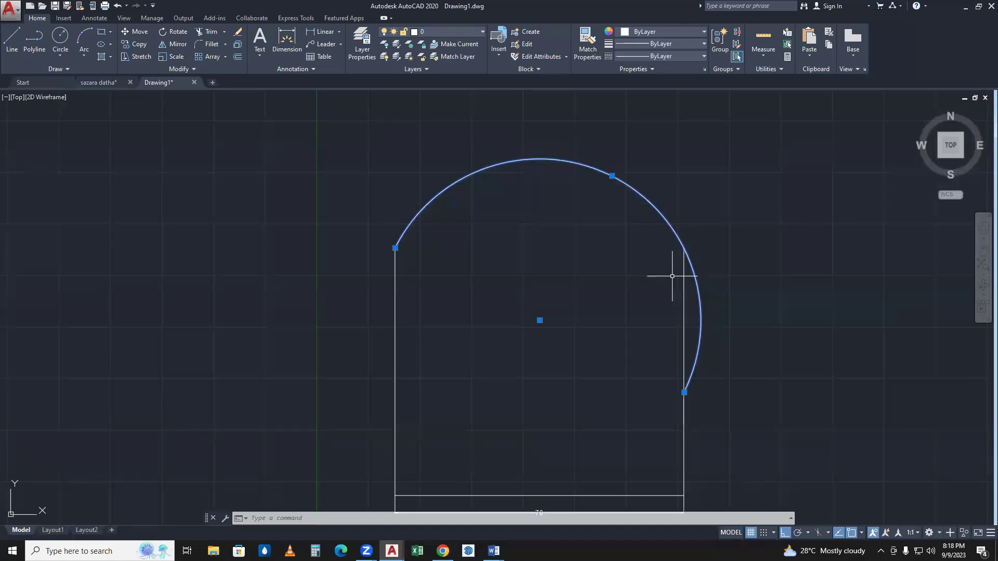
type("L")
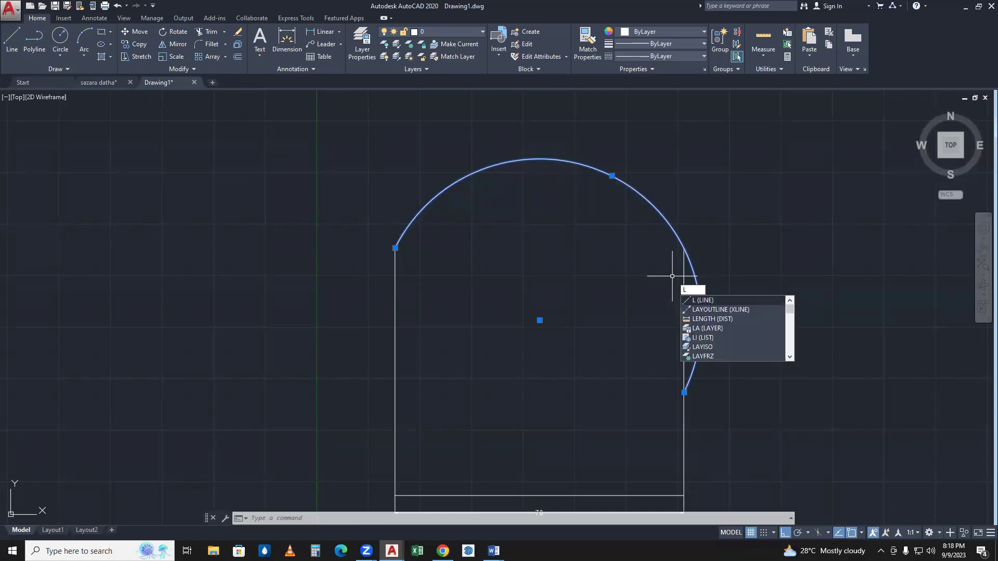
key("Return")
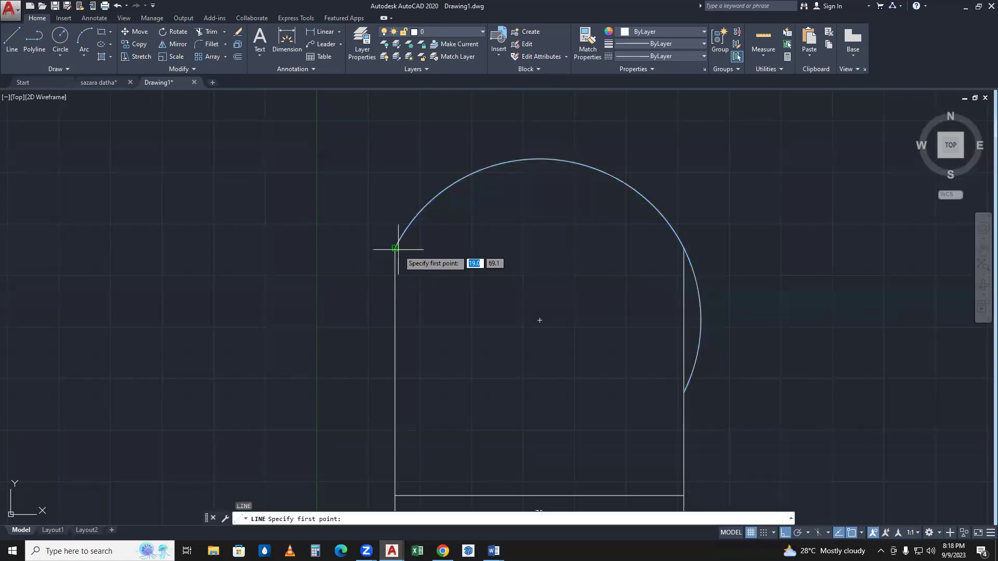
scroll(434, 272, "up", 5)
middle_click_drag(277, 158, 353, 224)
scroll(360, 225, "up", 5)
scroll(366, 226, "down", 5)
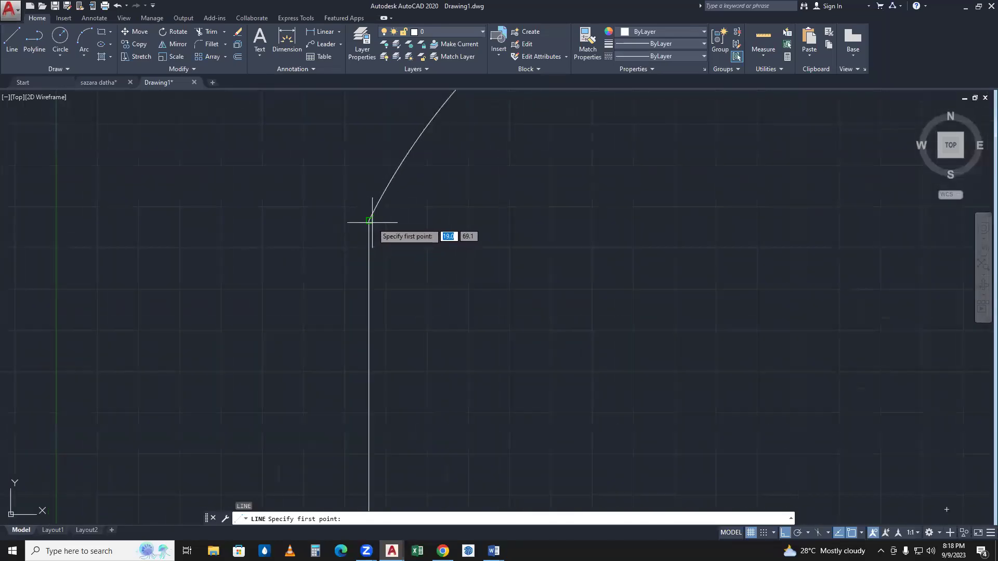
left_click(371, 221)
scroll(462, 257, "down", 8)
middle_click_drag(580, 265, 470, 272)
scroll(491, 267, "up", 6)
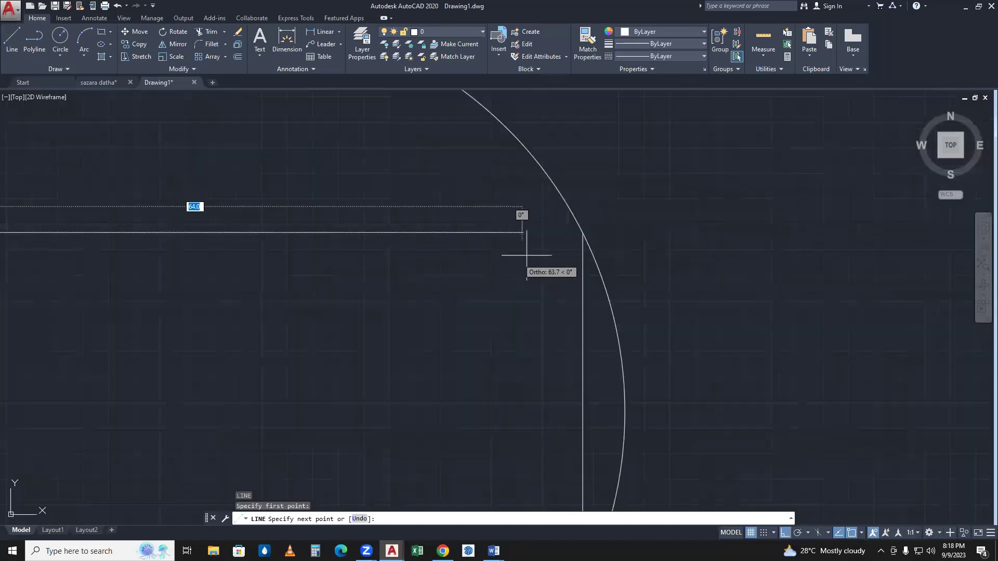
left_click(583, 232)
scroll(479, 263, "down", 4)
key("Escape")
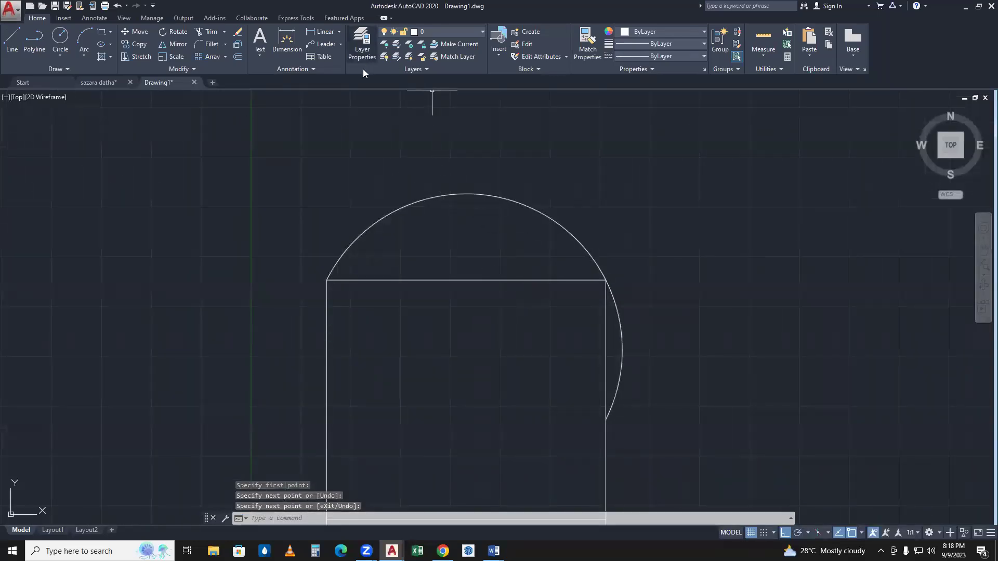
- Measure the arc's height above the midpoint of the horizontal line with a trial dimension, and cancel it
type("Dim")
key("Return")
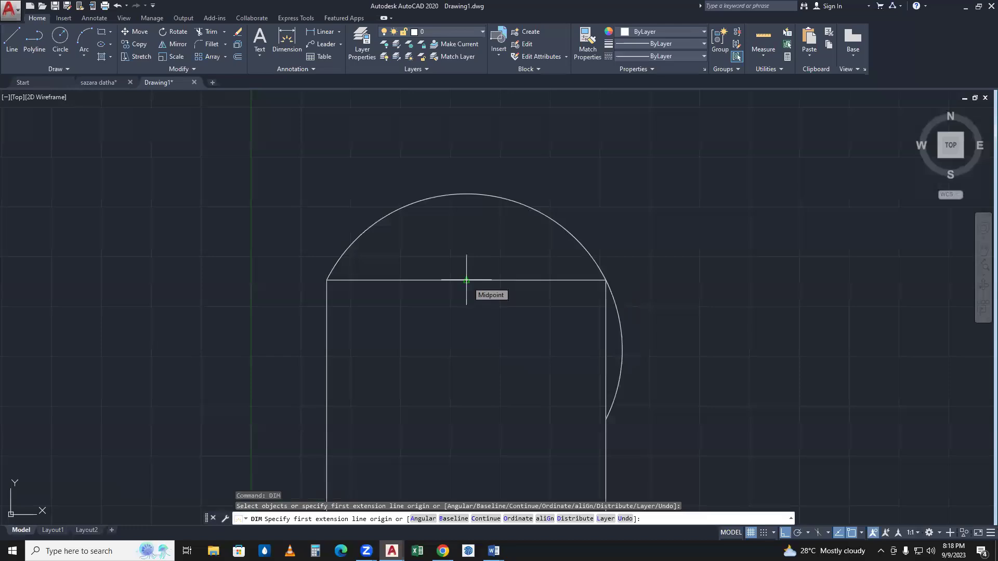
left_click(466, 280)
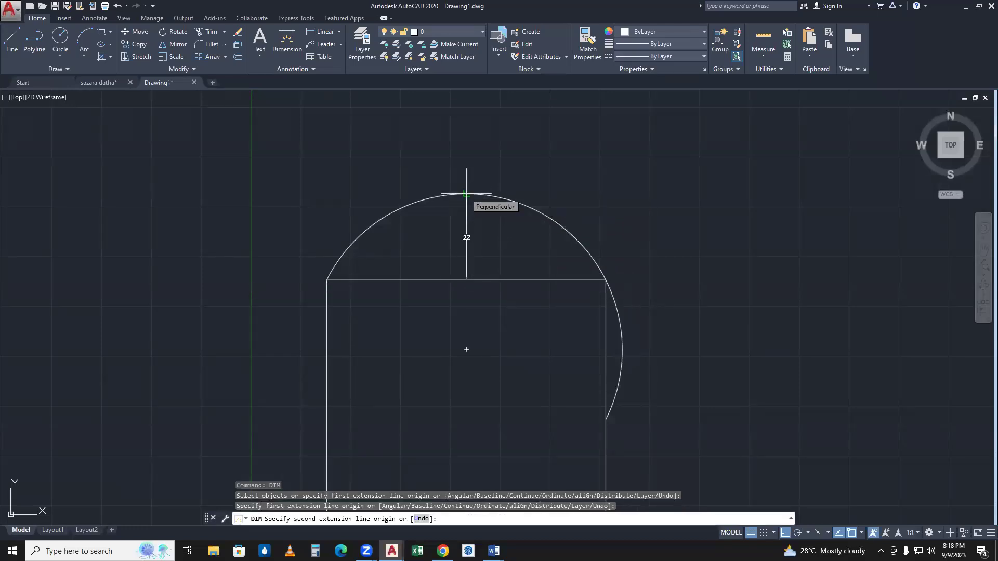
scroll(467, 194, "up", 5)
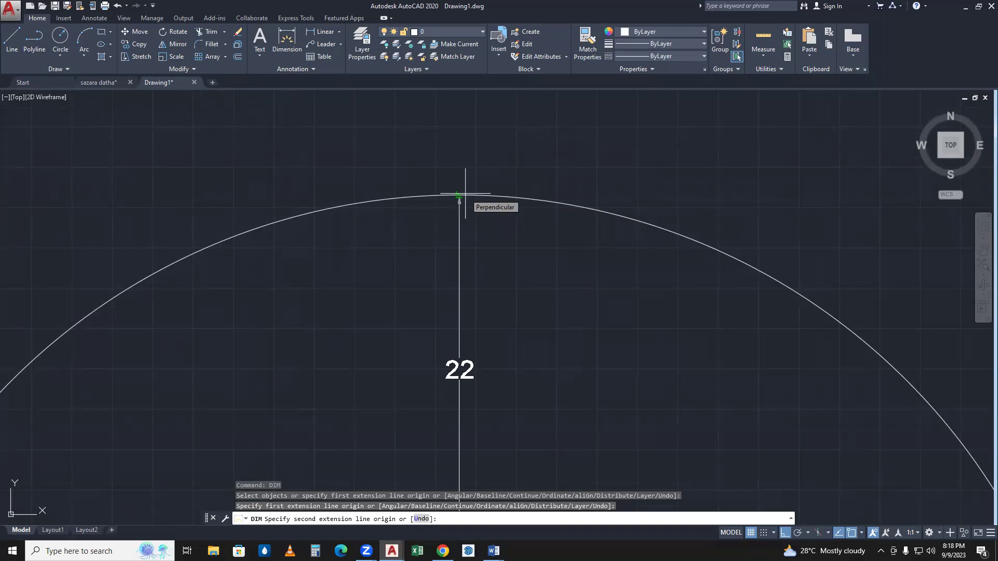
key("Escape")
- Delete the three-point arc that bulges past the right vertical line
scroll(488, 264, "down", 6)
left_click(572, 274)
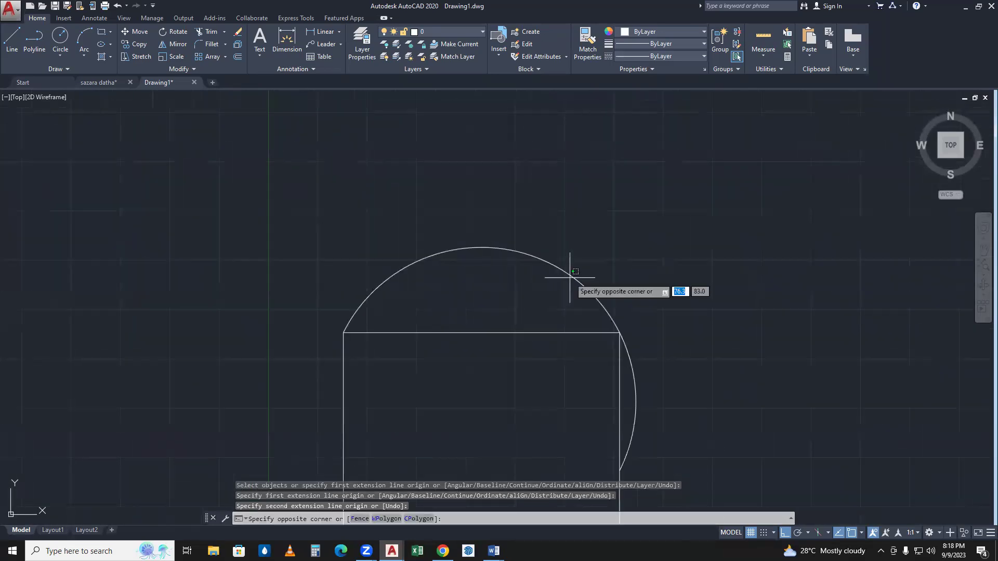
left_click(571, 275)
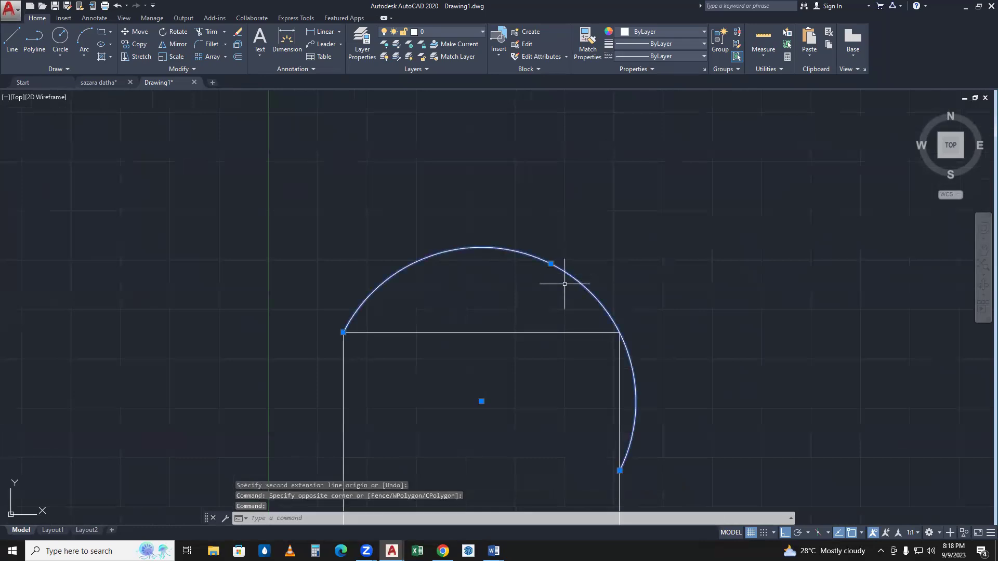
key("Delete")
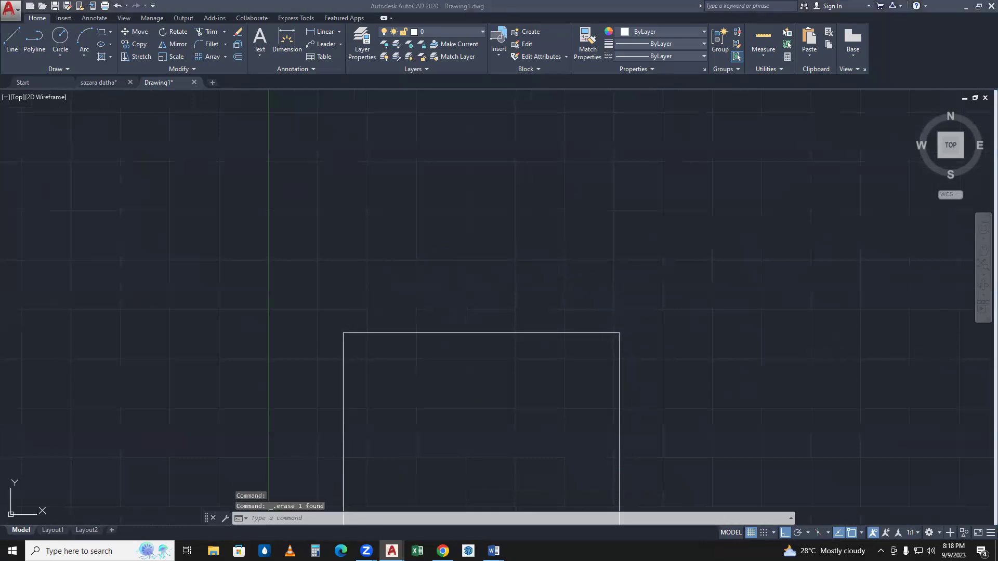
- Check the arch radius in the reference image and draw a circle of radius 35 mm centred on the horizontal line's midpoint
left_click(489, 333)
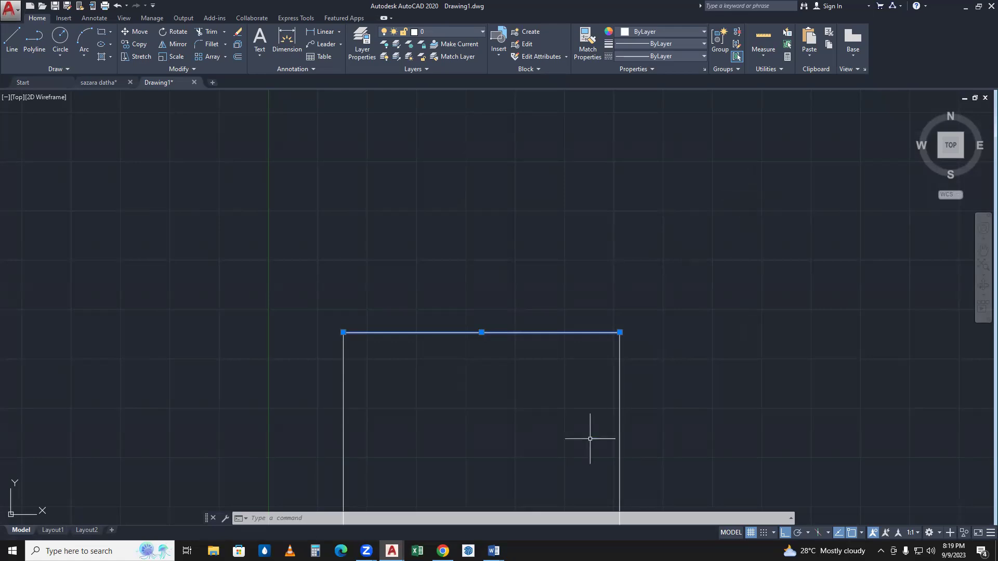
left_click(443, 551)
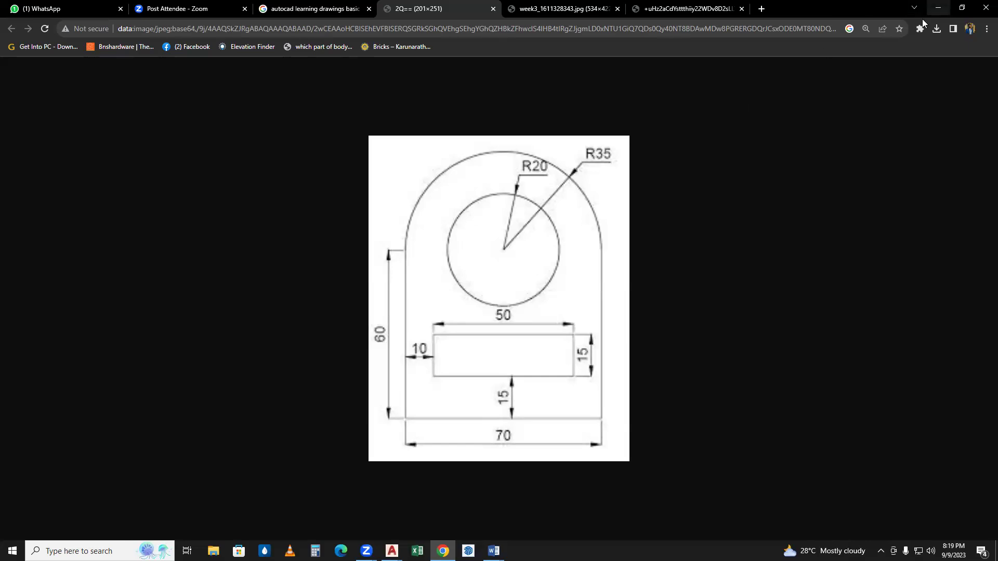
left_click(938, 8)
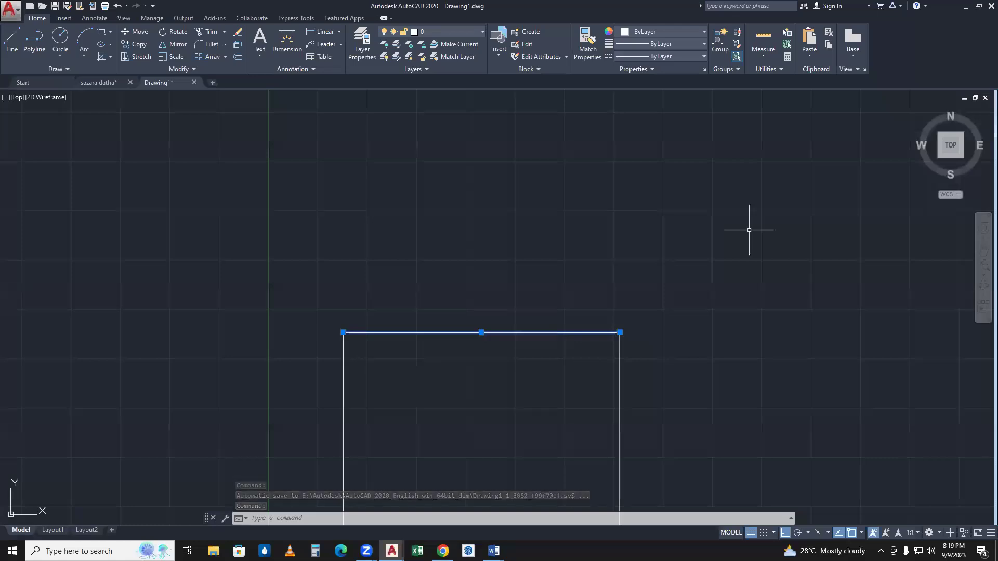
type("c")
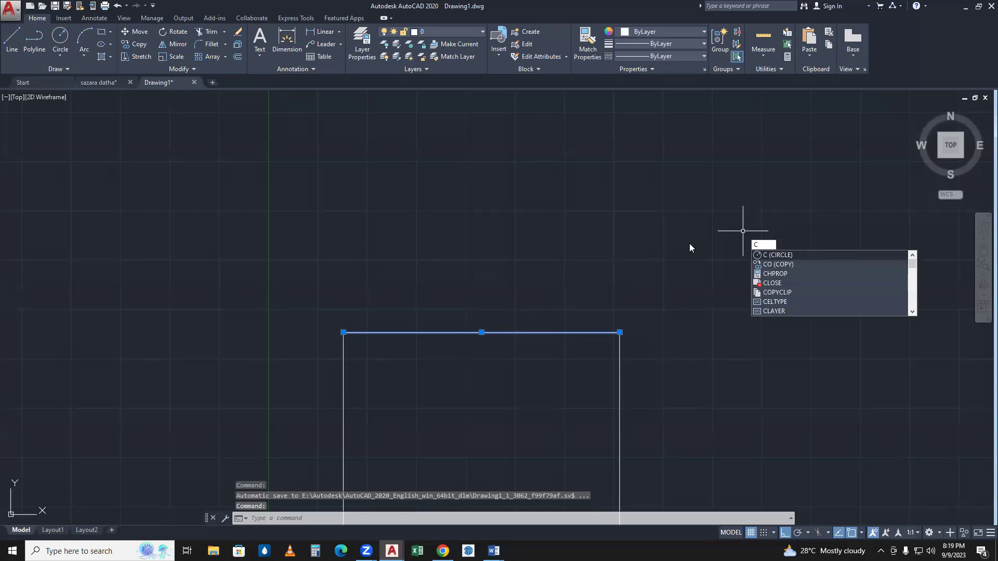
key("Return")
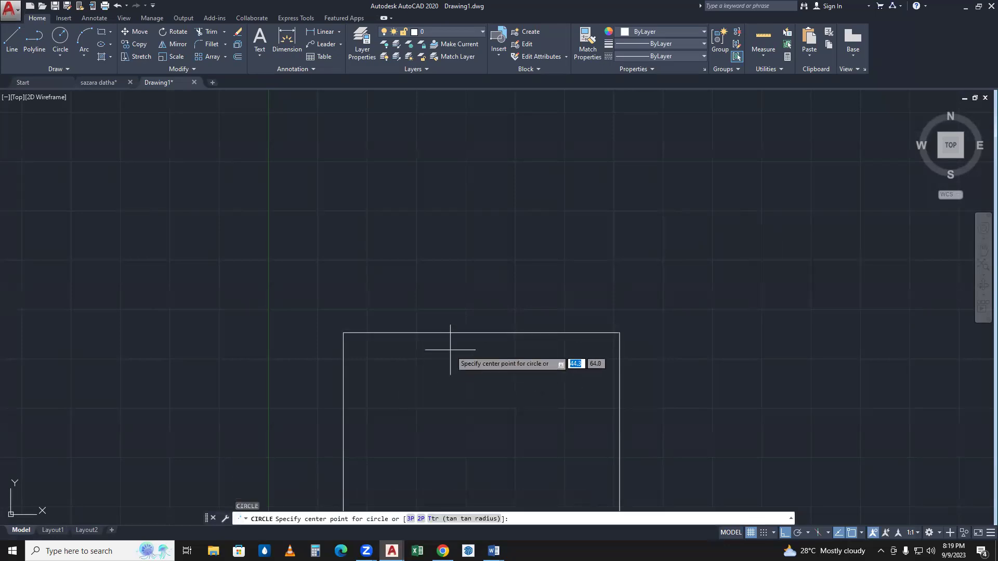
left_click(481, 333)
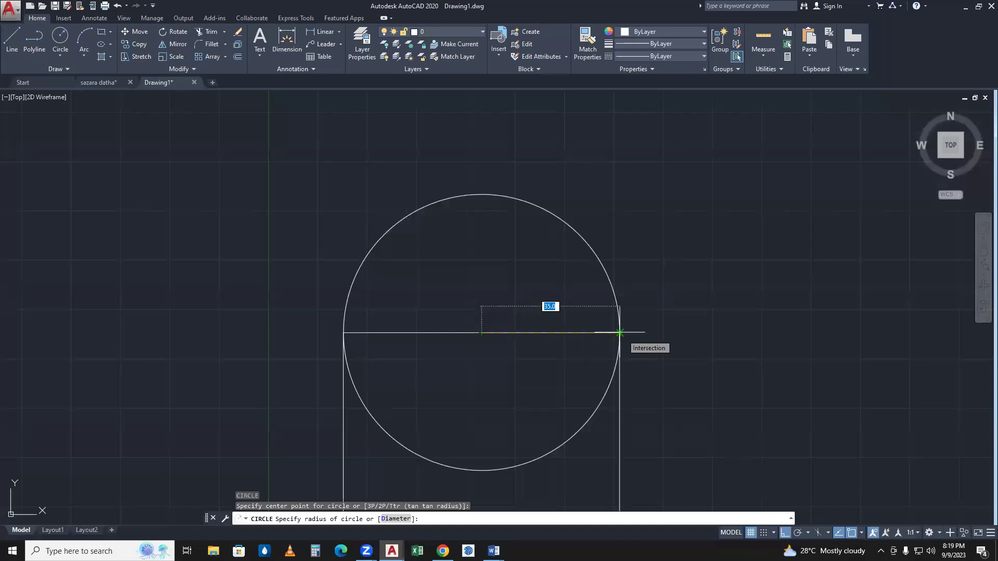
type("35")
key("Return")
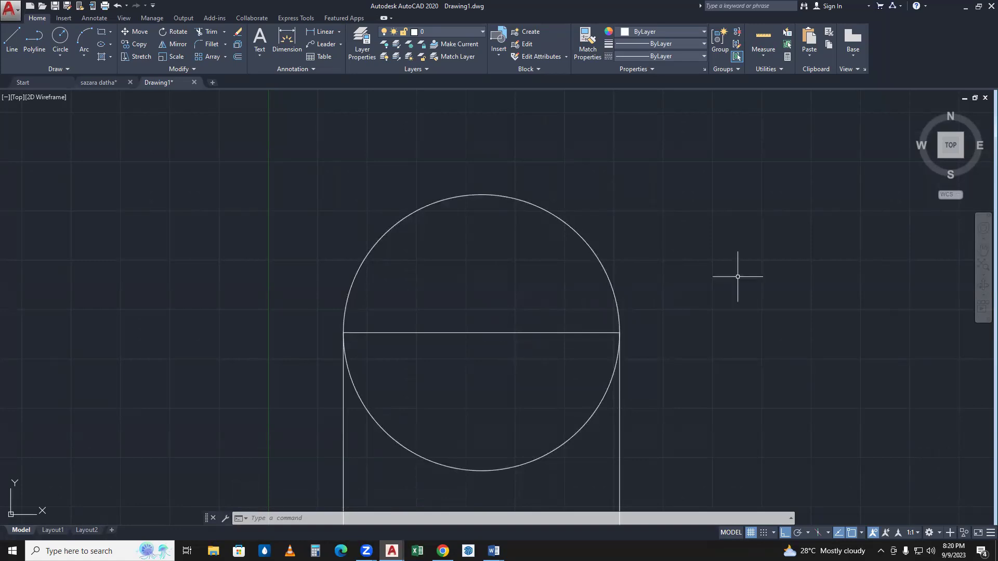
- Draw a concentric circle of radius 20 mm centred on the midpoint of the horizontal line
key("alt+Tab")
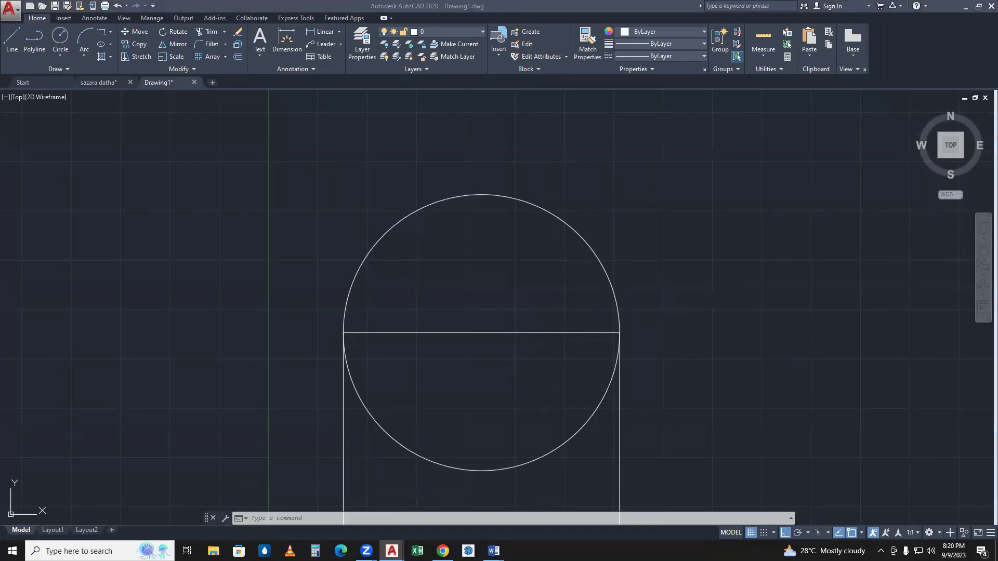
left_click(520, 338)
left_click(514, 332)
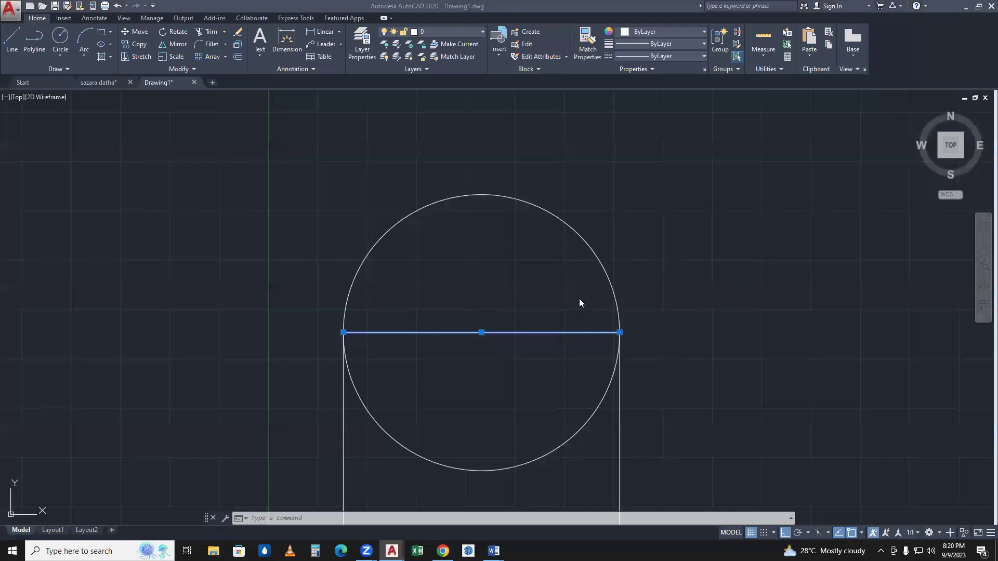
left_click(530, 349)
type("c")
key("Return")
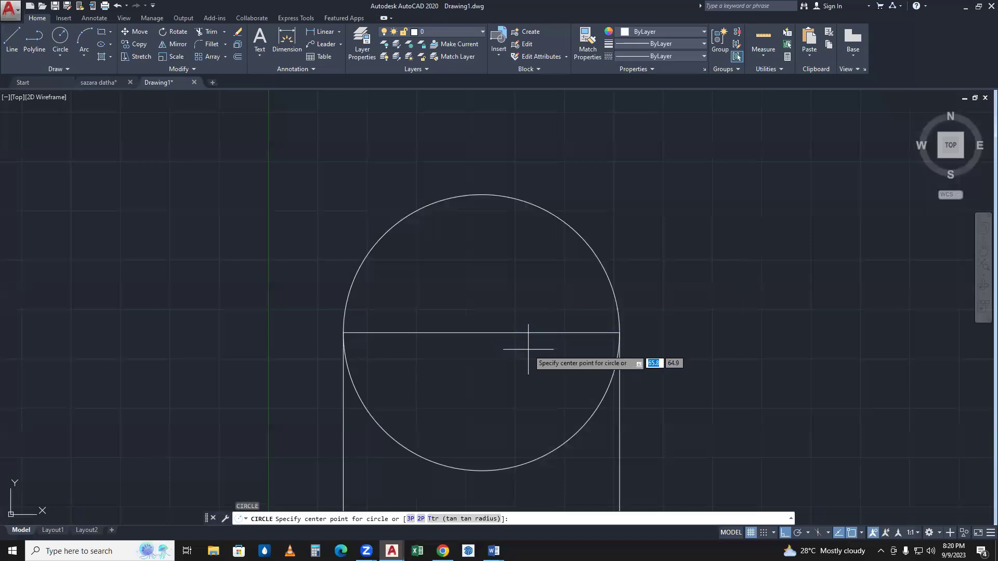
left_click(481, 332)
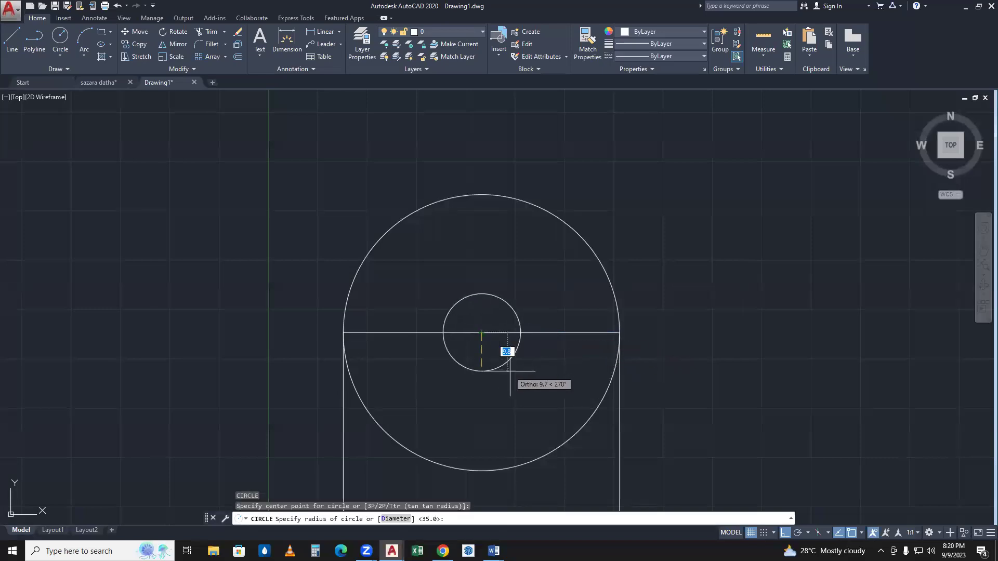
type("20")
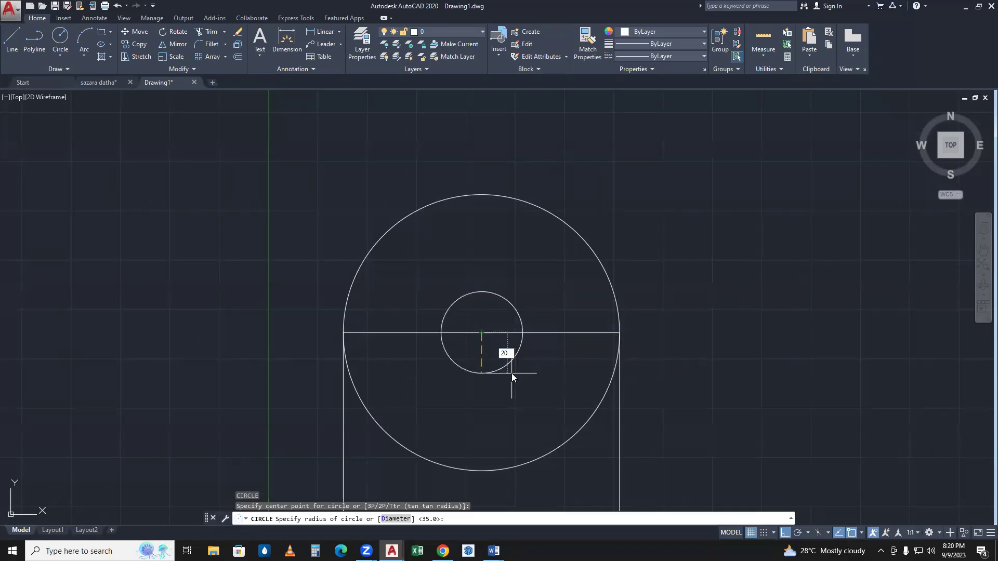
key("Return")
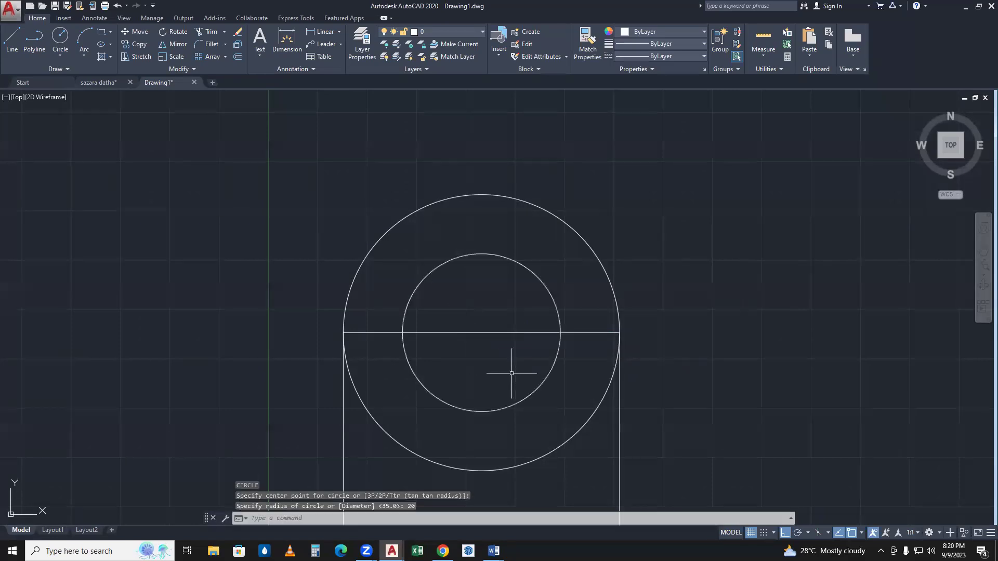
key("Return")
mouse_move(634, 414)
middle_mouse_down()
mouse_move(668, 343)
mouse_move(683, 340)
middle_mouse_up()
key("Return")
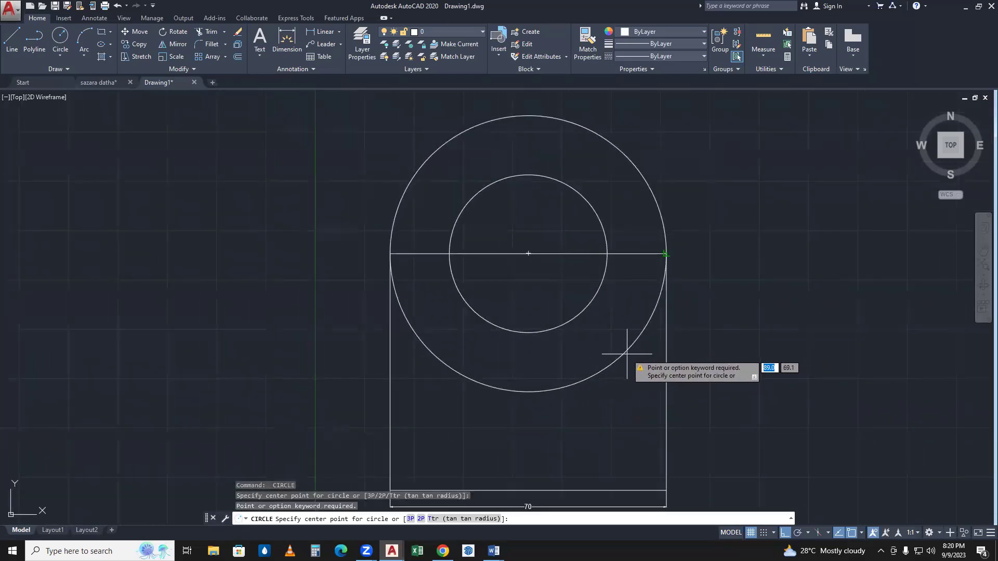
key("Escape")
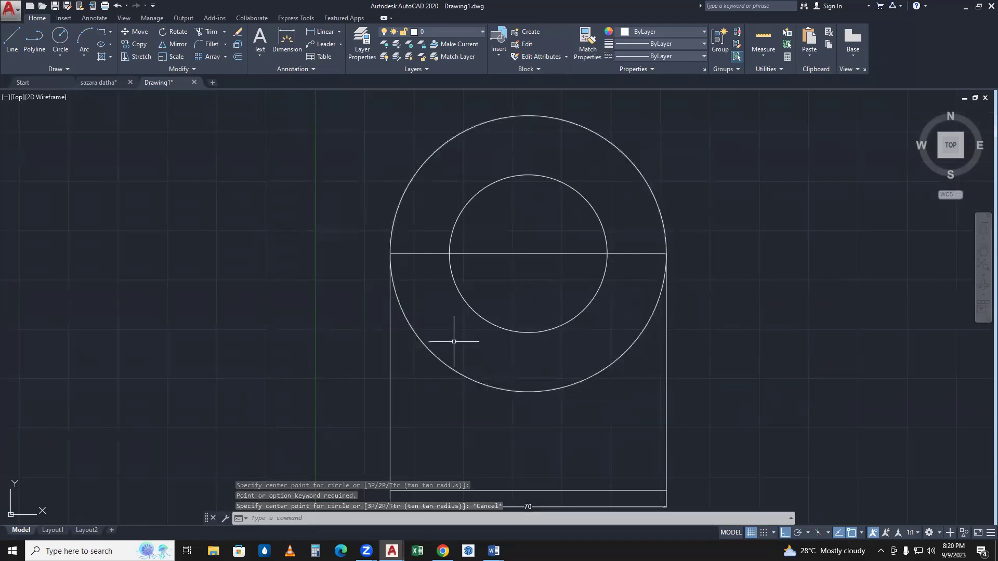
- Delete the horizontal line that runs across both circles
left_click(528, 254)
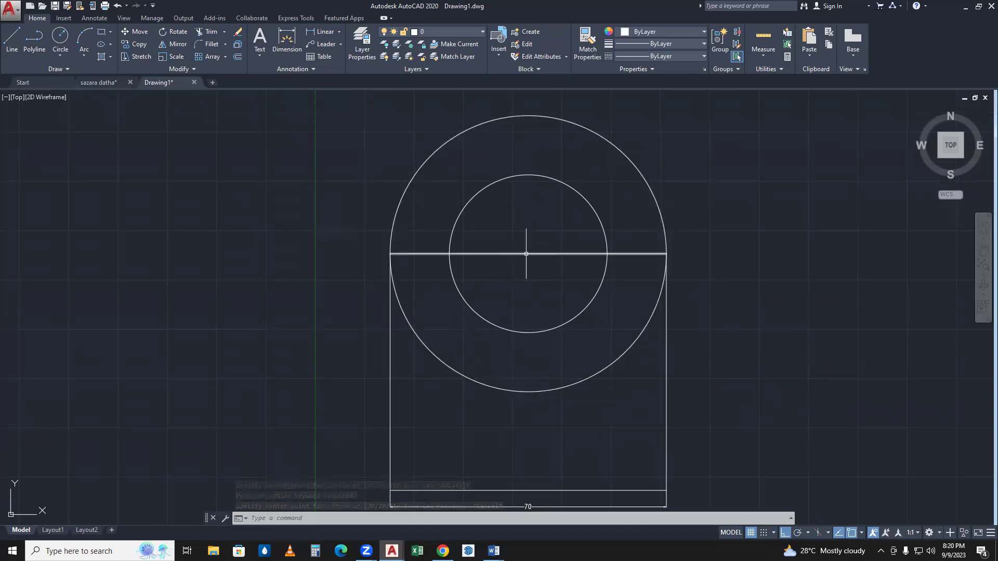
key("Delete")
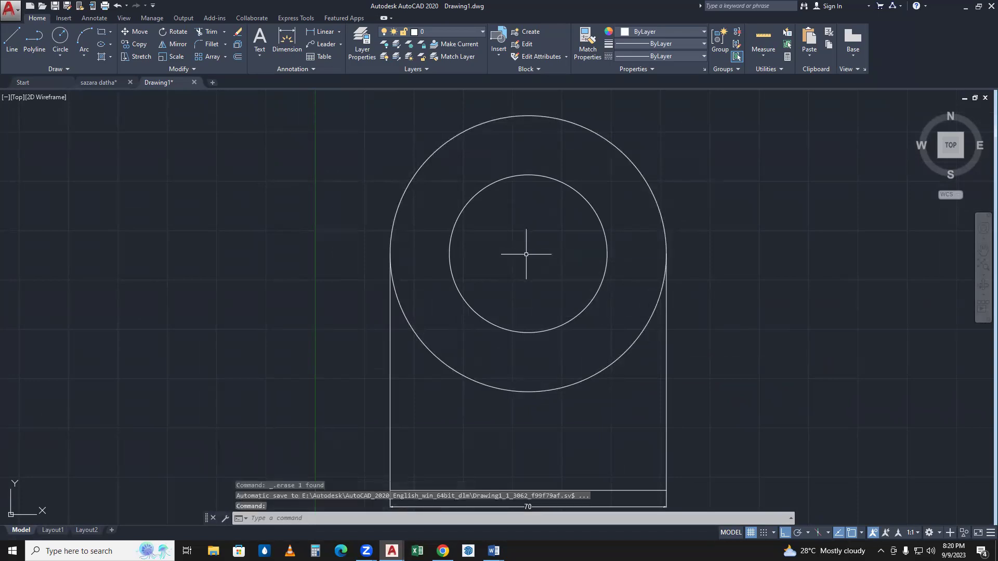
left_click(486, 387)
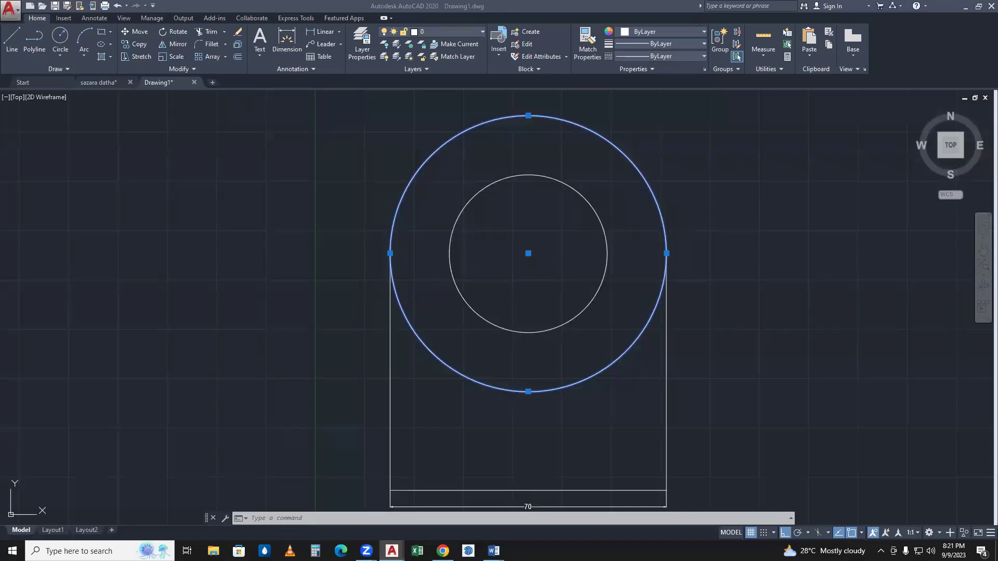
left_click(607, 381)
type("tr")
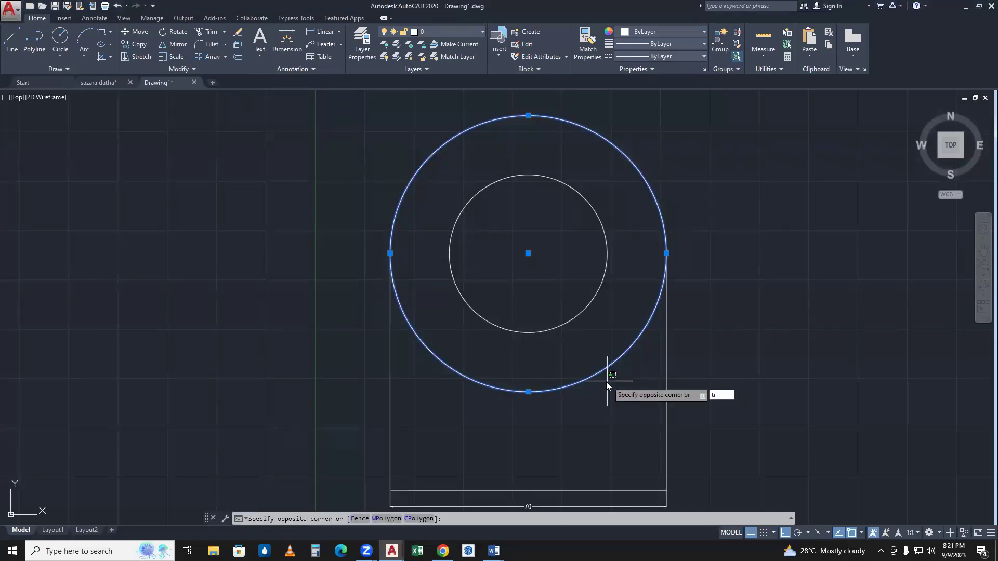
key("Escape")
left_click(608, 383)
left_click(610, 383)
type("t")
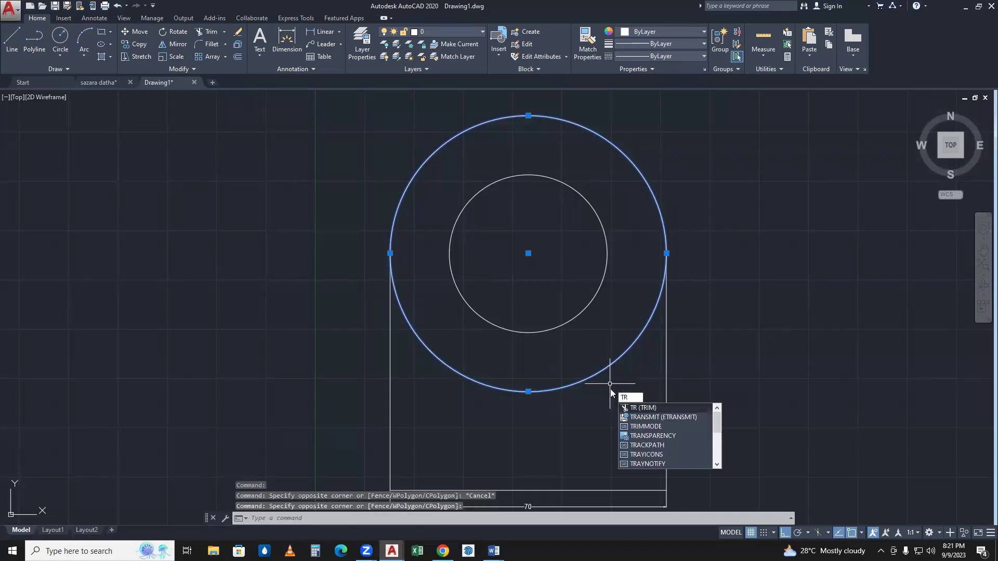
key("Return")
key("Return")
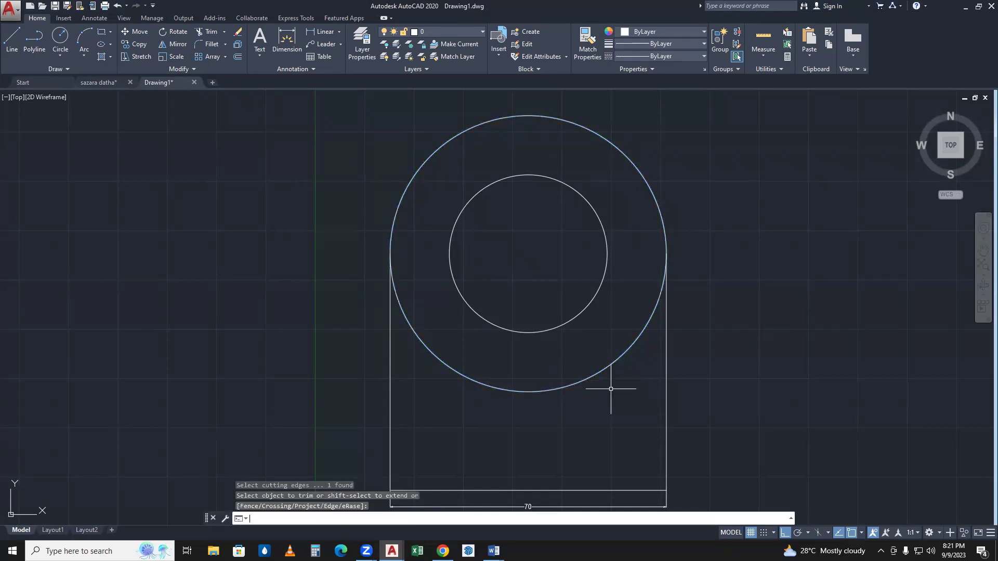
key("Return")
left_click(610, 392)
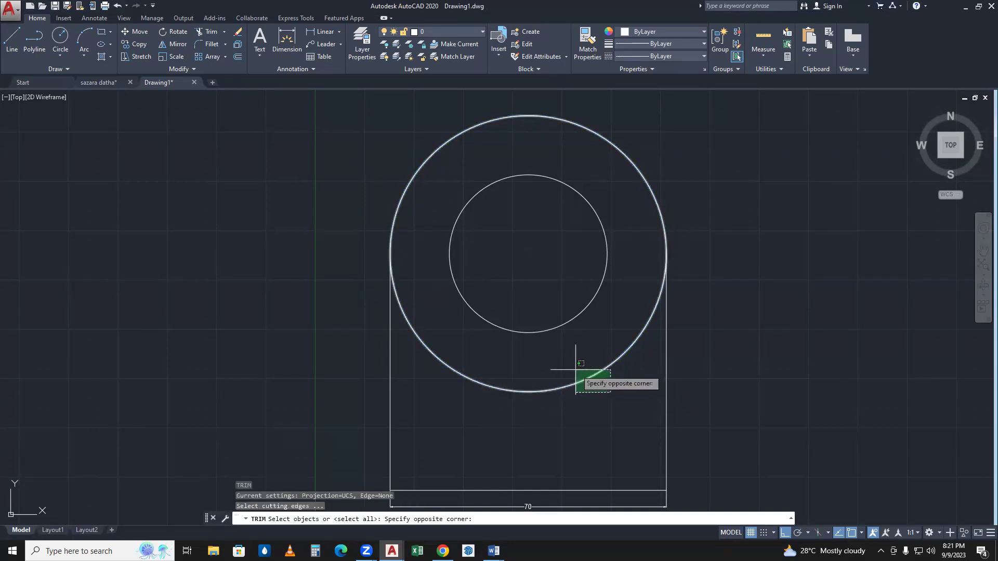
key("Return")
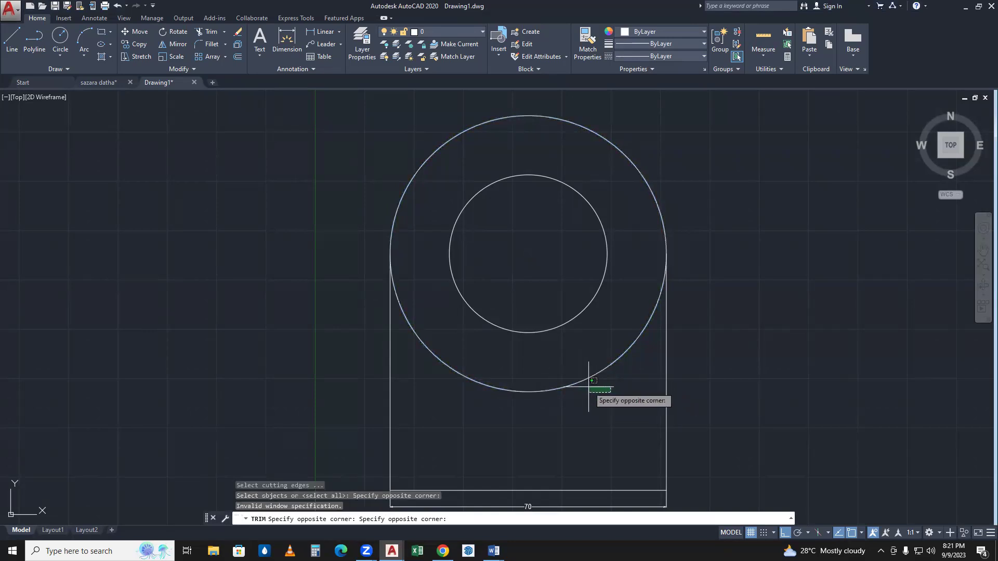
left_click(606, 399)
key("Escape")
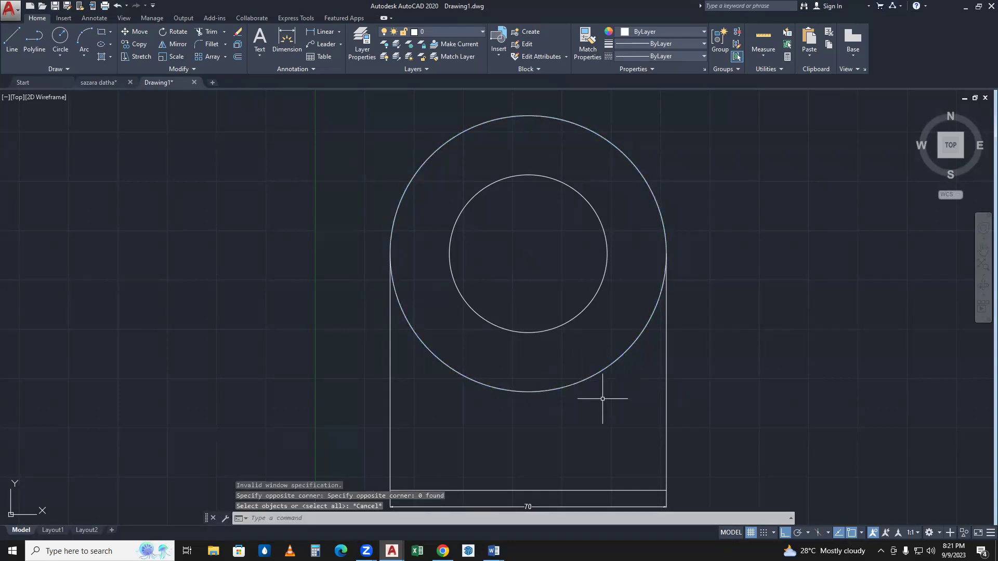
type("tr")
key("Return")
key("Return")
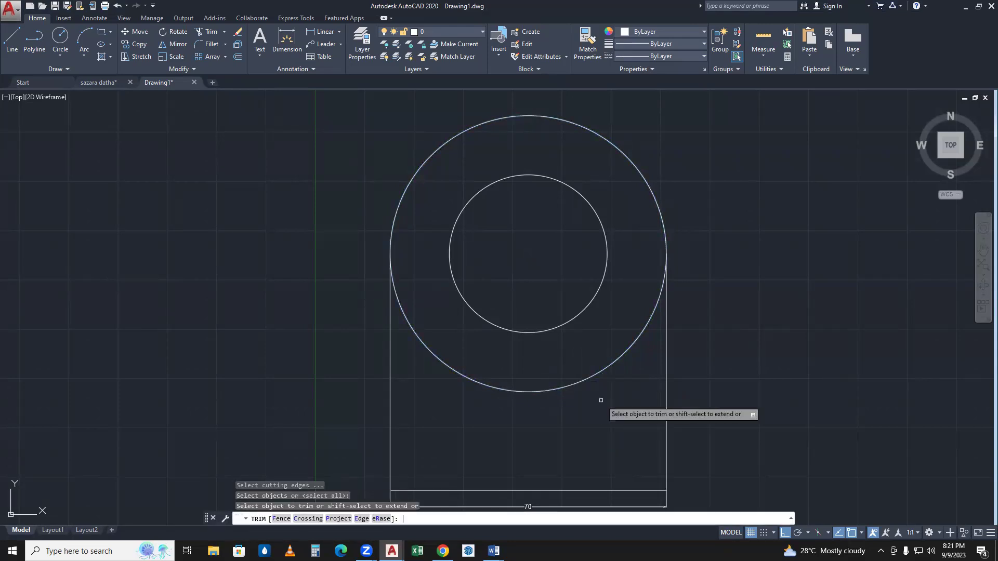
key("Return")
left_click(595, 417)
key("Escape")
- Trim away the lower half of the outer circle between the two vertical lines, using all objects as cutting edges
type("tr")
key("Return")
key("Return")
left_click(589, 403)
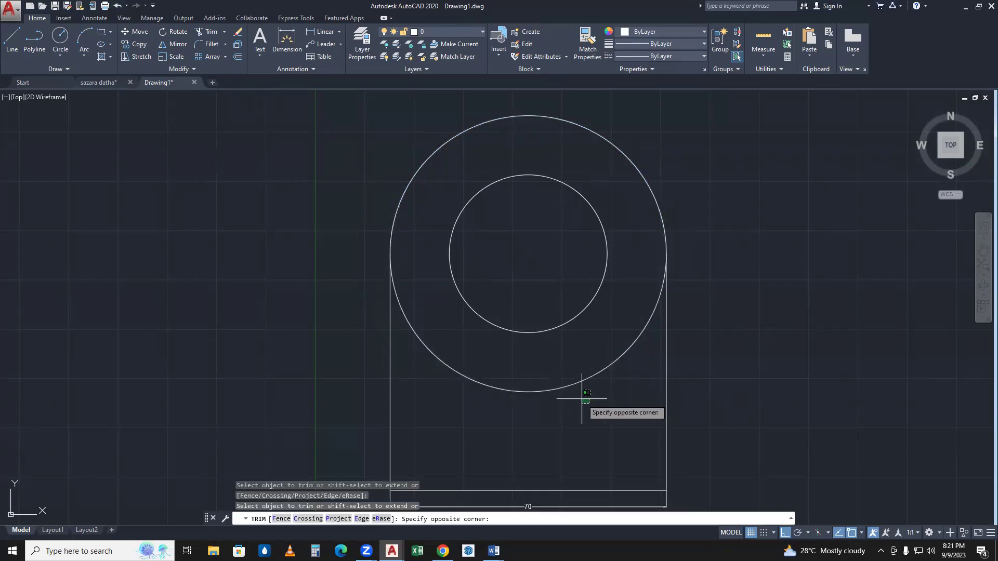
left_click(557, 381)
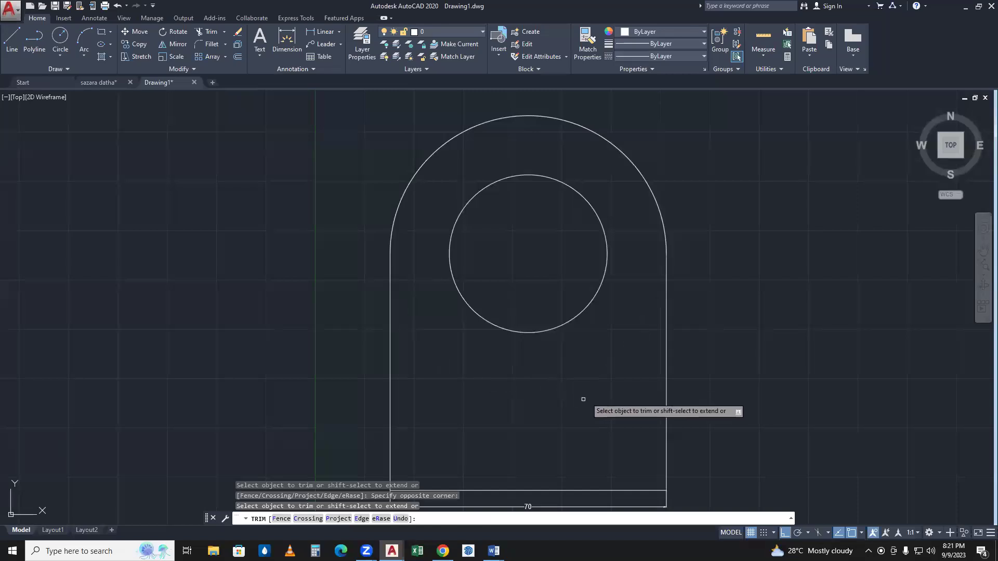
- Check the rectangular slot's size and offsets in the reference image in Chrome, and return to the AutoCAD drawing
left_click(442, 552)
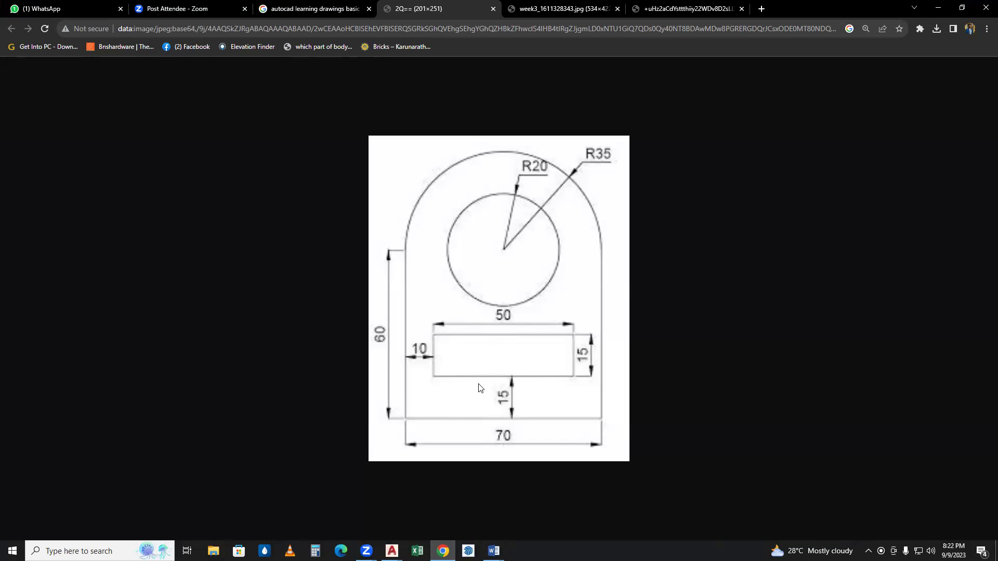
left_click(444, 556)
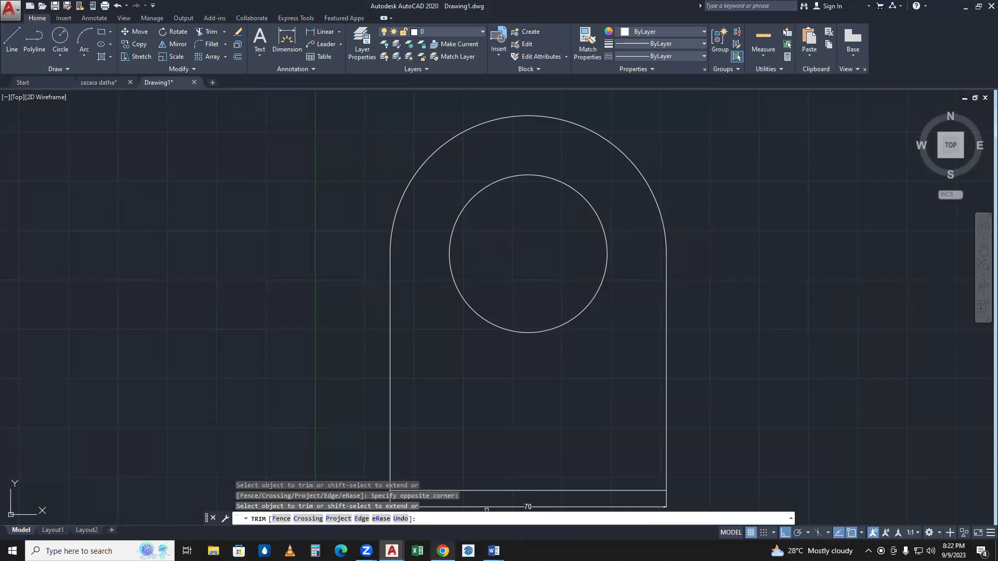
- Recheck the slot's dimensions in the reference image in Chrome, return to the AutoCAD drawing and end the trim command
left_click(443, 550)
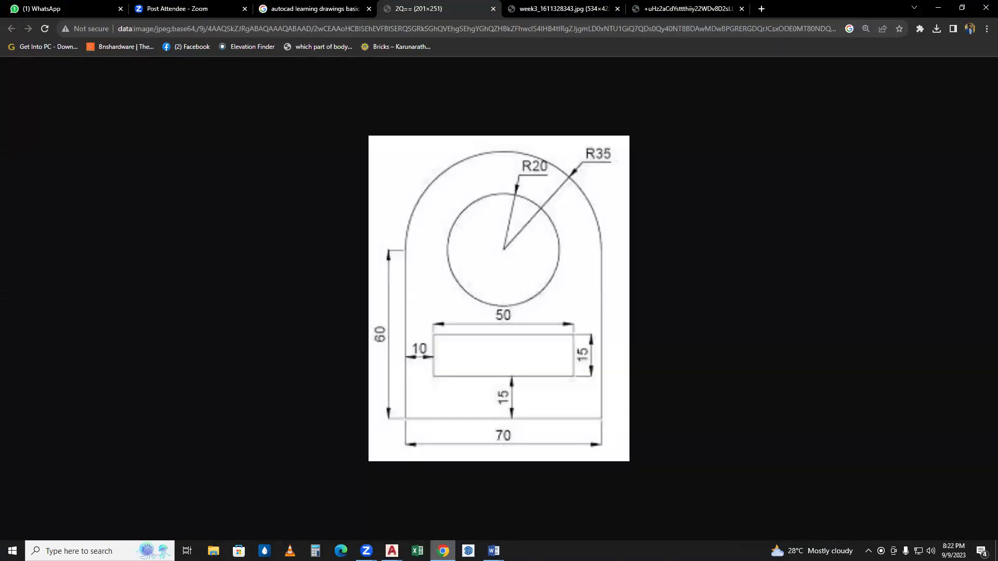
left_click(443, 550)
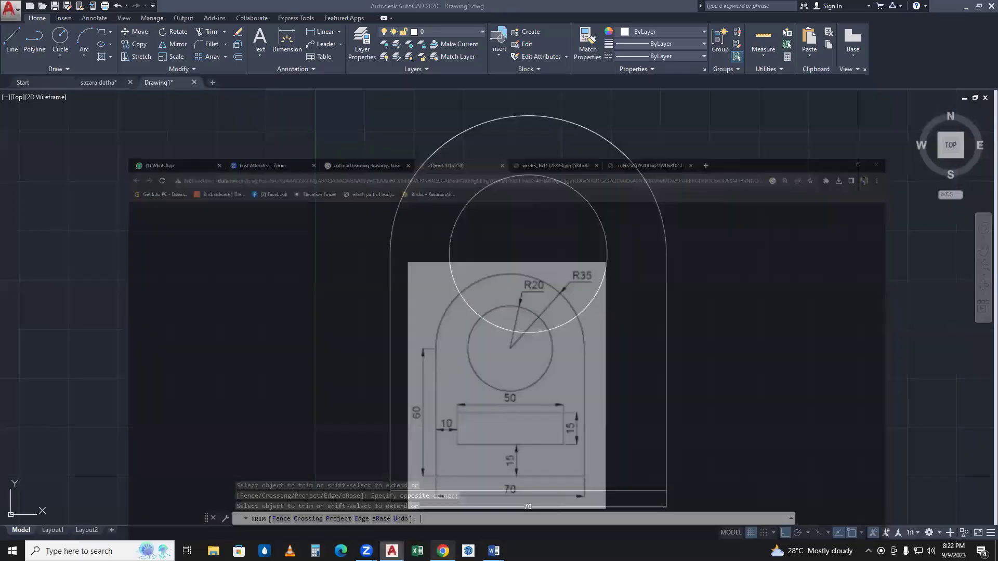
scroll(584, 437, "down", 2)
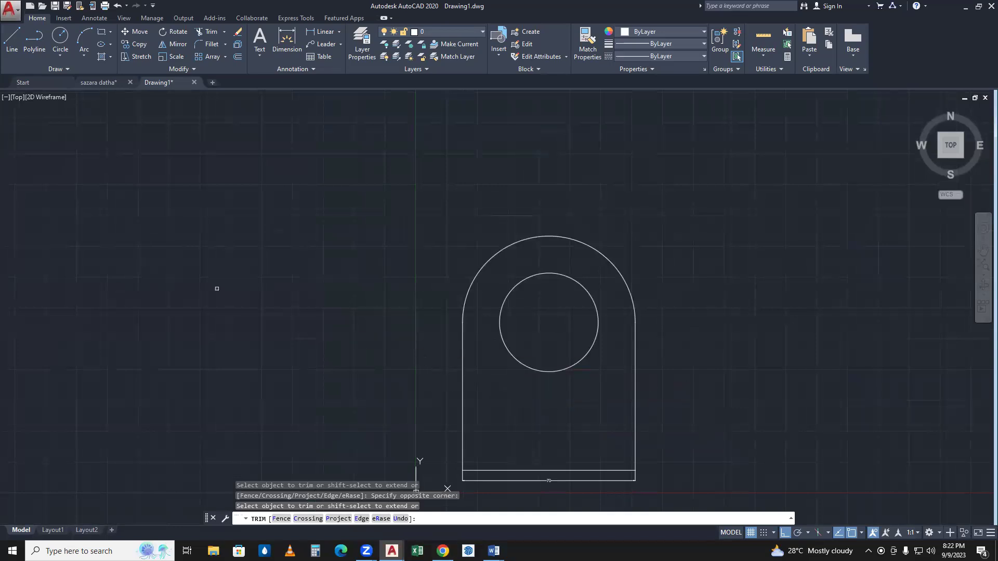
scroll(507, 400, "up", 4)
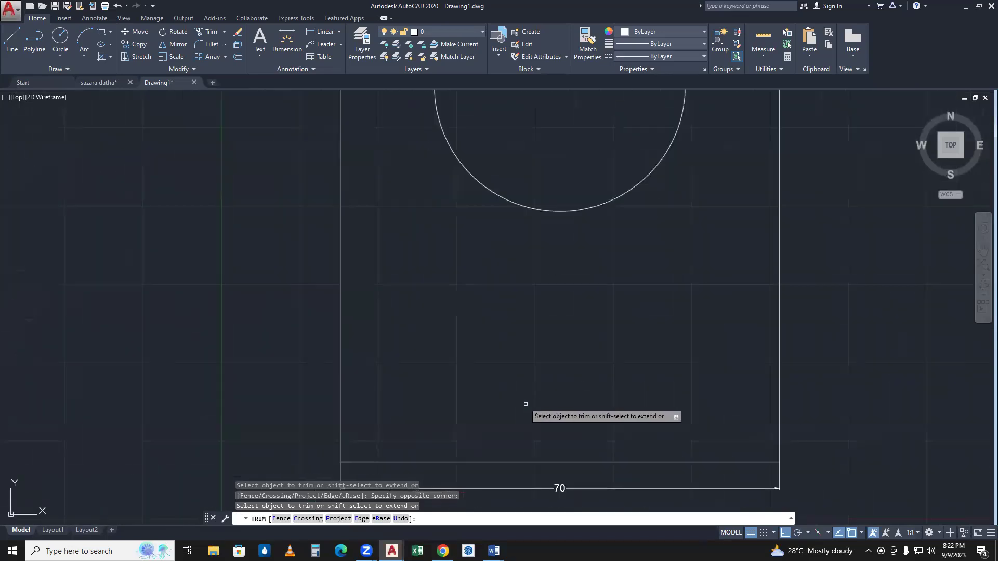
scroll(544, 413, "down", 2)
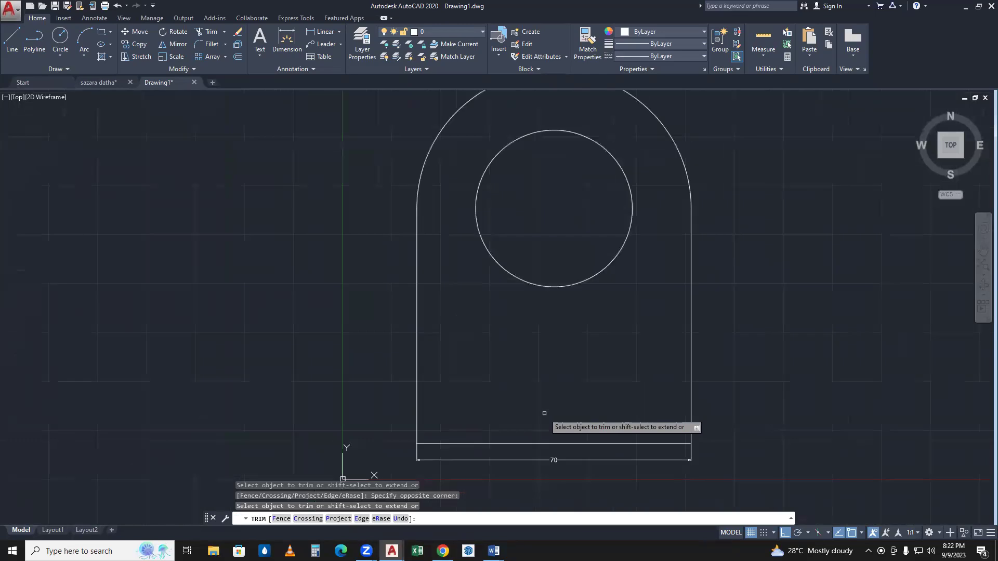
key("Escape")
- Offset the plate's bottom line 15 mm upward to mark the slot's lower edge
left_click(578, 444)
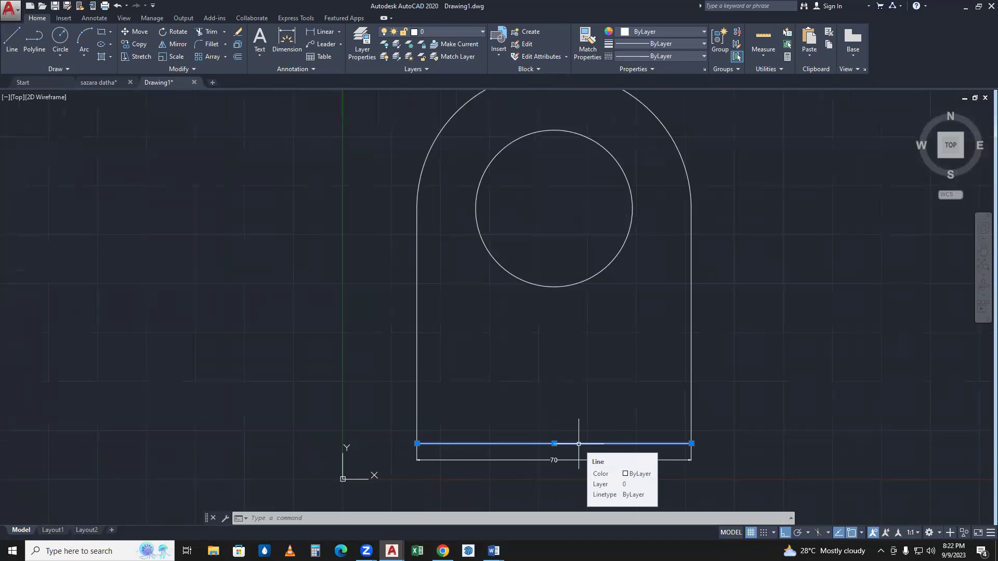
type("o")
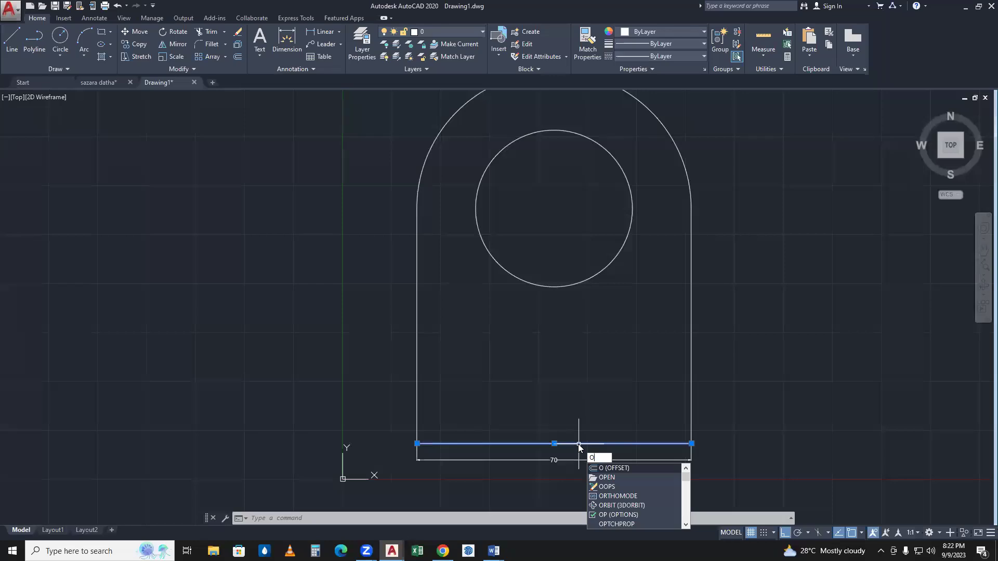
key("Return")
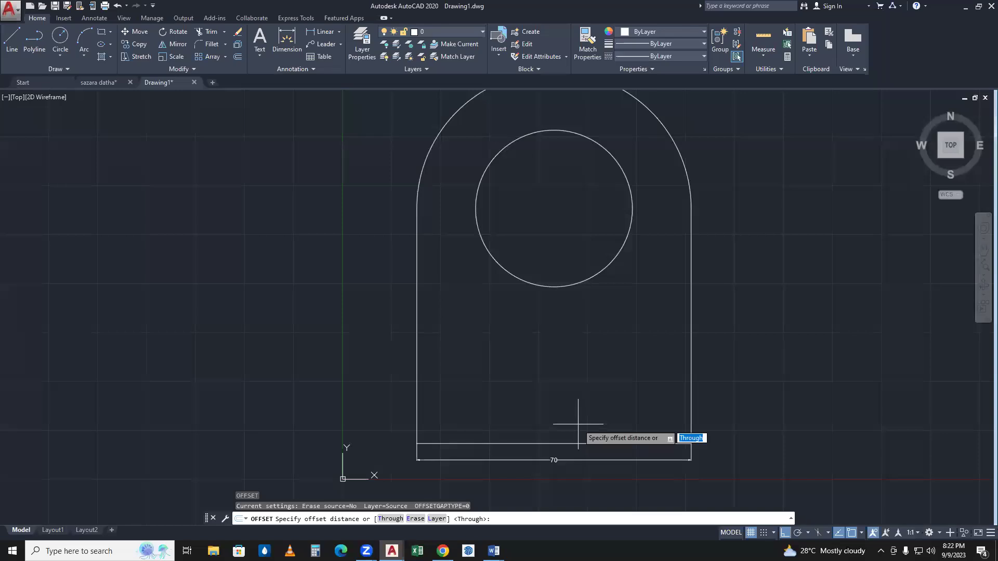
type("15")
key("Return")
left_click(579, 443)
left_click(582, 406)
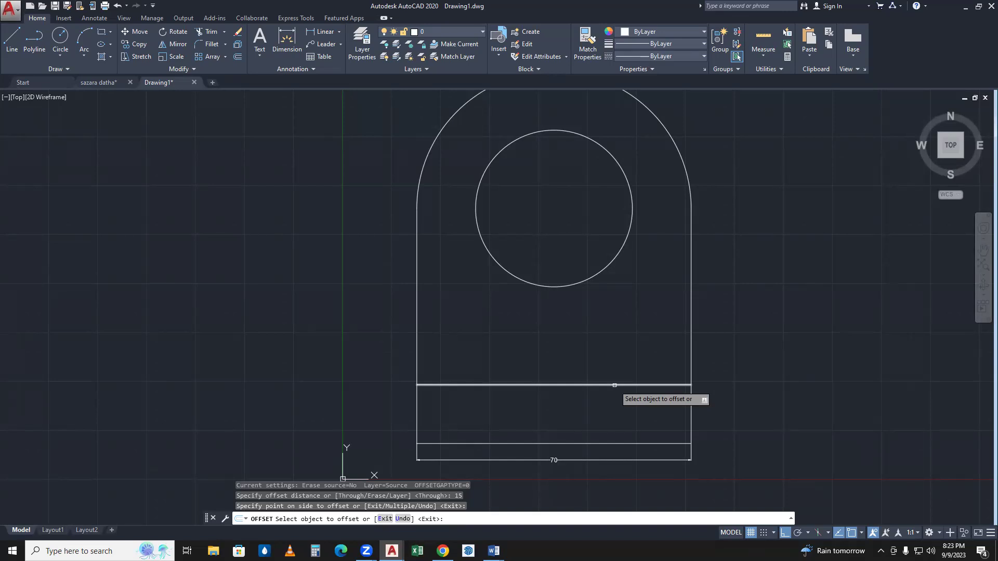
- Offset the slot's lower edge line another 15 mm upward to mark its upper edge
left_click(614, 385)
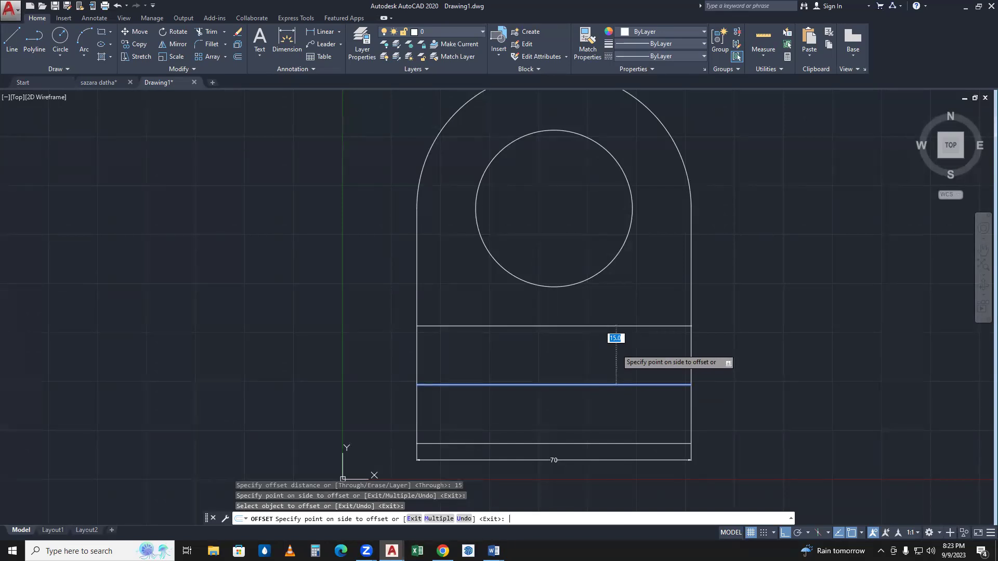
key("Return")
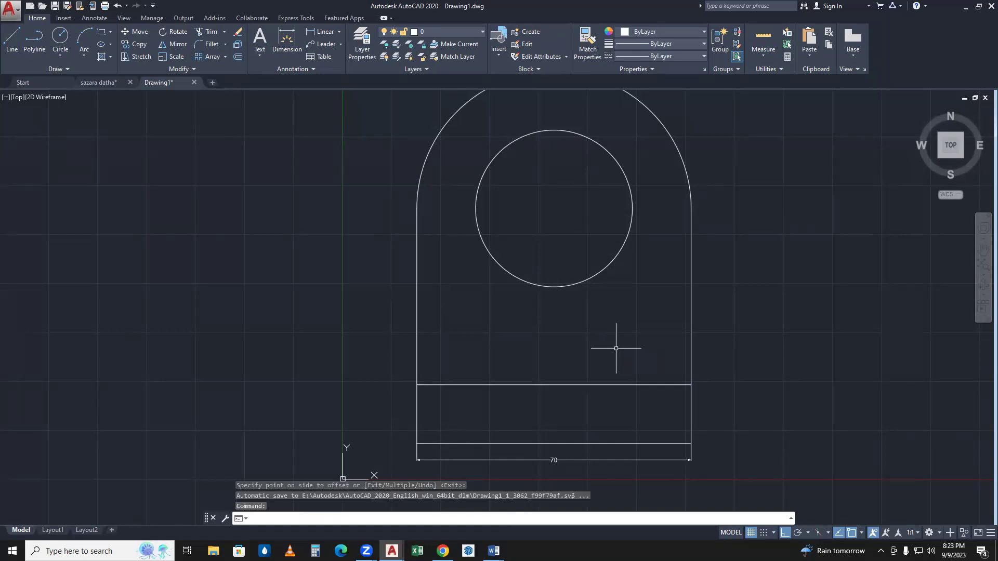
key("Return")
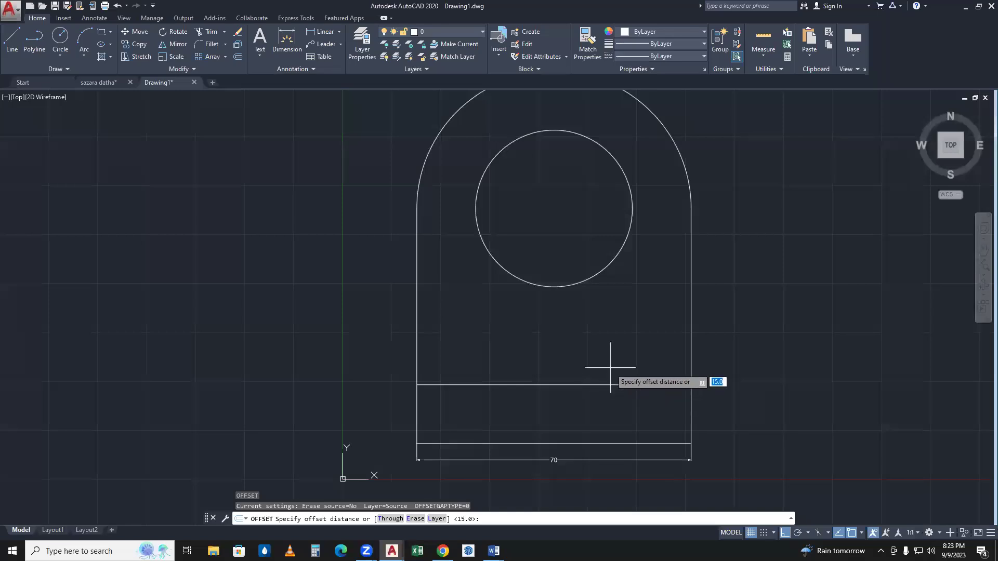
type("15")
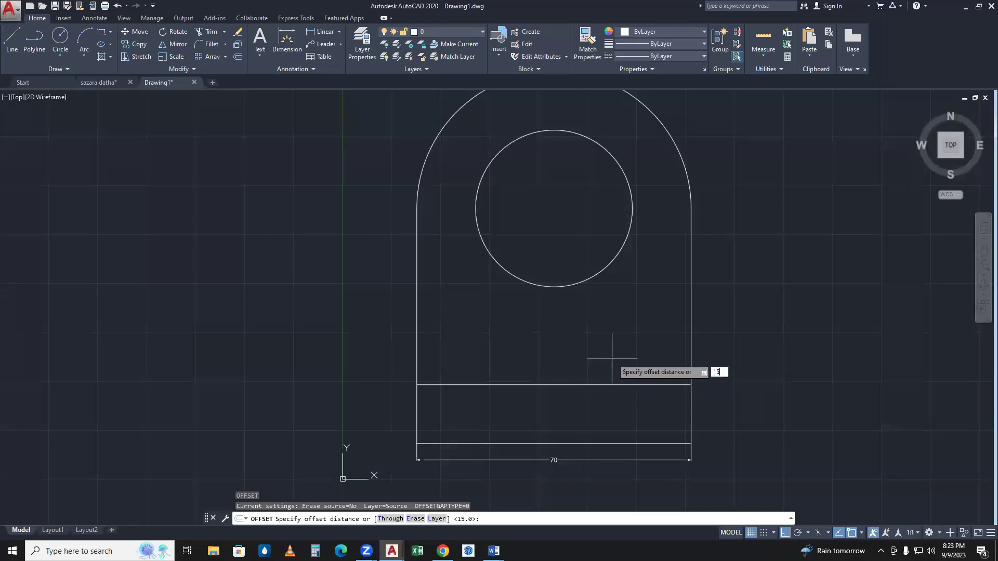
key("Return")
left_click(609, 384)
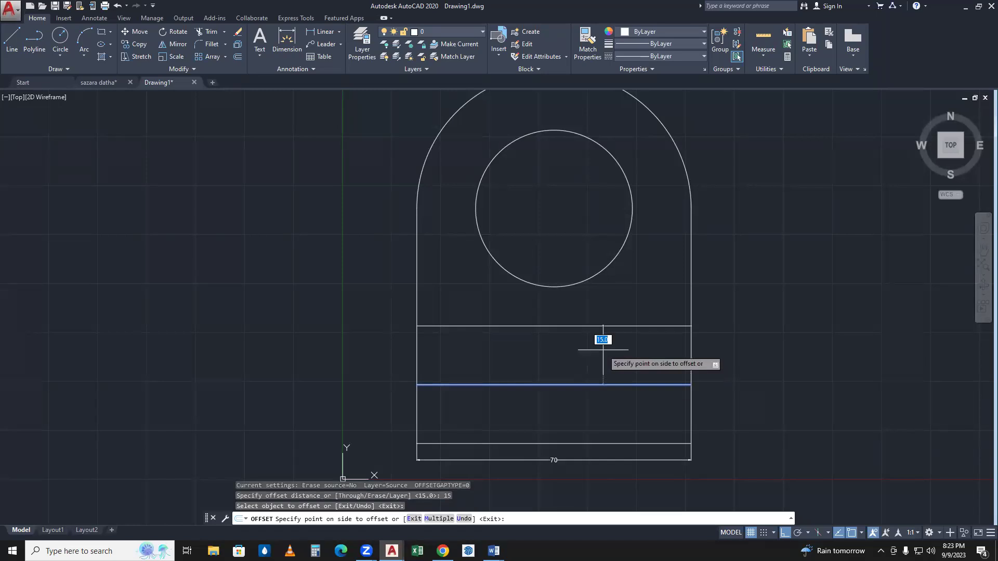
left_click(602, 350)
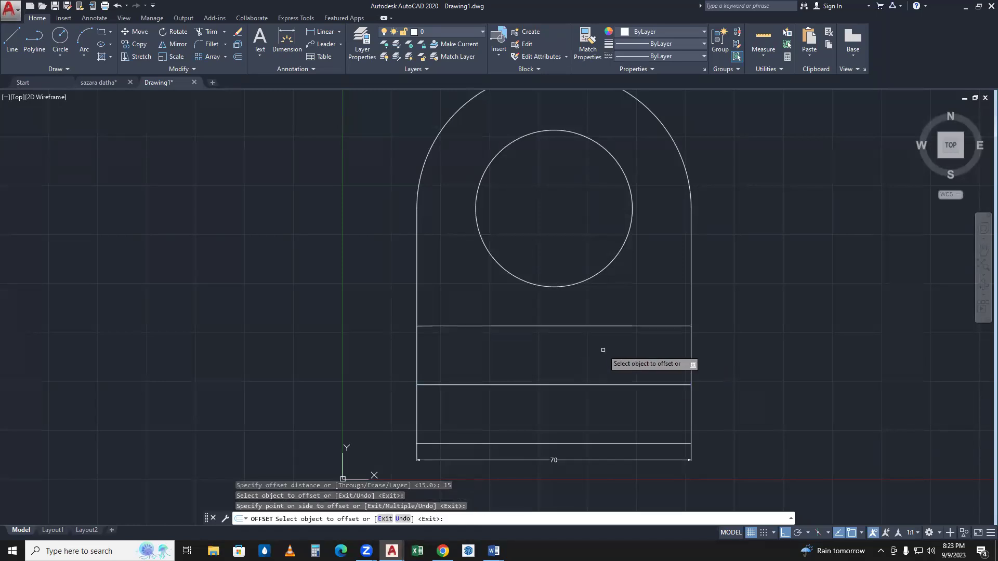
- Offset the plate's left and right vertical sides 10 mm inward to mark the slot's ends
left_click(416, 305)
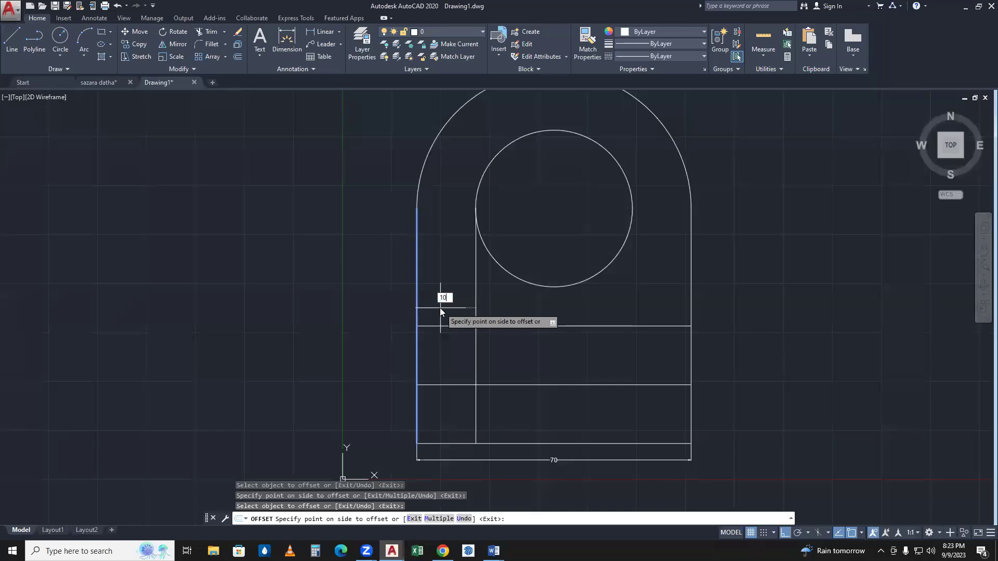
key("Return")
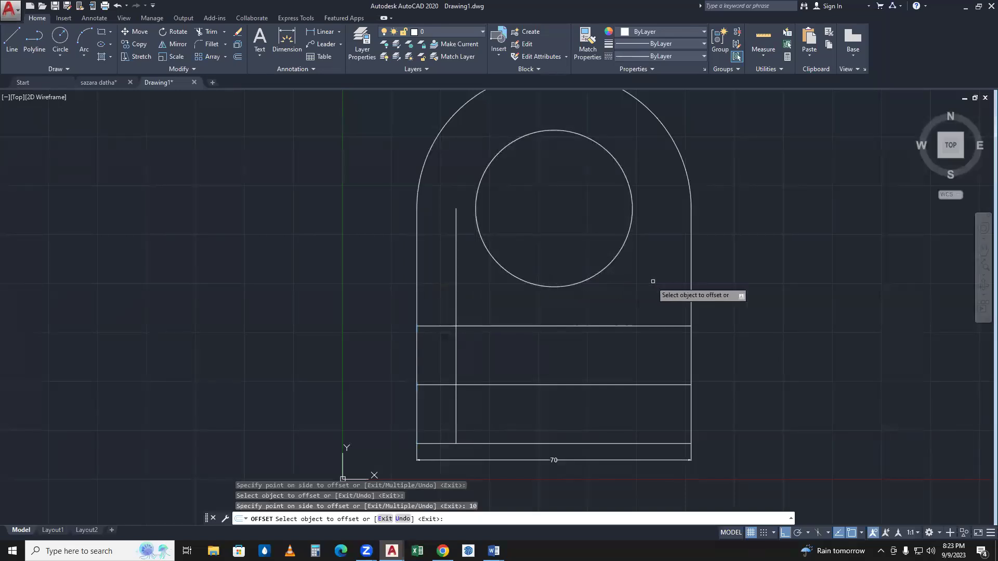
left_click(690, 293)
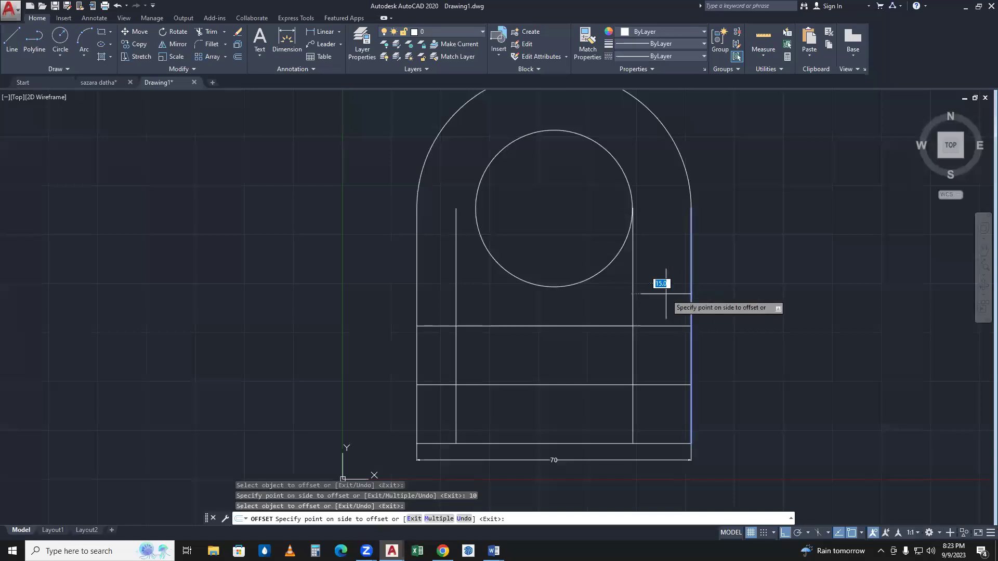
type("1")
key("Return")
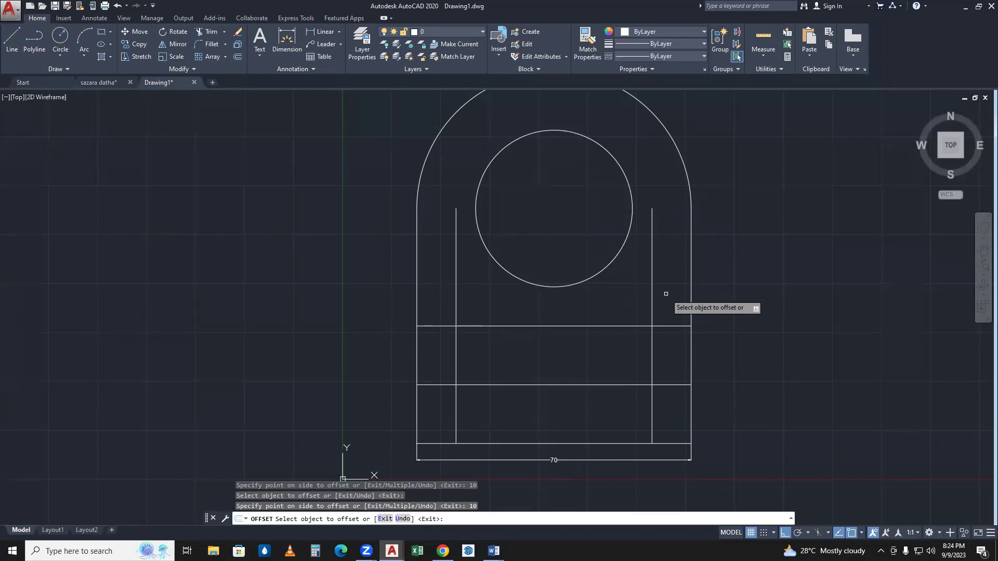
key("Return")
- Trim away both inner vertical lines above the slot's upper edge, using all objects as cutting edges
type("tr")
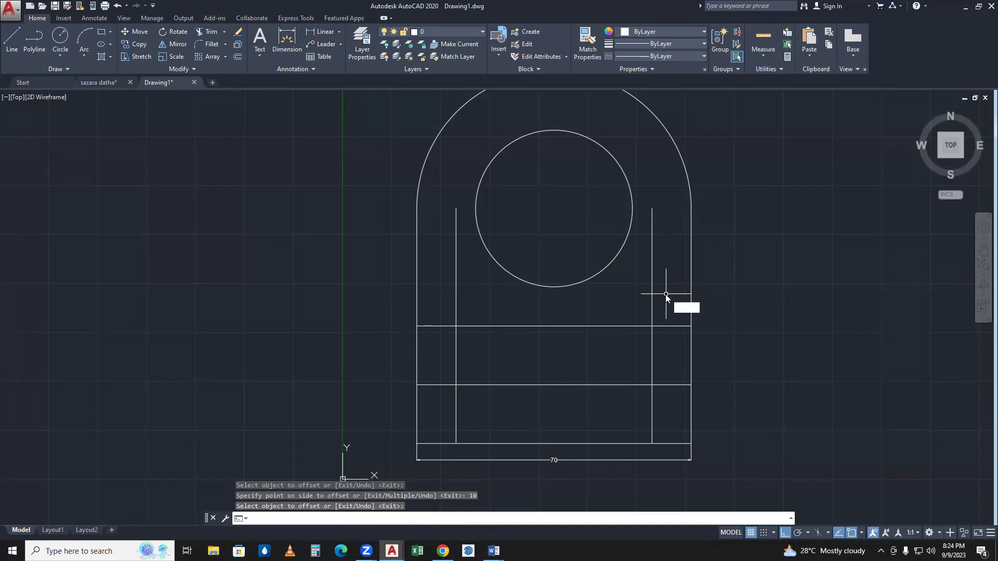
key("Return")
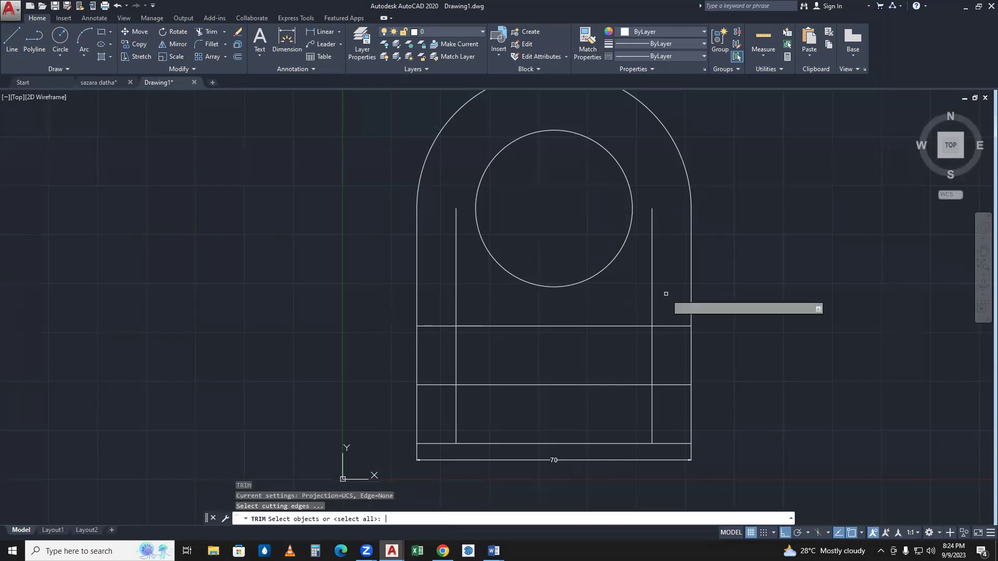
left_click(666, 292)
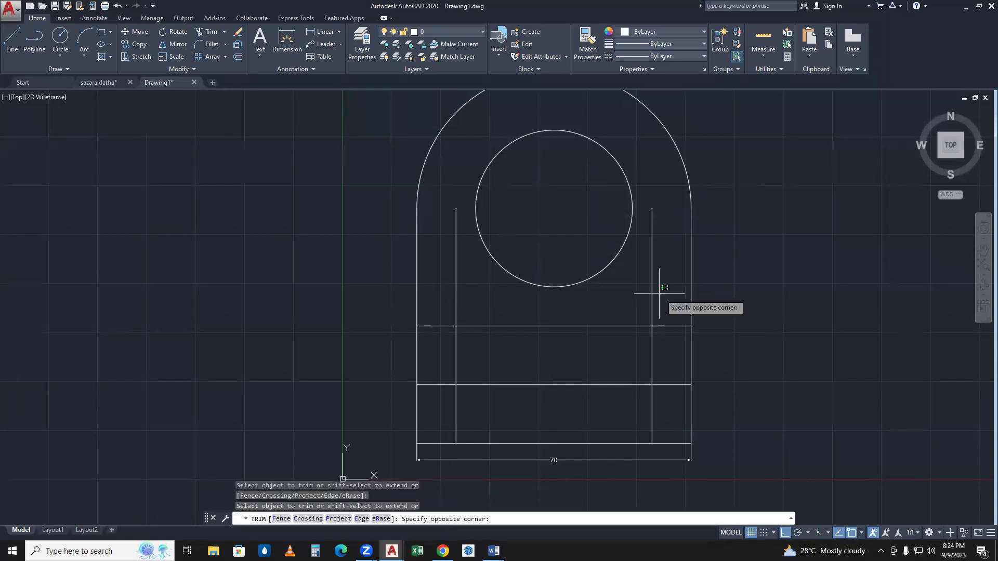
left_click(526, 319)
left_click(455, 291)
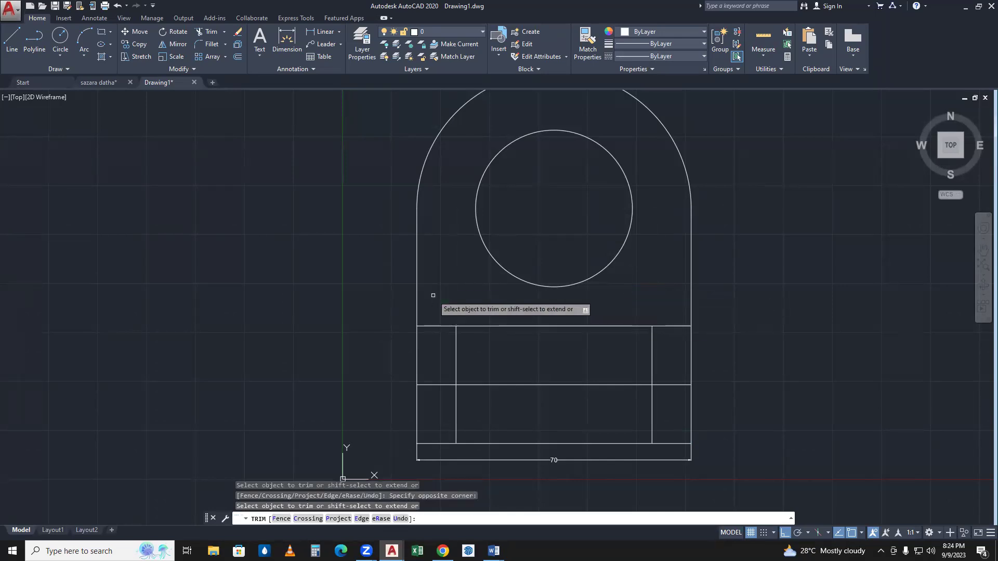
- Trim the horizontal line ends beside the slot and the vertical lines below it, leaving only the closed rectangle
left_click_drag(433, 414, 436, 324)
mouse_move(522, 426)
left_mouse_down()
mouse_move(407, 413)
mouse_move(540, 424)
left_mouse_up()
left_click(673, 409)
left_click(607, 418)
left_click(674, 404)
left_click(667, 309)
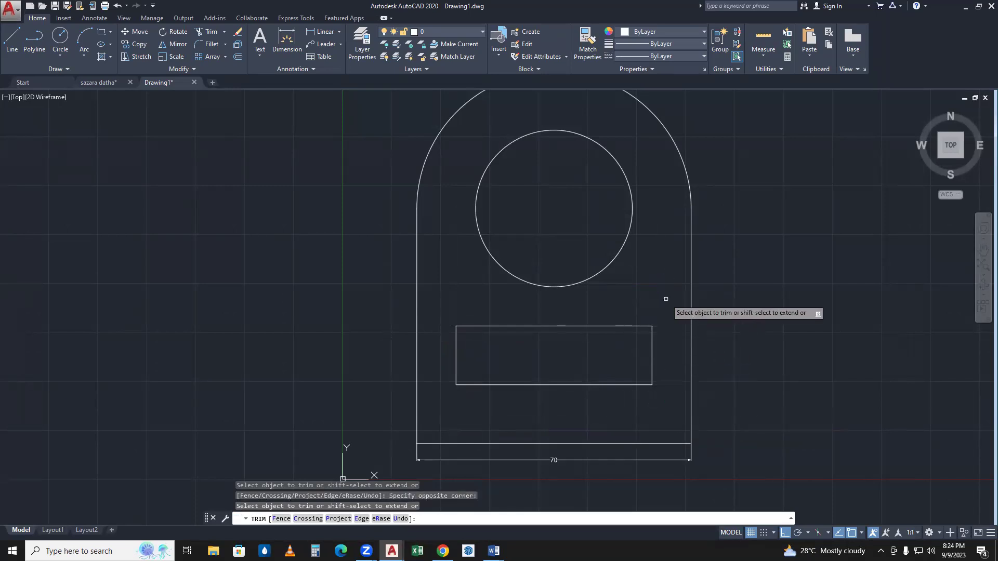
middle_click_drag(642, 280, 670, 317)
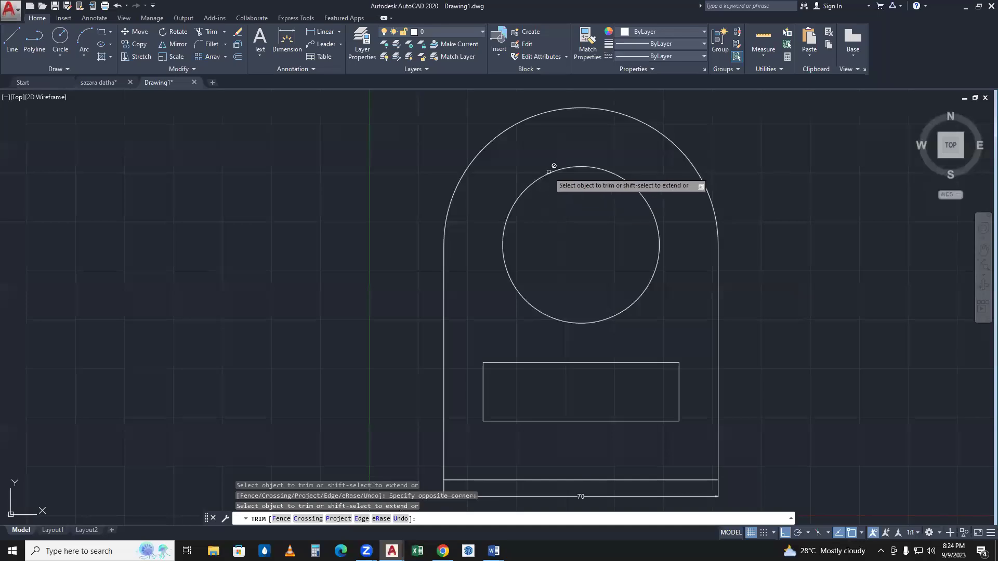
key("Escape")
- Add an aligned dimension for the hole's radius from its centre to its right quadrant, placed along the horizontal radius
type("DIMALI")
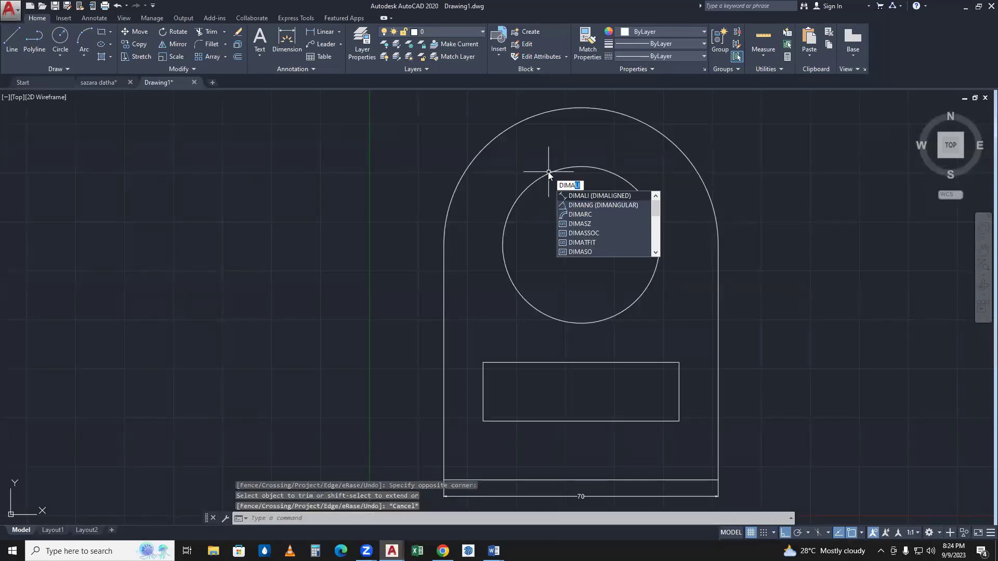
key("Return")
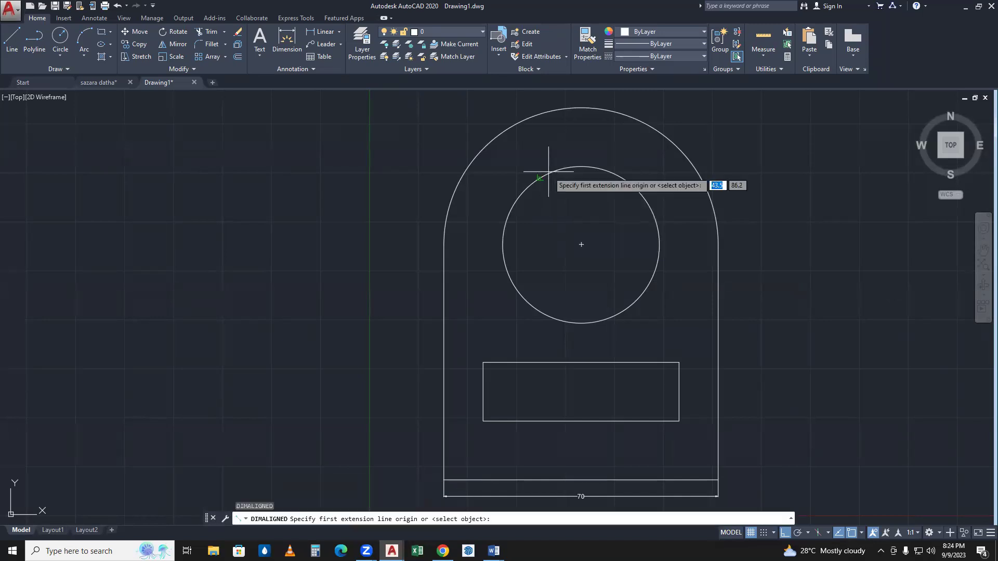
left_click(581, 244)
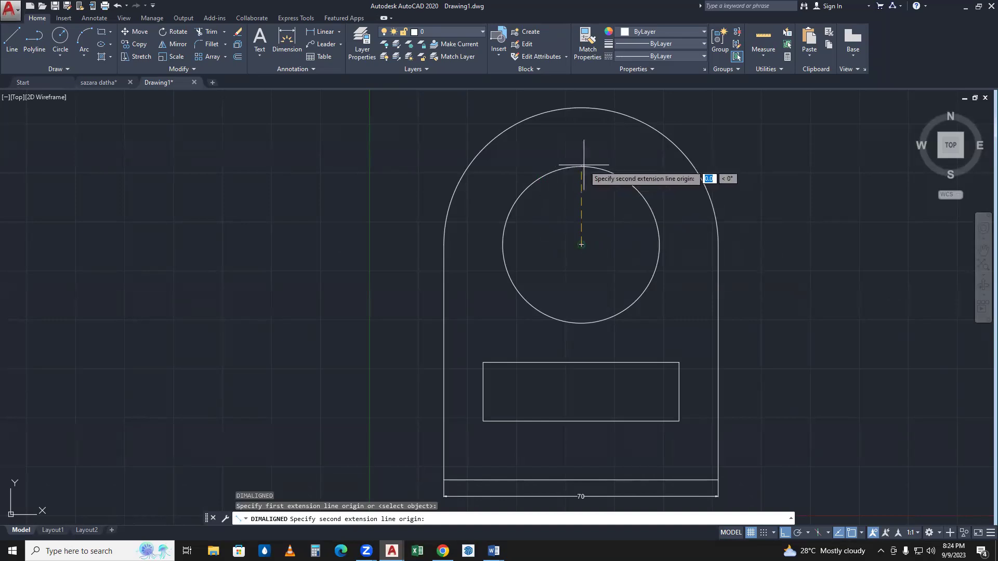
left_click(659, 244)
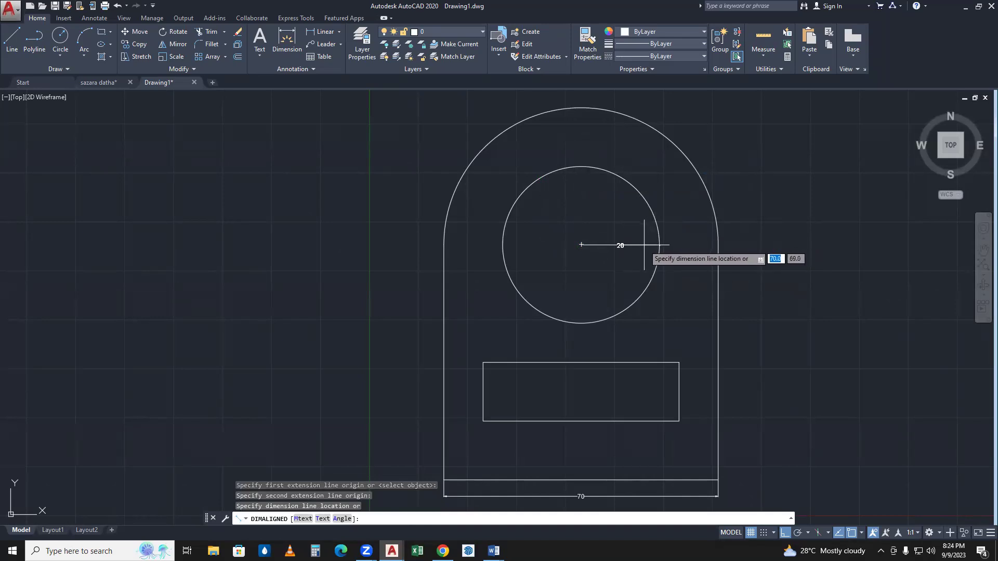
left_click(644, 245)
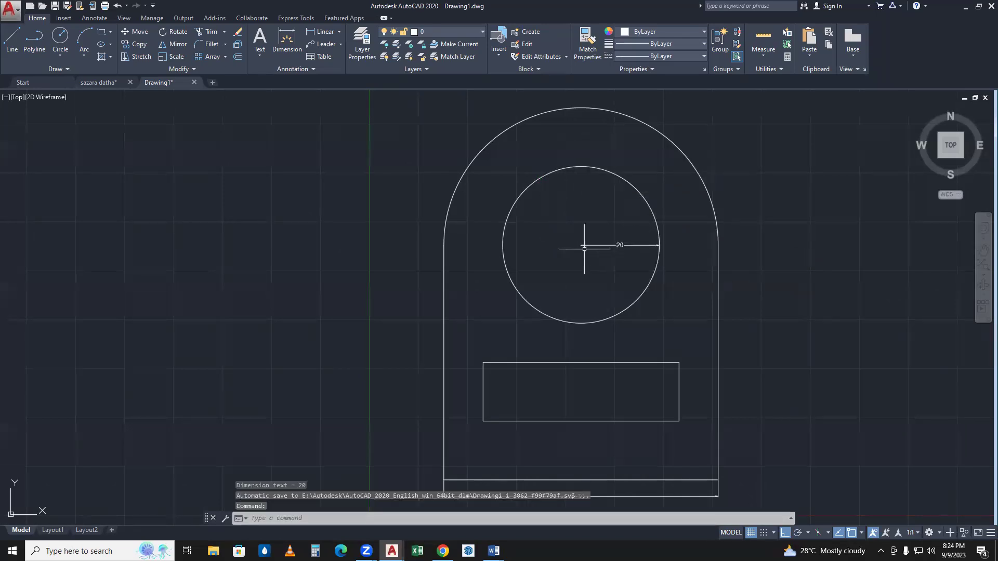
- Add an aligned dimension for the arch's radius from the hole's centre to the top of the arch
key("Return")
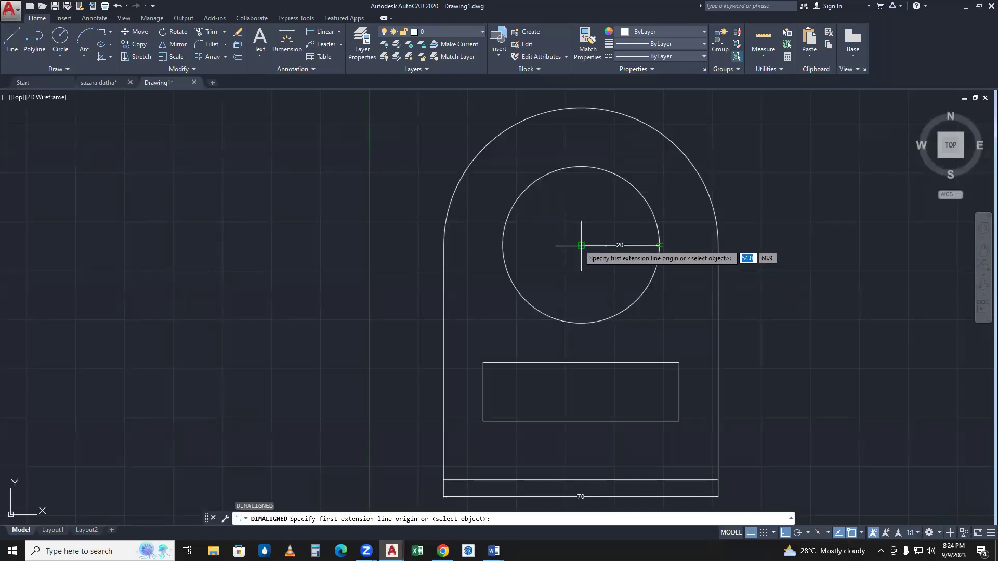
left_click(581, 245)
left_click(583, 108)
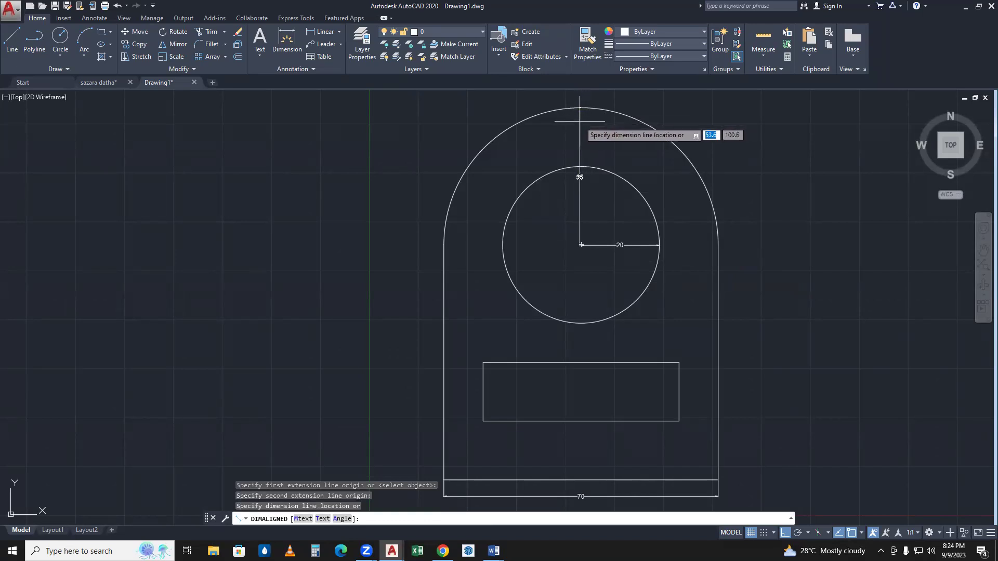
left_click(580, 121)
- Add an aligned dimension for the slot's width between its upper corners, placed just above the slot
key("Return")
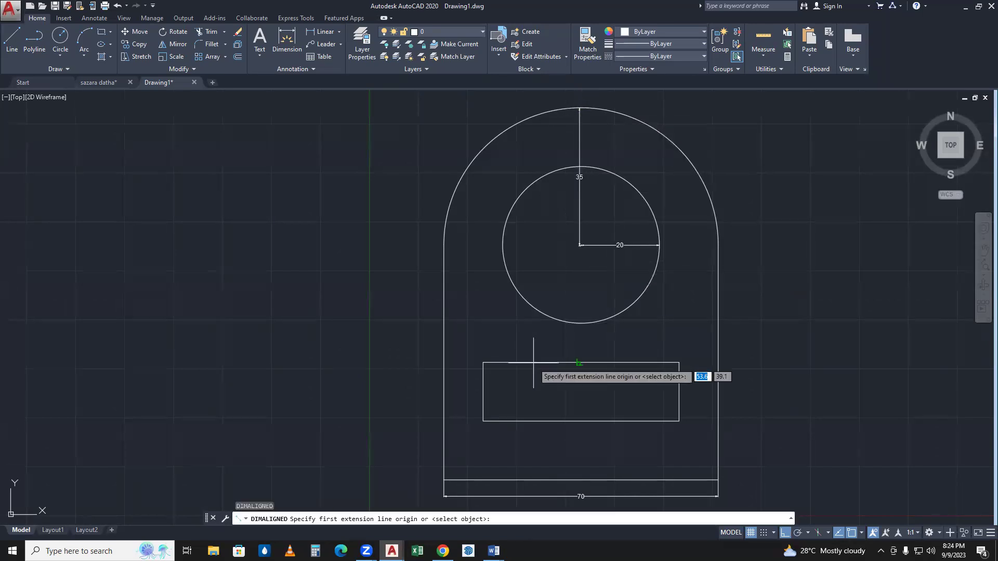
left_click(482, 362)
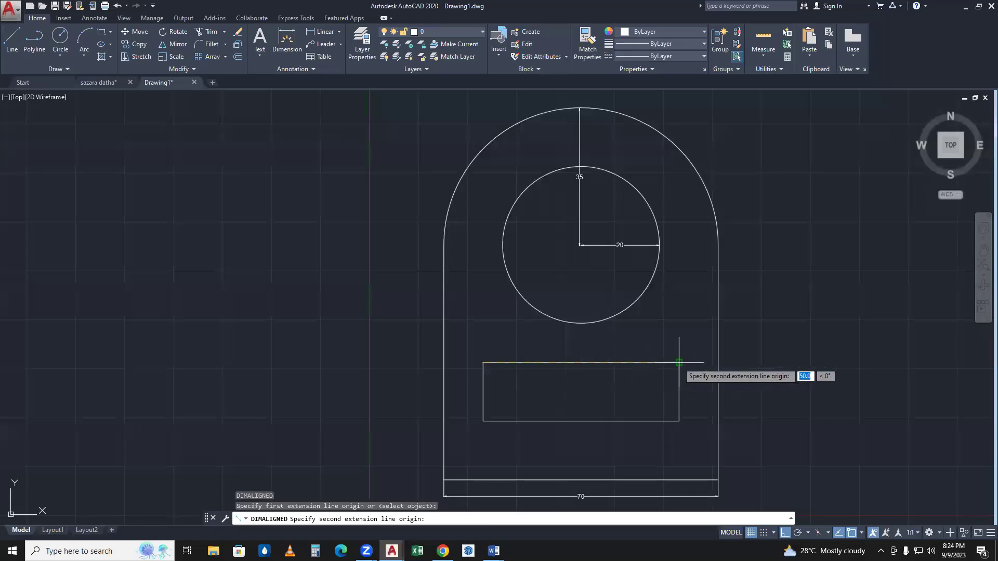
left_click(679, 362)
left_click(678, 350)
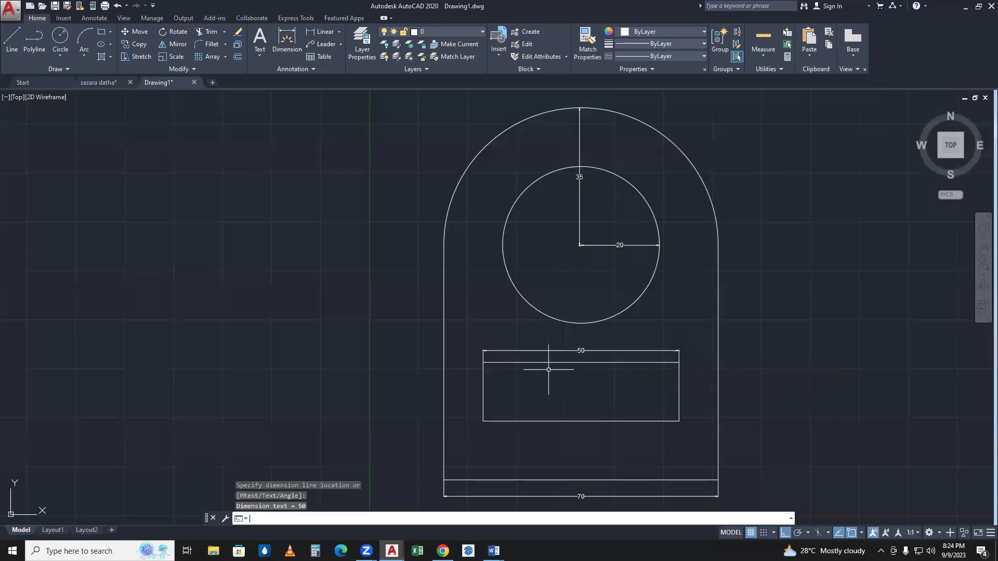
- Add an aligned dimension for the slot's height between its two left corners, placed just left of the slot
key("Return")
left_click(483, 362)
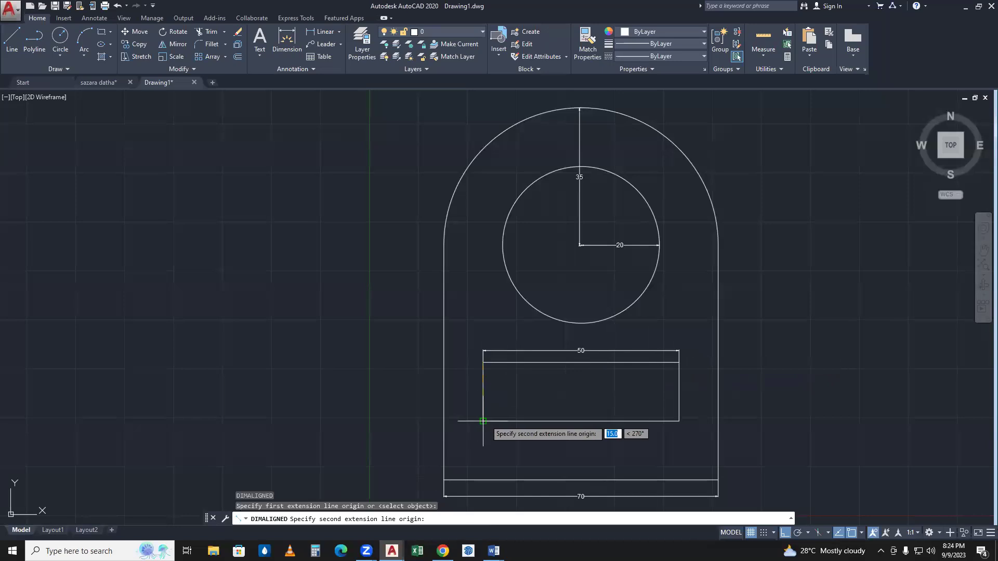
left_click(483, 421)
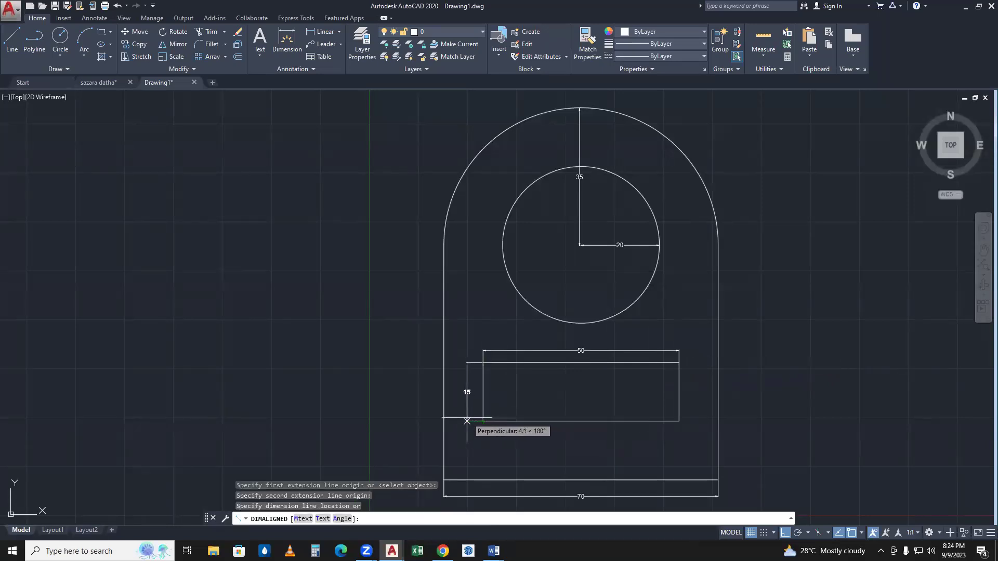
left_click(465, 420)
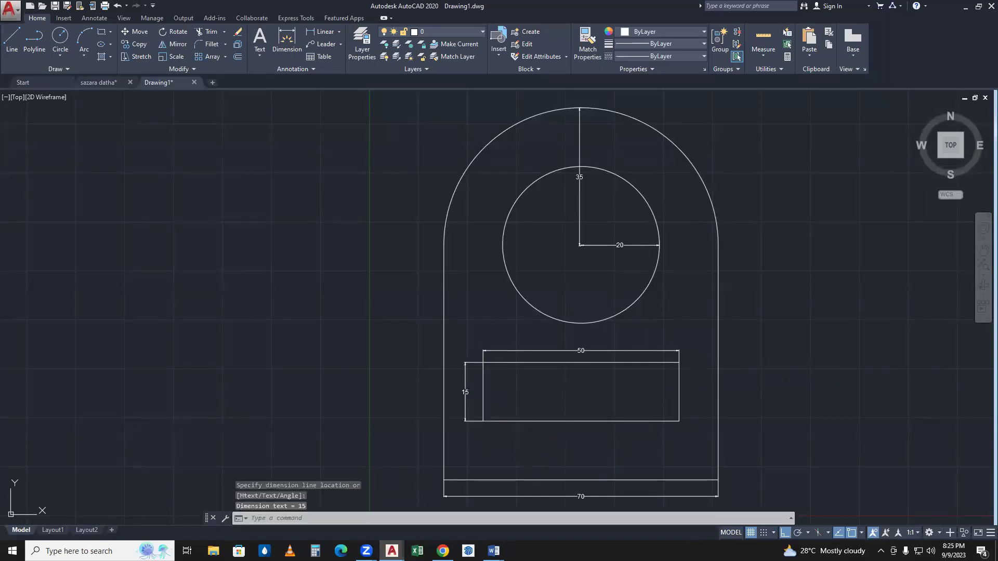
- Add an aligned dimension for the distance from the slot's lower-left corner straight down to the plate's base line
key("Return")
left_click(483, 421)
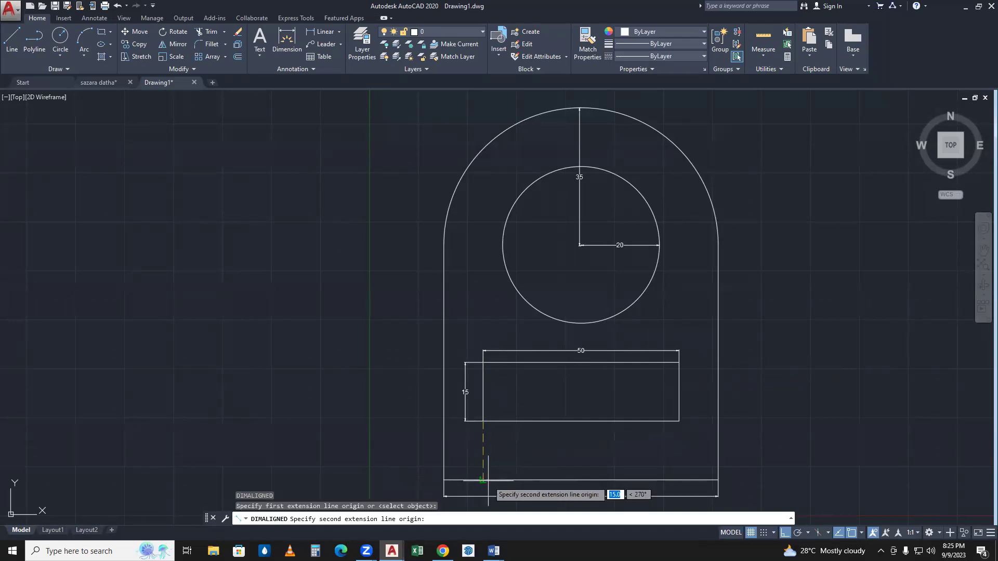
left_click(486, 479)
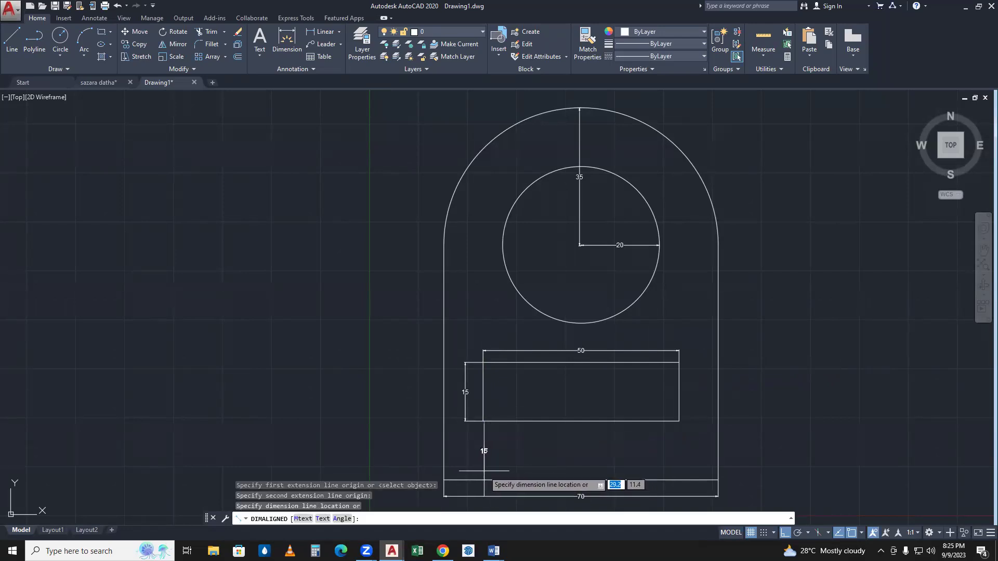
left_click(484, 471)
- Add an aligned dimension for the plate's straight left side from the base corner to the arch's start, placed outside the plate
key("Return")
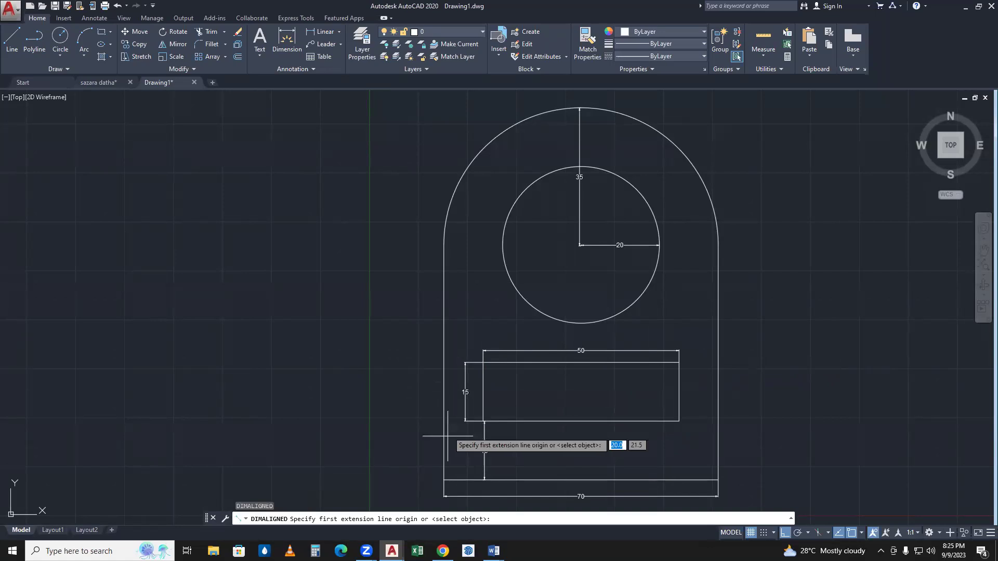
left_click(443, 480)
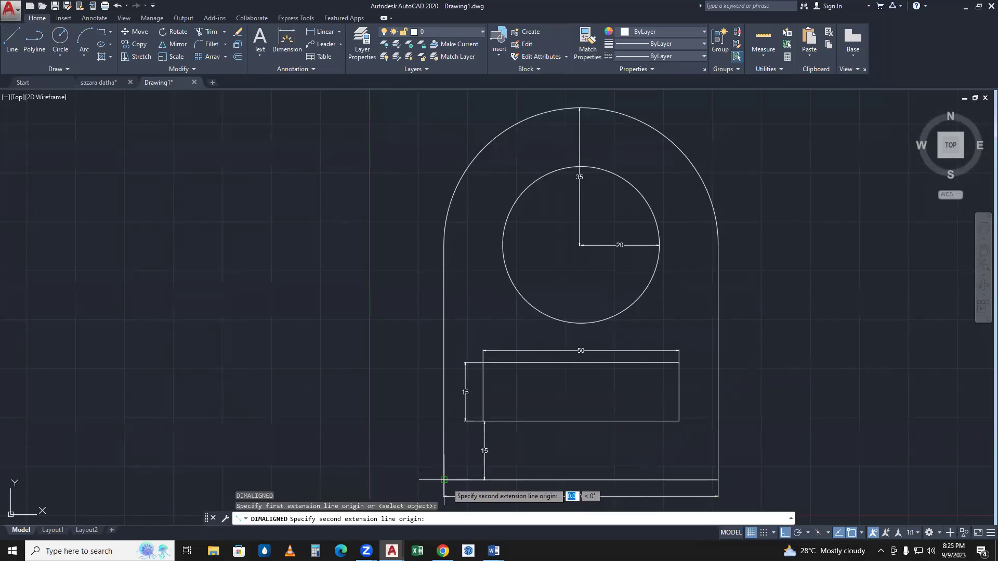
left_click(445, 244)
left_click(424, 247)
middle_click_drag(555, 324, 548, 276)
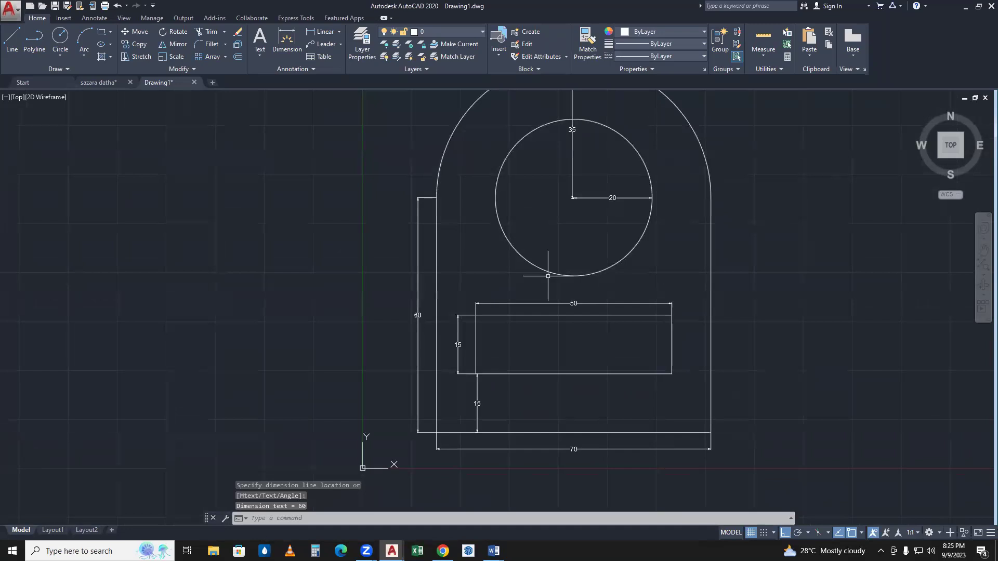
scroll(597, 299, "down", 2)
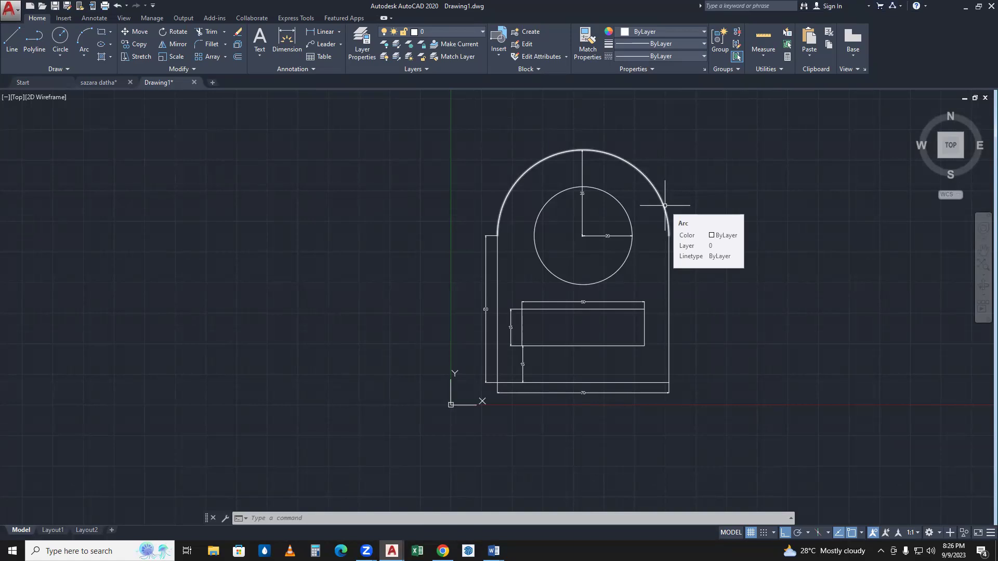
- Draw an upright rectangle in the empty space to the right of the arched plate, slightly narrower than the plate
middle_click_drag(644, 316, 541, 360)
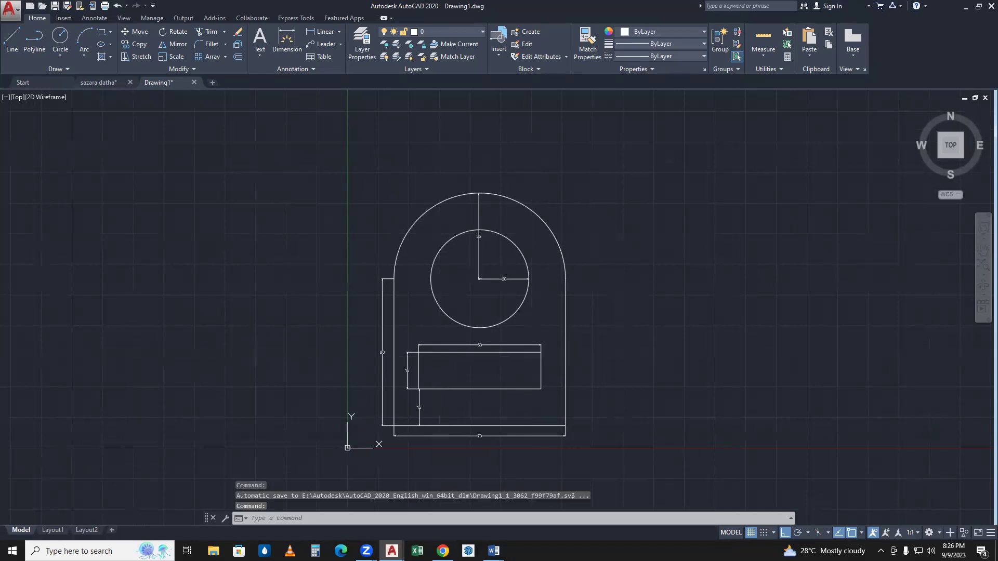
middle_click_drag(661, 287, 567, 282)
type("re")
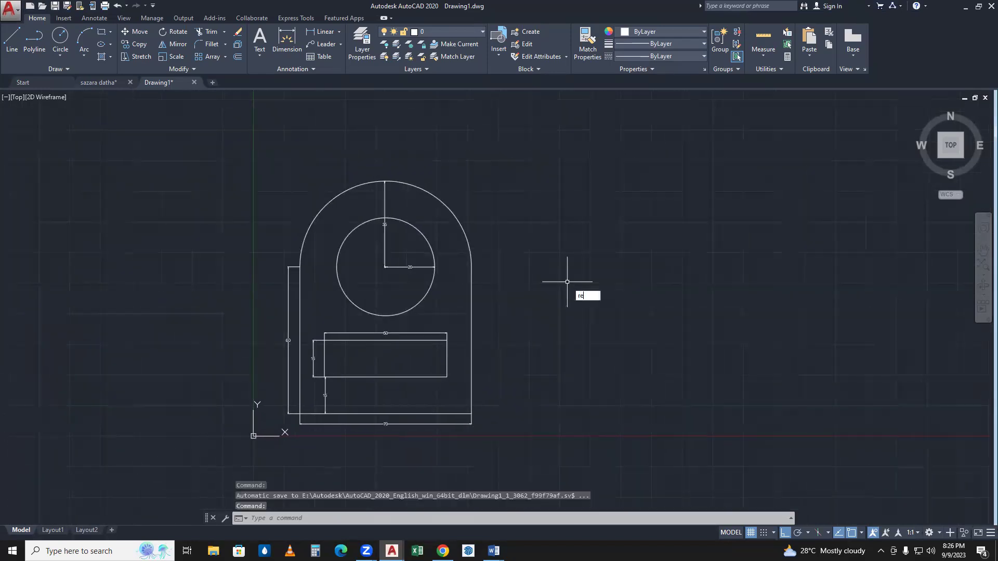
key("Return")
left_click(578, 236)
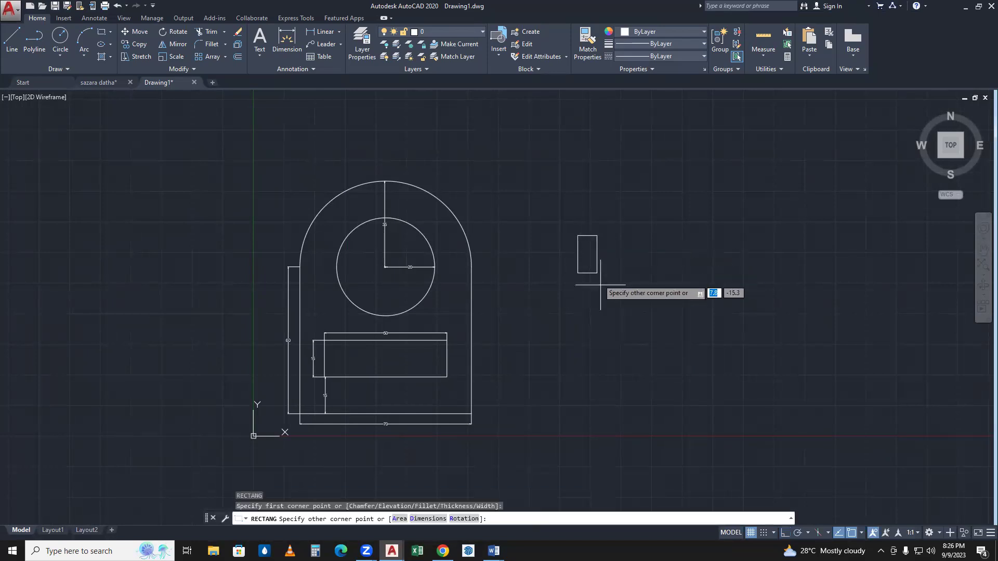
left_click(727, 417)
middle_click_drag(715, 369, 684, 364)
left_click(697, 360)
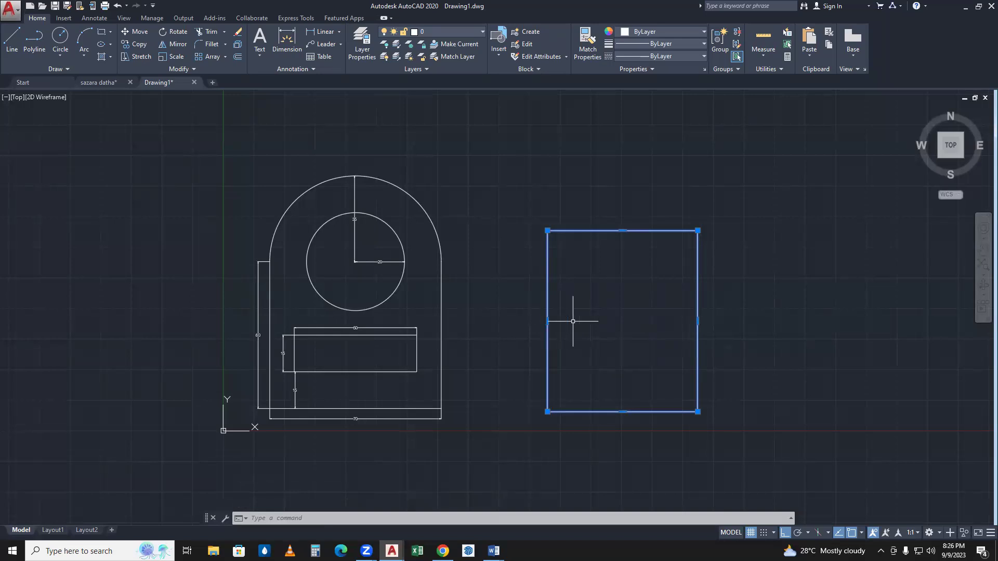
type("o")
key("Return")
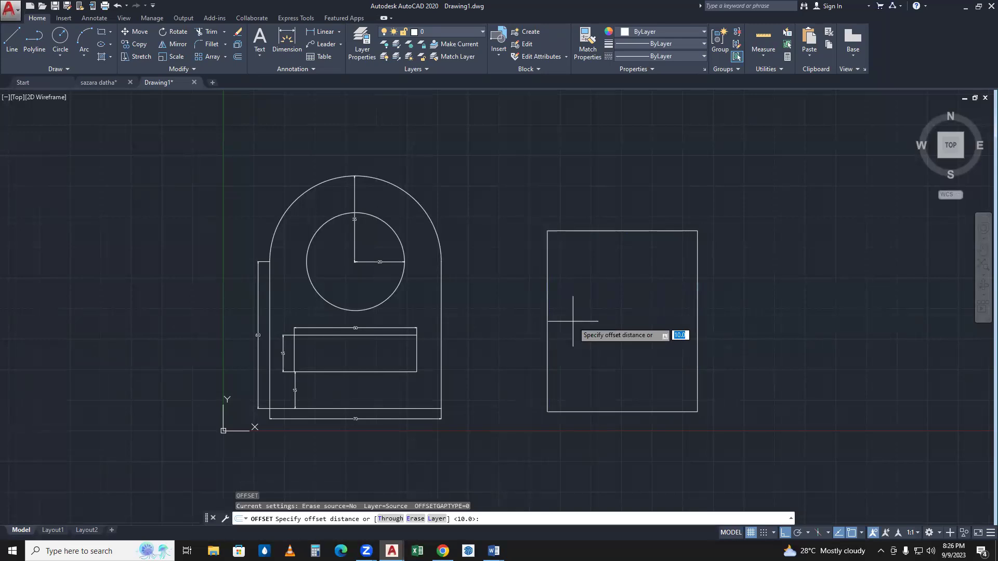
type("10")
key("Return")
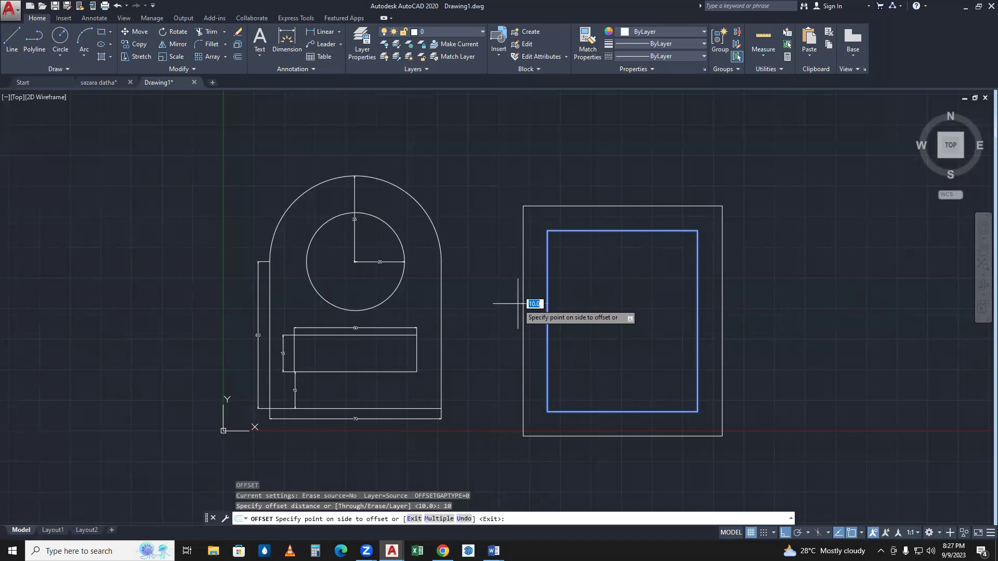
key("Escape")
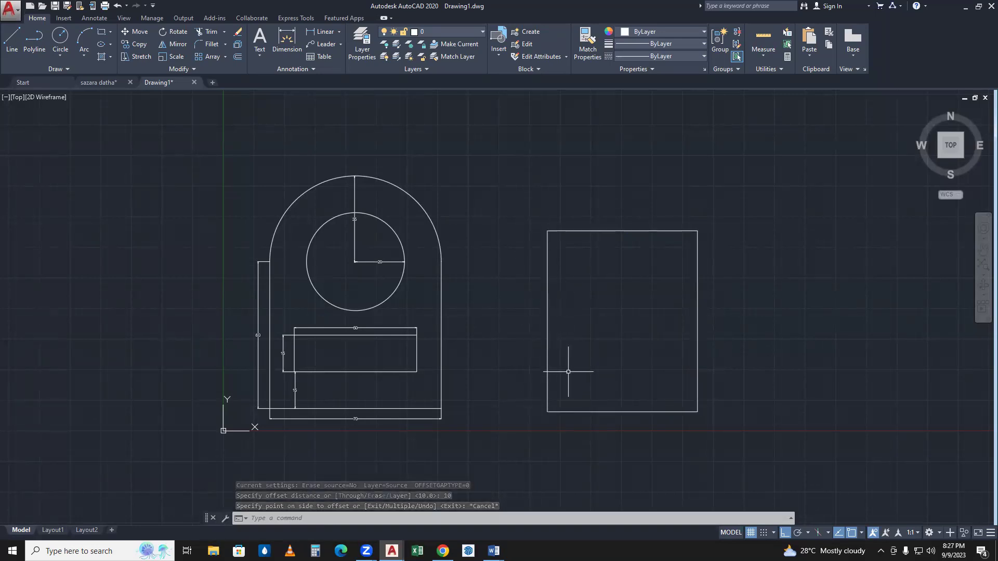
- Explode the rectangle beside the plate into separate lines and select its edges individually to check them
left_click(566, 337)
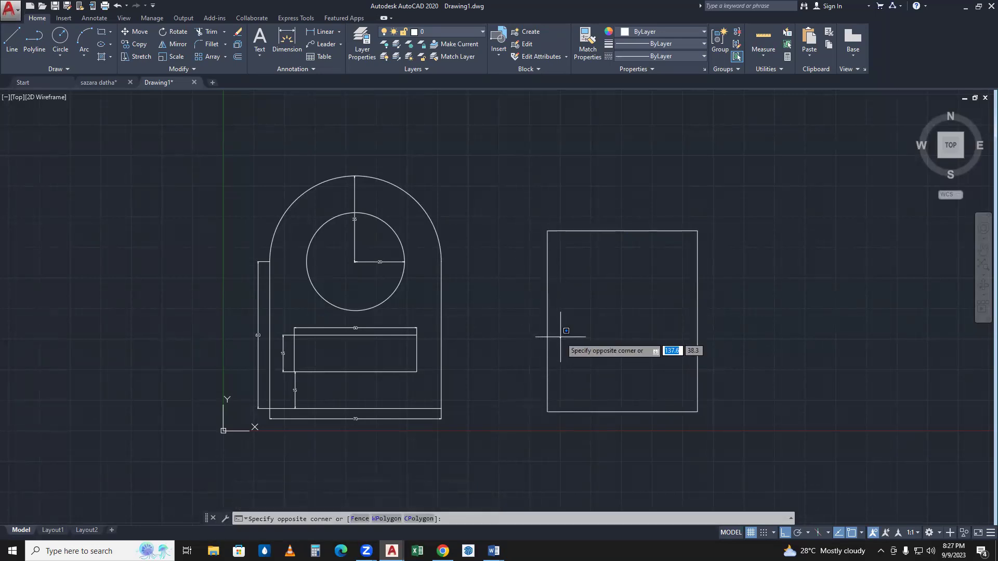
left_click(539, 329)
type("EX")
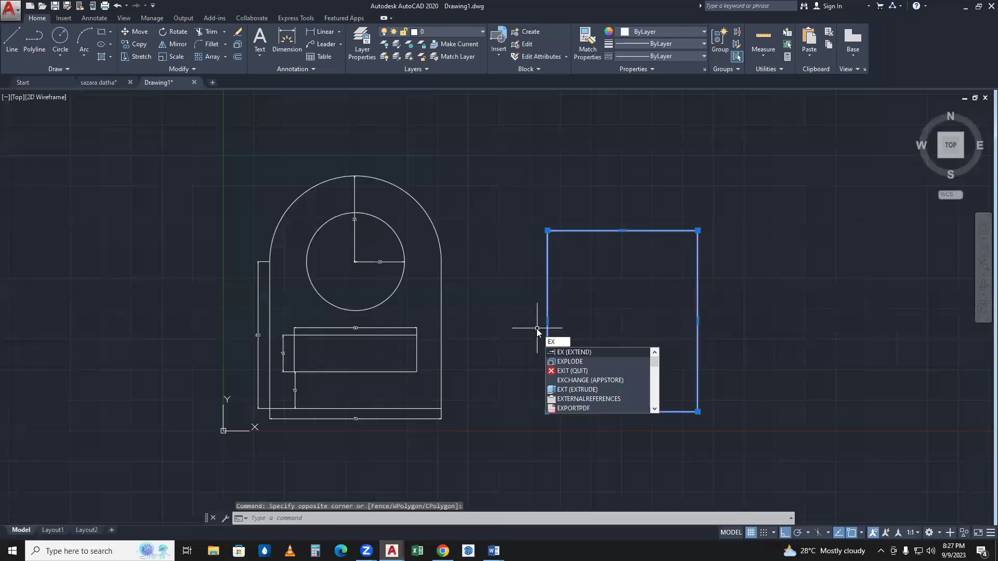
type("P")
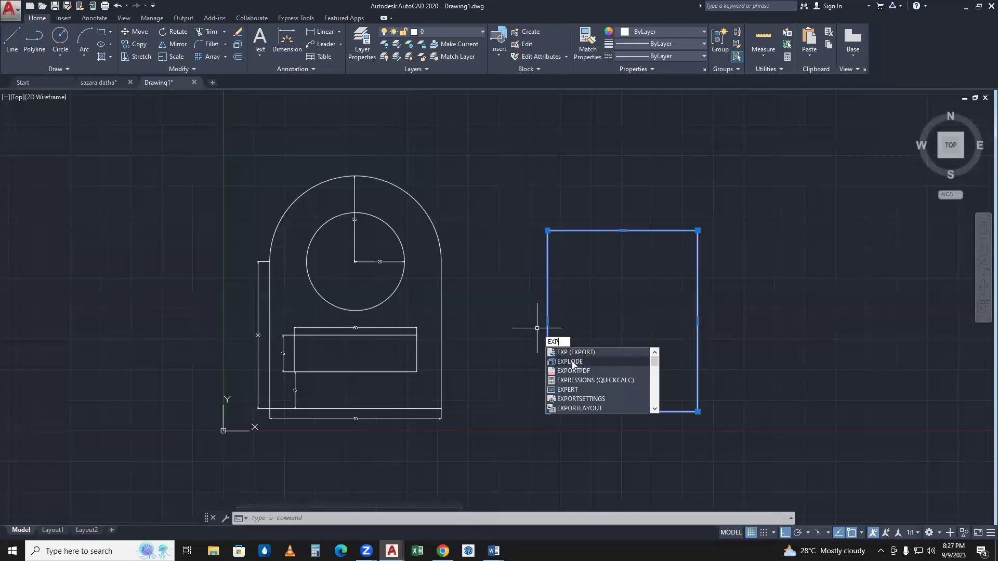
type("L")
key("Return")
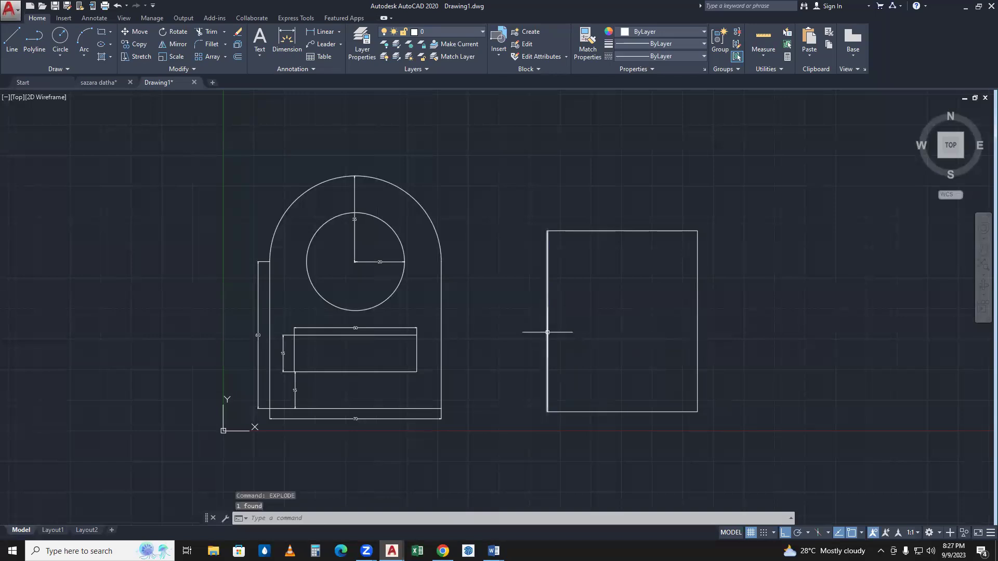
left_click(716, 359)
left_click(524, 323)
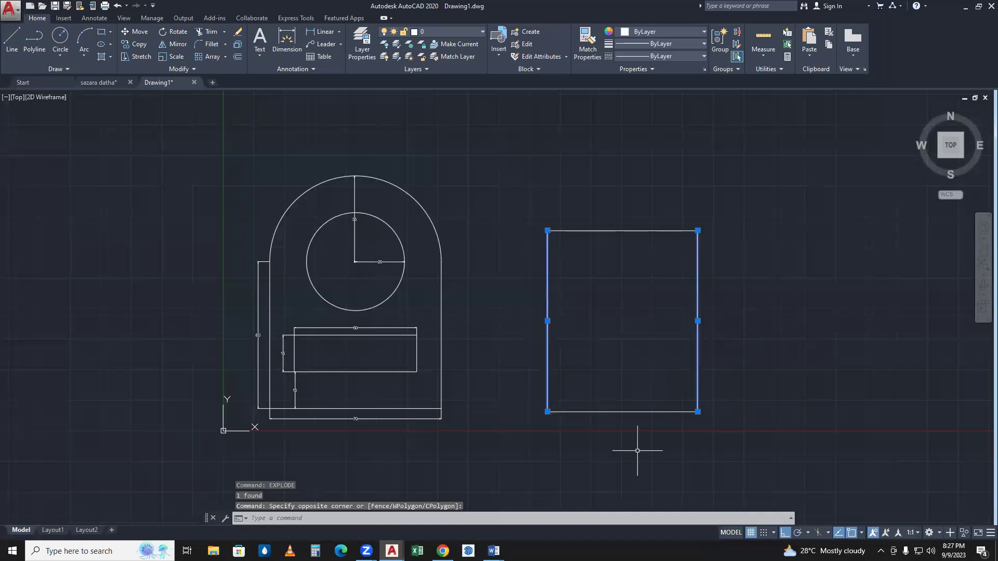
key("Escape")
left_click(637, 450)
left_click(546, 180)
key("Escape")
- Offset the exploded rectangle's left and right edges inward by 5 mm
left_click(558, 322)
left_click(523, 316)
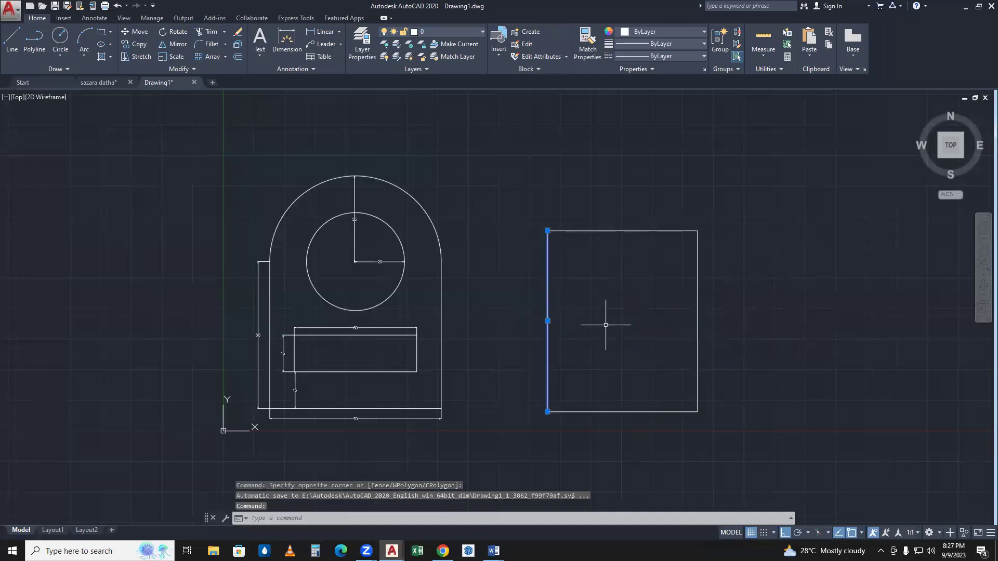
type("O")
key("Return")
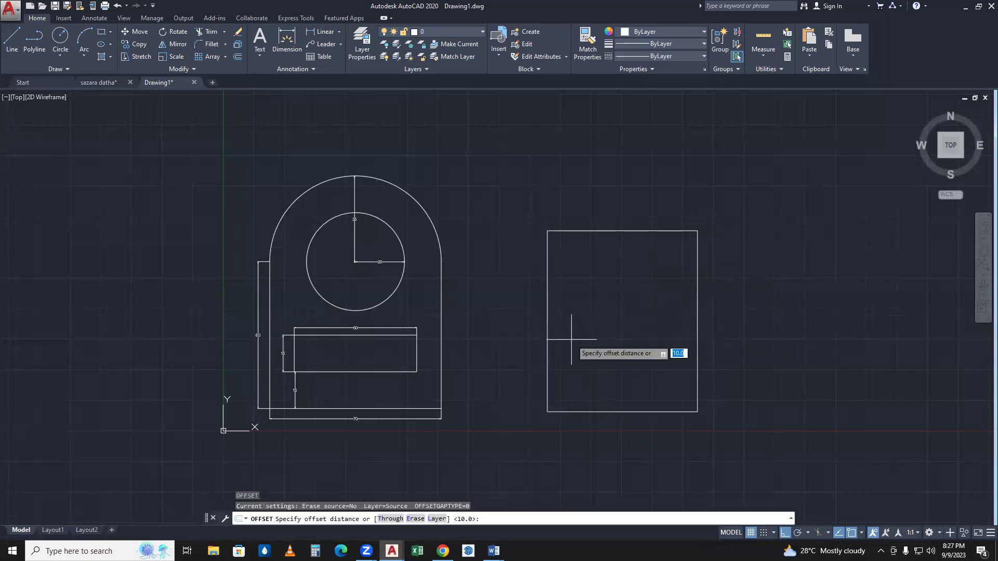
type("5")
key("Return")
left_click(571, 339)
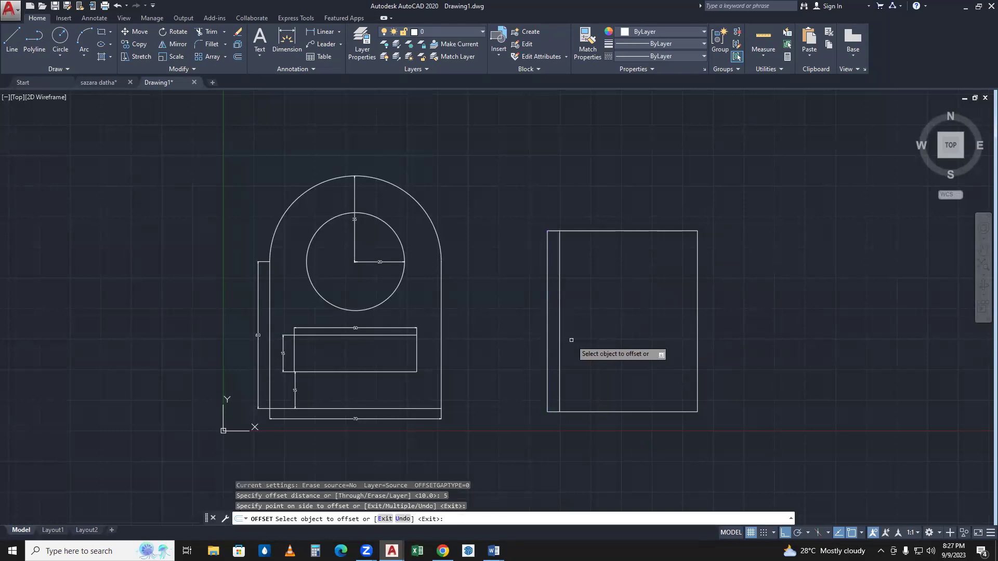
left_click(698, 327)
left_click(681, 328)
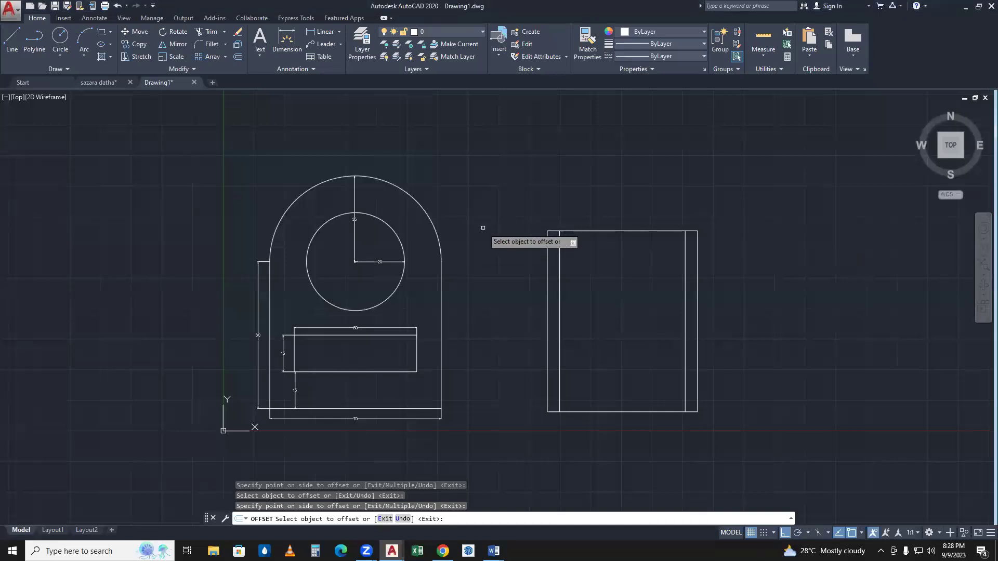
key("Escape")
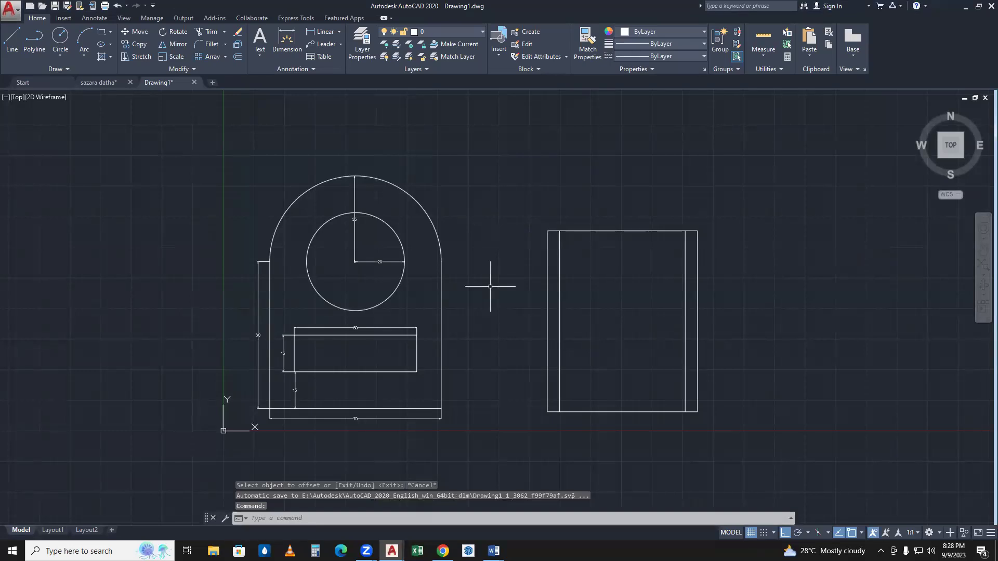
- Switch object snap off, select the rectangle's upper edge, and start the Line command with object snap switched back on
key("F3")
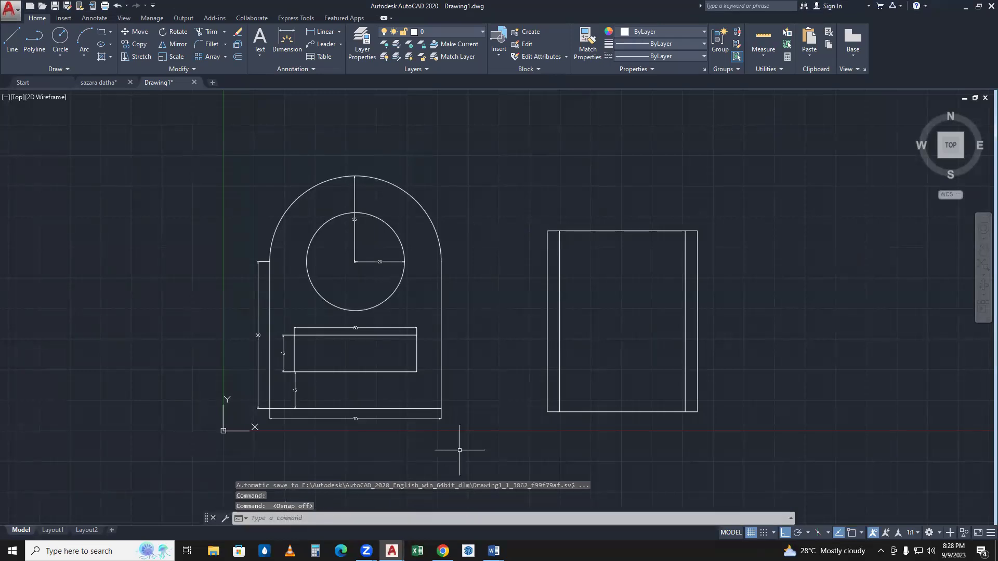
left_click(633, 238)
left_click(633, 237)
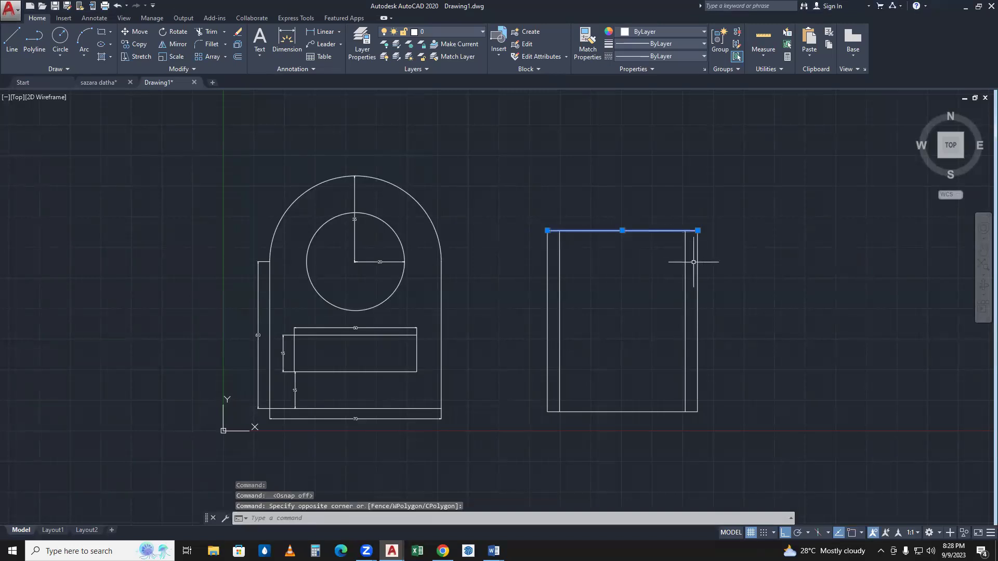
type("l")
key("Return")
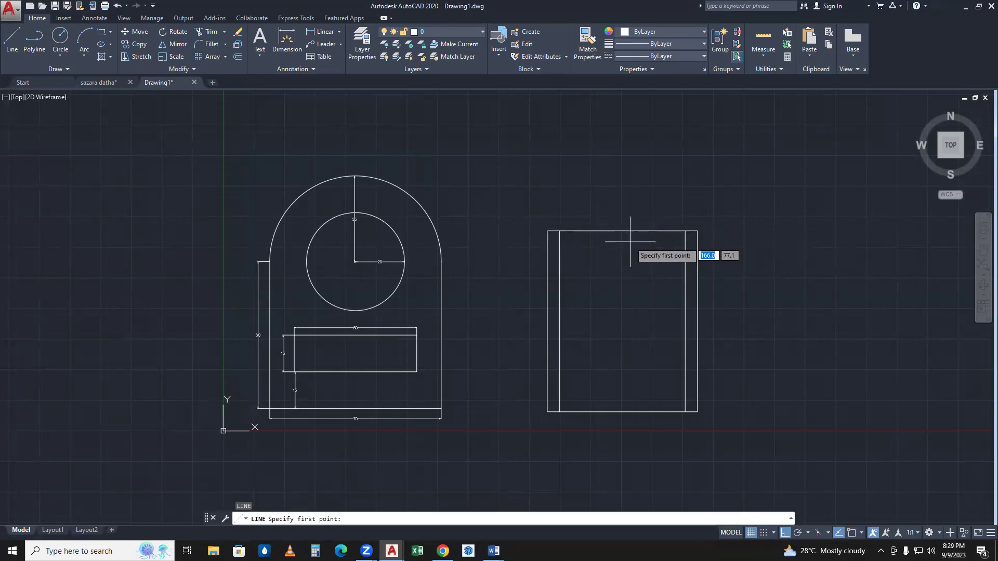
key("F3")
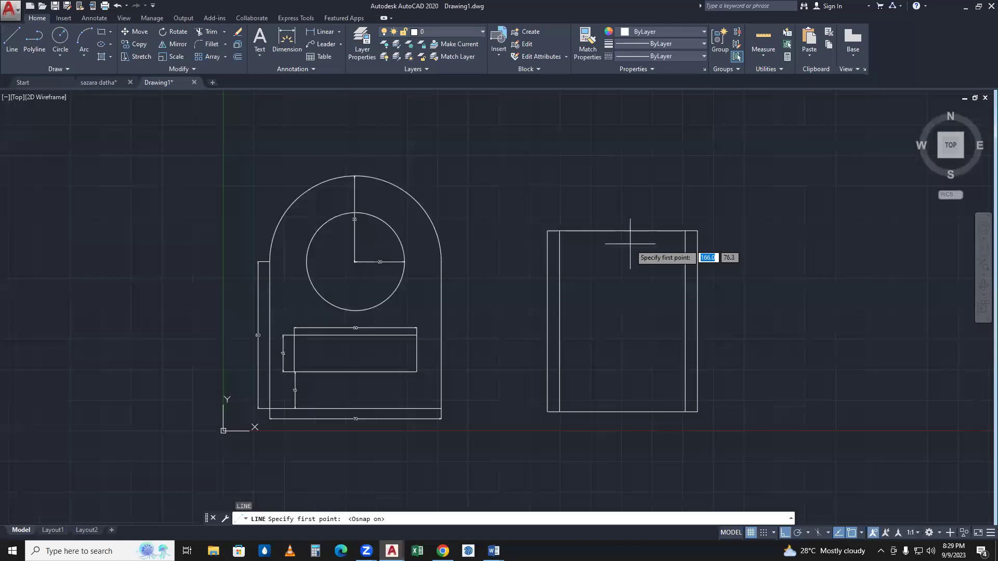
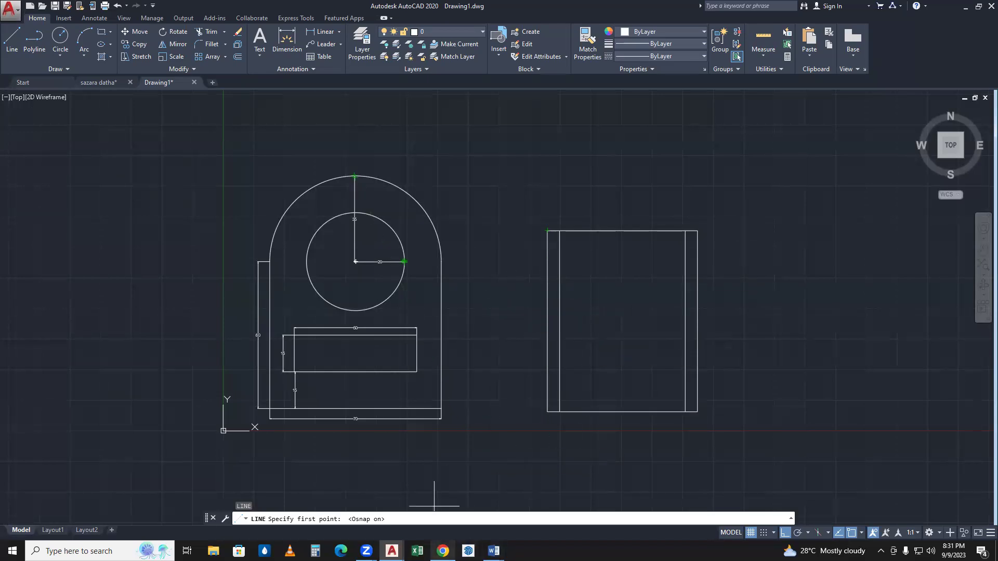
- Switch to Chrome and copy the reference image week3_1611328343.jpg, the decimal-dimensioned plate with two circular holes
key("alt+Tab")
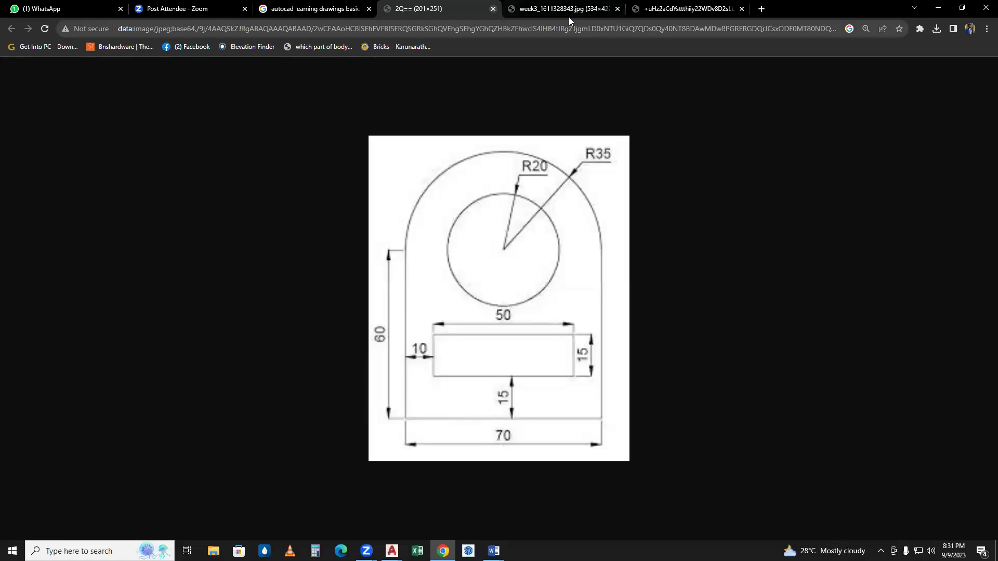
left_click(569, 16)
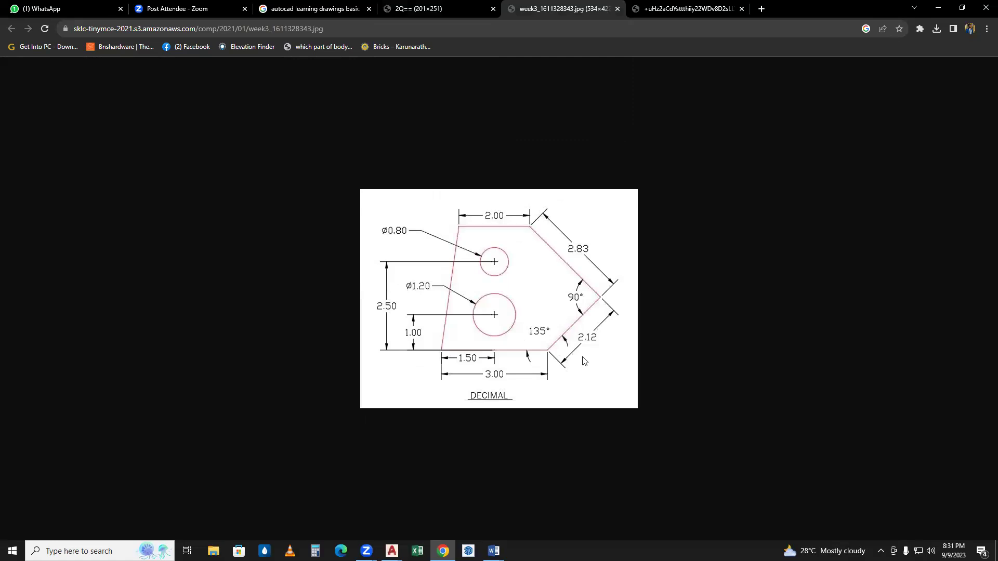
right_click(544, 264)
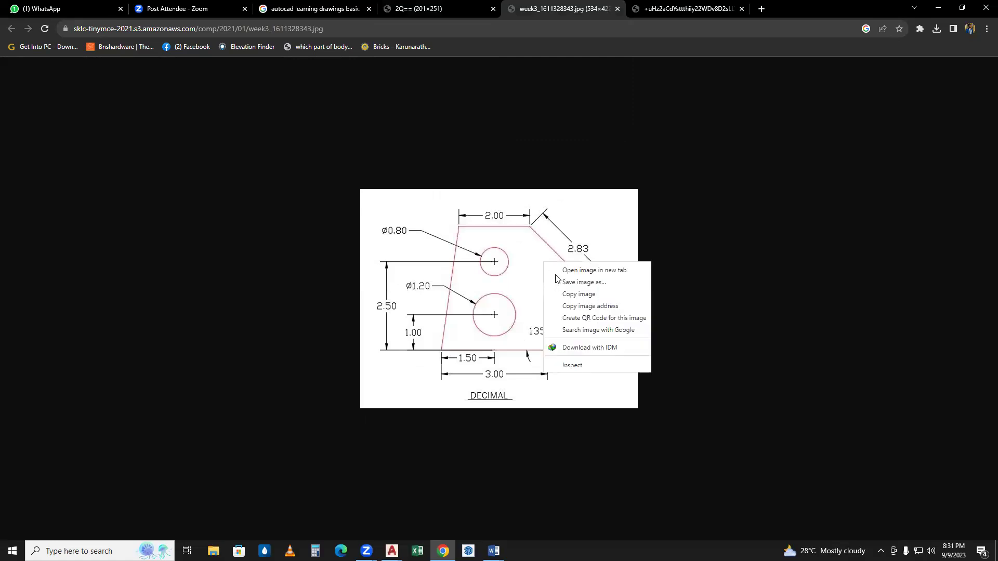
left_click(586, 294)
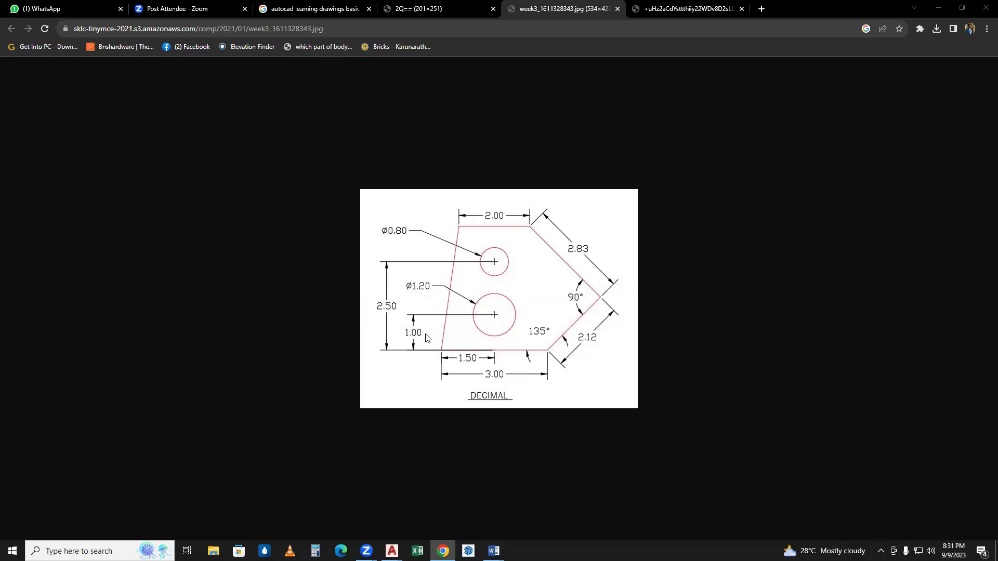
- Switch to AutoCAD's Drawing1.dwg and draw a horizontal line 3 units long in the empty area left of the arched plate
mouse_move(391, 551)
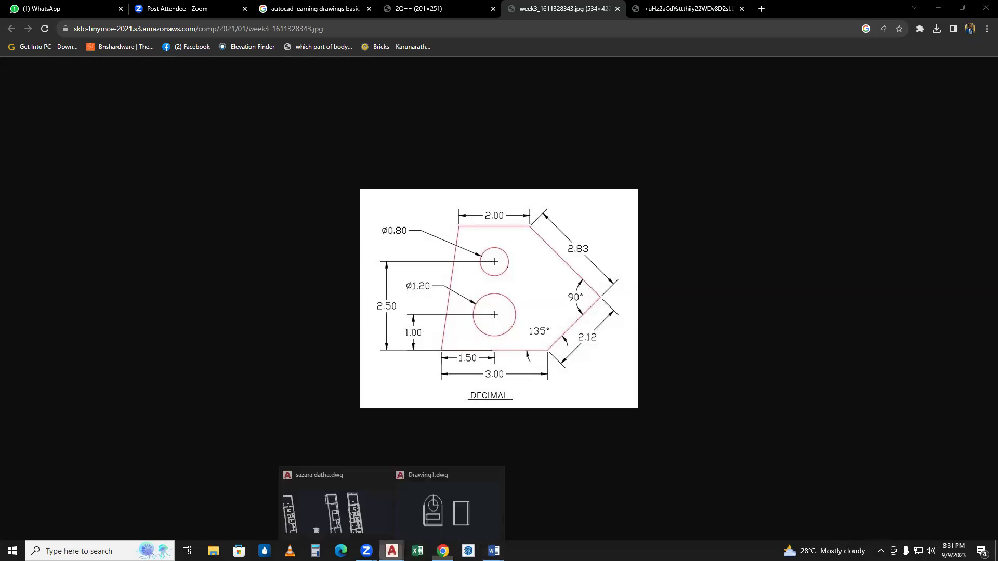
left_click(459, 528)
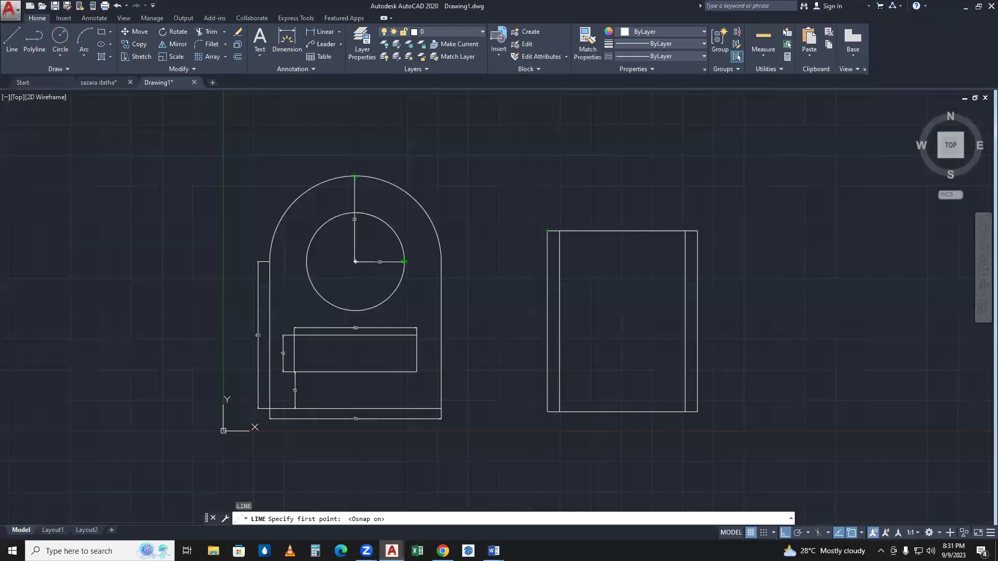
scroll(418, 360, "down", 2)
mouse_move(417, 360)
middle_mouse_down()
mouse_move(551, 393)
mouse_move(566, 390)
mouse_move(558, 382)
mouse_move(612, 392)
middle_mouse_up()
mouse_move(513, 379)
middle_mouse_down()
mouse_move(625, 384)
mouse_move(561, 330)
mouse_move(641, 352)
middle_mouse_up()
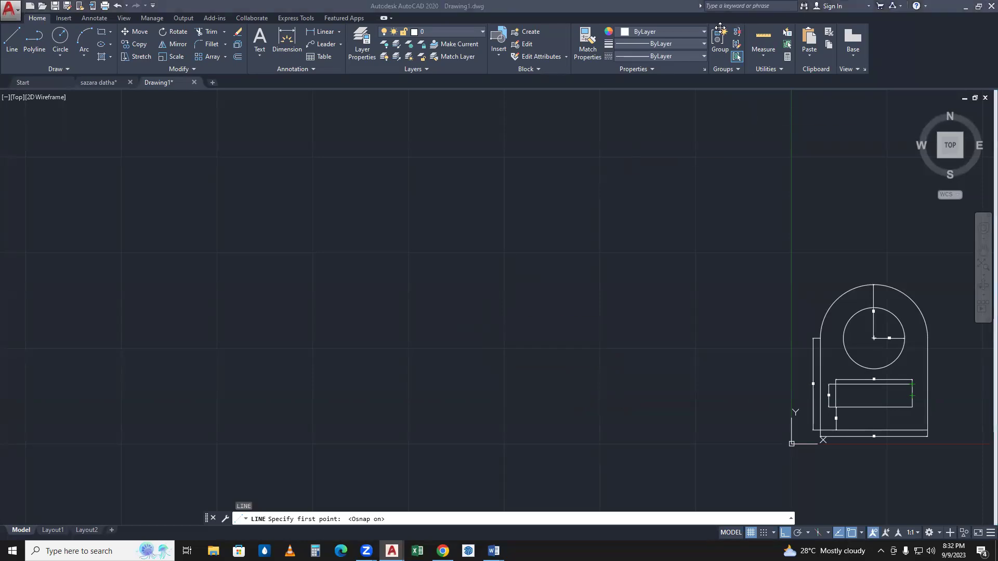
scroll(547, 266, "down", 2)
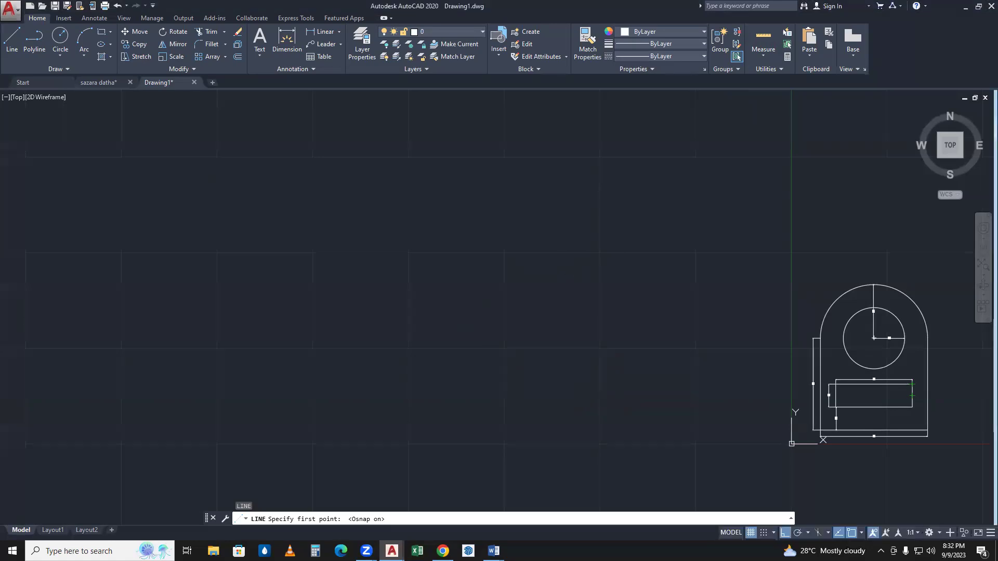
middle_click_drag(493, 258, 558, 302)
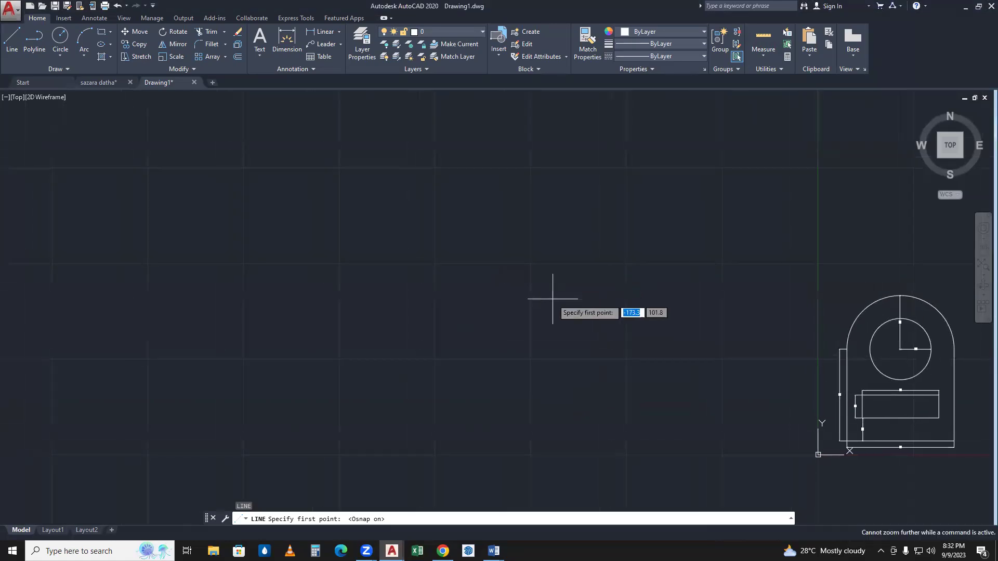
scroll(489, 264, "up", 3)
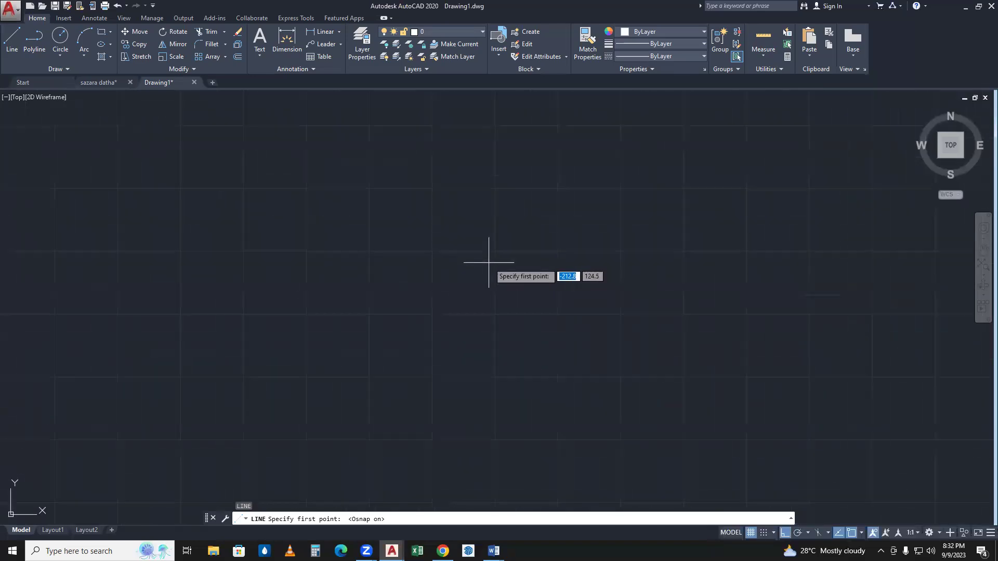
scroll(499, 275, "down", 3)
mouse_move(524, 300)
middle_mouse_down()
mouse_move(549, 304)
mouse_move(565, 347)
middle_mouse_up()
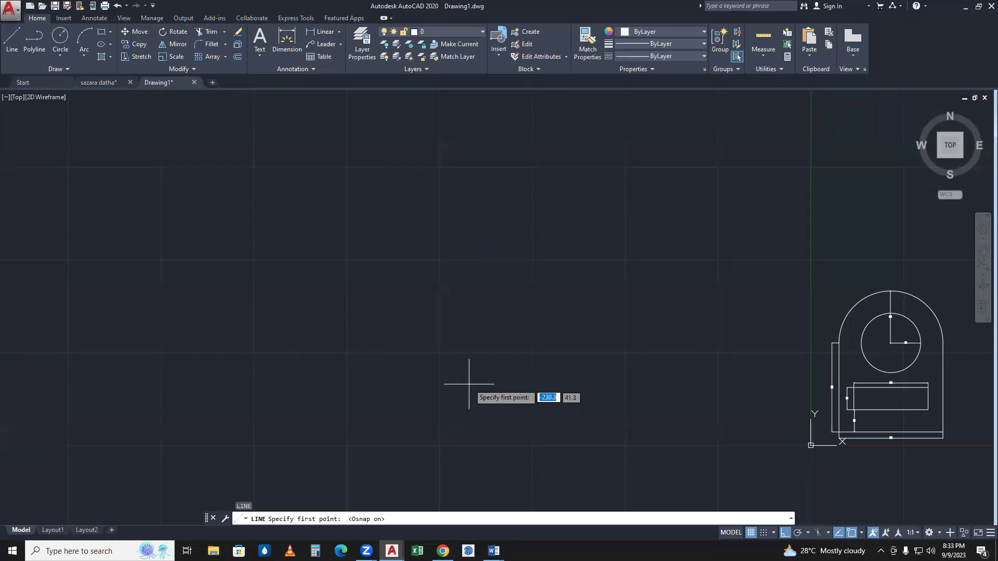
mouse_move(485, 329)
middle_mouse_down()
mouse_move(454, 352)
mouse_move(430, 345)
middle_mouse_up()
key("BackSpace")
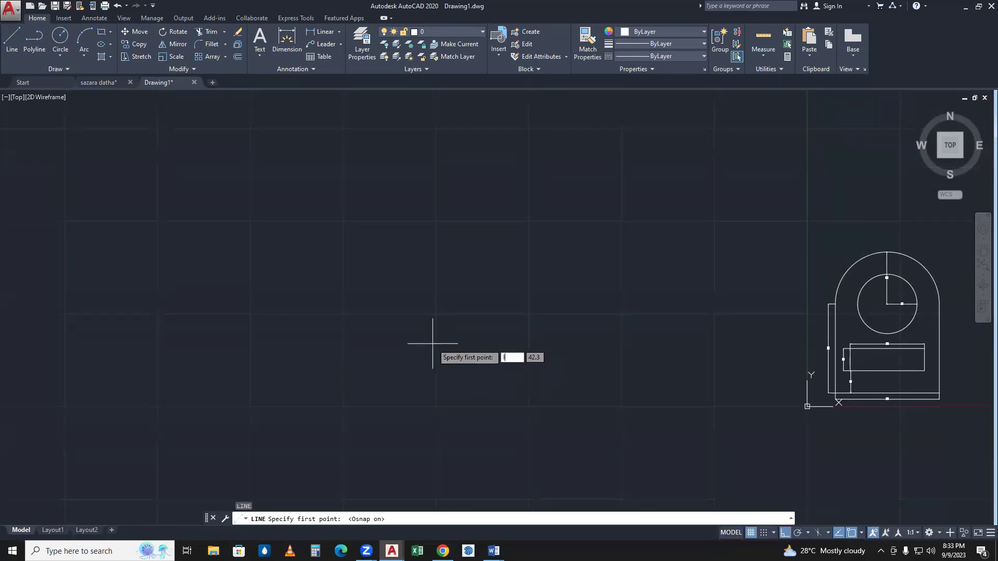
key("Escape")
type("L")
key("Return")
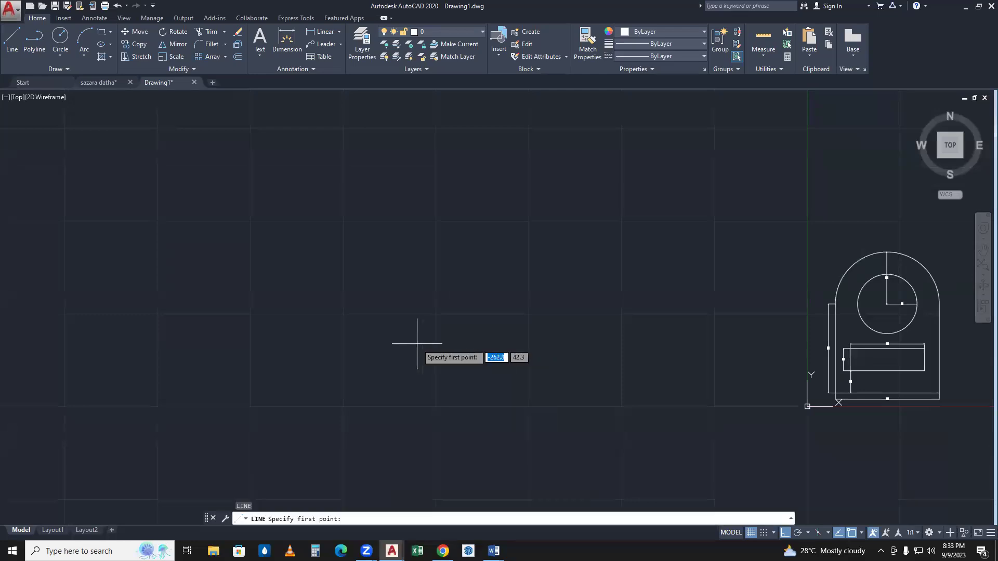
left_click(306, 358)
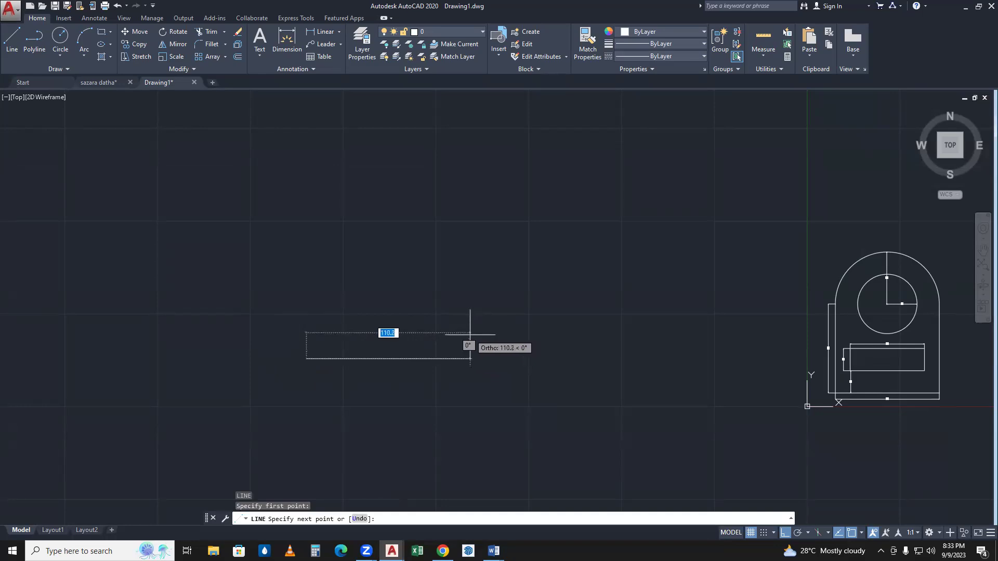
type("3")
key("Return")
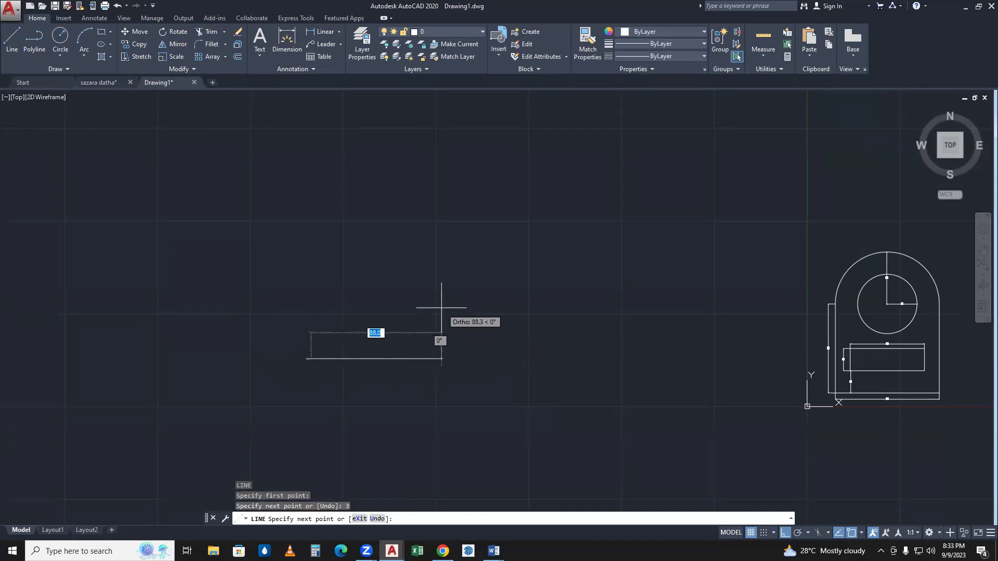
key("Return")
- Try to draw a line from the 3-unit line's right endpoint using the angle entry >135, and cancel it
scroll(313, 356, "up", 2)
scroll(400, 329, "up", 5)
middle_click_drag(497, 318, 483, 476)
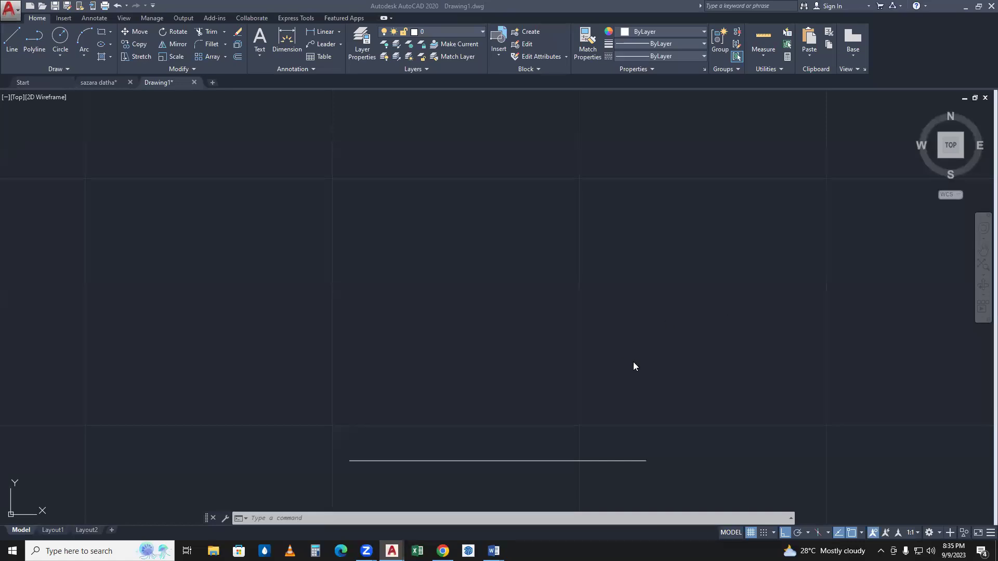
middle_click_drag(630, 403, 615, 344)
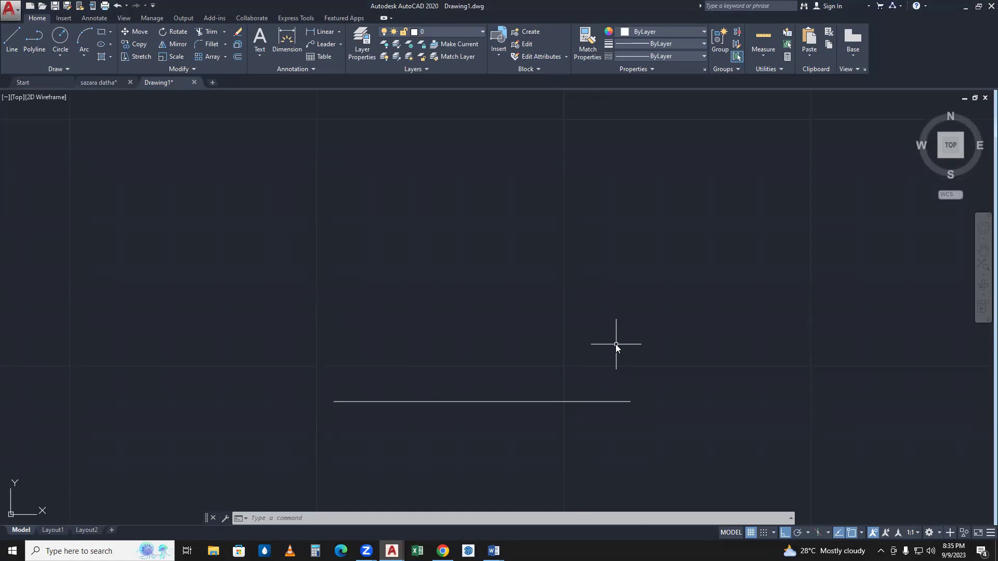
type("l")
key("Return")
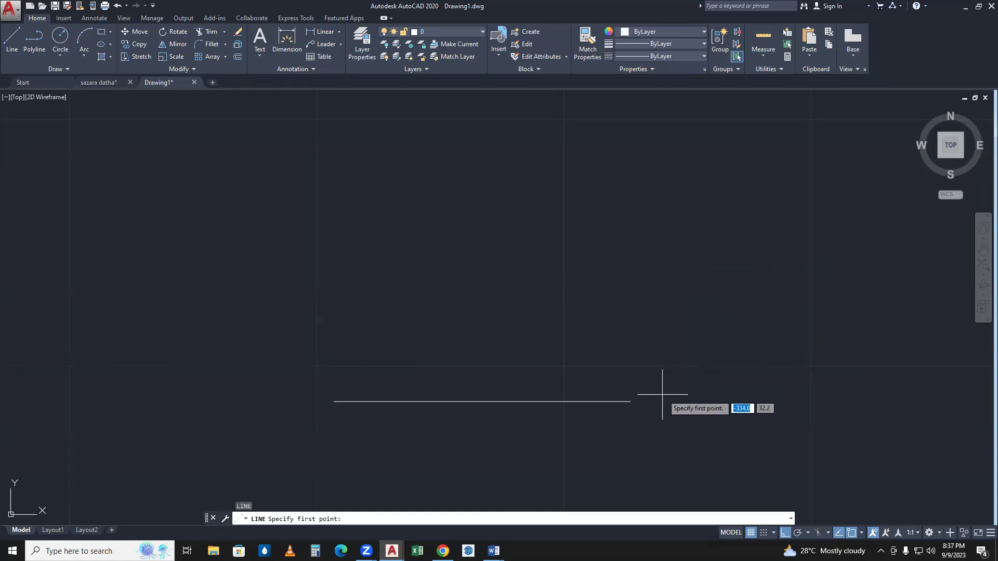
left_click(630, 401)
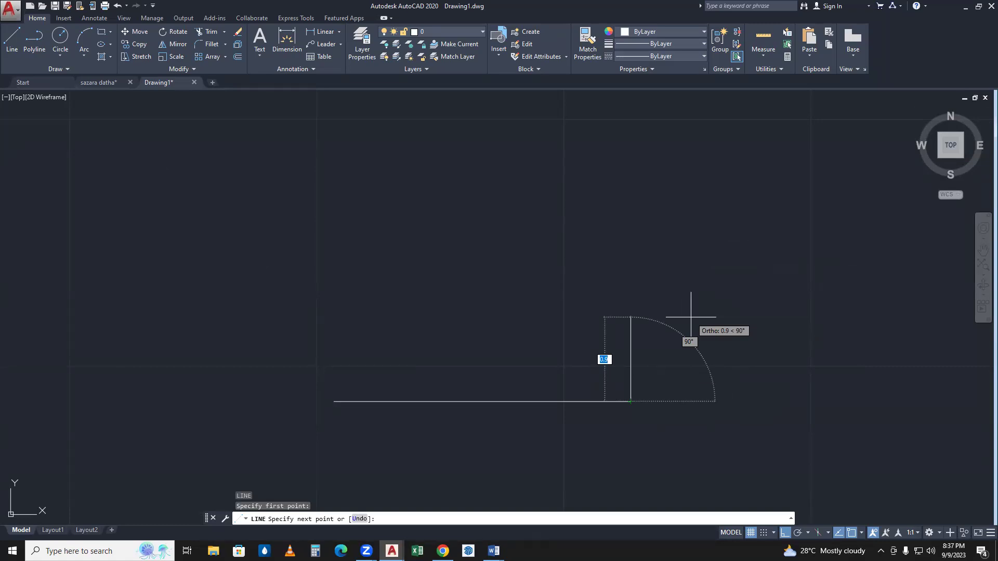
key("F8")
type("<")
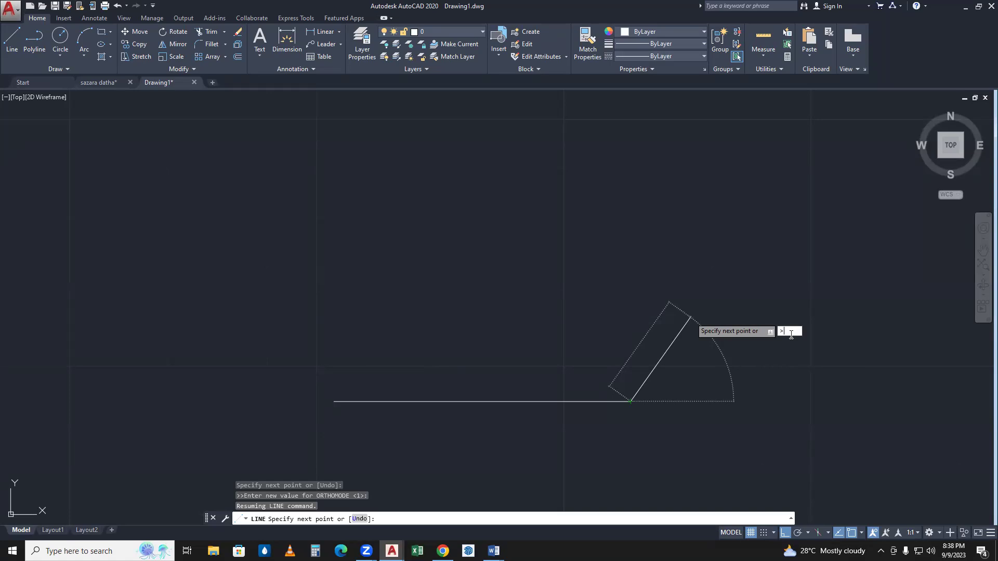
type("135")
key("Return")
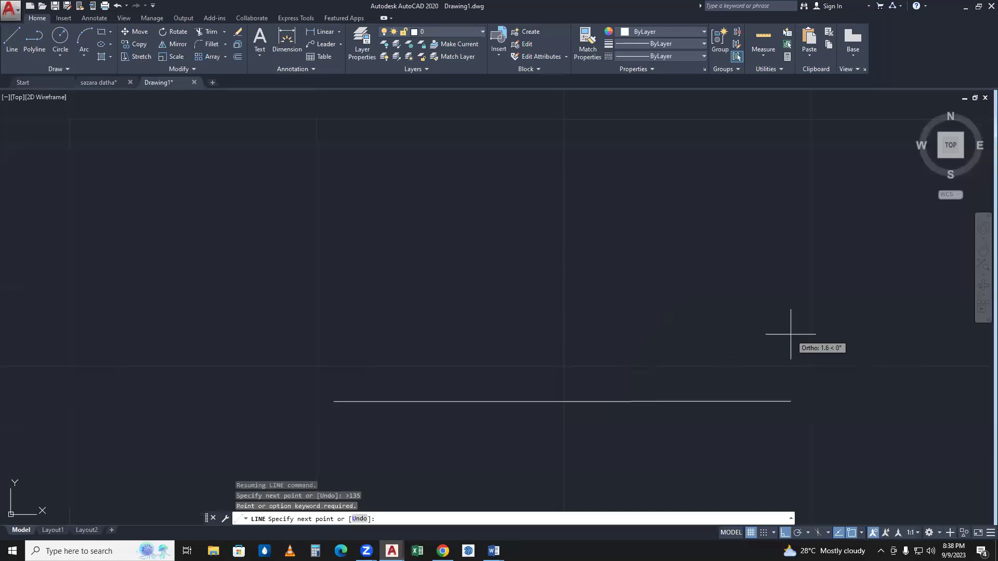
left_click(630, 317)
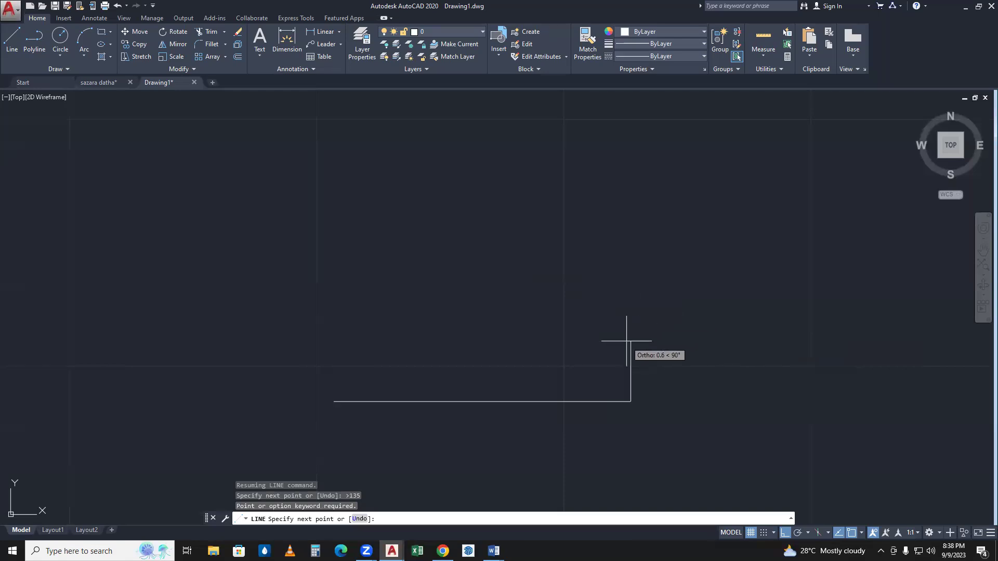
scroll(623, 372, "up", 4)
scroll(666, 363, "down", 2)
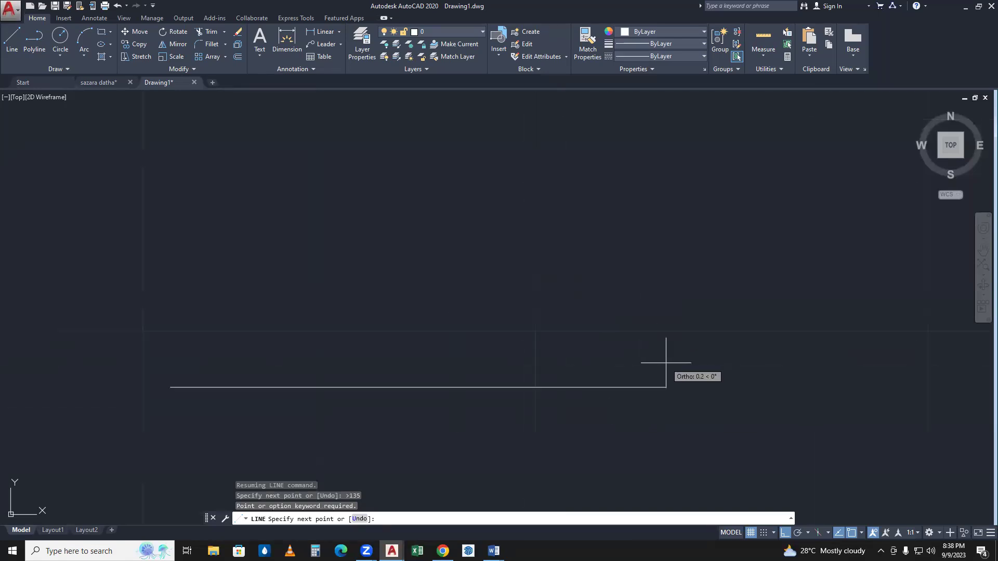
scroll(696, 393, "up", 3)
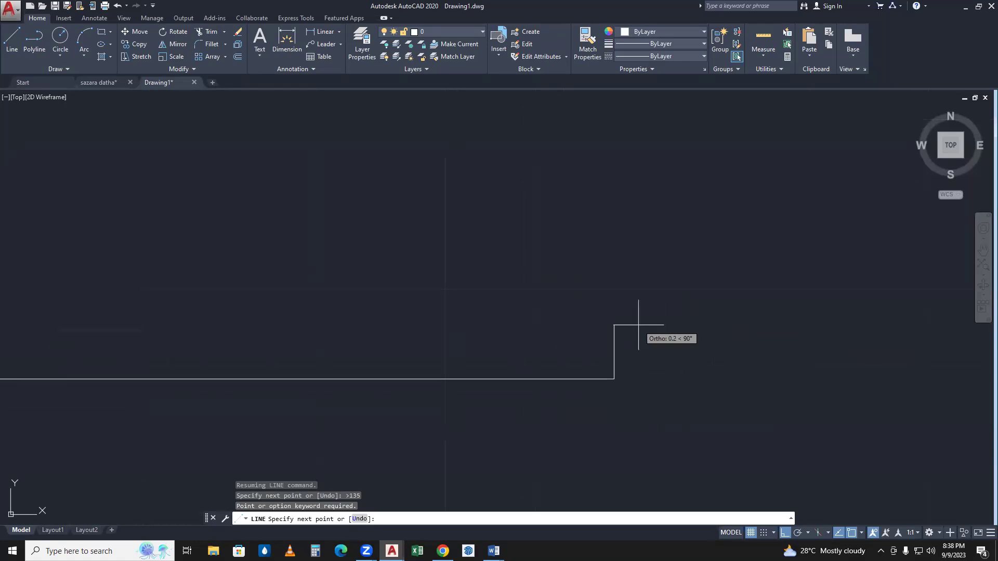
key("Escape")
- Restart the line at the base line's right endpoint, switch ortho off, and try the angle entry >135
scroll(608, 387, "down", 5)
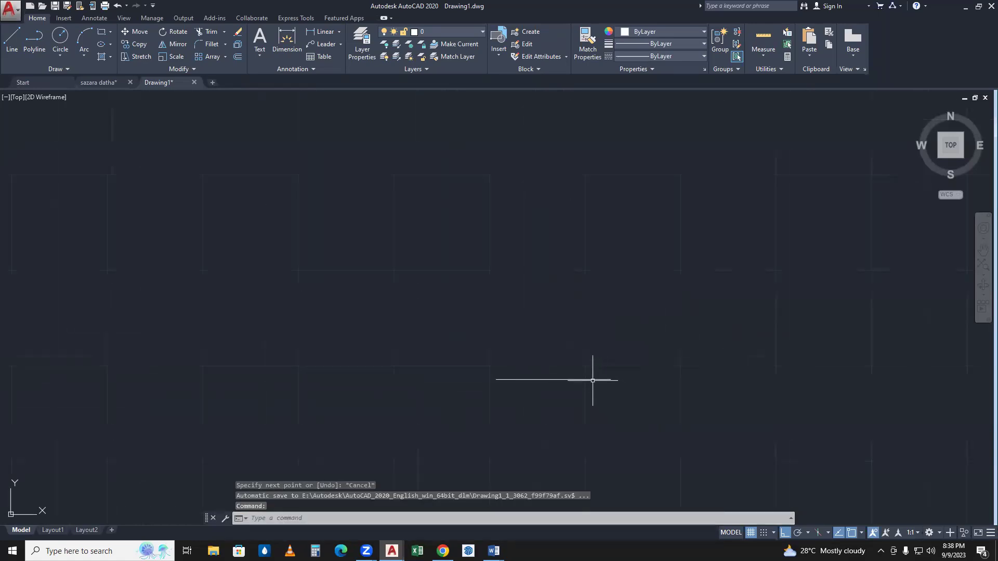
left_click(592, 380)
scroll(592, 380, "up", 4)
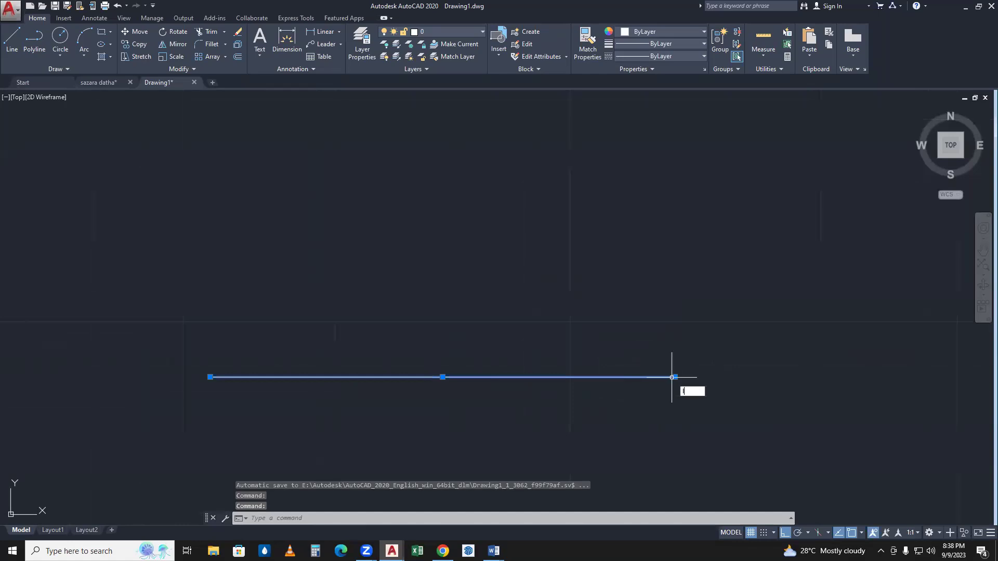
type("l")
key("Return")
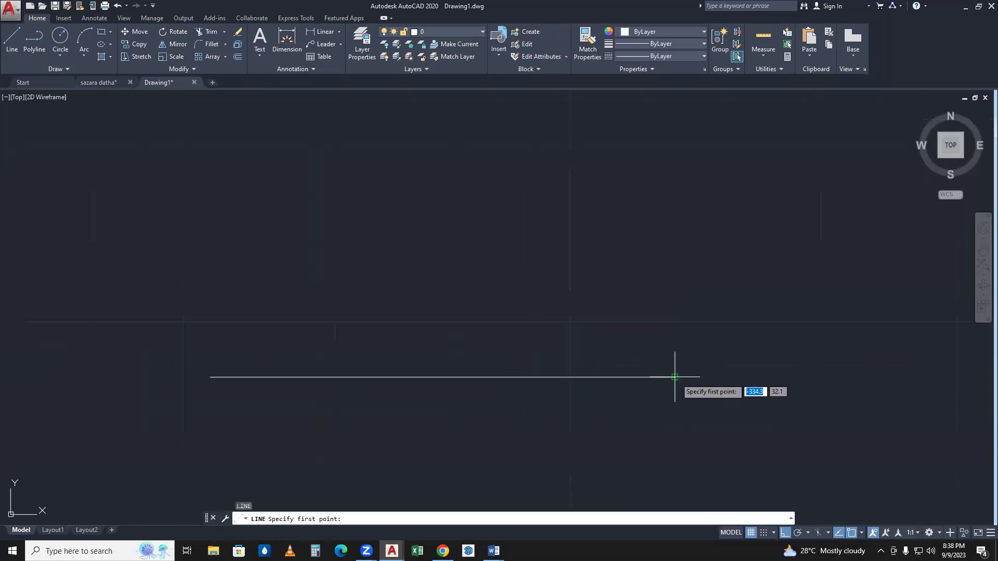
left_click(674, 376)
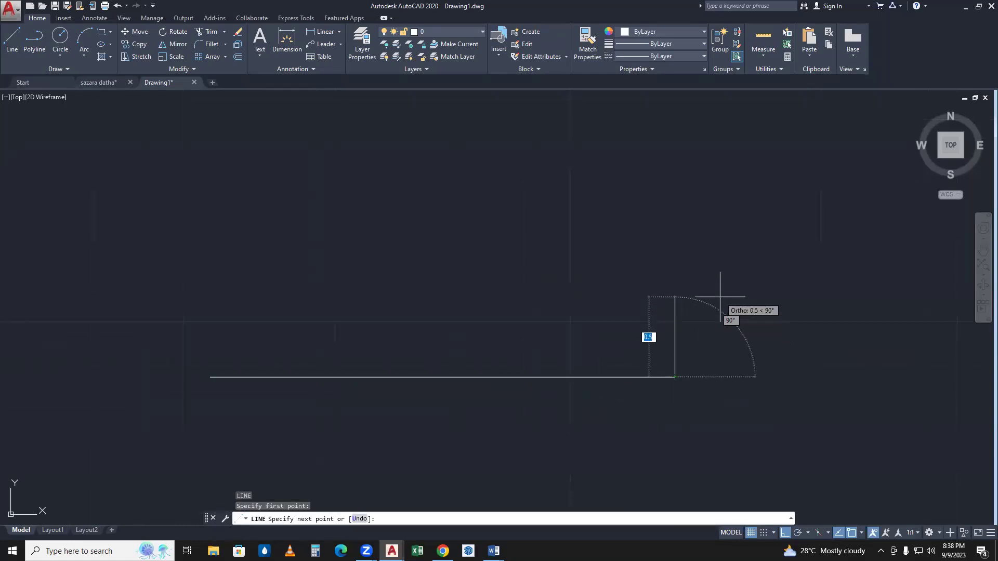
key("F8")
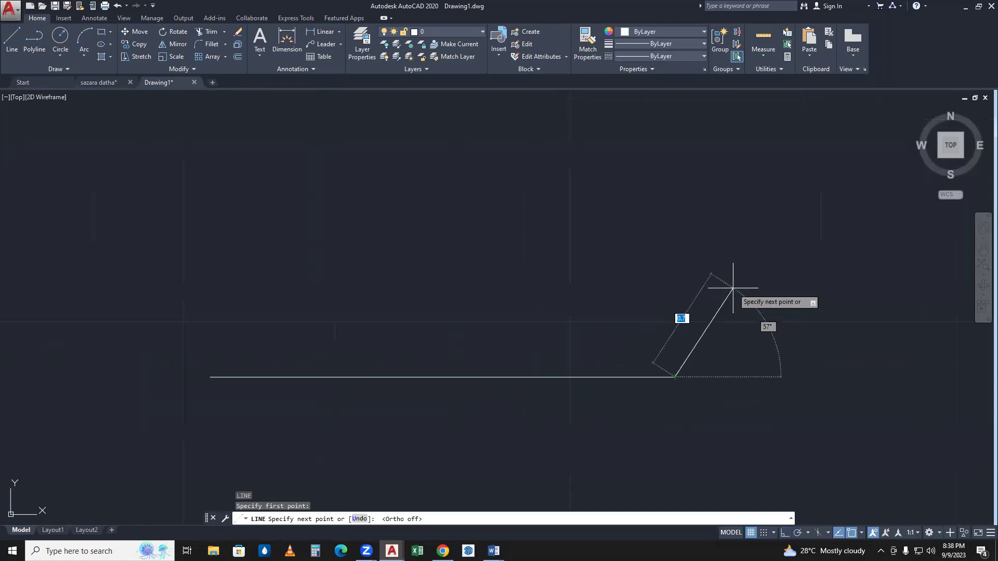
type(">135")
key("Return")
- Try locking the line's direction with the angle override <135, and cancel the line
scroll(728, 280, "down", 4)
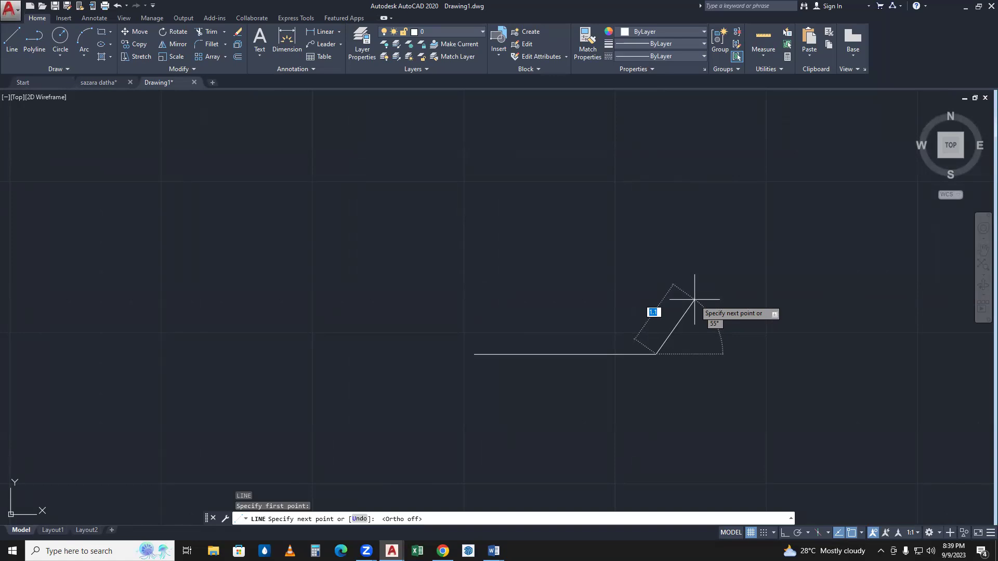
type("<")
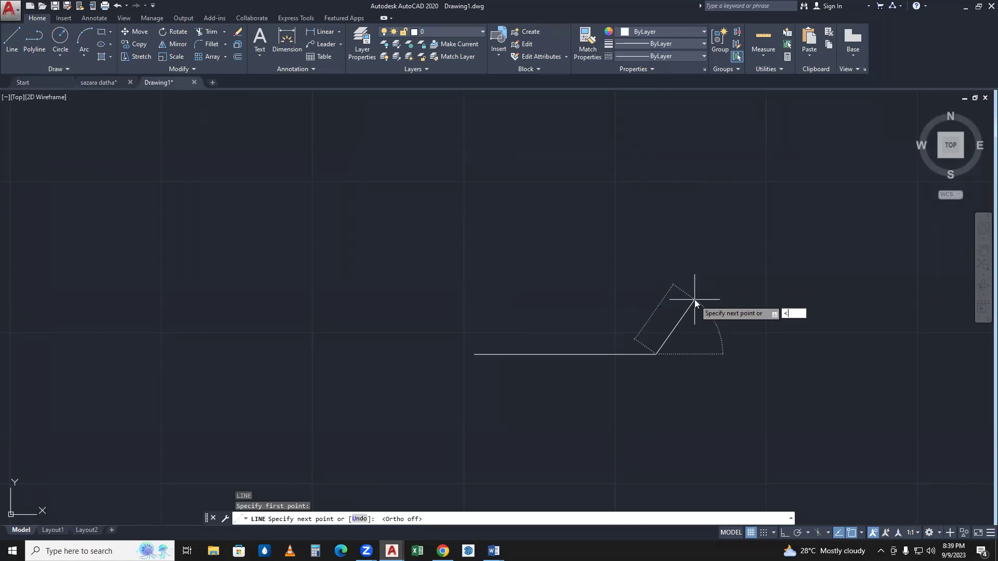
type("135")
key("Return")
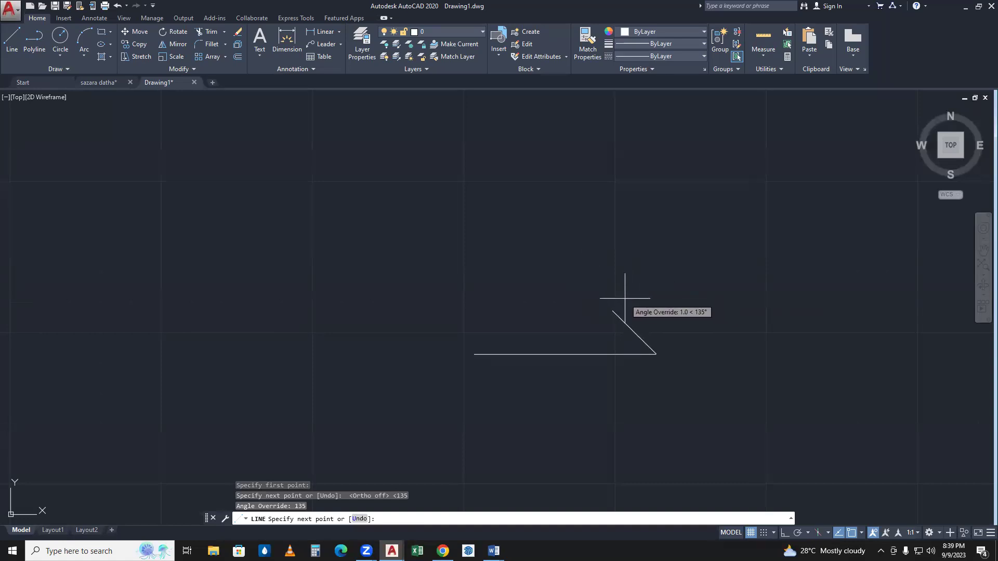
key("Escape")
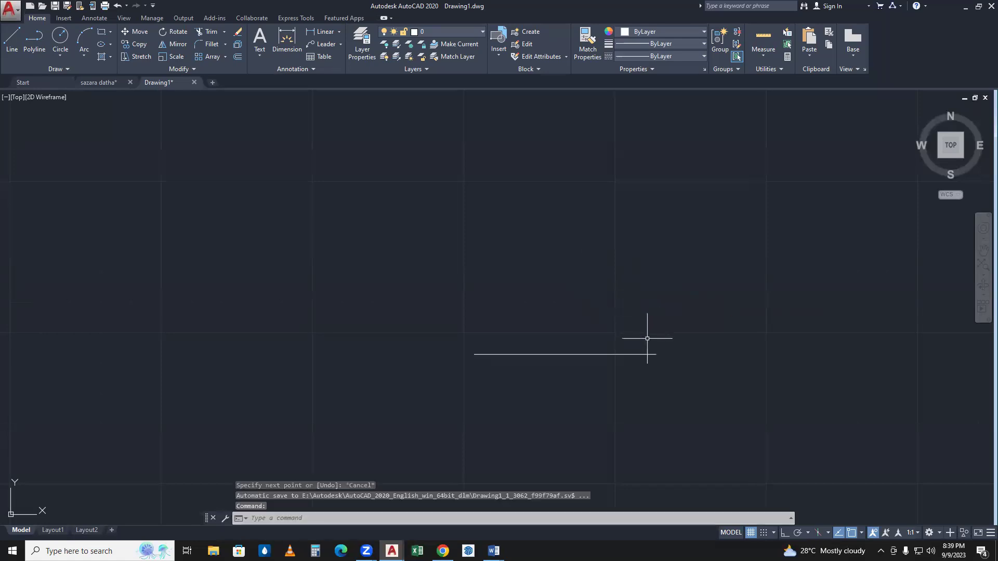
- Try the entry >135 on another line from the base line's right endpoint, place it freehand at about 50°, and delete it
type("L")
key("Return")
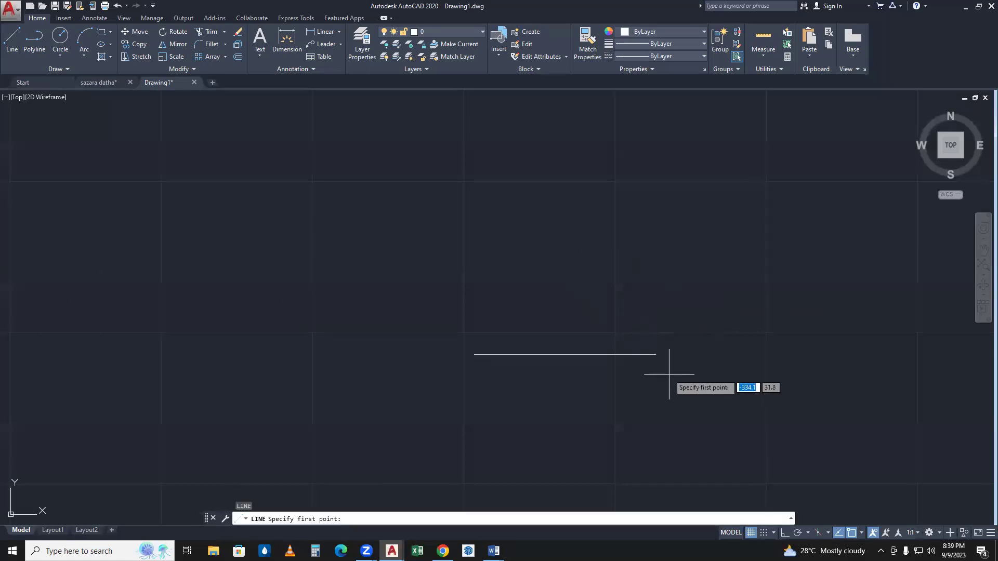
left_click(656, 354)
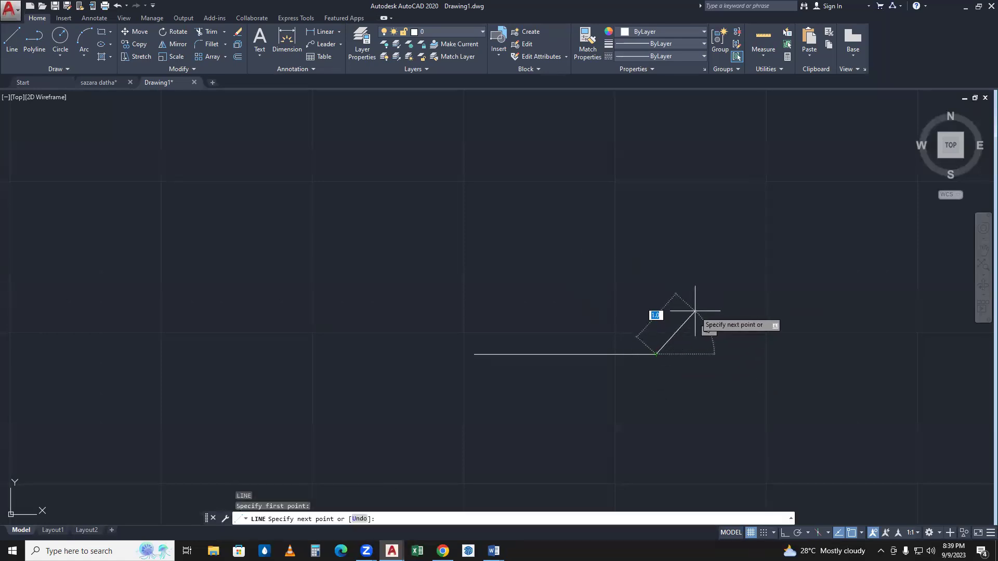
type(">135")
key("Tab")
left_click(668, 314)
double_click(668, 314)
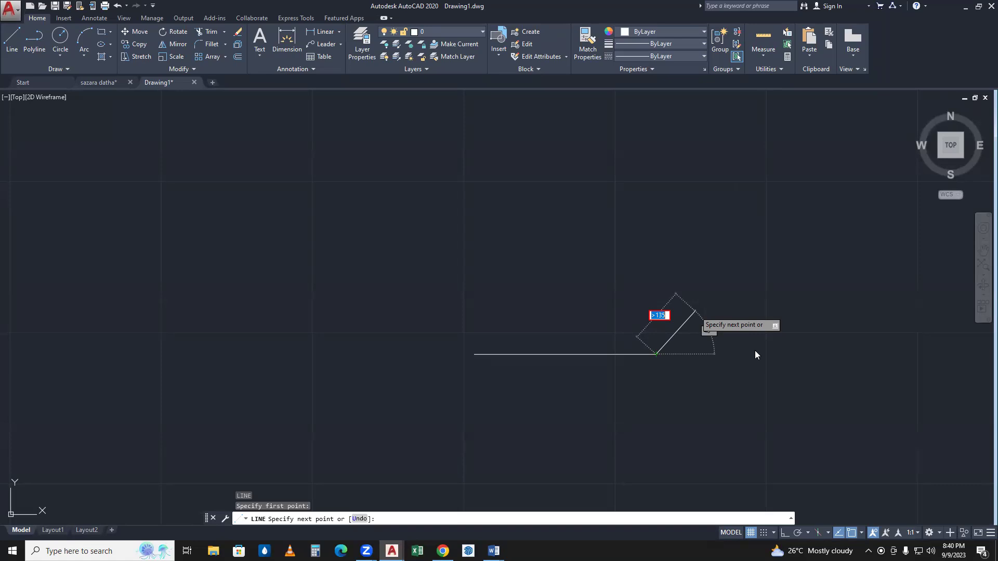
left_click(695, 312)
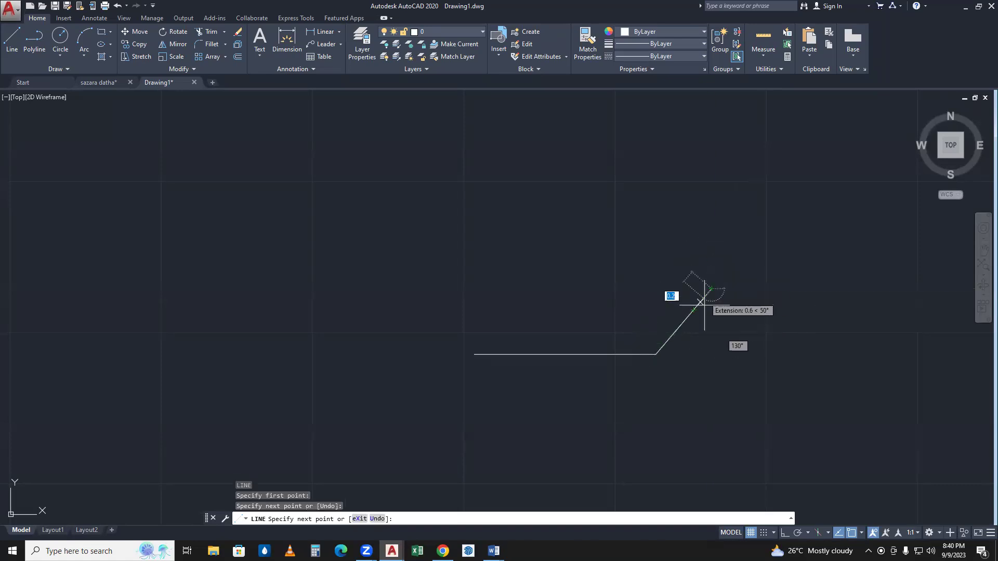
key("Return")
left_click(689, 316)
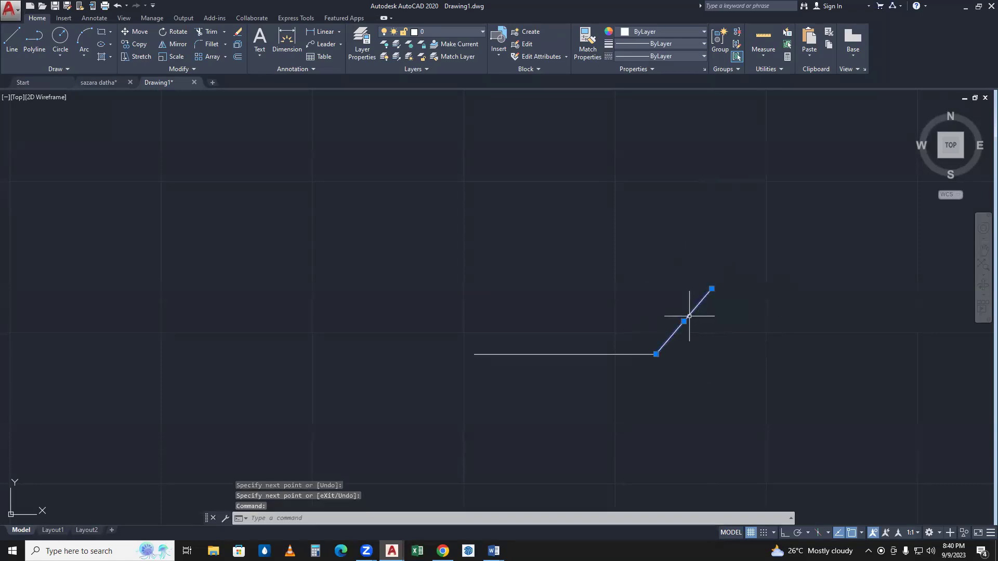
key("Delete")
- Repeat the >135 angle entry on a fresh line from the base line's right endpoint, place its end freehand up and right, and delete the line
type("l")
key("Return")
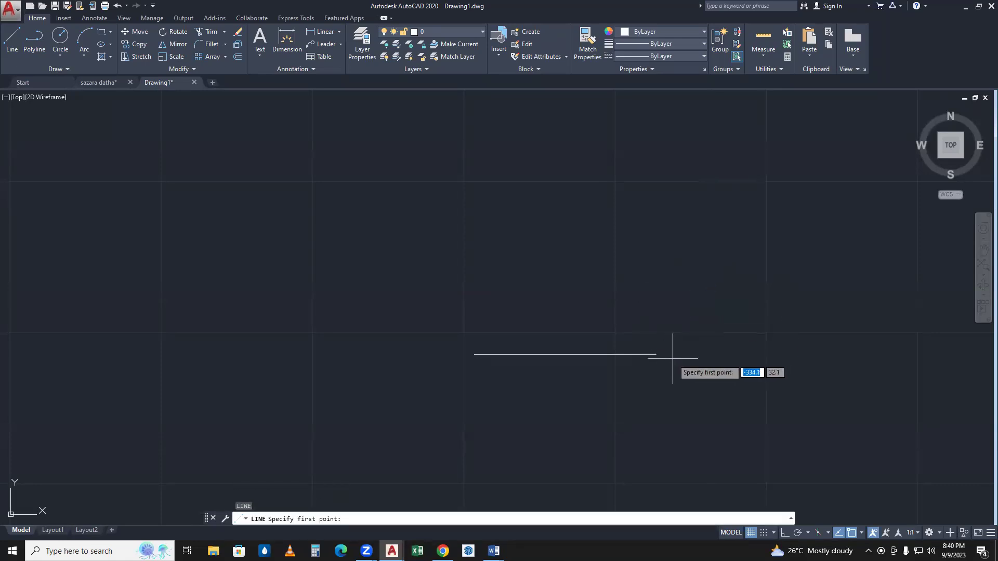
left_click(656, 354)
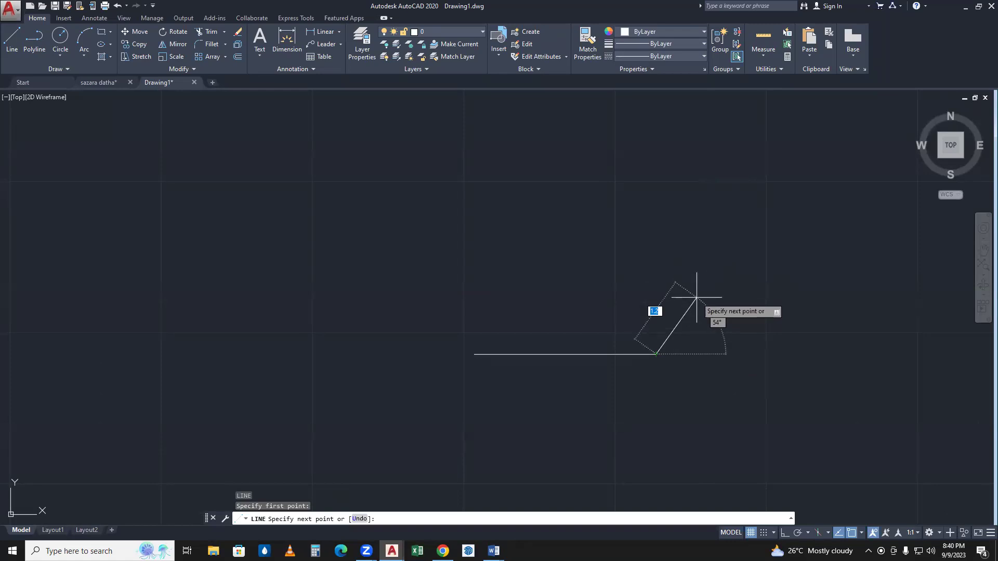
type(">135")
key("Return")
left_click(701, 301)
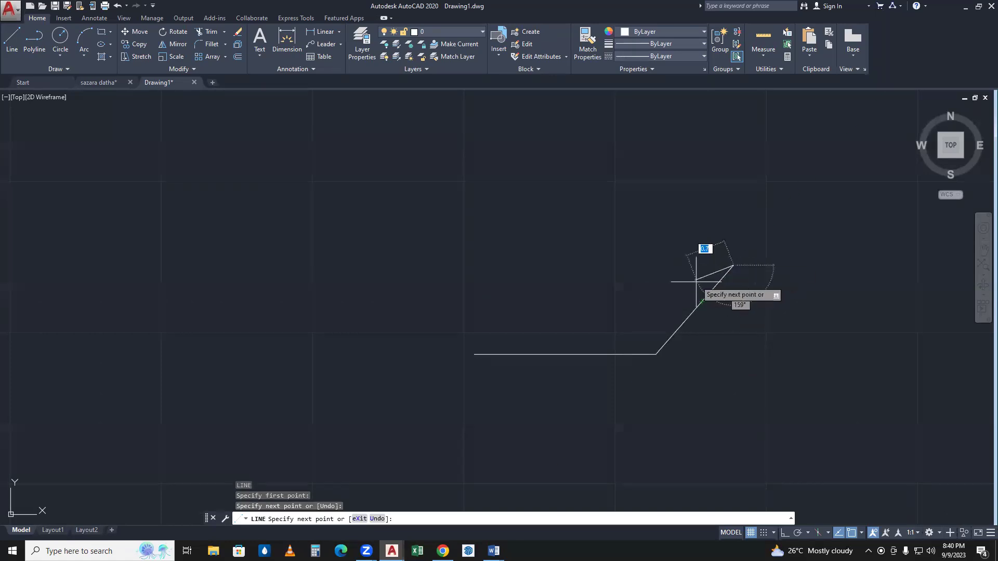
scroll(720, 296, "up", 4)
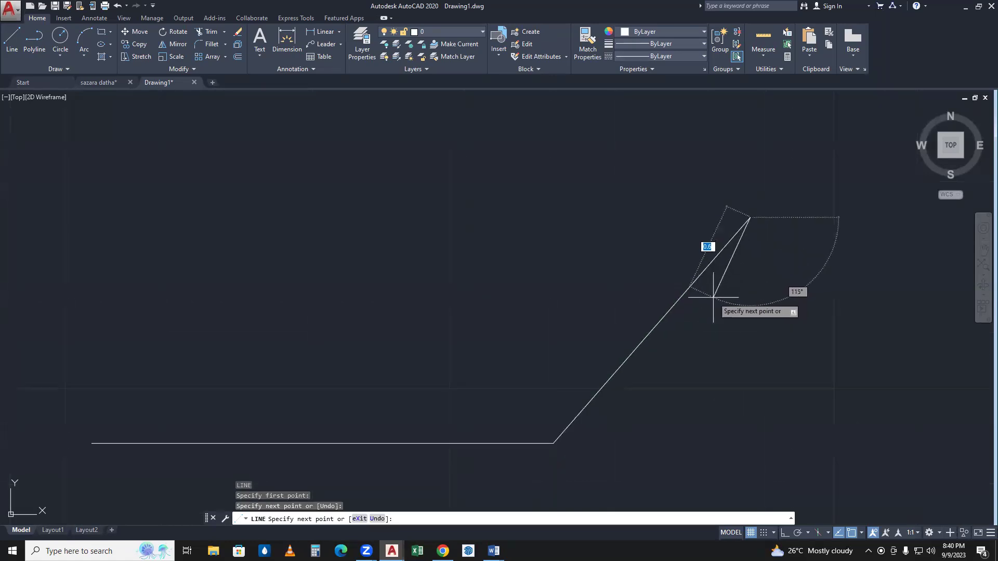
key("Return")
left_click(718, 296)
left_click(691, 283)
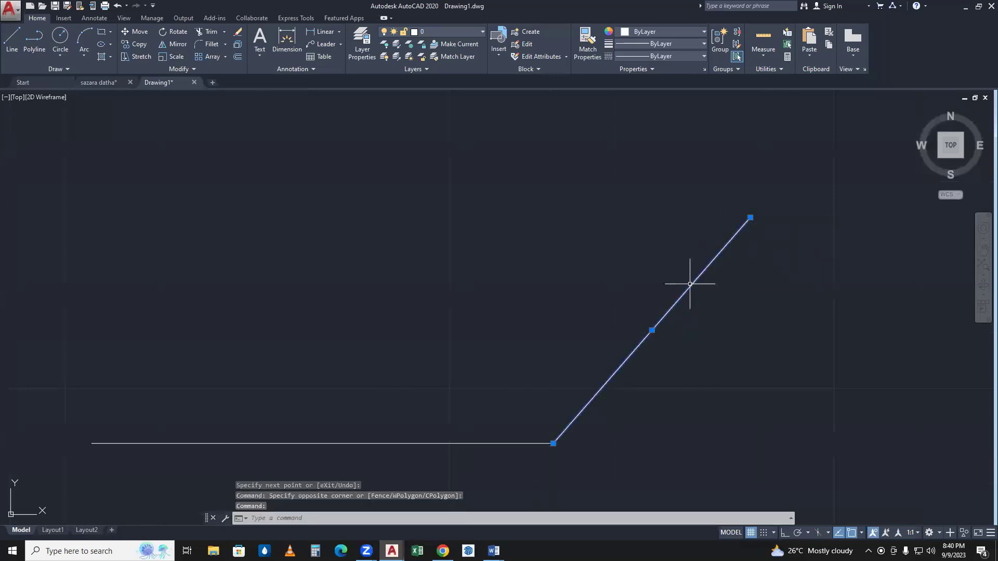
scroll(697, 373, "down", 4)
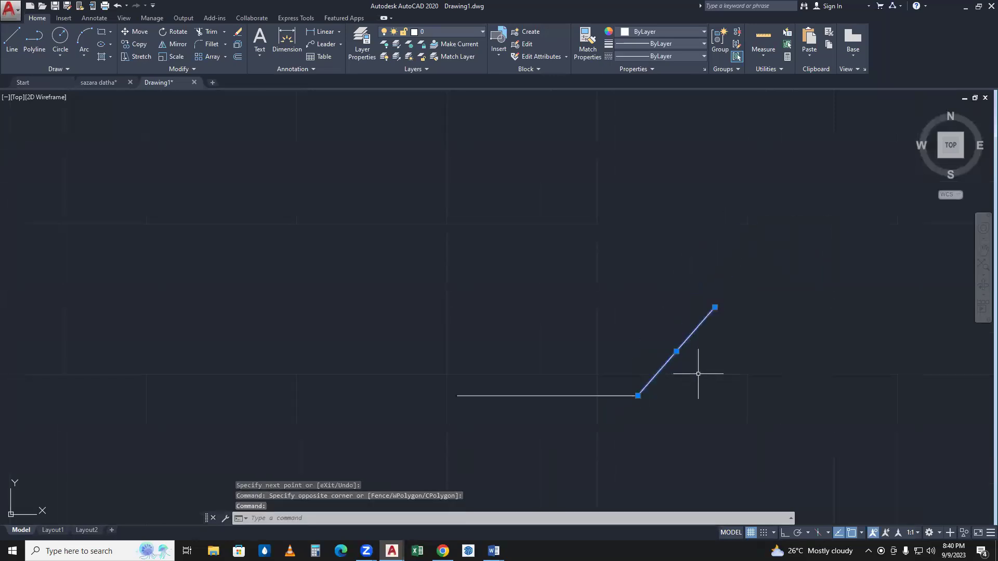
key("Delete")
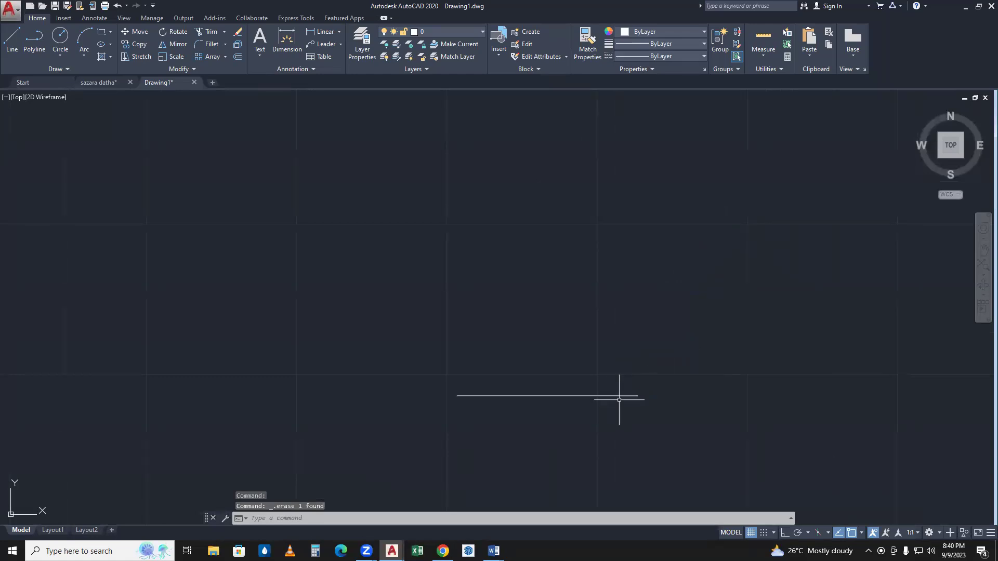
- Draw the sloping edge from the base line's right endpoint with a length of 2.12, rising to the right at about 53°
type("l")
key("Return")
left_click(637, 396)
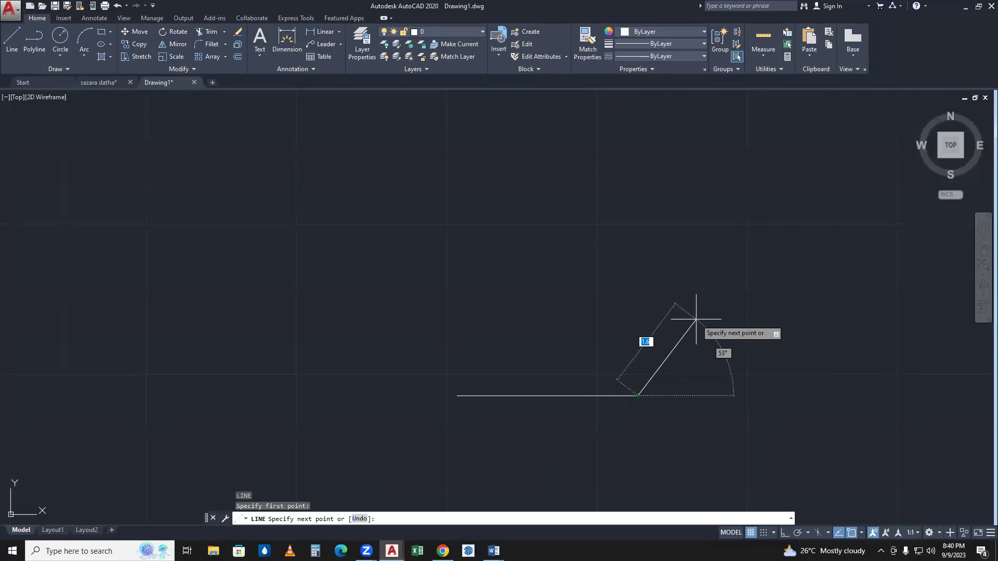
type(">135")
key("Tab")
type("2.2")
key("BackSpace")
type("12")
key("Return")
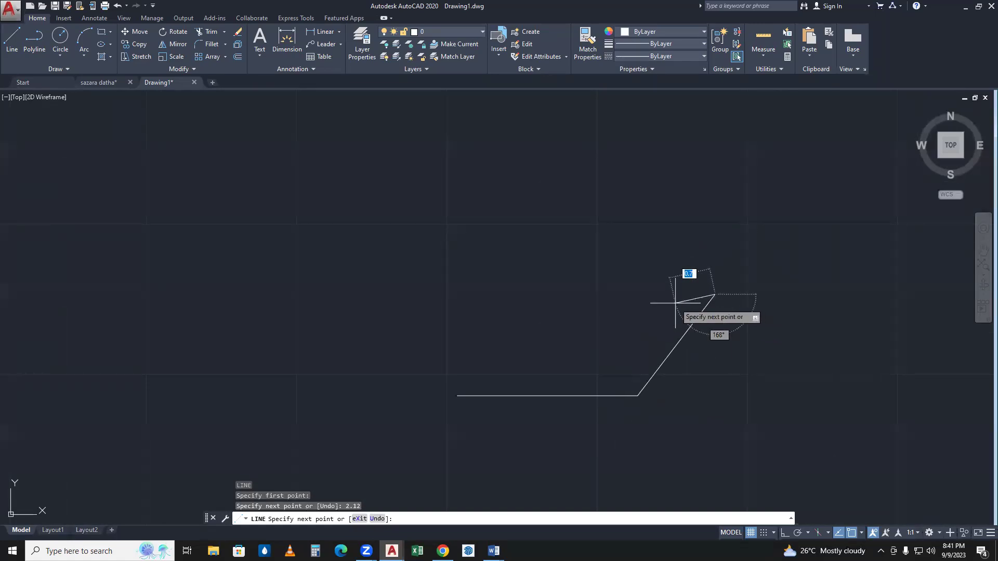
key("Return")
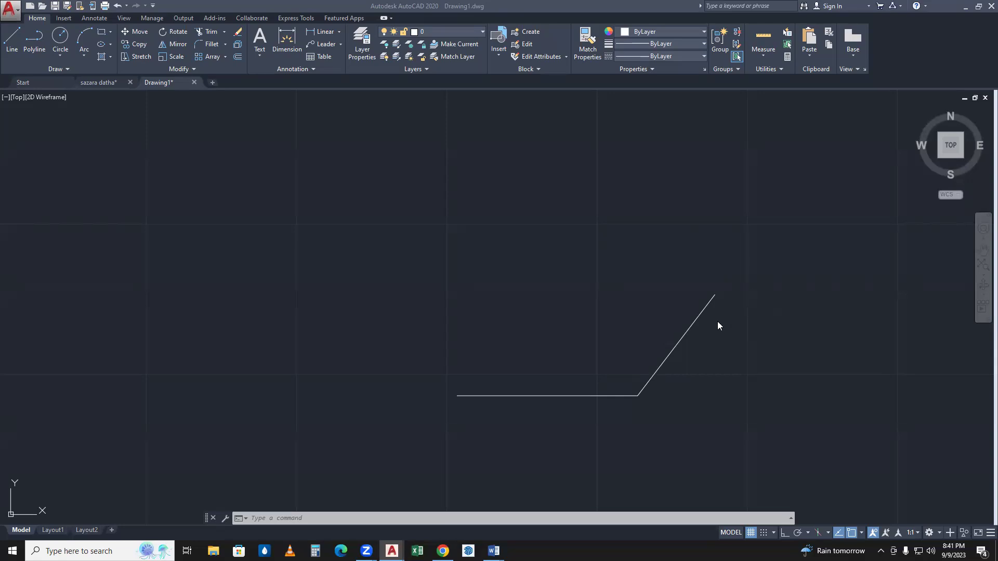
left_click(693, 324)
left_click(694, 323)
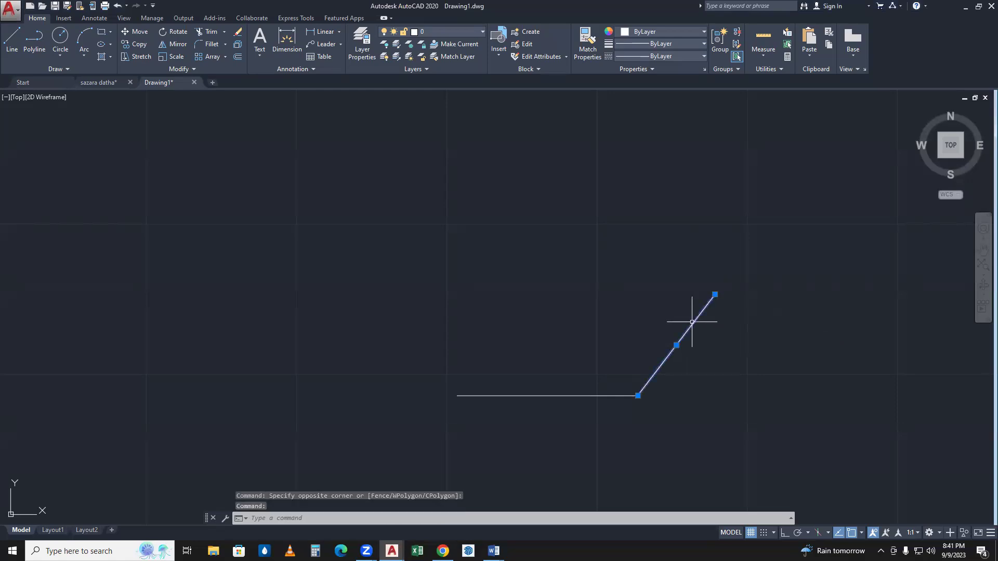
- Draw a 2.83-long line from the sloping edge's upper endpoint, up and left at about 143°, perpendicular to that edge
type("l")
key("Return")
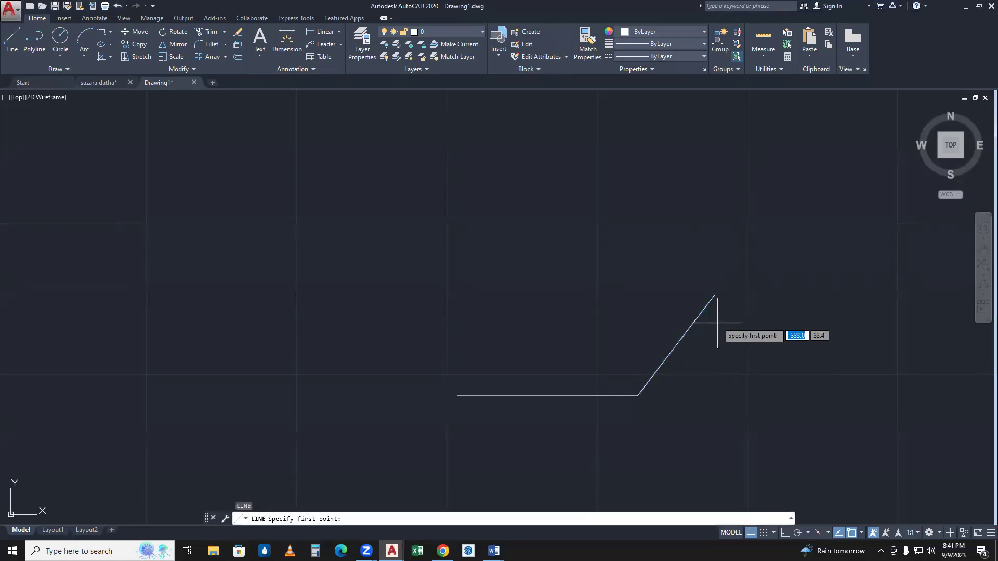
left_click(715, 295)
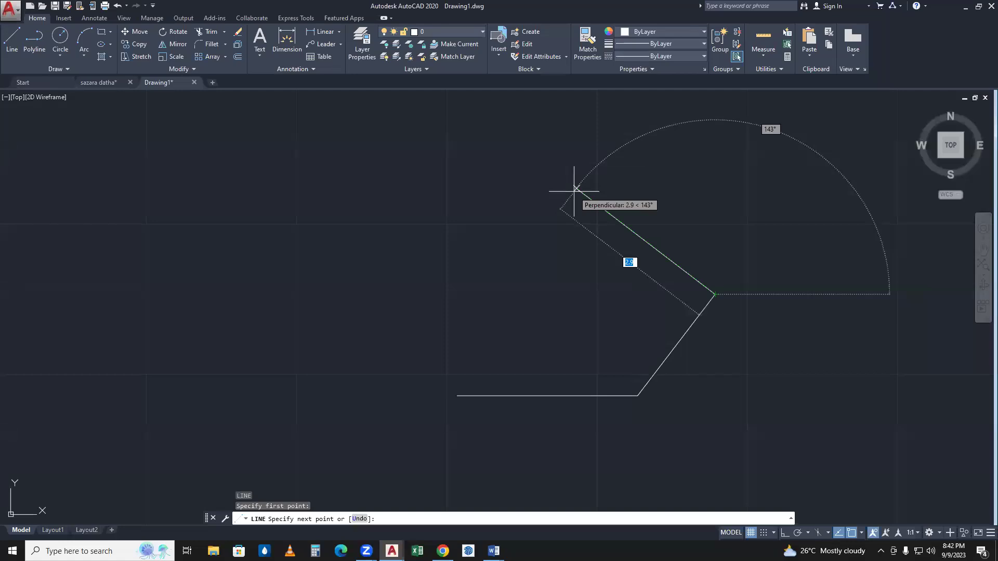
type("2.83")
key("Return")
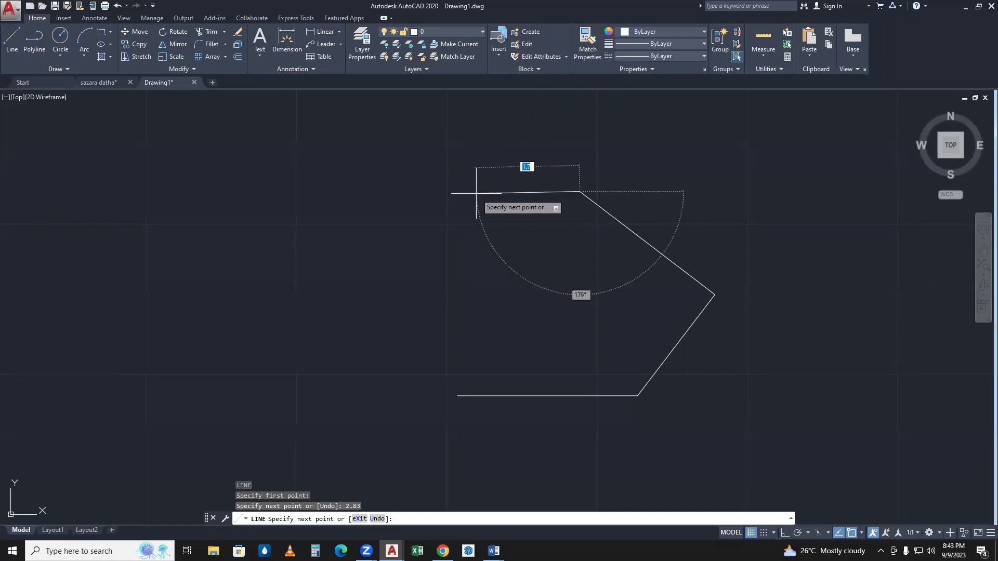
- Turn ortho on and continue the outline with a 2-unit horizontal top edge running left
key("F8")
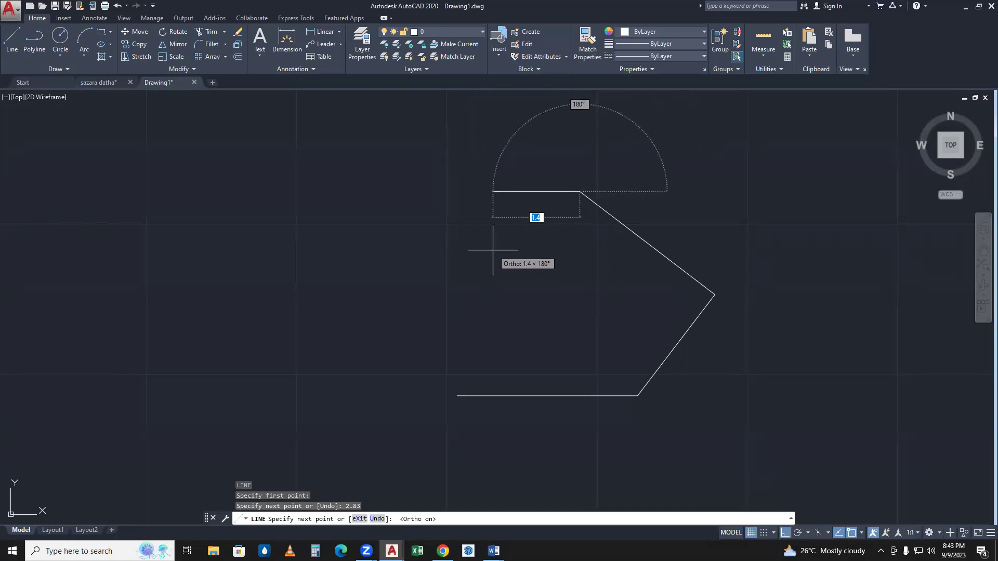
type("2")
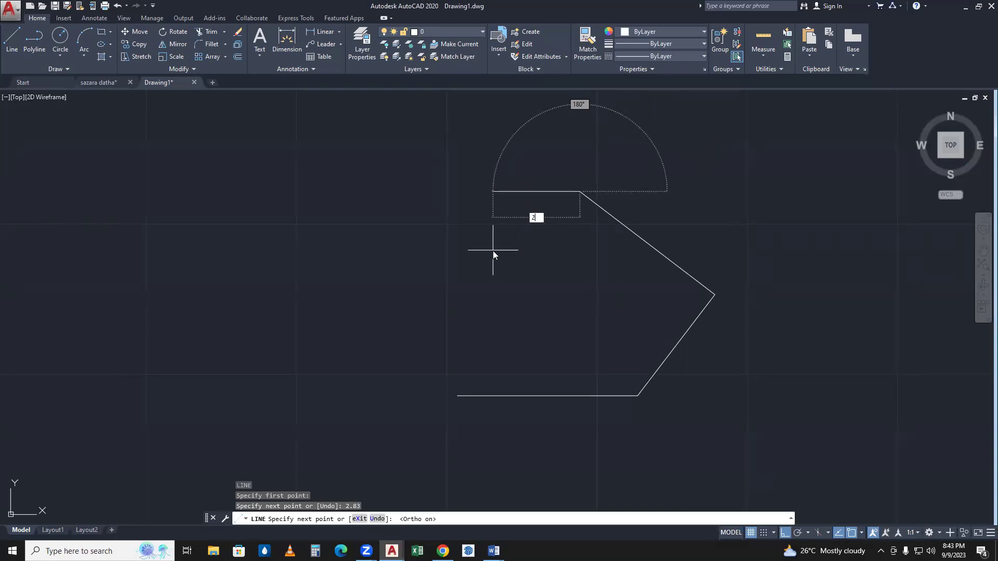
key("Return")
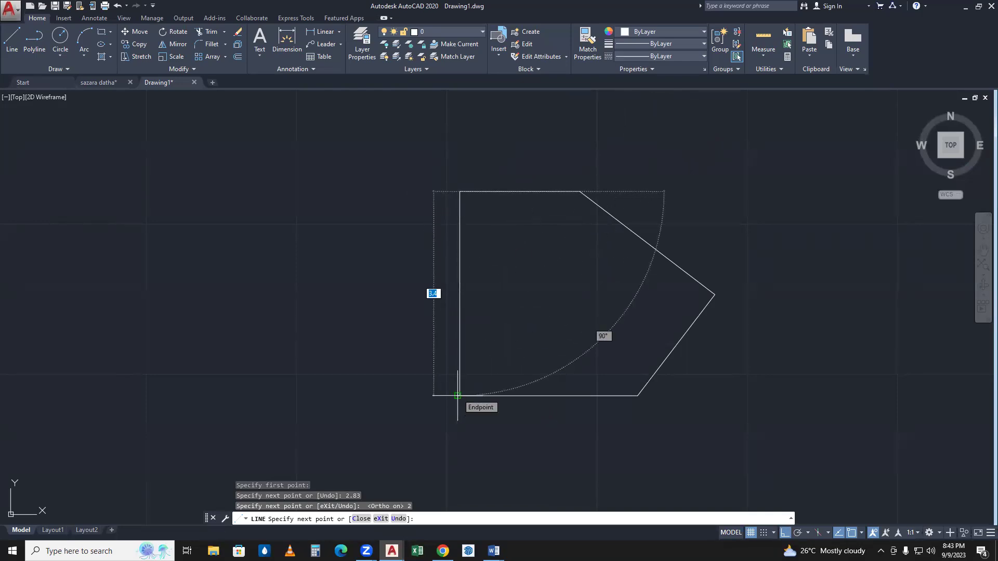
- Switch ortho off, close the outline from the top edge's left end to the base line's left endpoint, and end the line
scroll(458, 396, "up", 2)
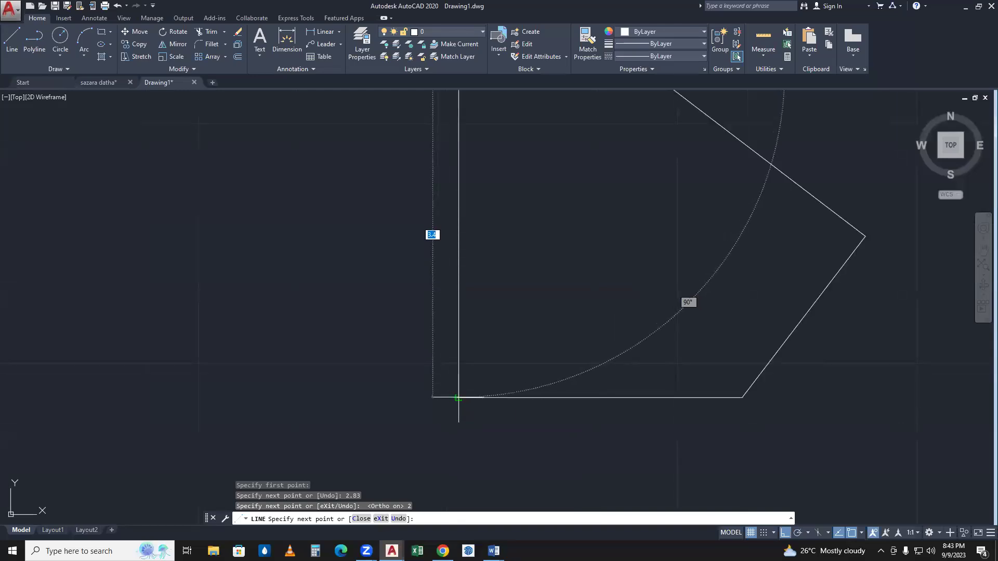
scroll(458, 398, "up", 2)
scroll(439, 397, "up", 1)
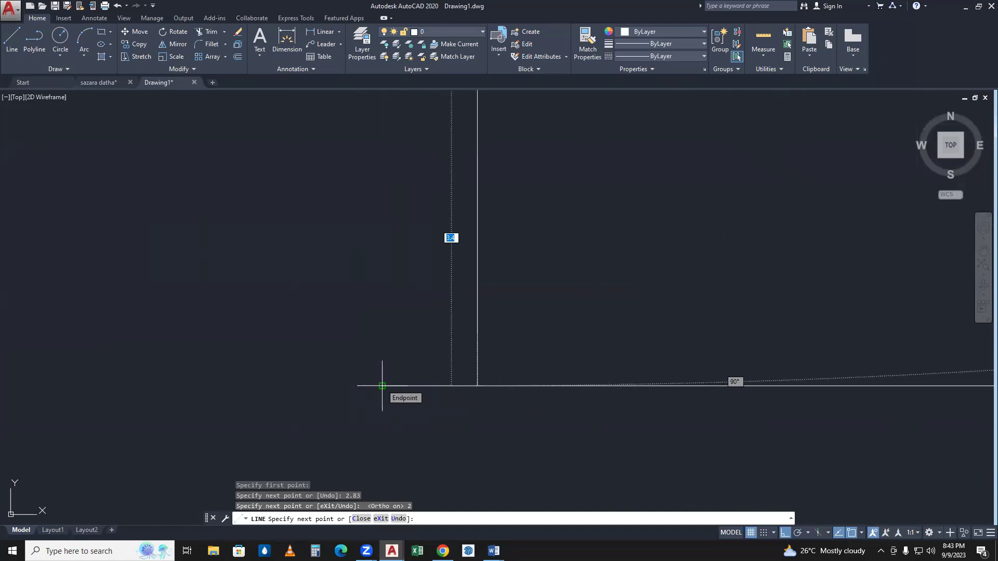
key("F8")
scroll(382, 385, "down", 8)
scroll(382, 385, "up", 5)
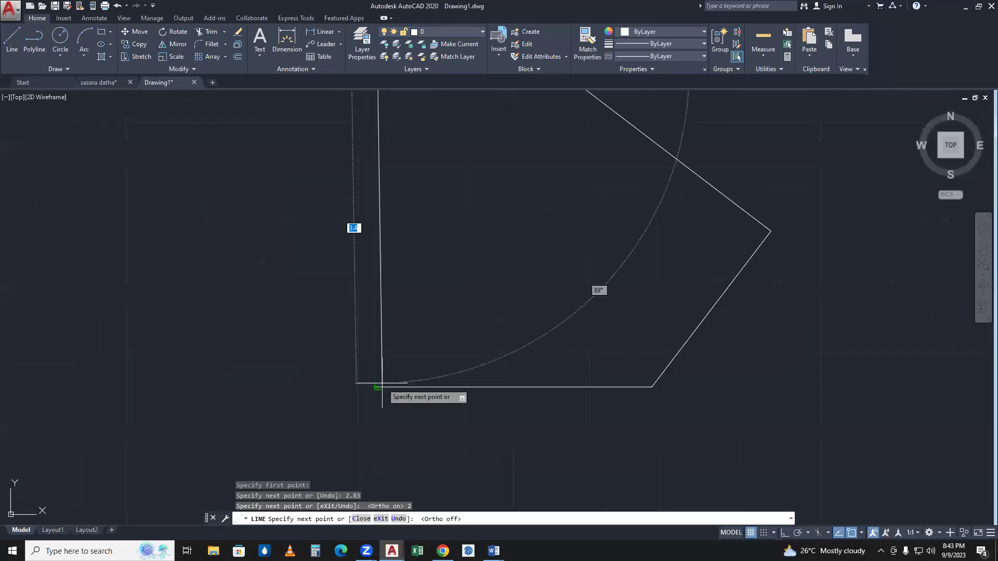
scroll(374, 390, "up", 3)
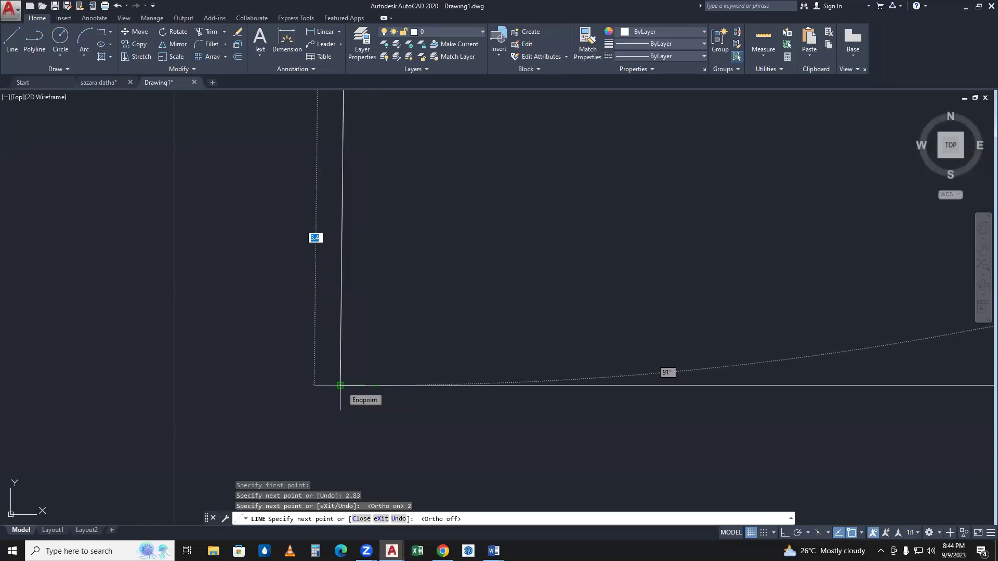
left_click(340, 385)
key("Return")
scroll(525, 314, "down", 3)
middle_click_drag(540, 272, 584, 419)
scroll(584, 419, "down", 5)
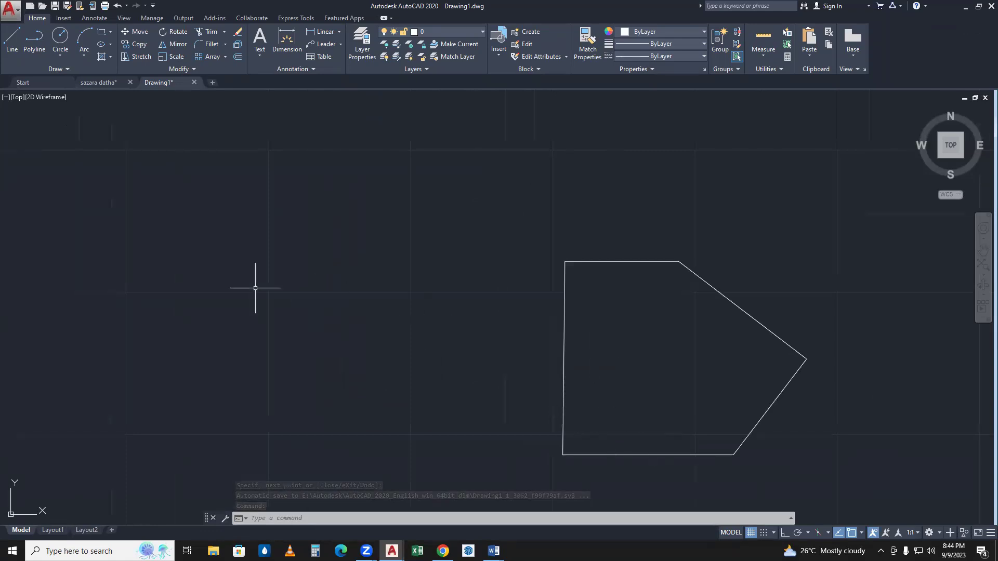
- Dimension the base line between its two endpoints, place the dimension below it, and leave the dimension command
type("DiM")
key("Return")
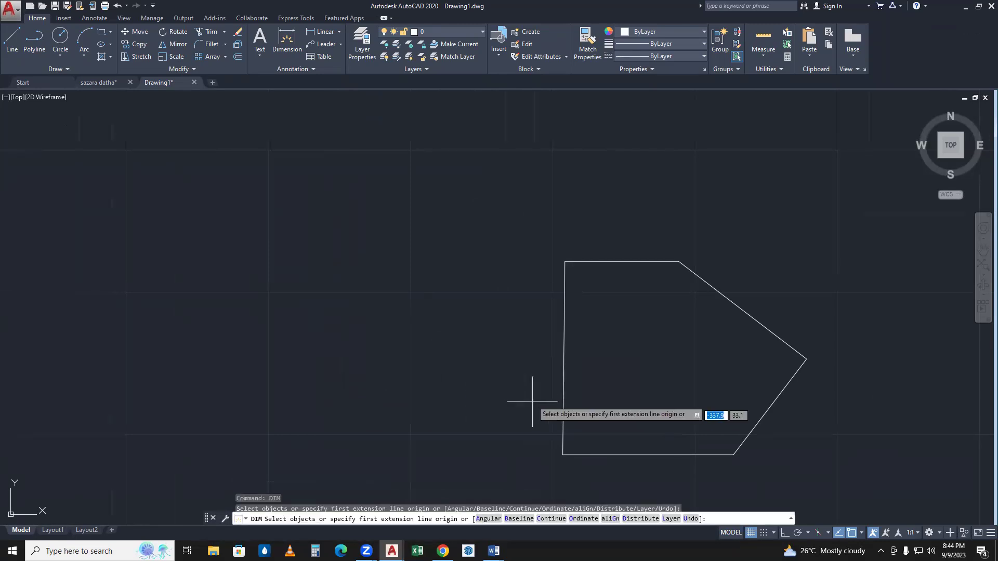
left_click(563, 453)
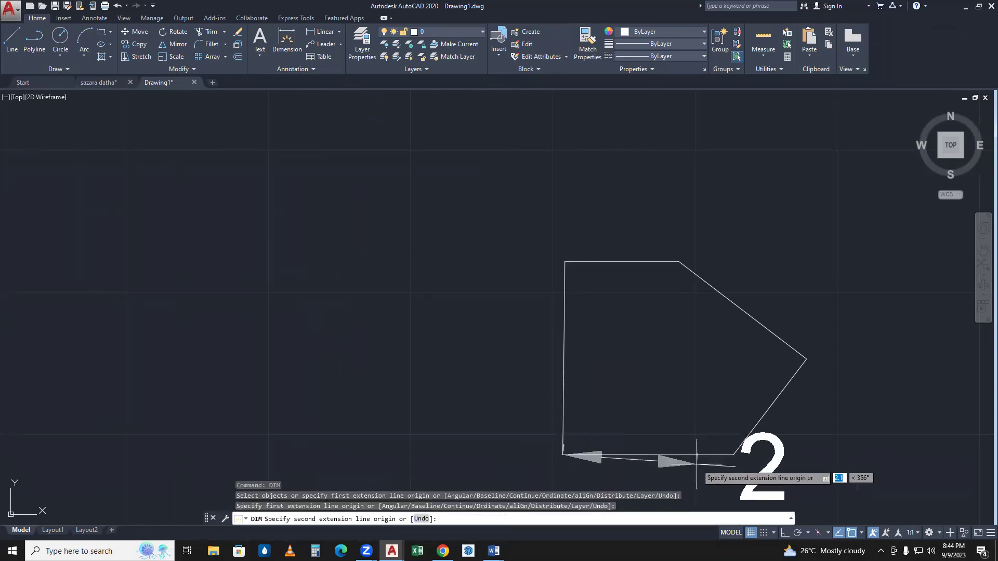
left_click(733, 455)
scroll(728, 448, "down", 3)
middle_click_drag(727, 448, 711, 402)
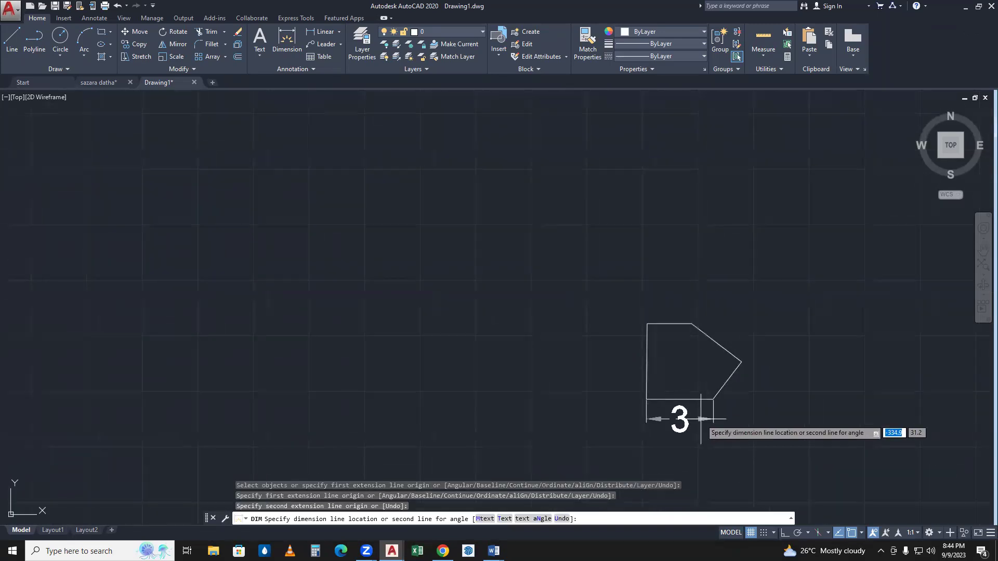
left_click(675, 422)
scroll(676, 426, "up", 2)
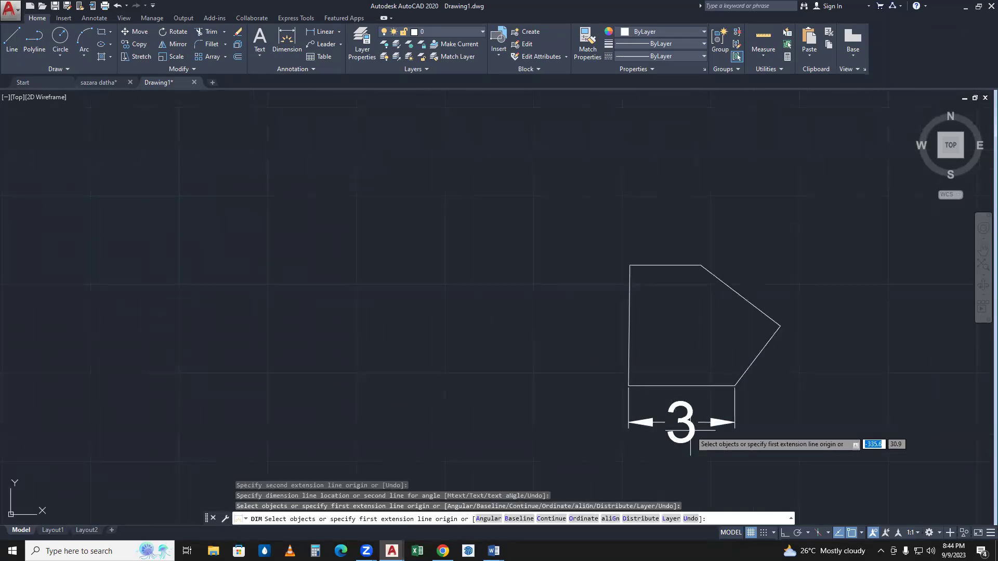
scroll(689, 427, "up", 2)
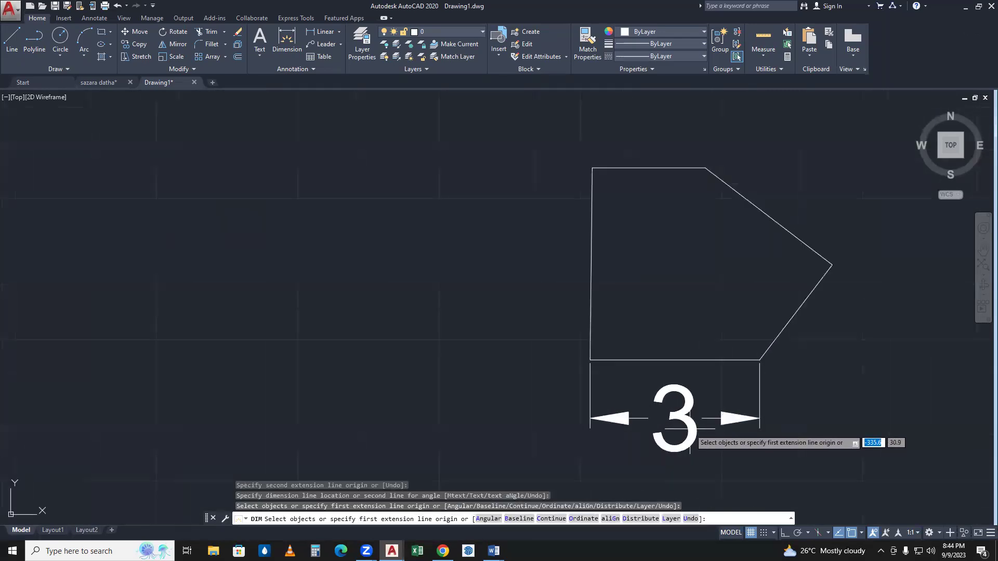
left_click(690, 428)
key("Escape")
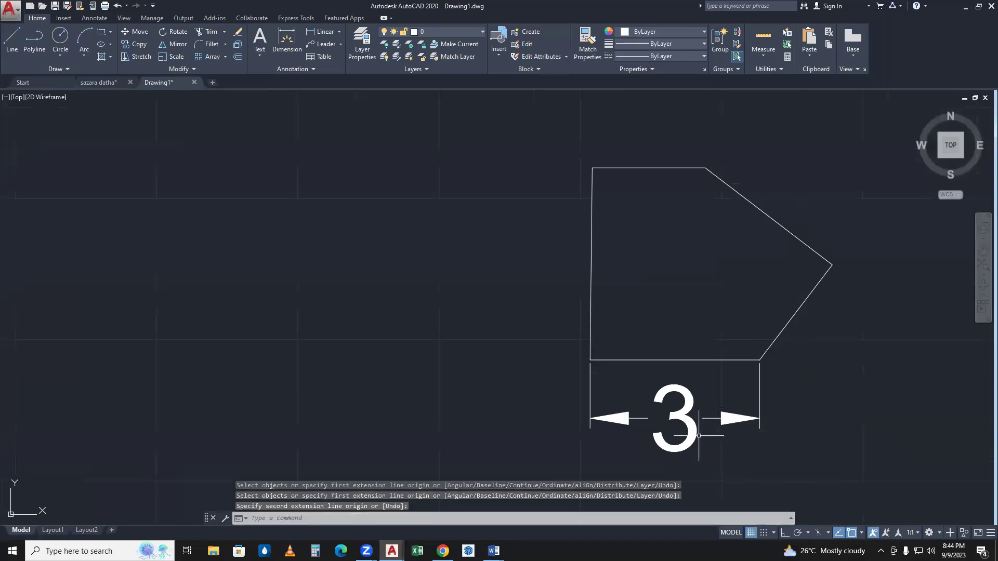
left_click(698, 422)
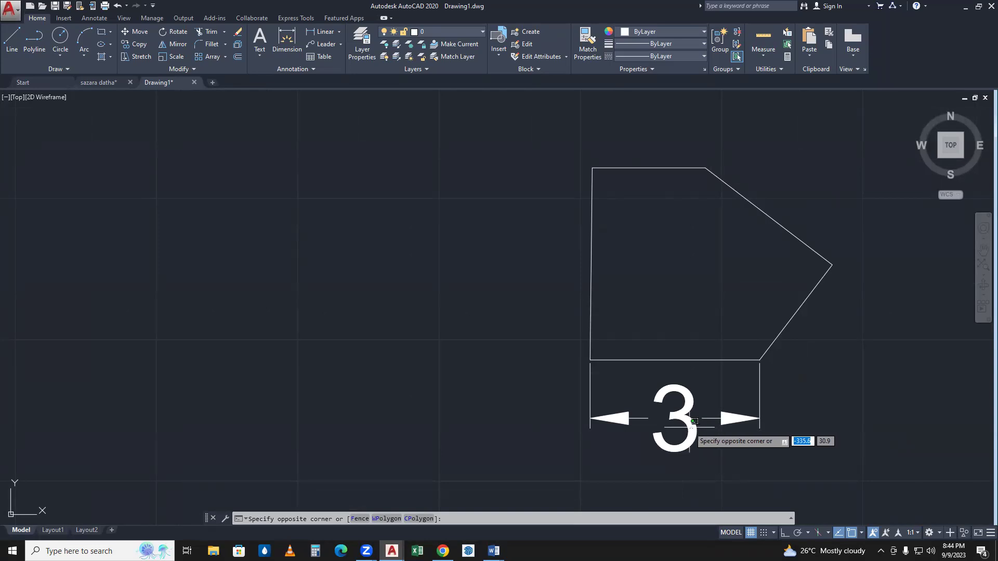
middle_click_drag(697, 422, 612, 424)
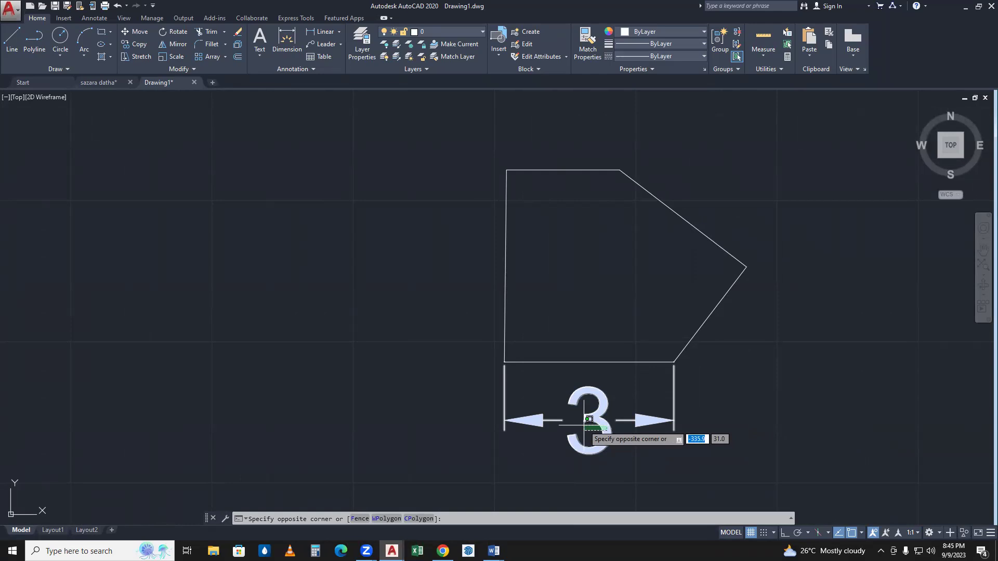
left_click(727, 444)
left_click(743, 451)
left_click(597, 412)
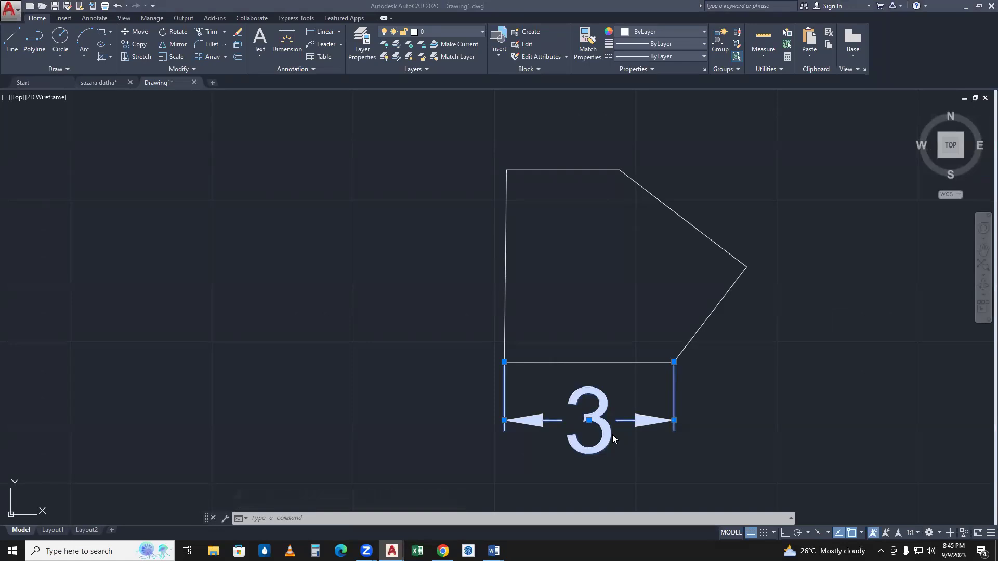
left_click(630, 448)
key("Escape")
- Modify the Standard dimension style to use a text height of 0.5, and apply the change to the drawing
type("dimsty")
key("Return")
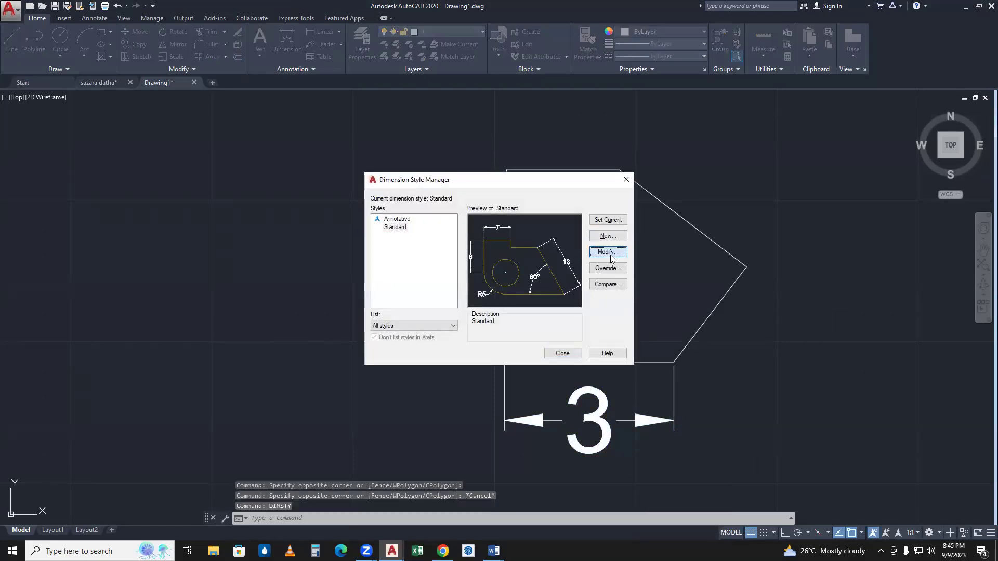
left_click(609, 252)
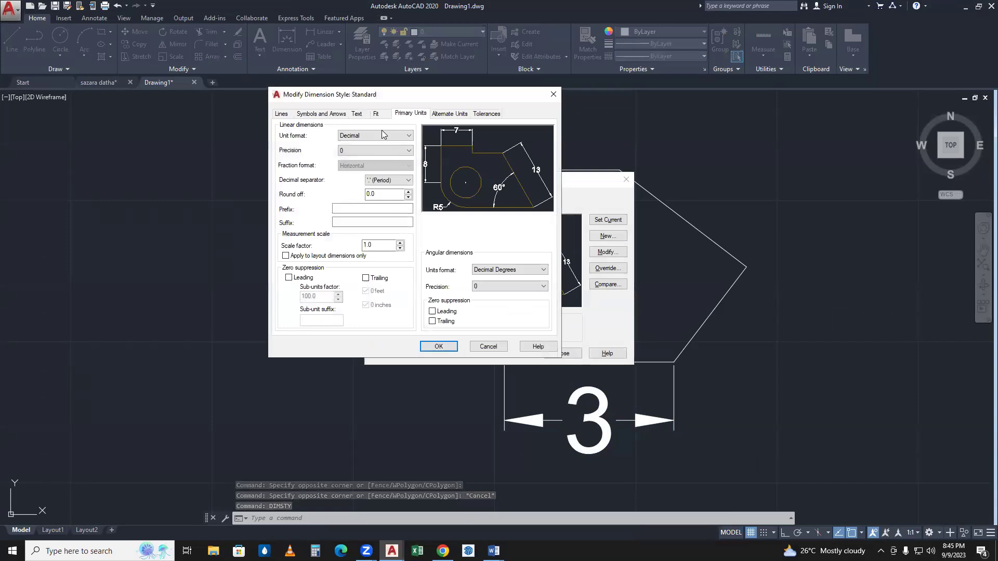
left_click(359, 114)
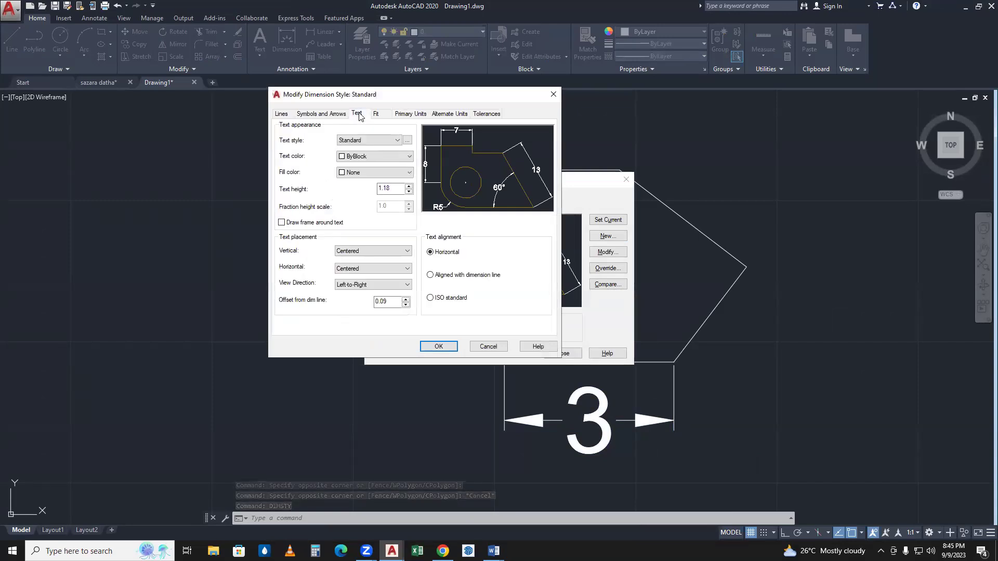
left_click(409, 192)
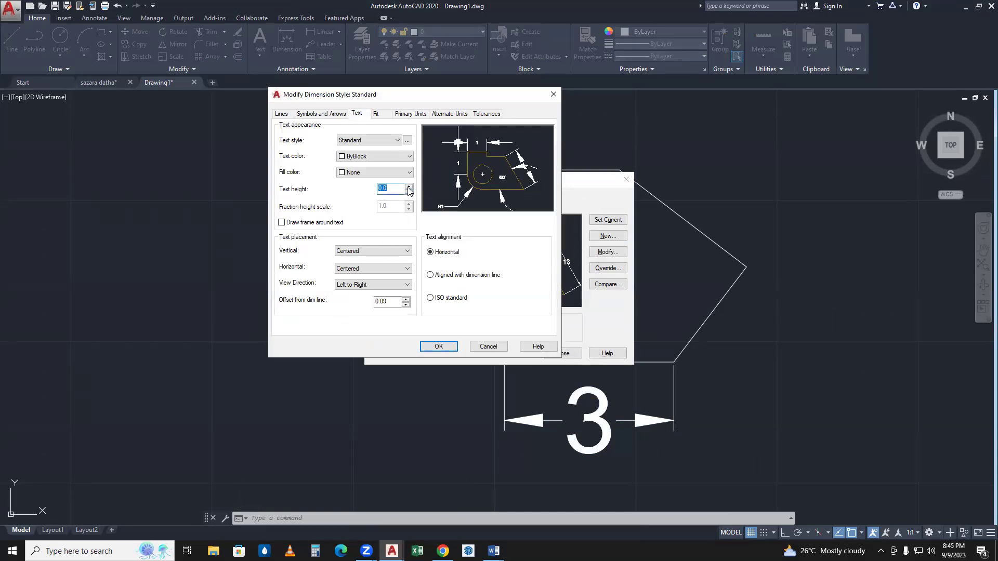
left_click(408, 187)
left_click(408, 189)
left_click(409, 193)
left_click(408, 192)
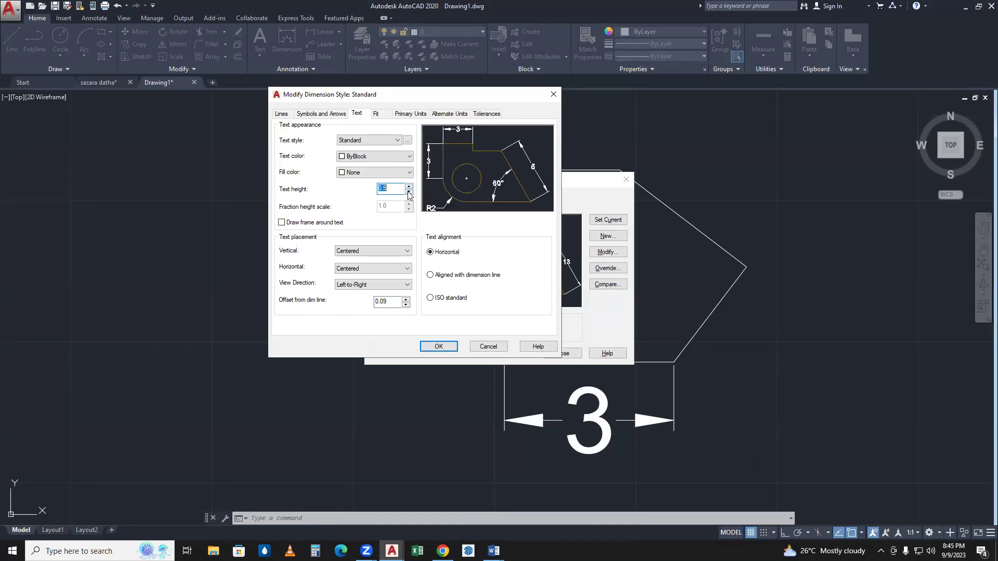
left_click(439, 346)
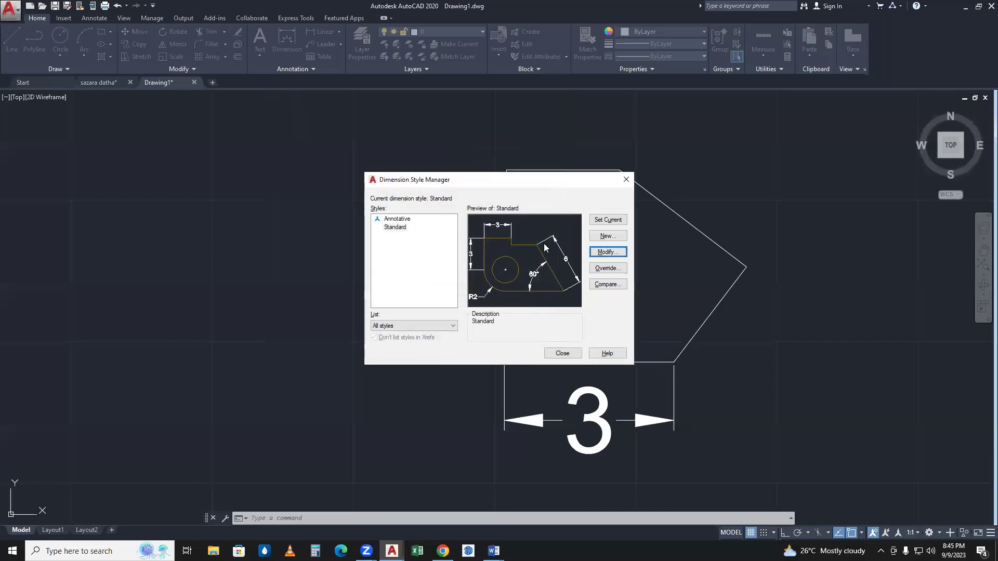
left_click(562, 353)
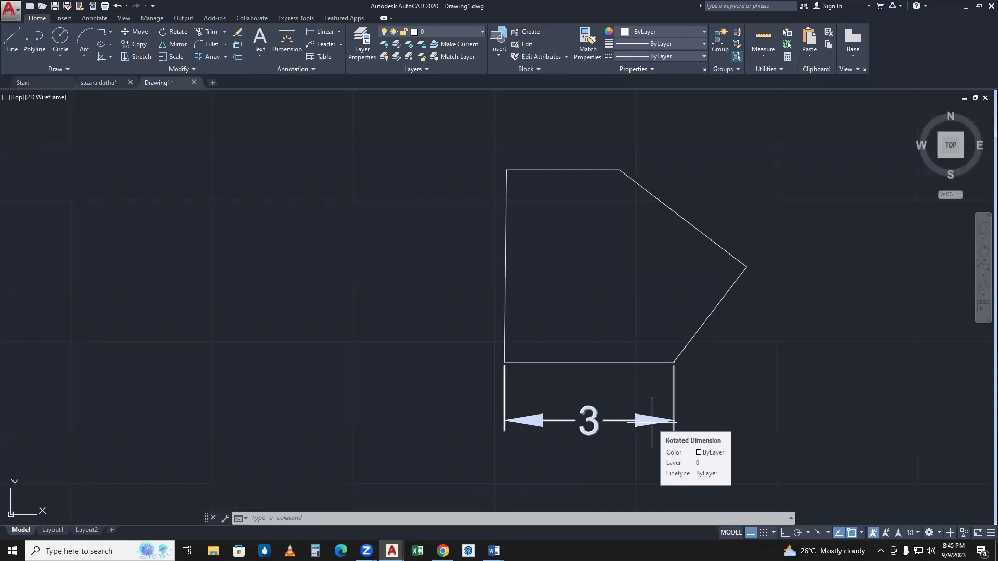
- Reduce the Standard dimension style's arrow size to 0.18 and set the style current
type("d")
key("Return")
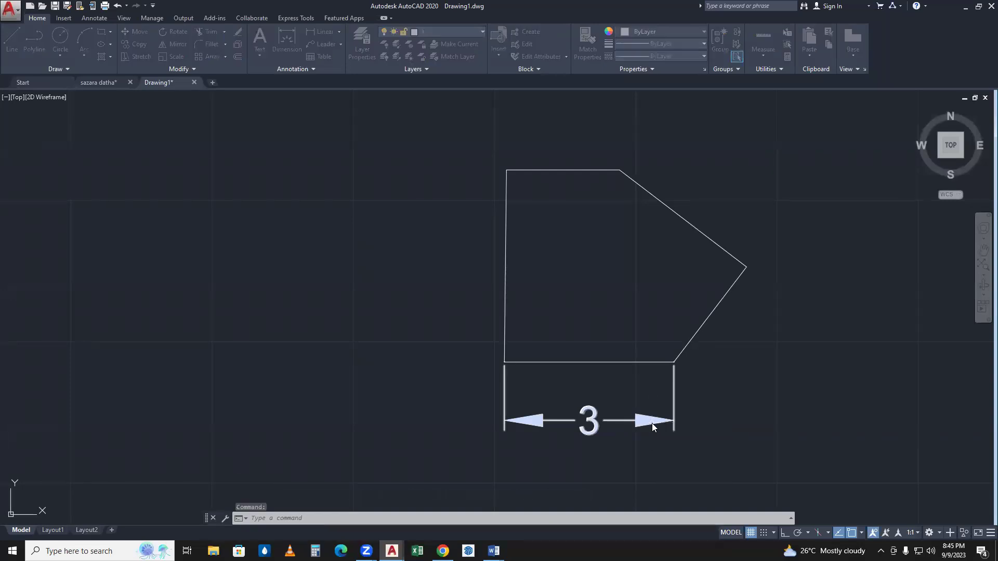
left_click(608, 253)
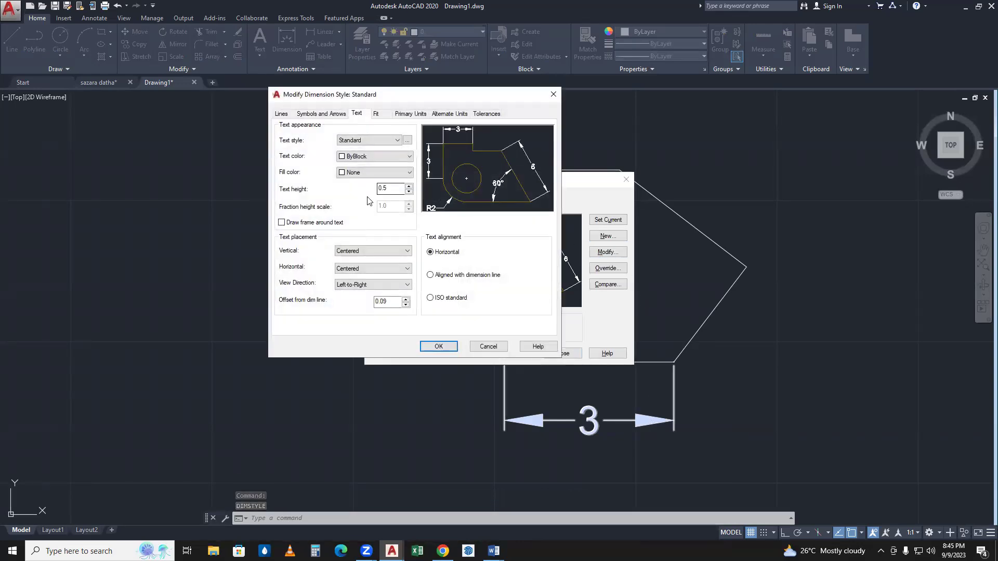
left_click(321, 114)
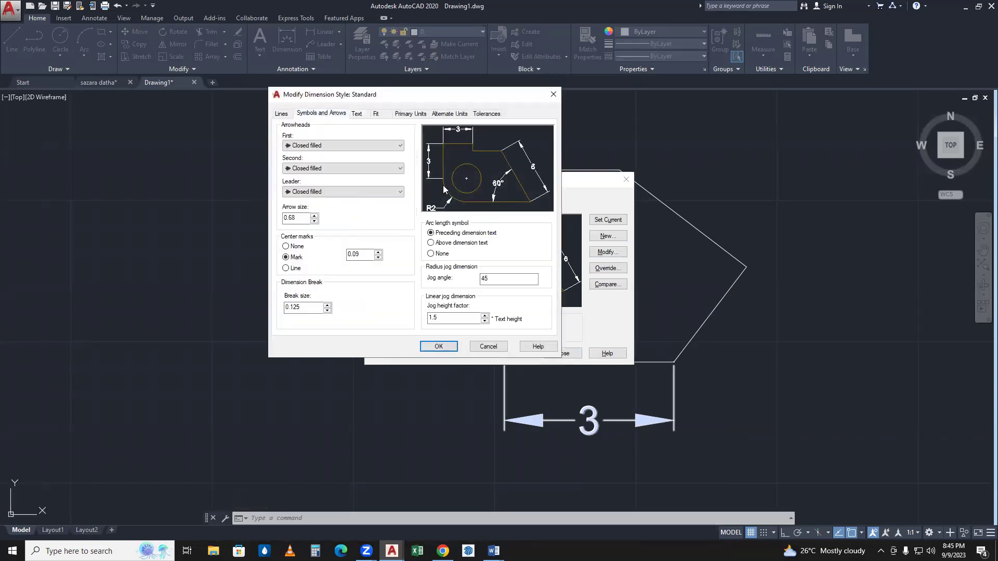
left_click(314, 221)
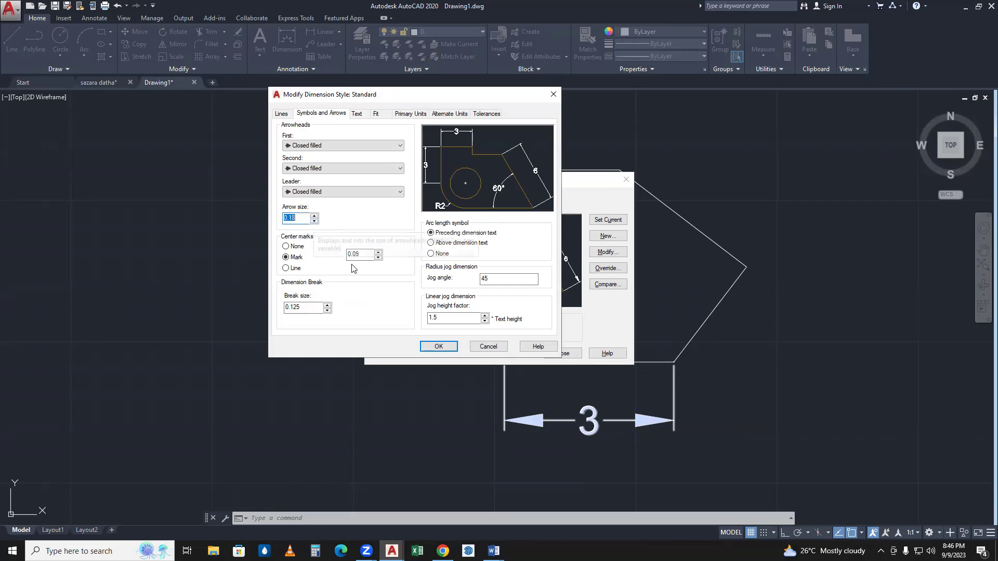
left_click(438, 347)
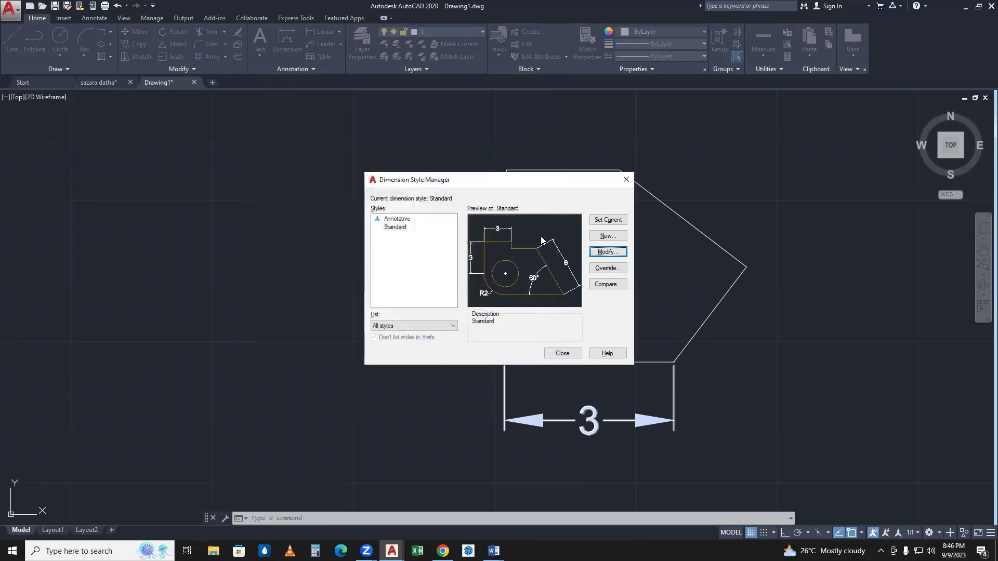
left_click(611, 222)
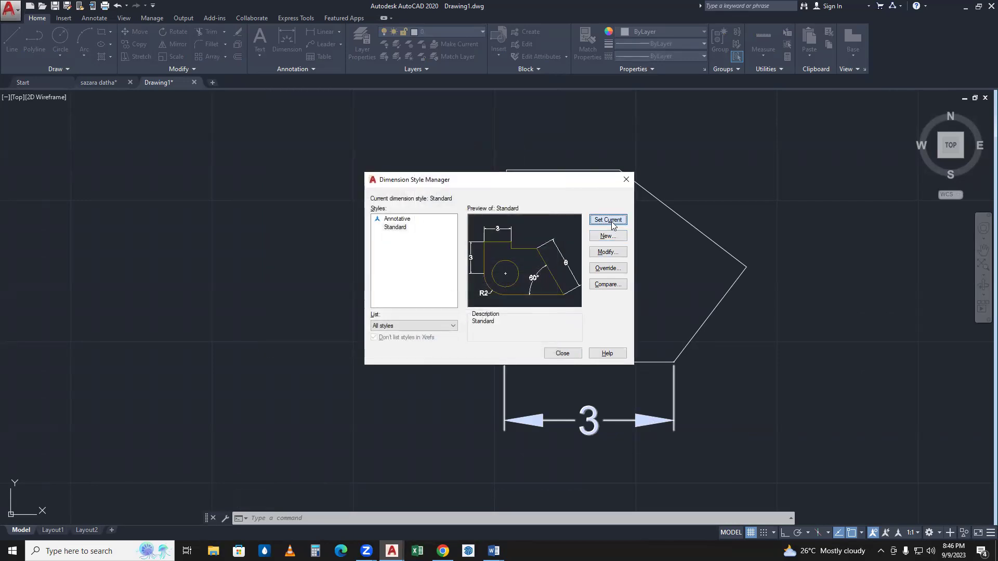
left_click(562, 353)
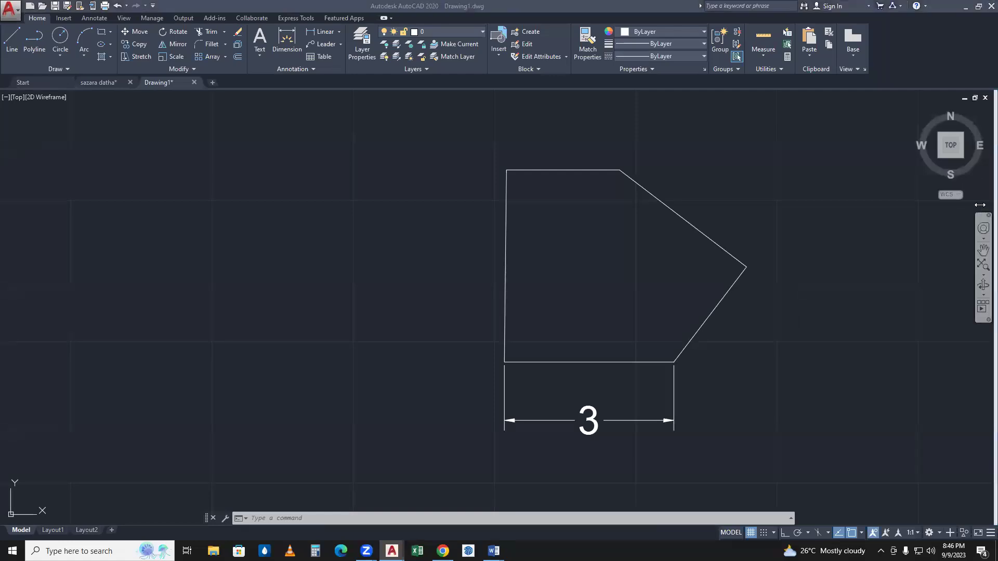
left_click(703, 345)
left_click(696, 334)
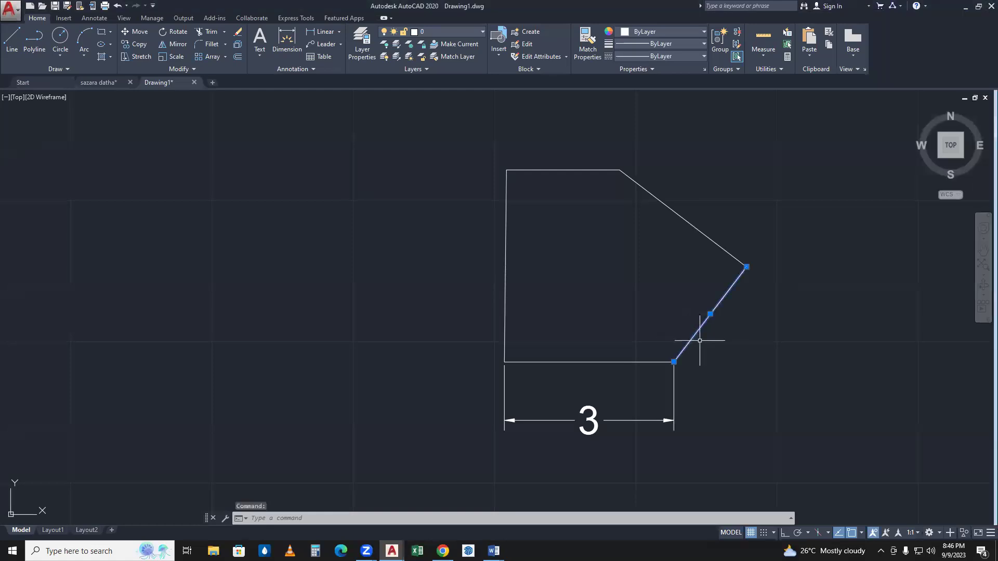
key("Escape")
left_click(725, 373)
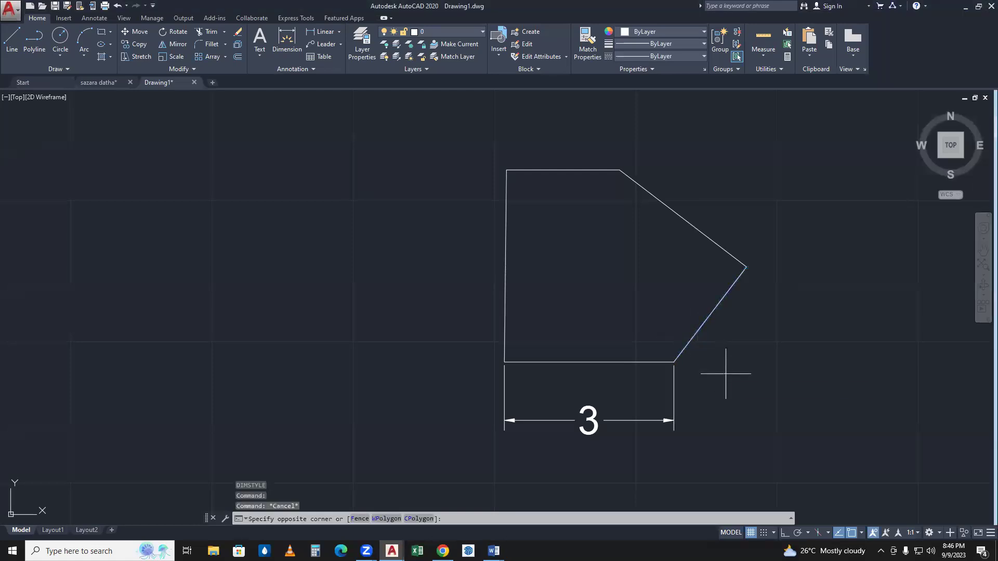
left_click(722, 373)
- Add an aligned dimension to the lower-right slanted edge of the outline, placed just outside the shape
type("d")
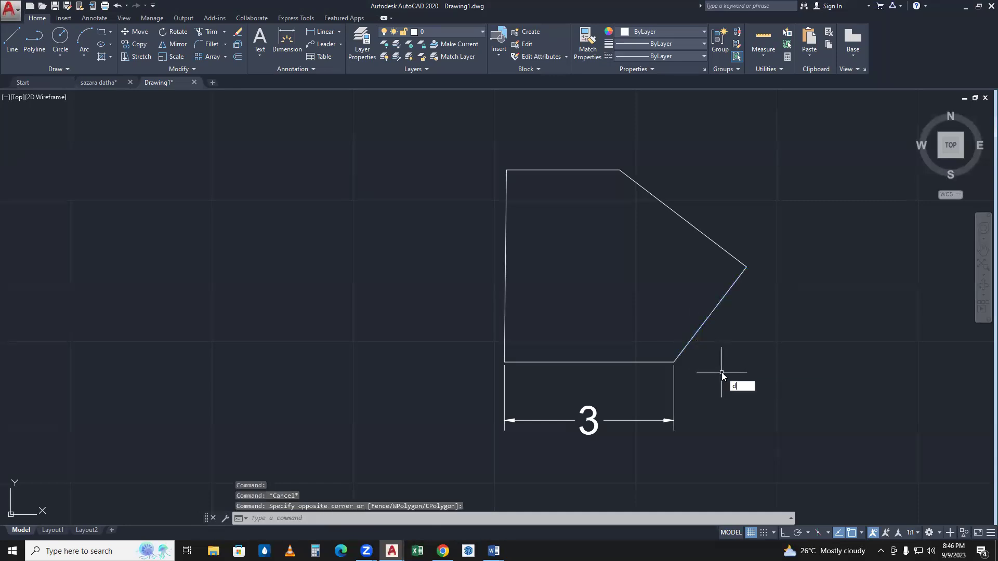
type("i")
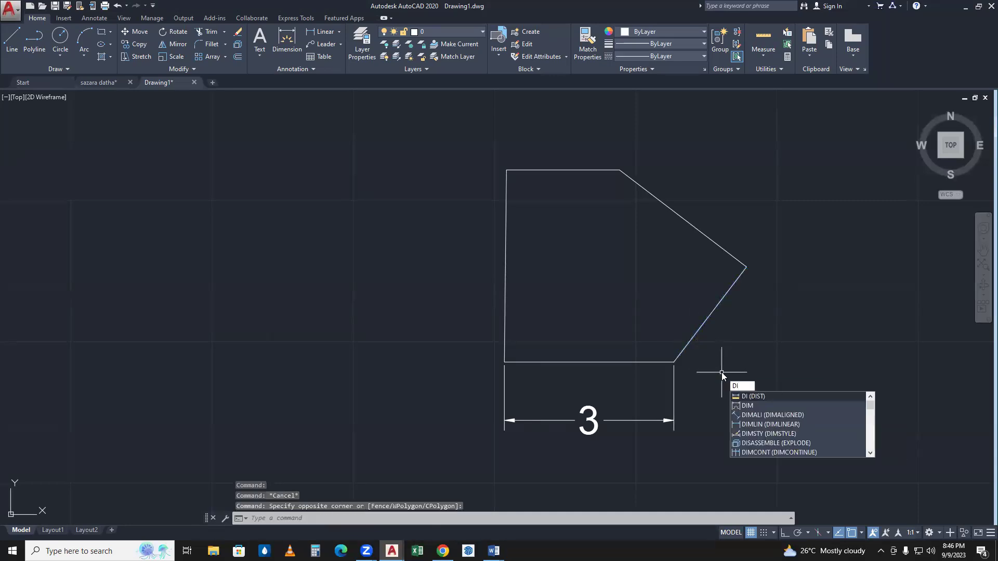
type("ma")
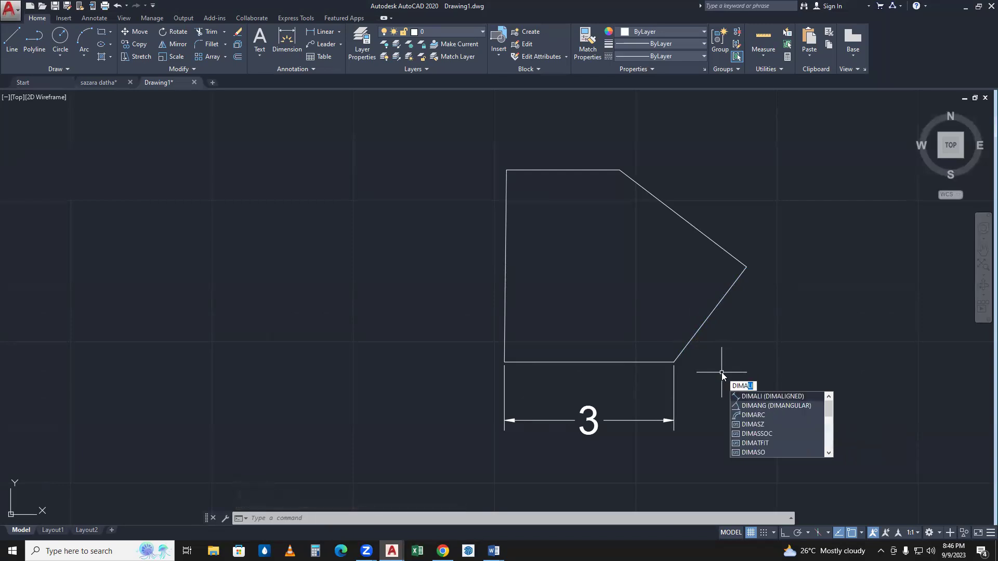
key("Return")
left_click(674, 363)
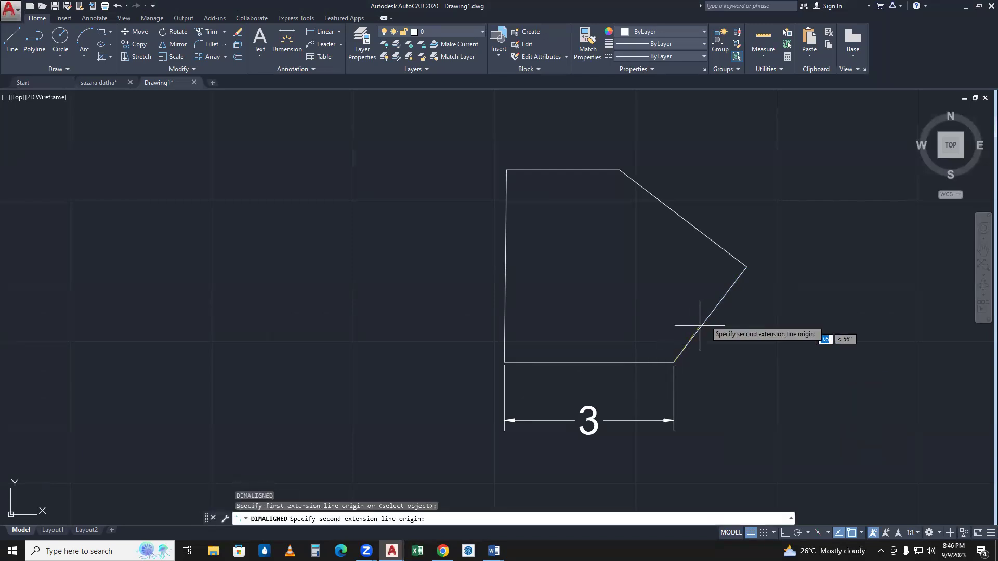
left_click(746, 267)
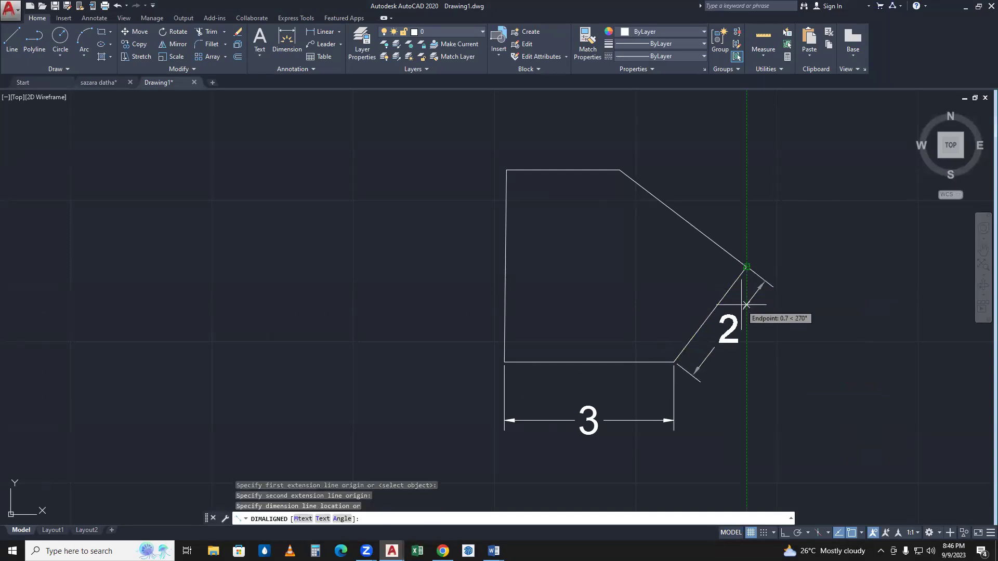
middle_click_drag(746, 305, 703, 314)
left_click(696, 324)
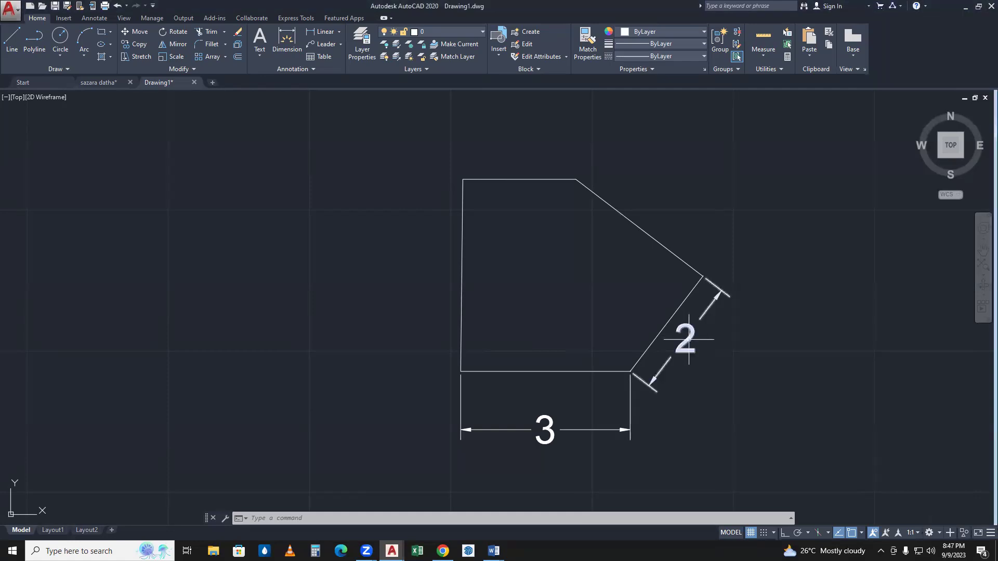
- Check the edge lengths on the reference drawing in Chrome, and return to Drawing1.dwg in AutoCAD
left_click(442, 551)
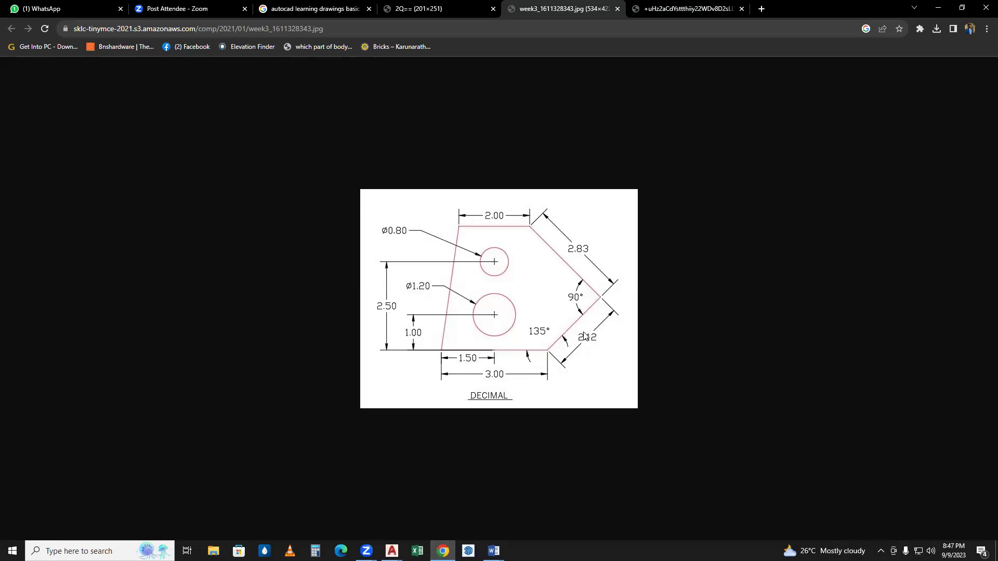
mouse_move(392, 551)
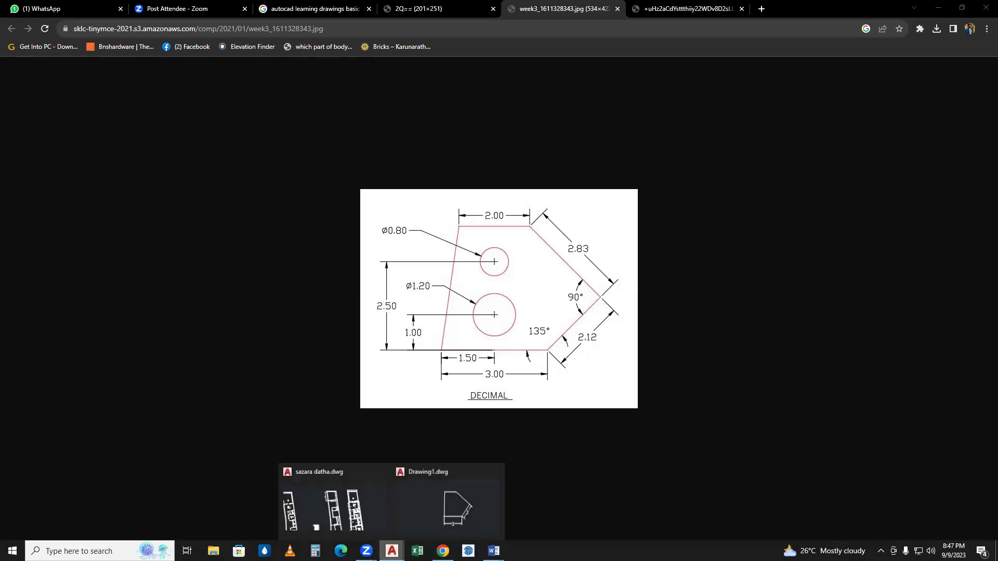
left_click(419, 515)
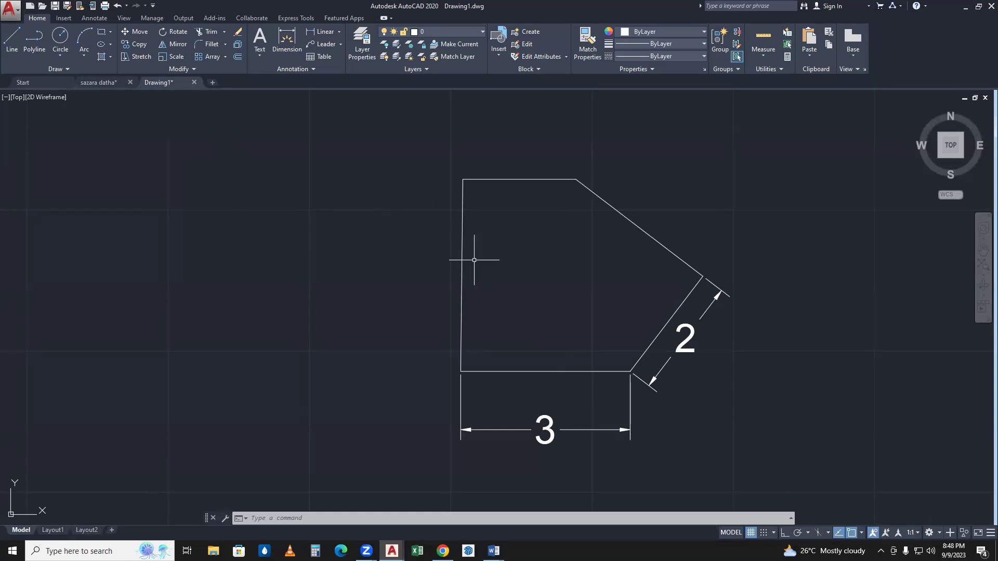
- Modify the Standard dimension style so linear dimensions use a precision of 0.00
left_click(512, 289)
key("Escape")
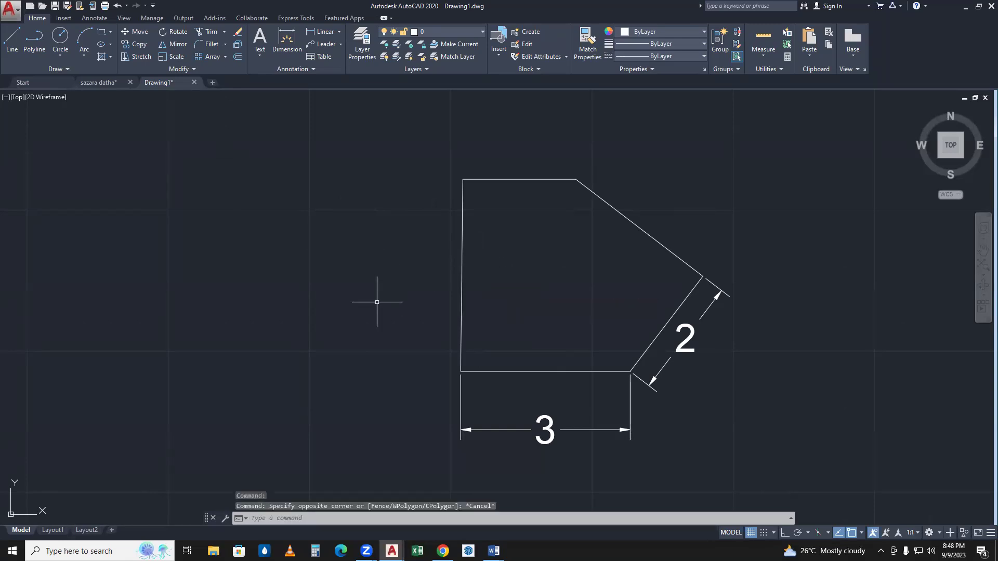
type("DIMSTY")
key("Return")
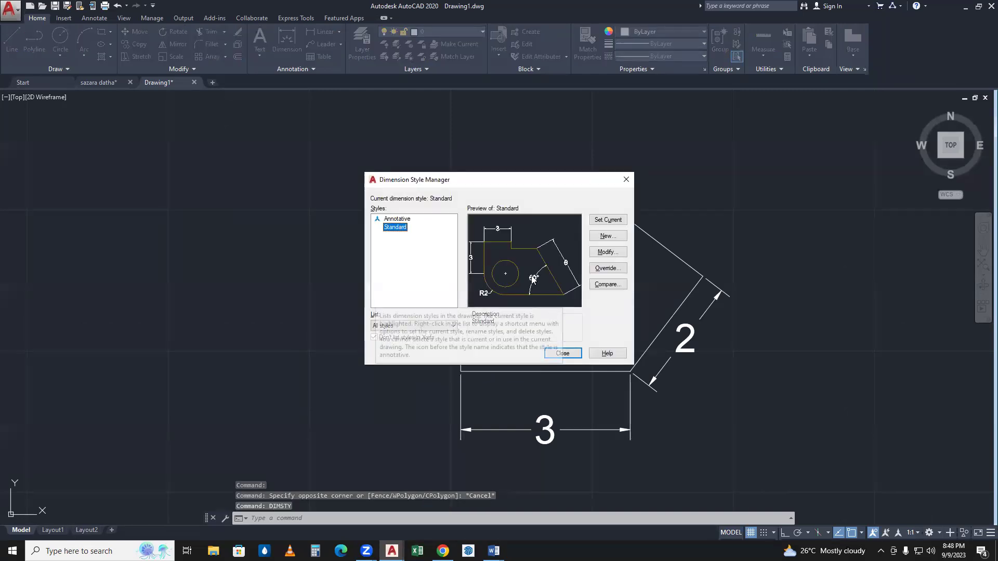
left_click(609, 251)
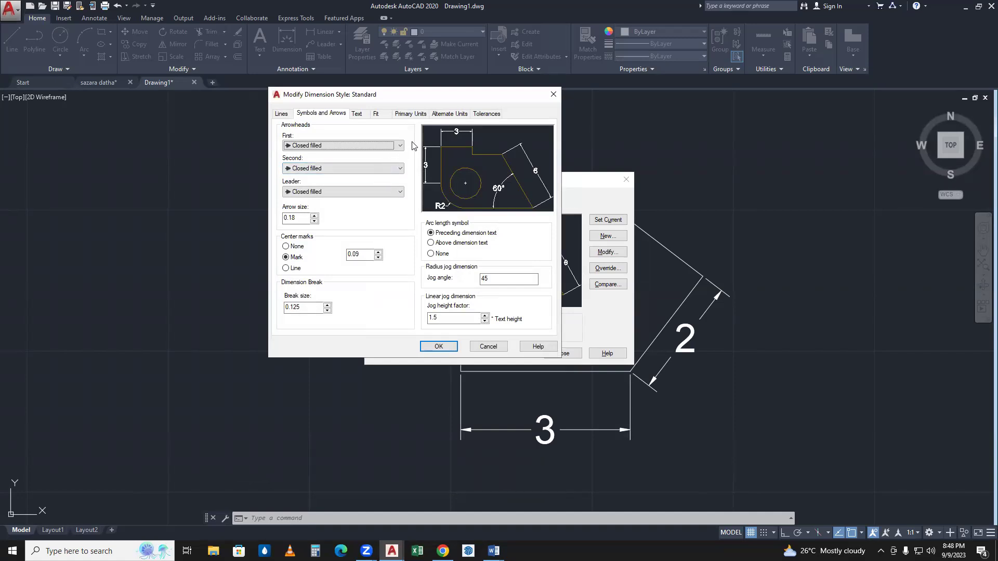
left_click(409, 114)
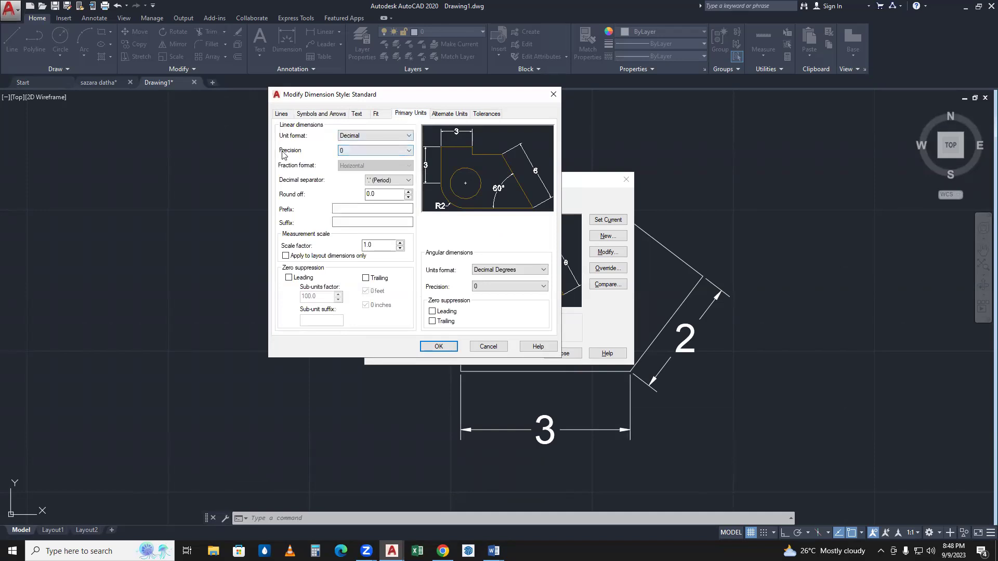
left_click(345, 152)
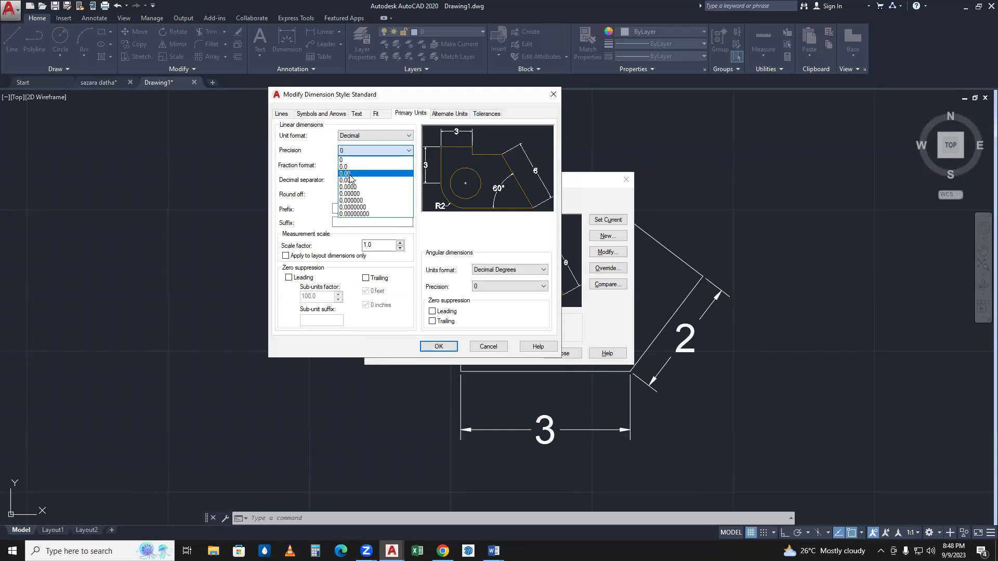
left_click(347, 174)
left_click(439, 347)
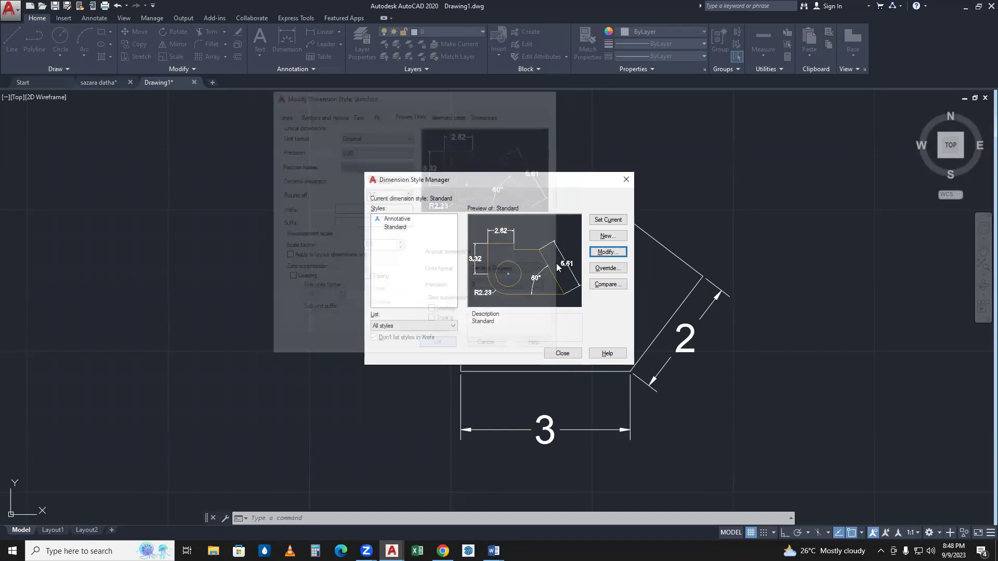
left_click(563, 353)
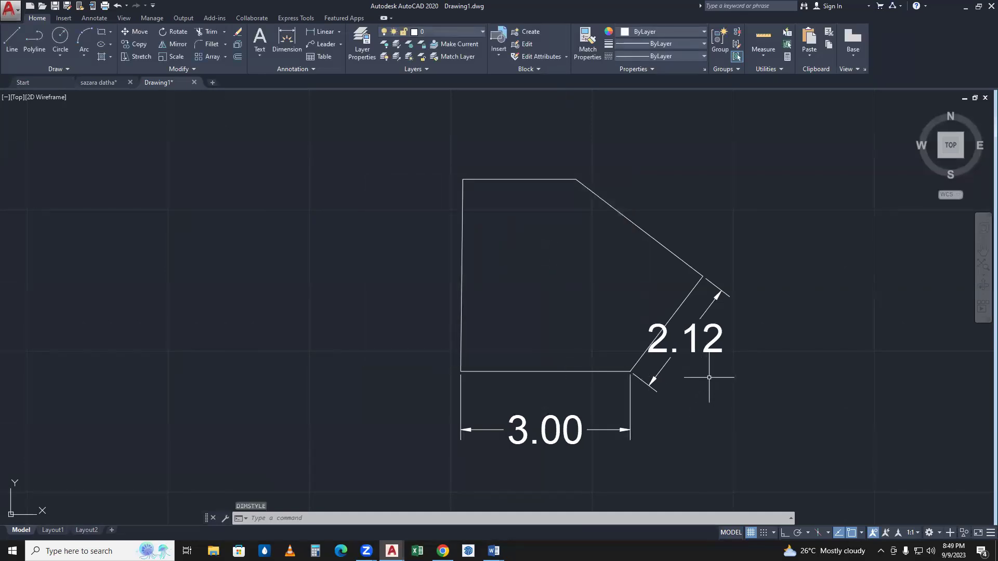
- Move the lower-right slanted edge's dimension farther outward so its text clears the edge, and deselect it
left_click(693, 336)
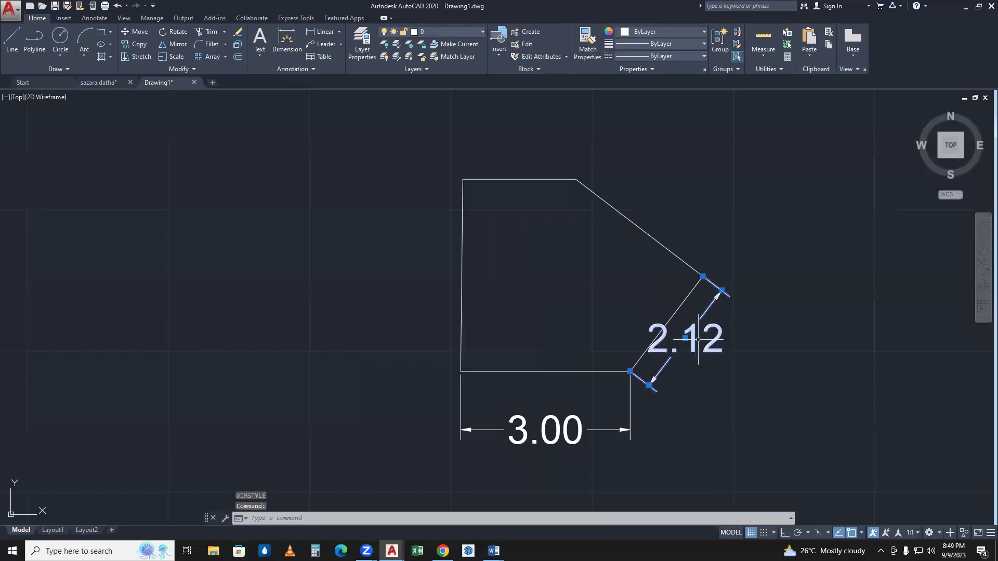
left_click(685, 339)
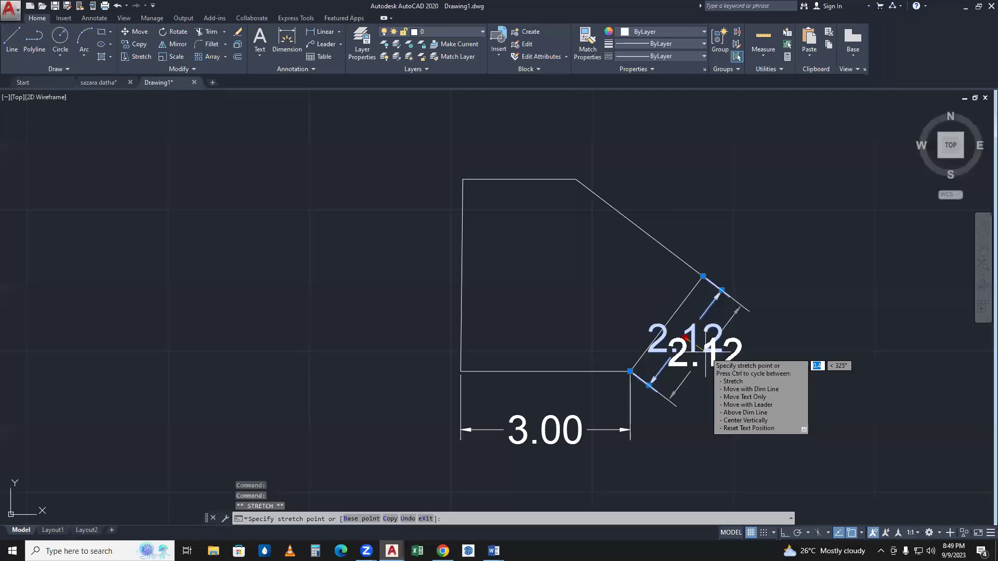
left_click(700, 349)
mouse_move(700, 349)
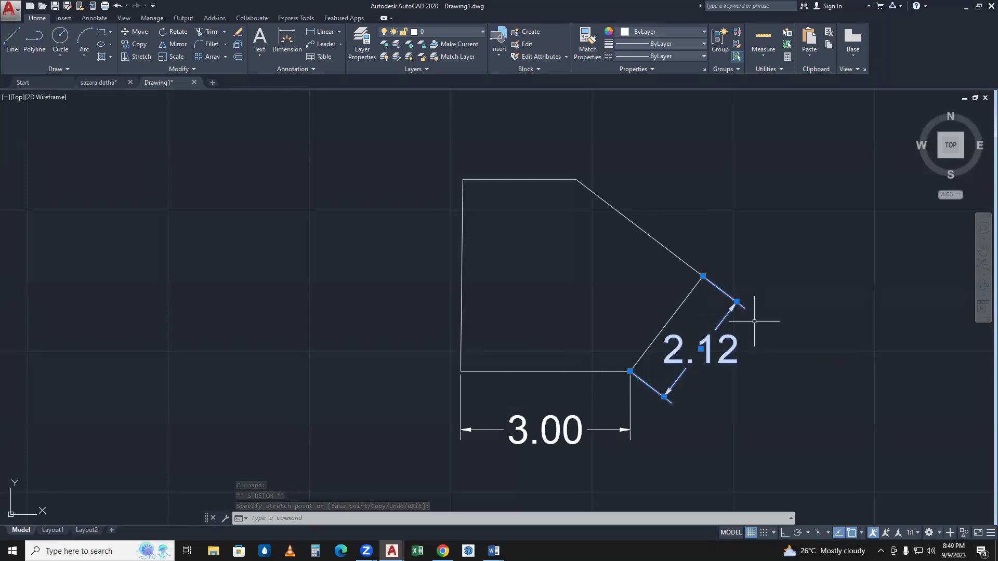
left_click(783, 359)
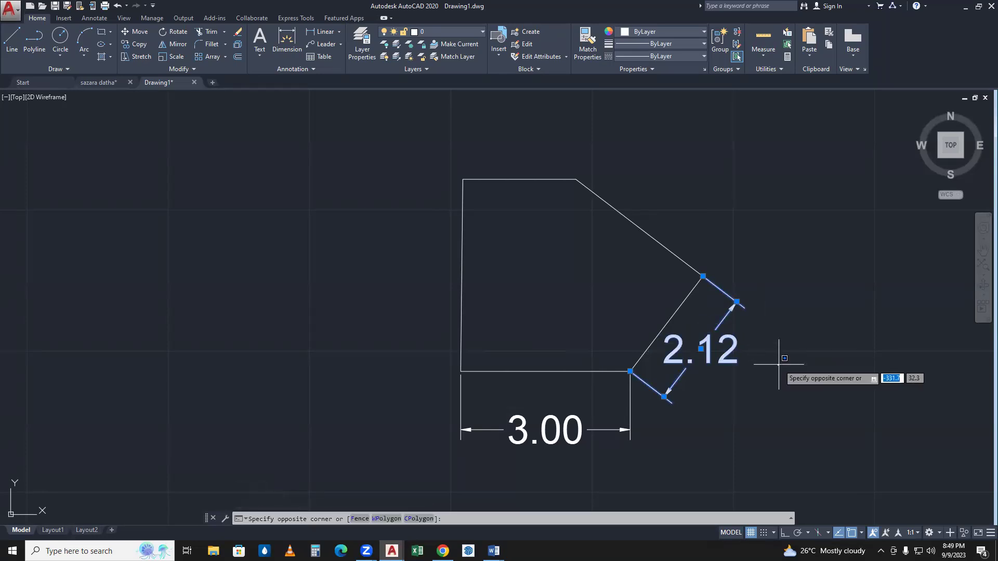
key("Escape")
left_click(778, 358)
left_click(775, 359)
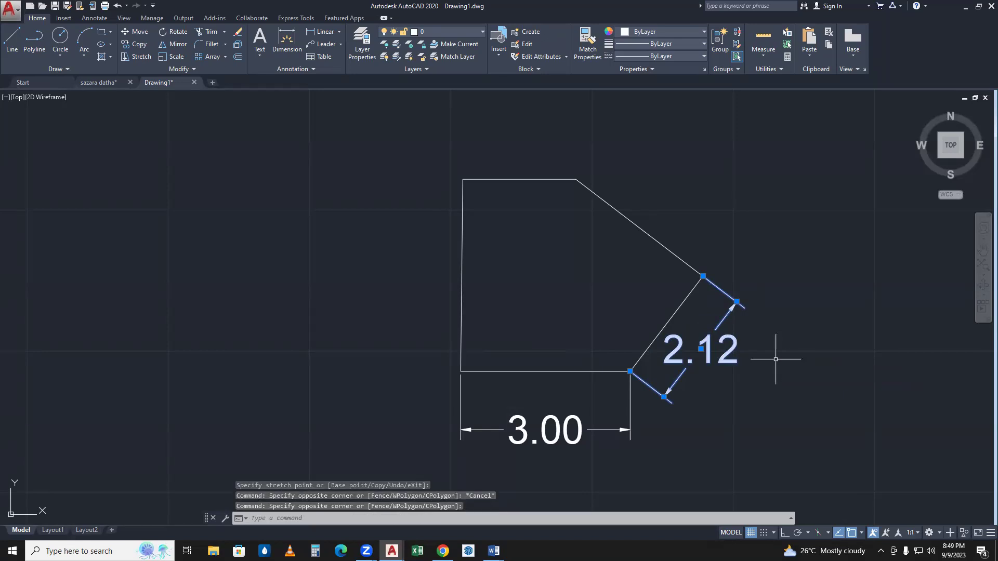
key("Escape")
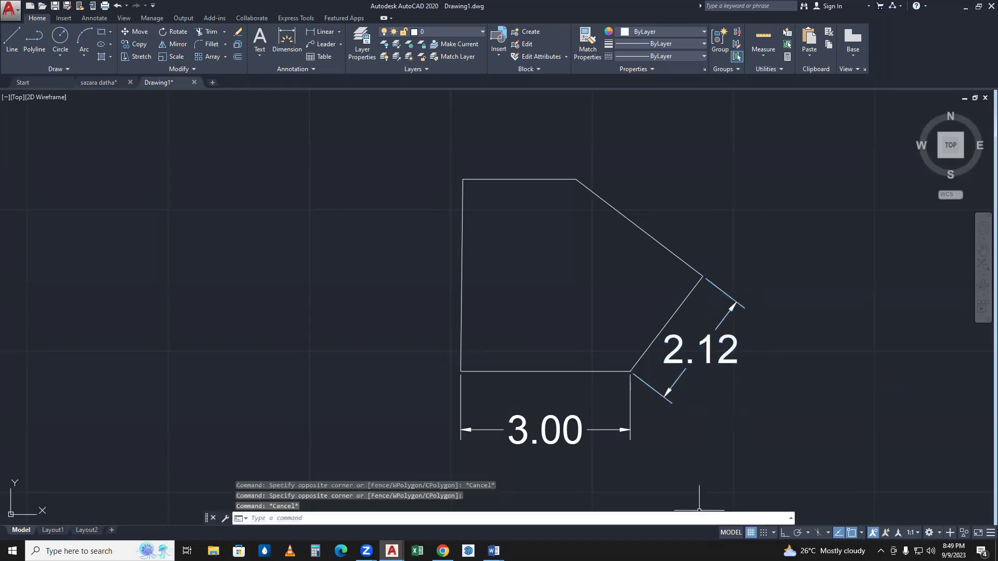
- Add an aligned dimension to the upper-right slanted edge, placed outside the outline
type("dima")
key("Return")
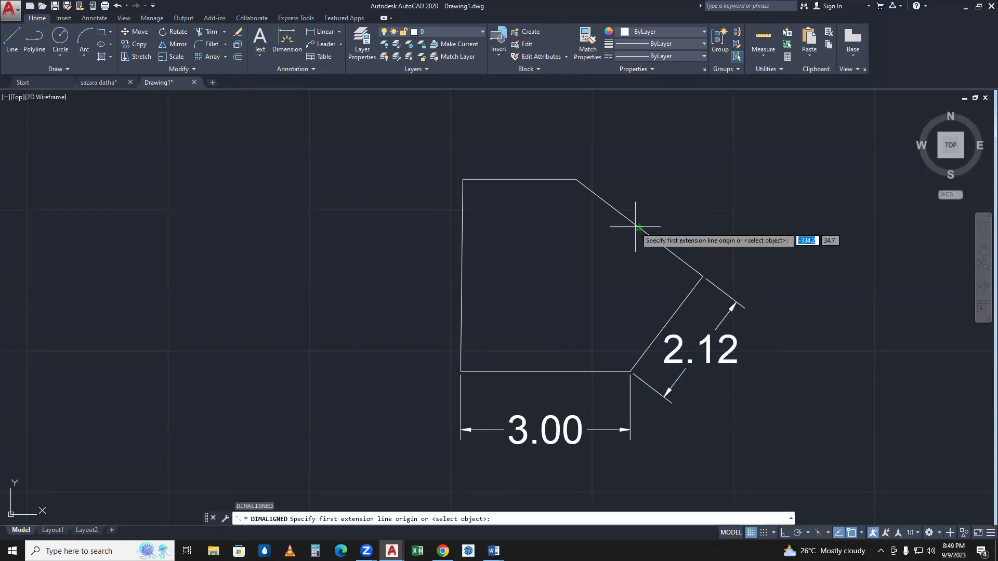
left_click(702, 276)
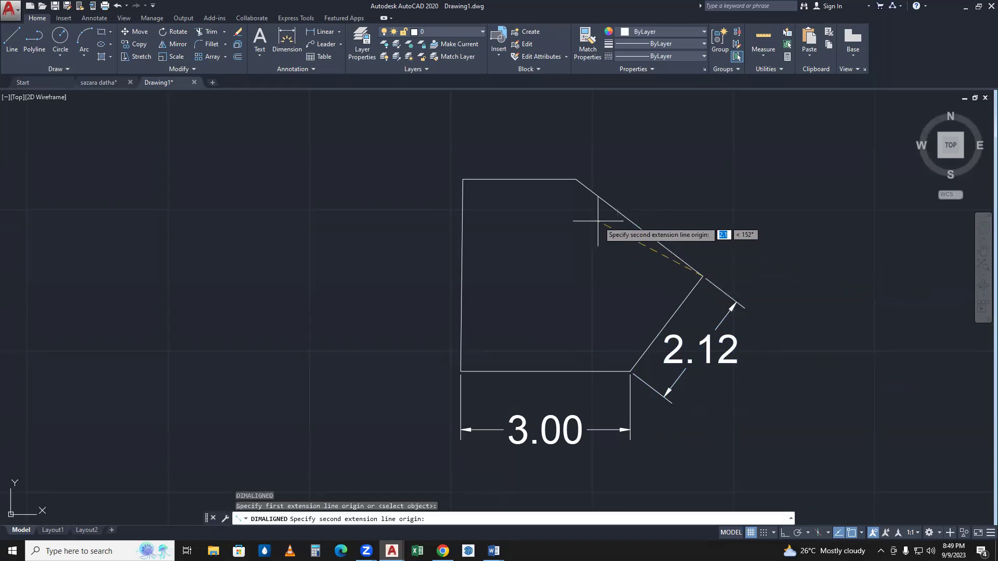
left_click(576, 179)
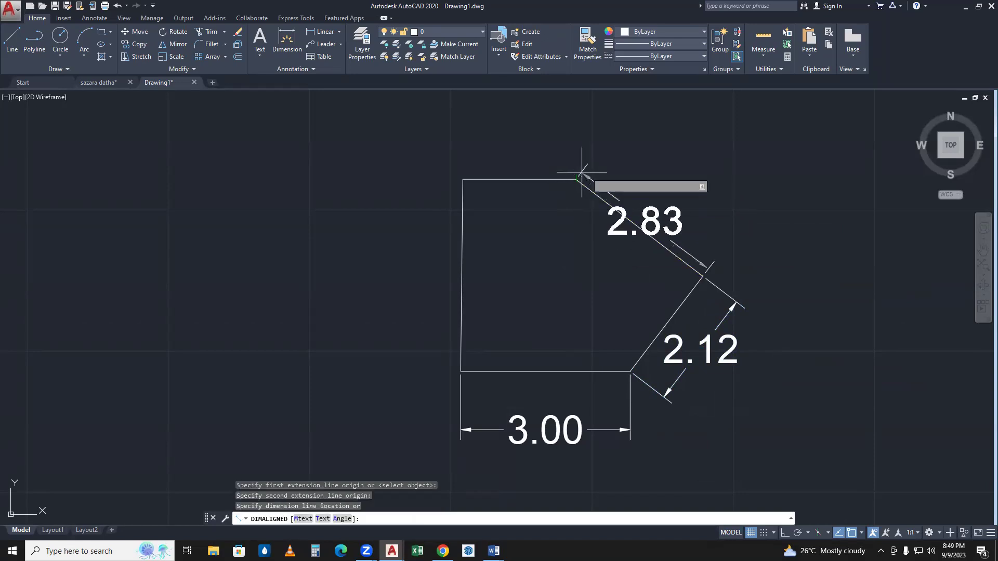
left_click(606, 155)
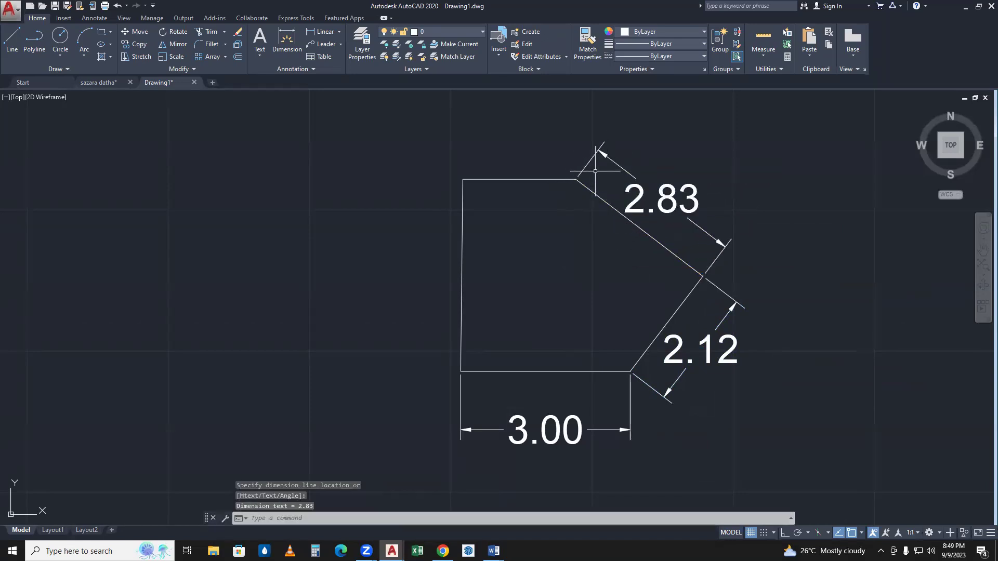
- Add an aligned dimension between the endpoints of the top edge, placed just above it
key("Return")
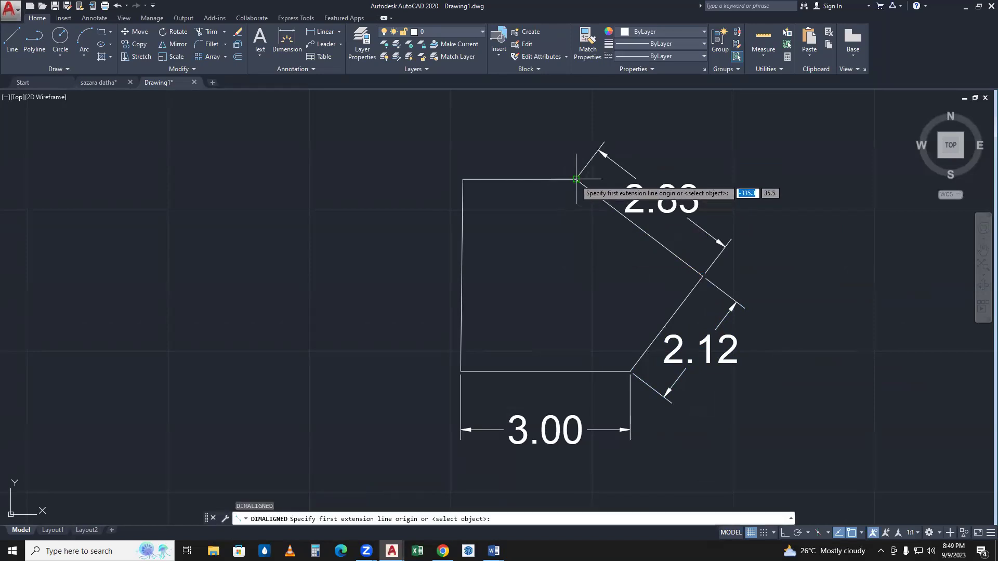
left_click(574, 179)
left_click(462, 179)
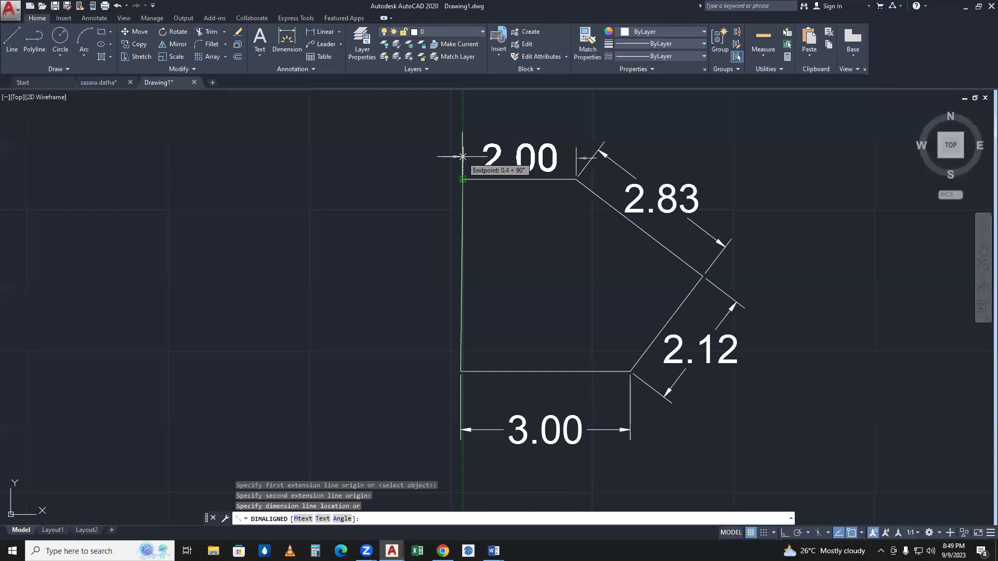
left_click(462, 158)
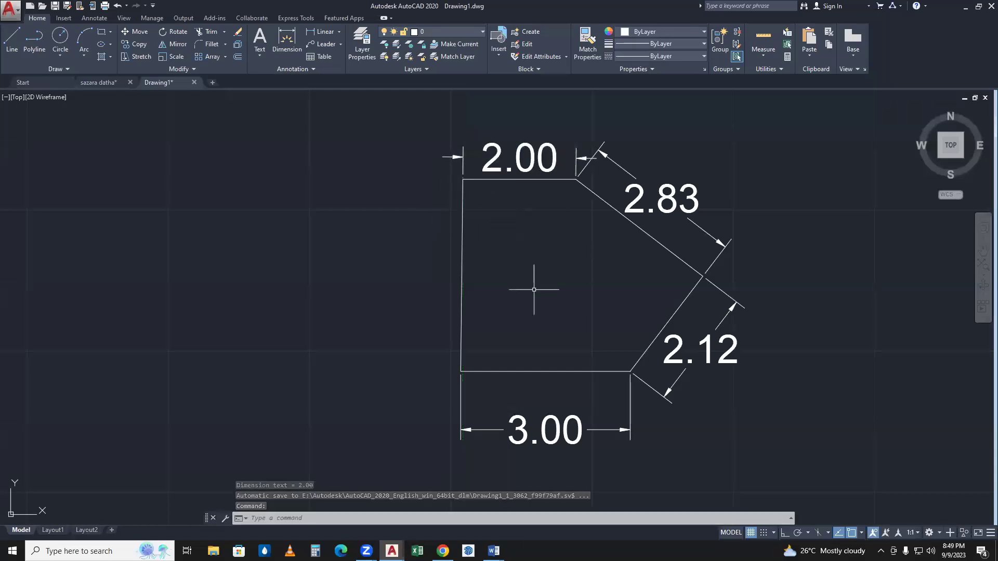
- Compare the dimensioned outline in AutoCAD with the reference drawing in Chrome, including its left edge and circle positions
key("Return")
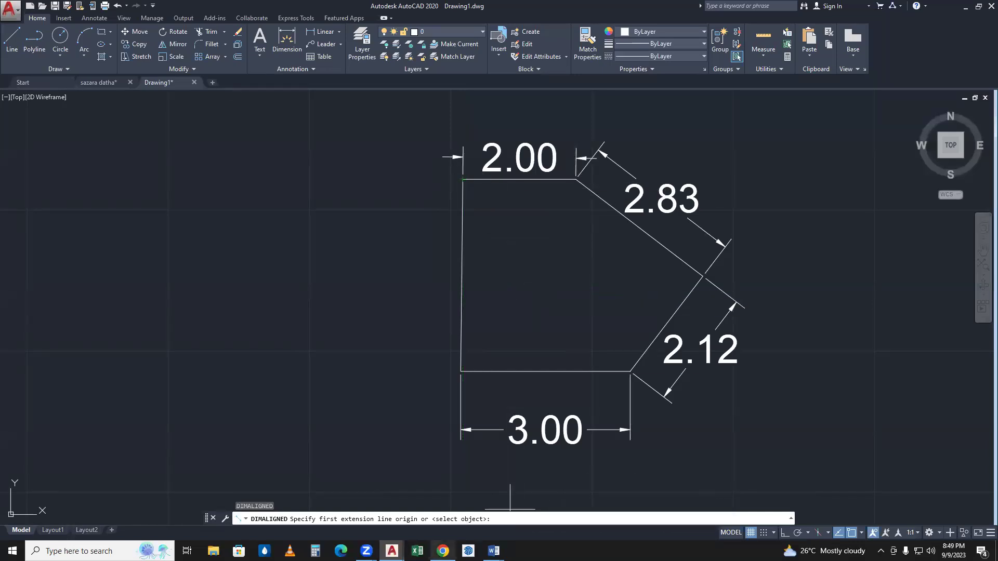
left_click(443, 551)
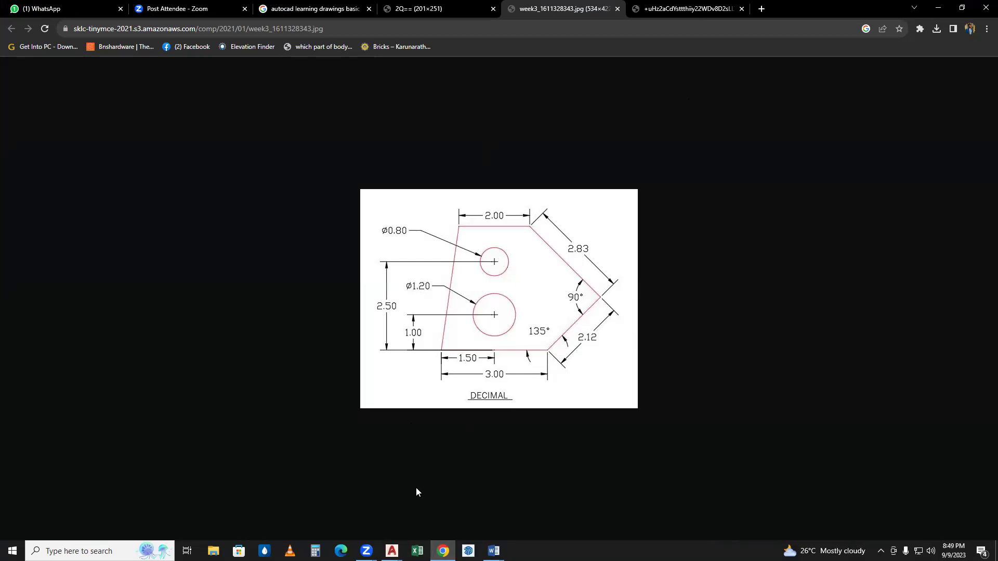
left_click(403, 544)
left_click(448, 503)
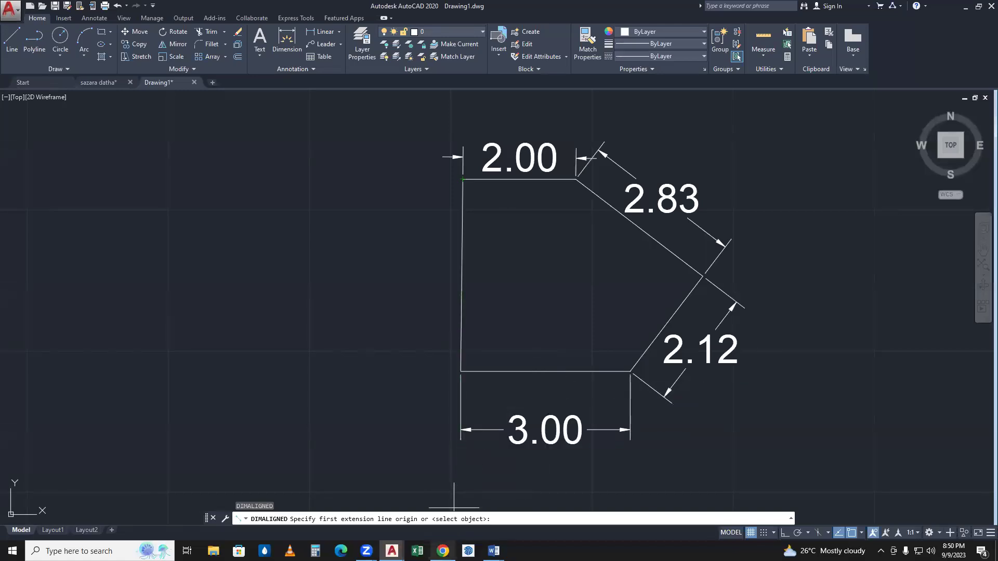
left_click(443, 551)
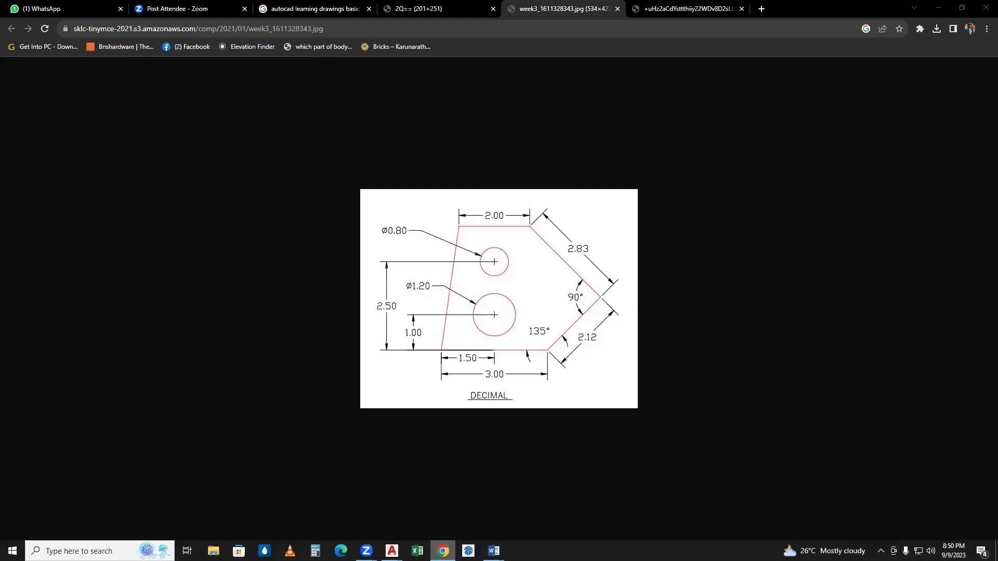
key("alt+Tab")
key("Return")
left_click(515, 372)
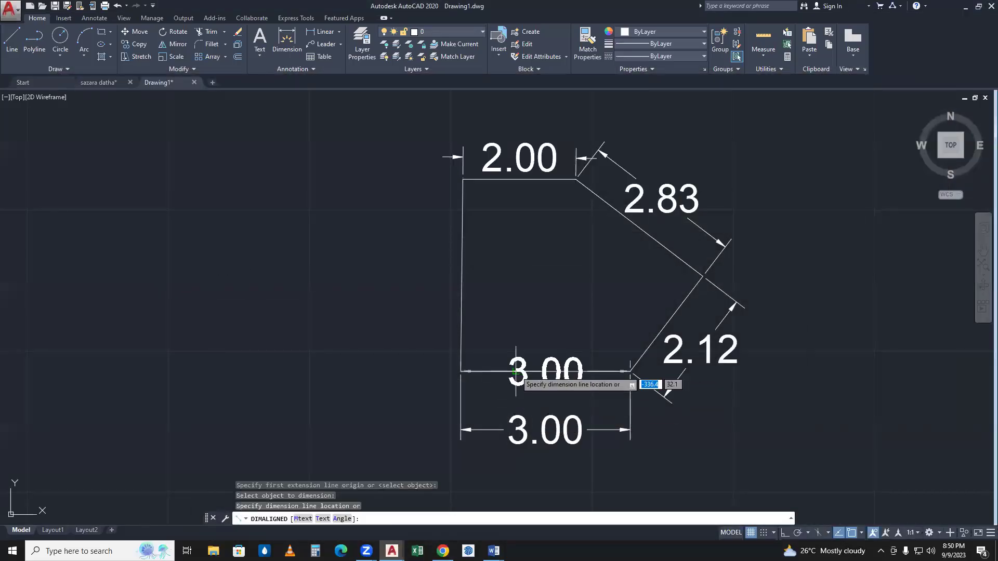
key("Escape")
- Offset the plate's bottom edge 1 unit upward into the outline as a guide for the lower circle's centre
left_click(537, 371)
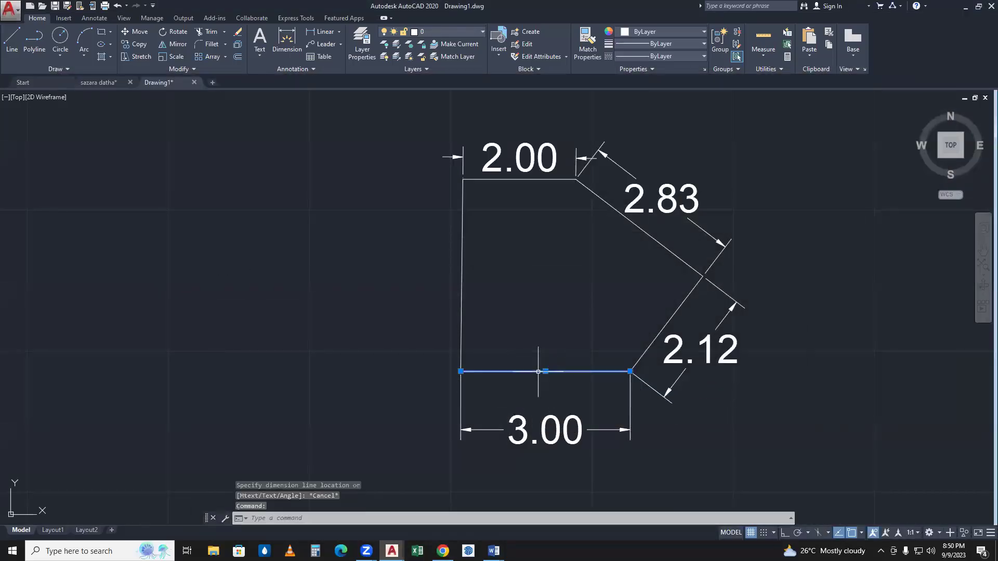
type("o")
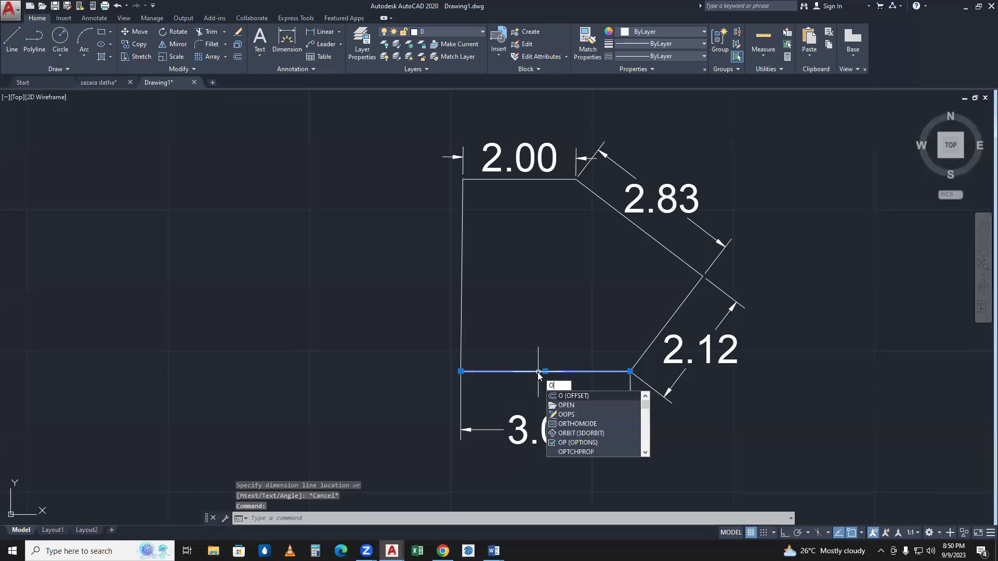
key("Return")
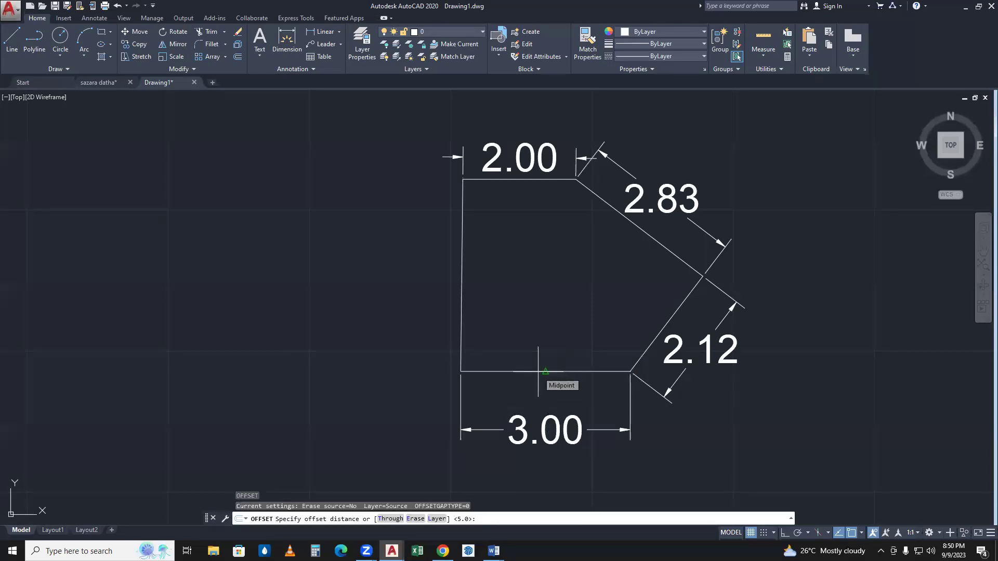
type("1")
key("Return")
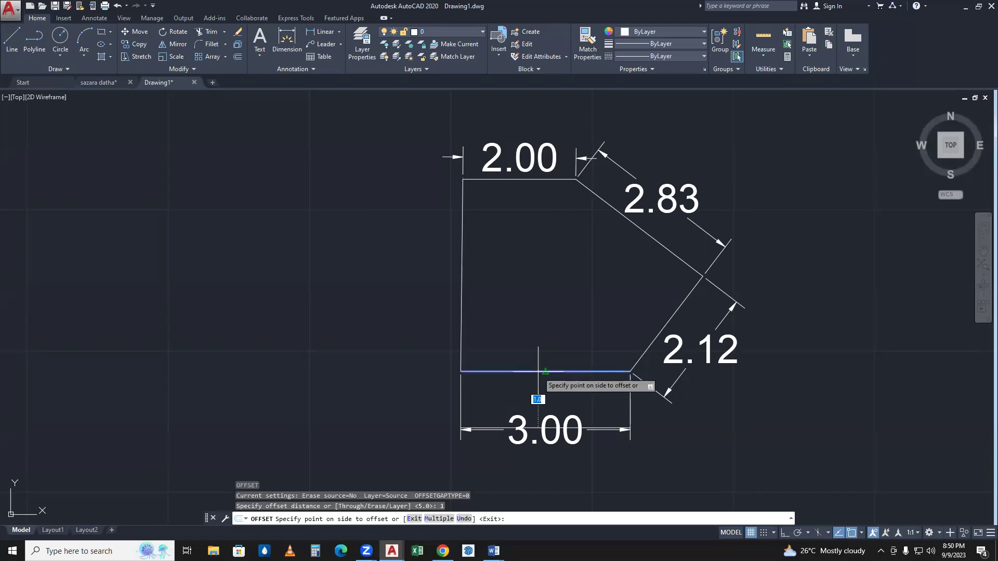
left_click(560, 340)
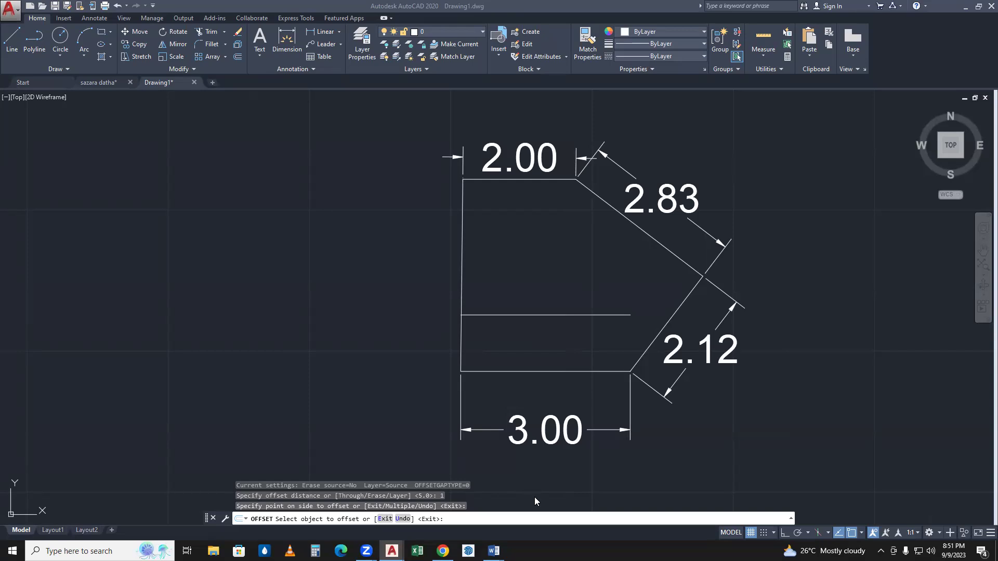
left_click(579, 371)
key("Return")
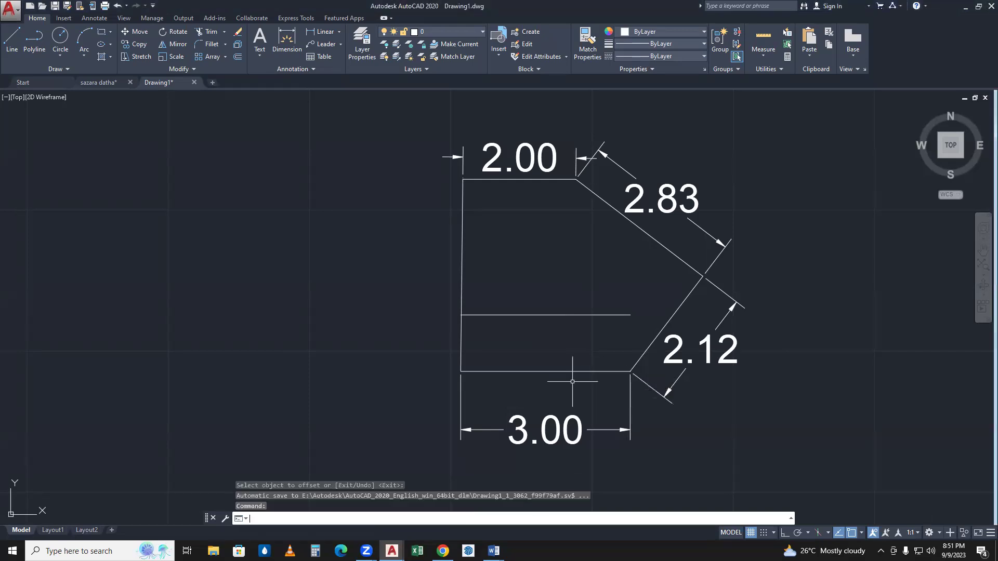
- Draw a vertical construction line 2.5 units long upward from the midpoint of the plate's bottom edge
type("l")
key("Return")
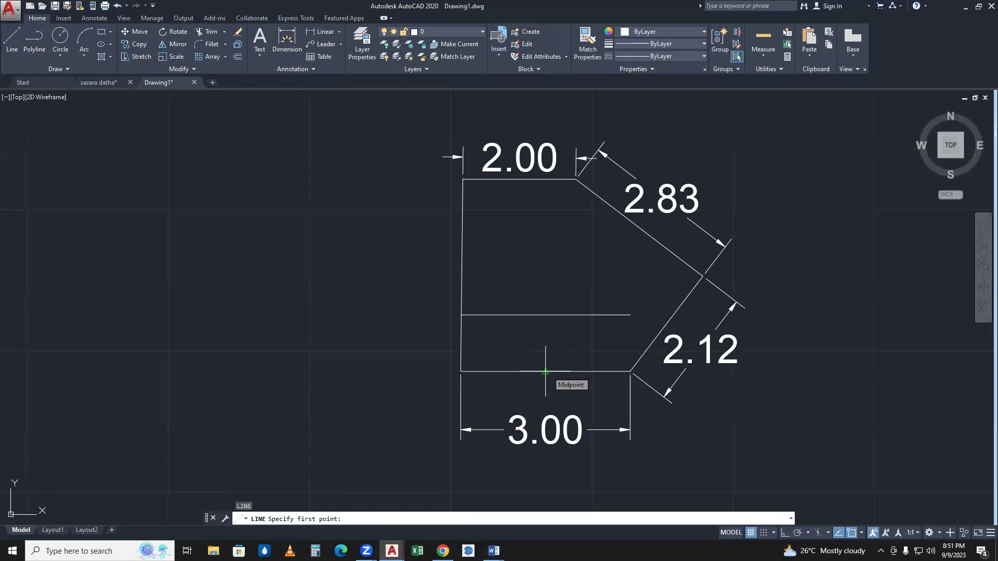
left_click(545, 371)
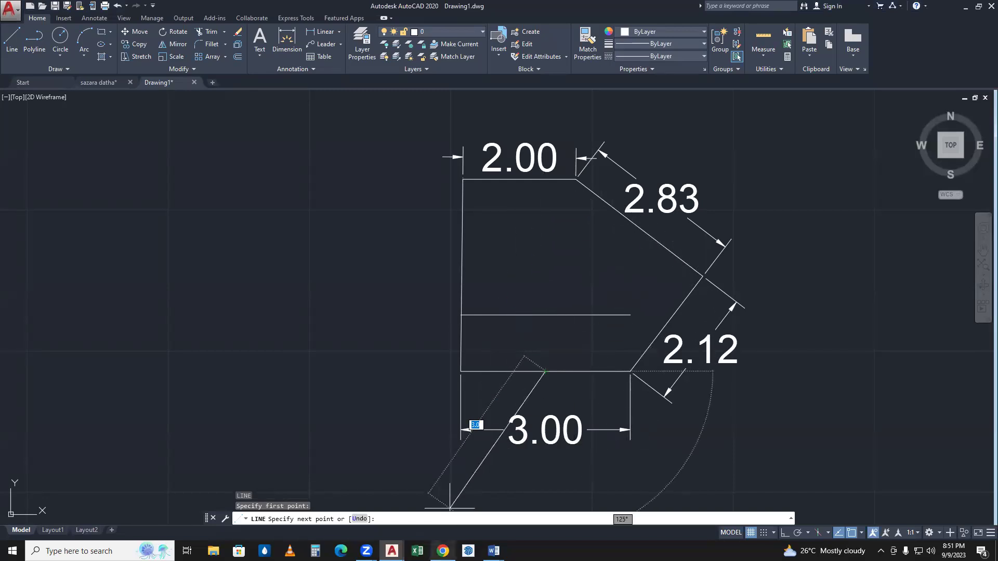
key("alt+Tab")
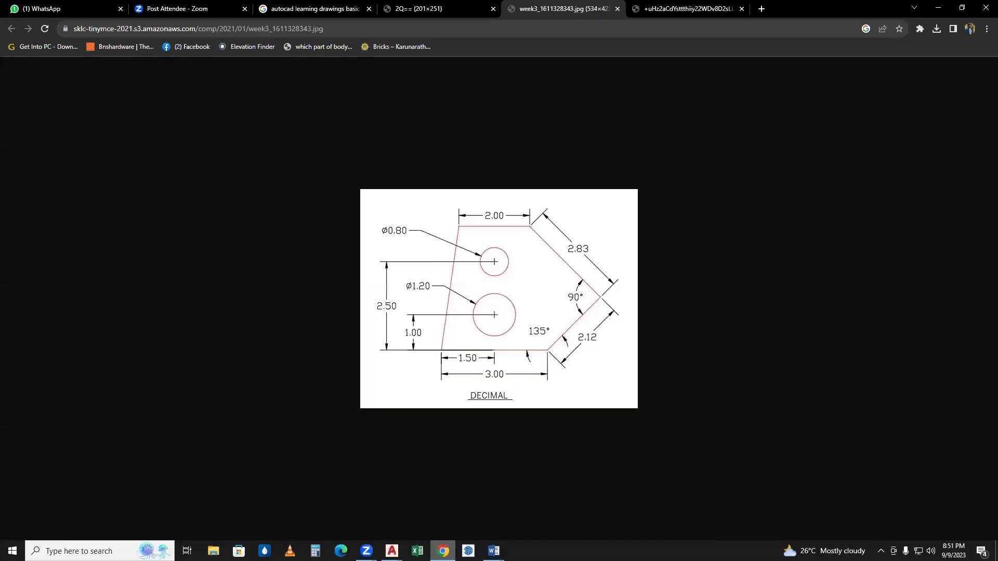
left_click(443, 551)
left_click(443, 551)
left_click(444, 551)
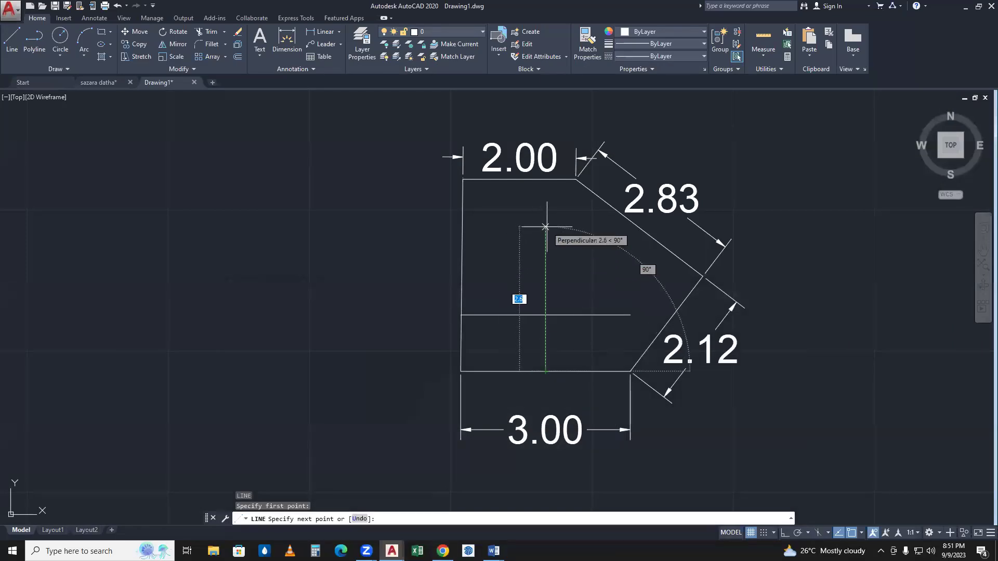
type("2.5")
key("Return")
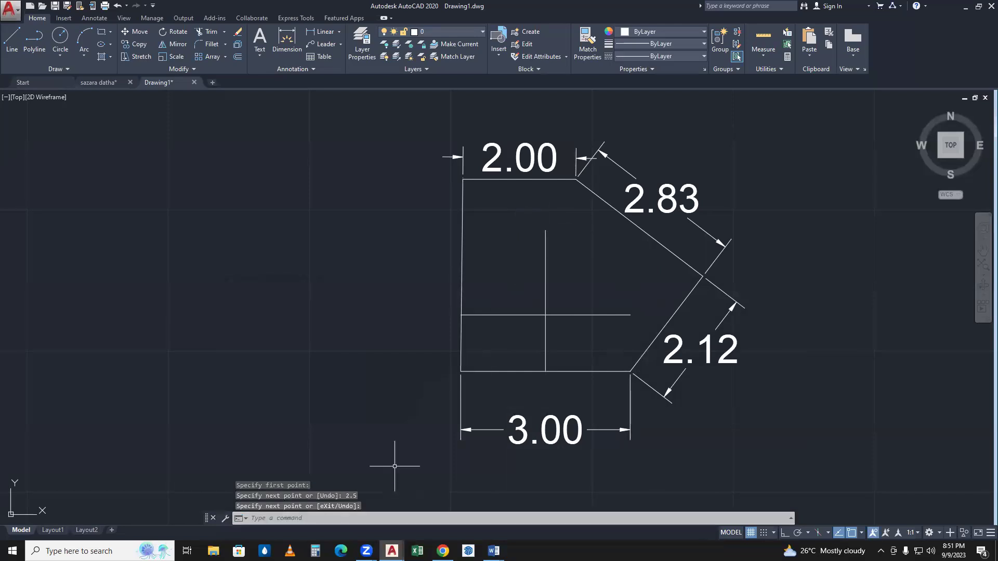
- Switch to the reference drawing in Chrome and enlarge it to 175% to read the two circle diameters
left_click(442, 551)
left_click(442, 509)
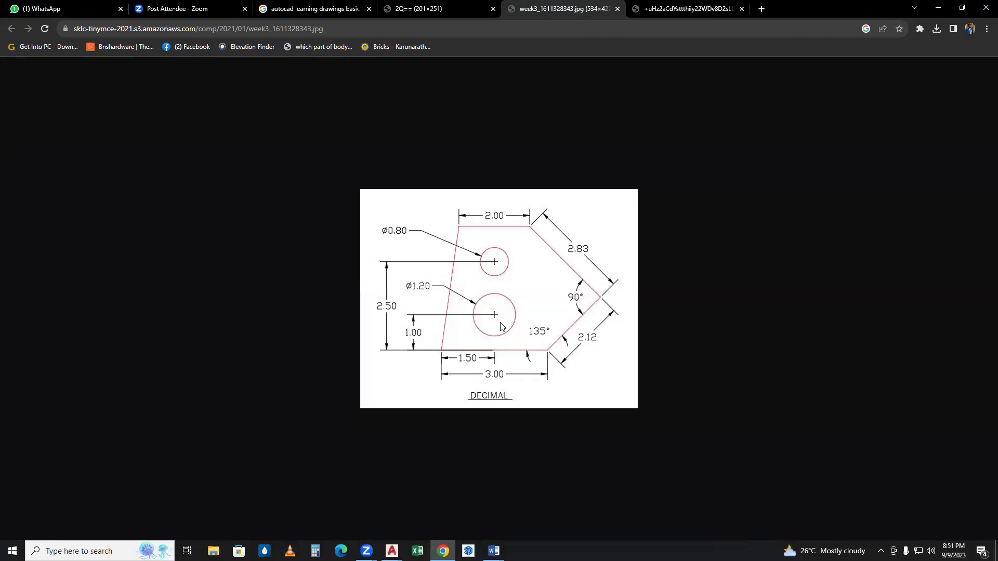
scroll(500, 326, "up", 4, "ctrl")
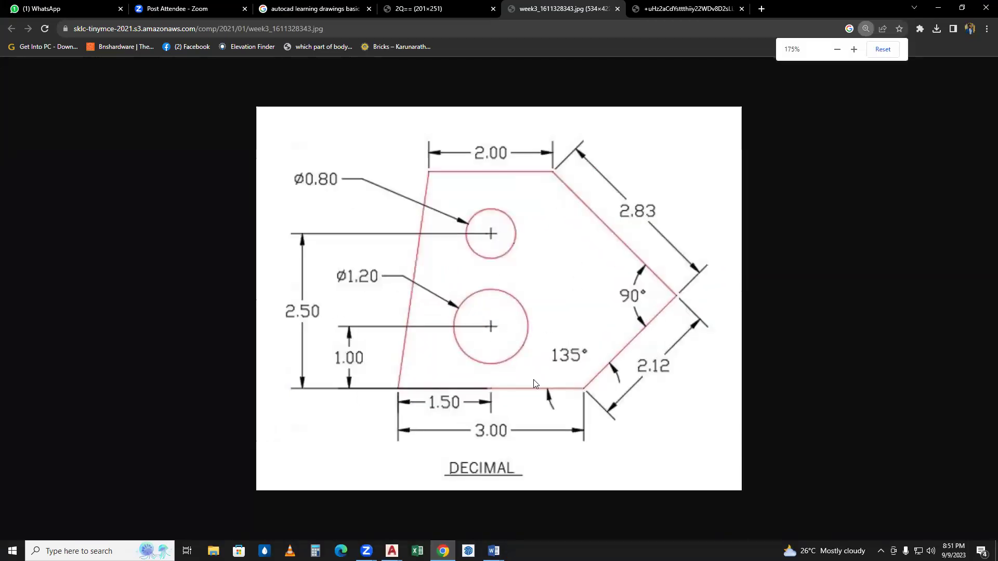
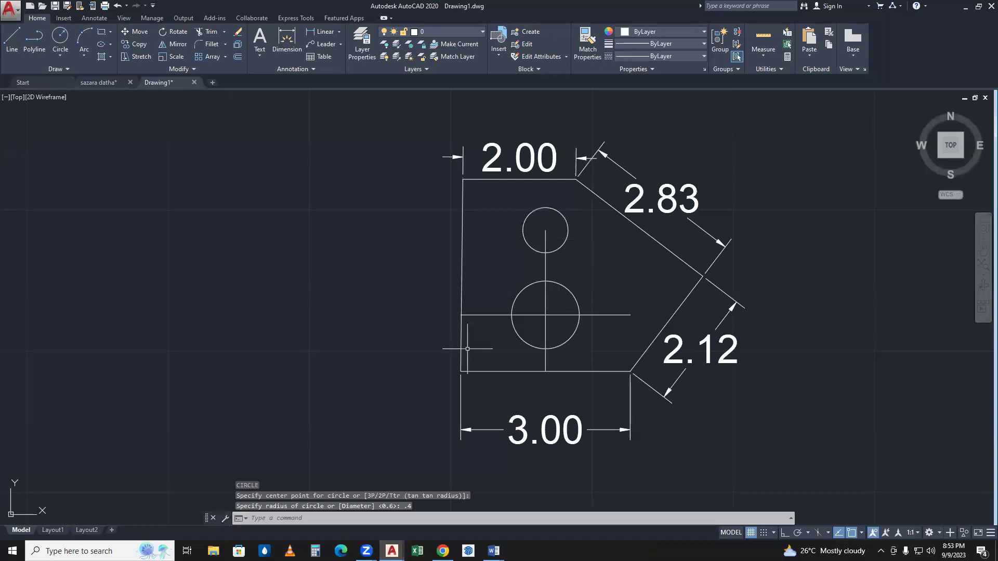
- Delete the horizontal and vertical construction lines running through the two circles in AutoCAD
left_click(443, 551)
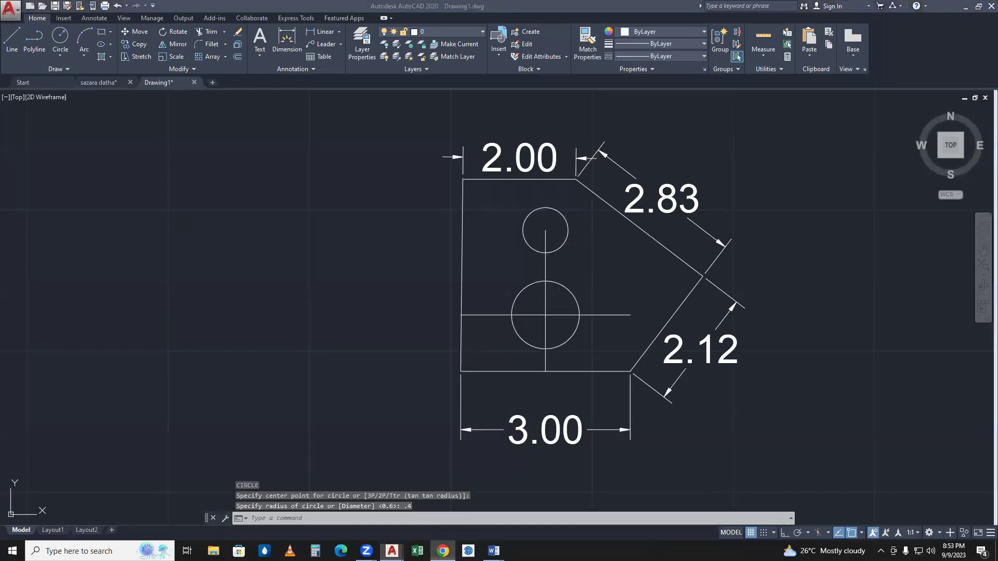
key("alt+Tab")
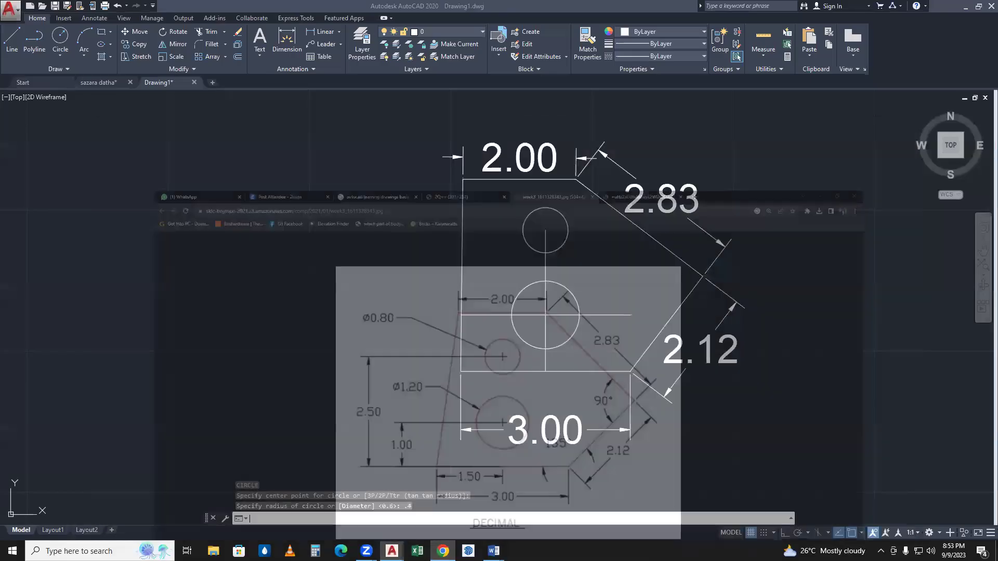
left_click(596, 314)
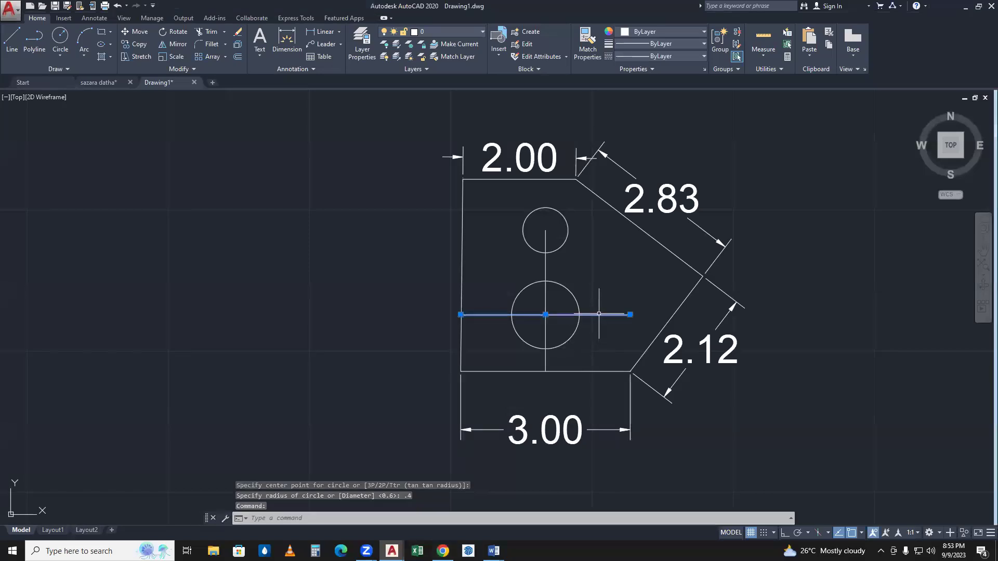
key("Delete")
left_click(545, 273)
key("Delete")
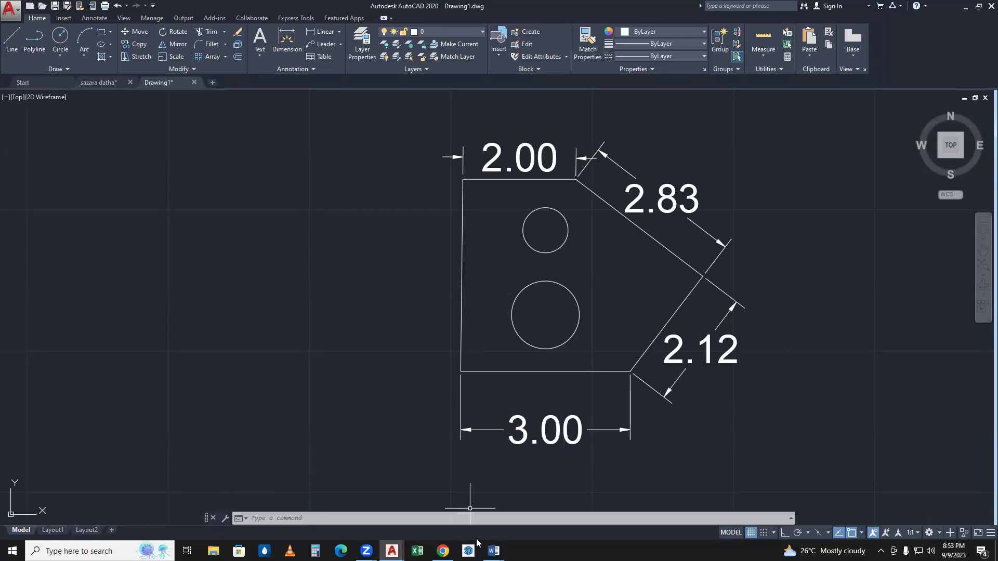
mouse_move(392, 551)
left_click(634, 364)
left_click(615, 371)
key("Escape")
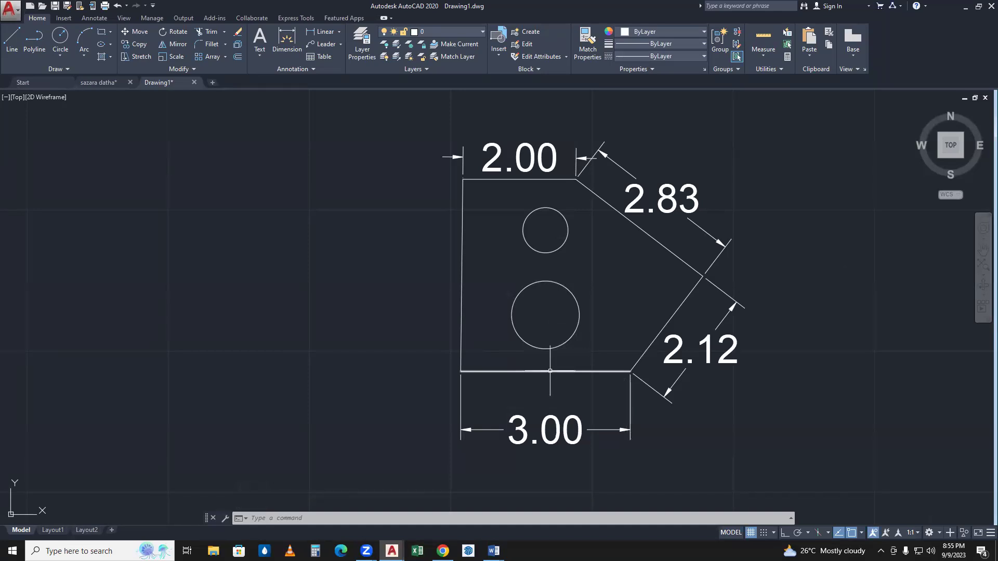
- Offset the plate's bottom edge 1 unit upward again, through the centre of the large circle
left_click(515, 372)
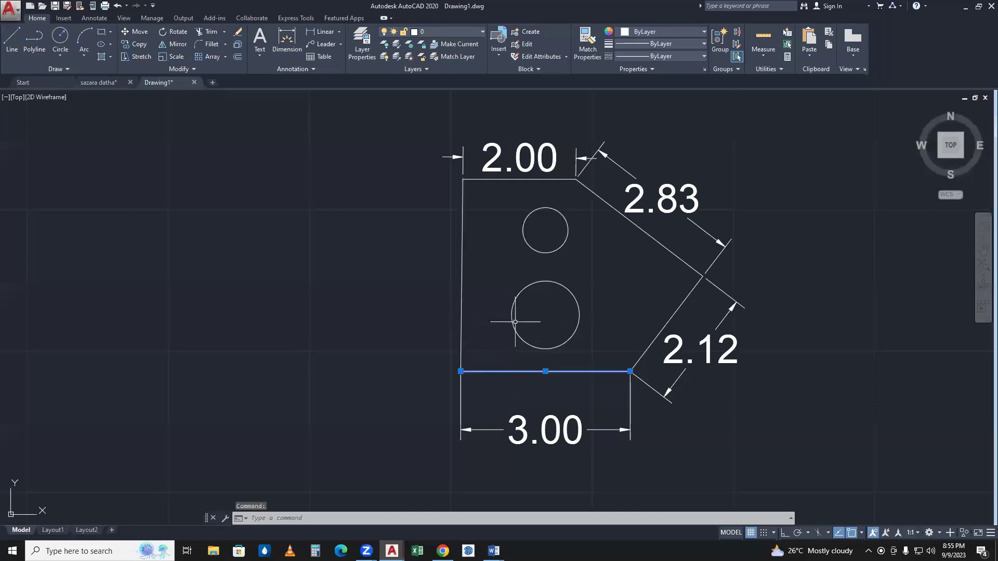
type("O")
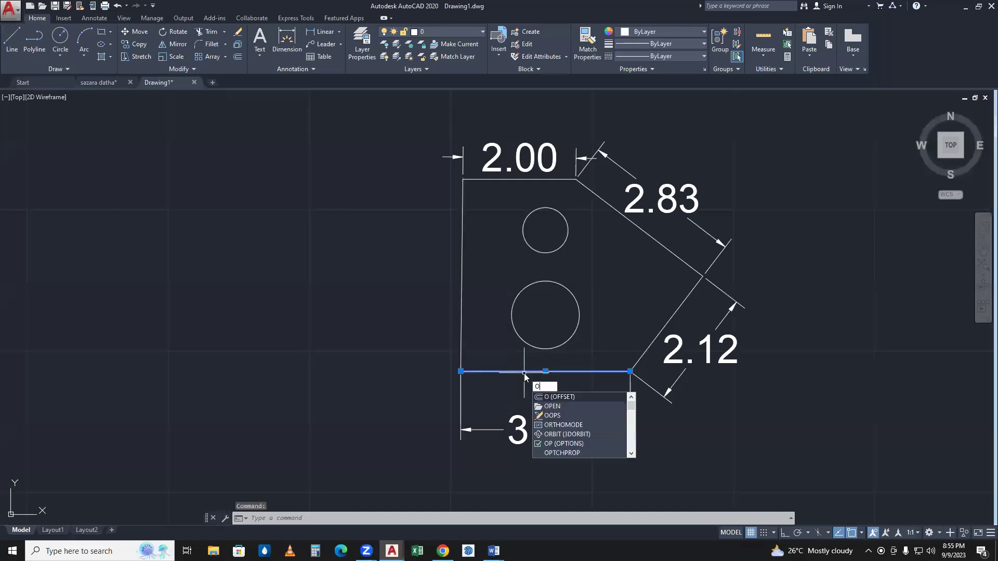
key("Return")
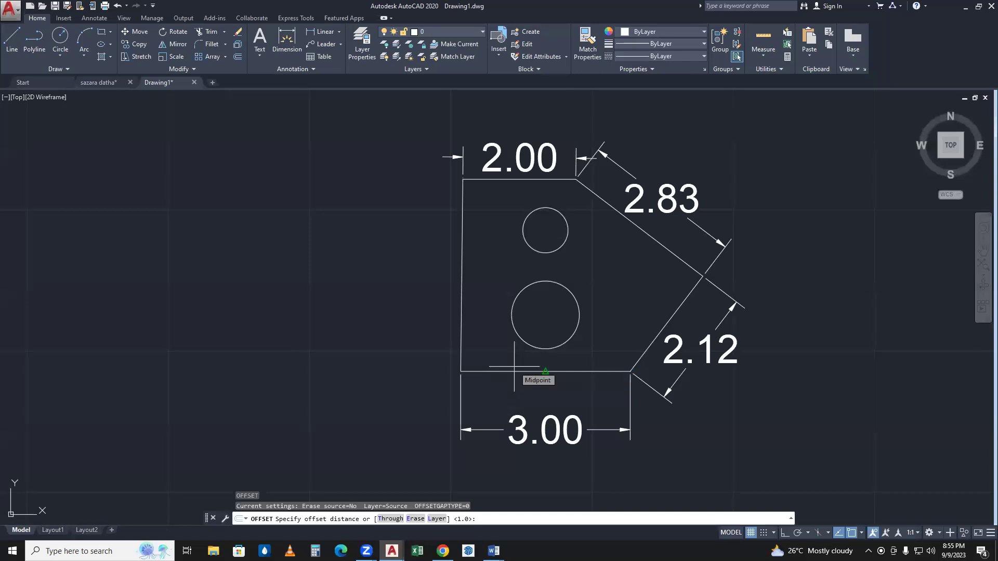
left_click(442, 551)
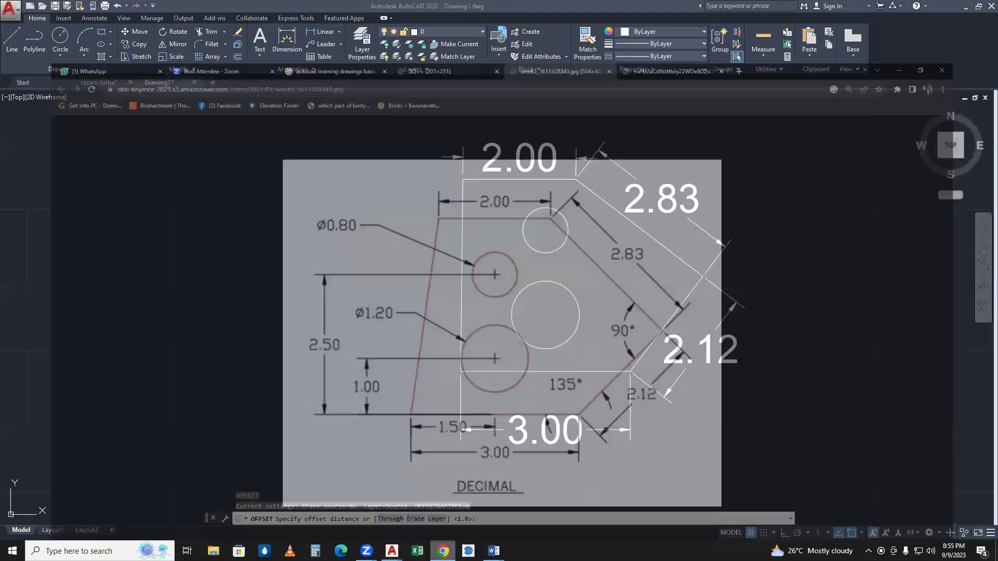
left_click(962, 8)
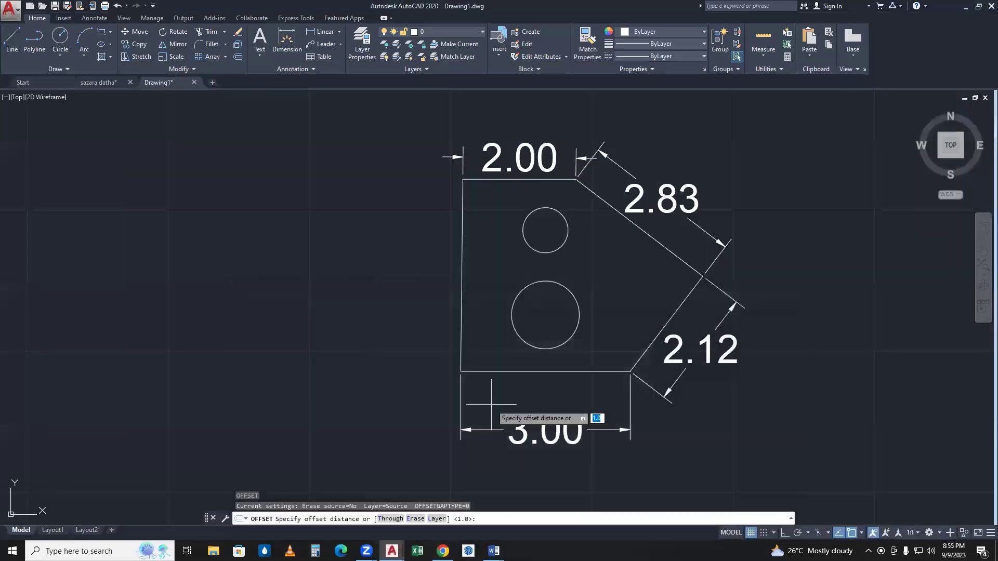
key("Return")
left_click(498, 372)
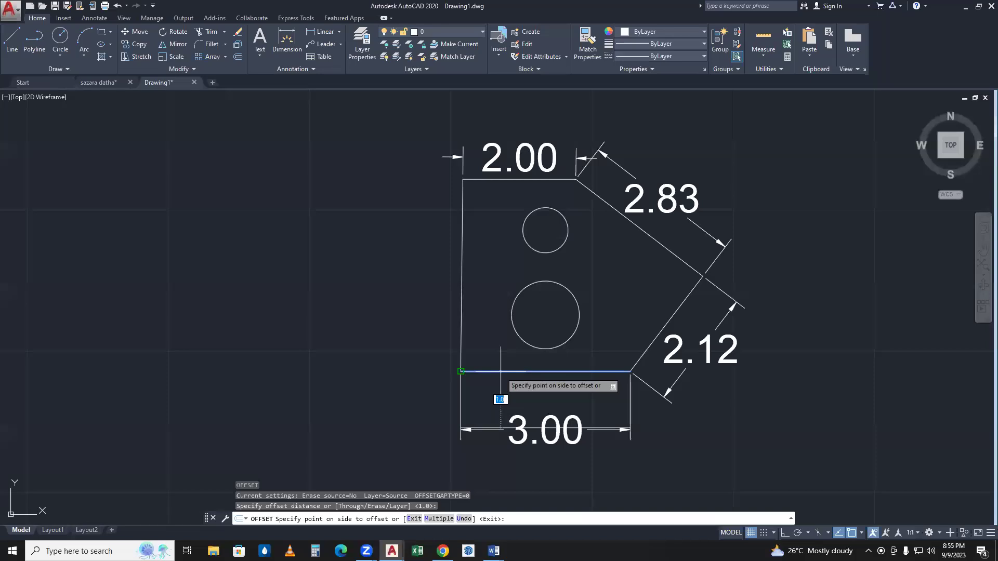
left_click(485, 316)
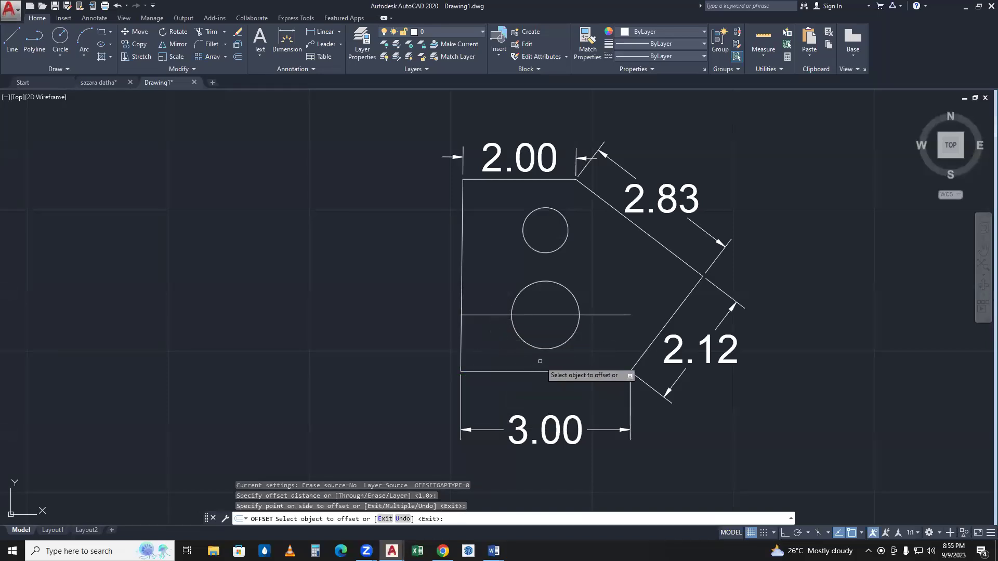
key("Return")
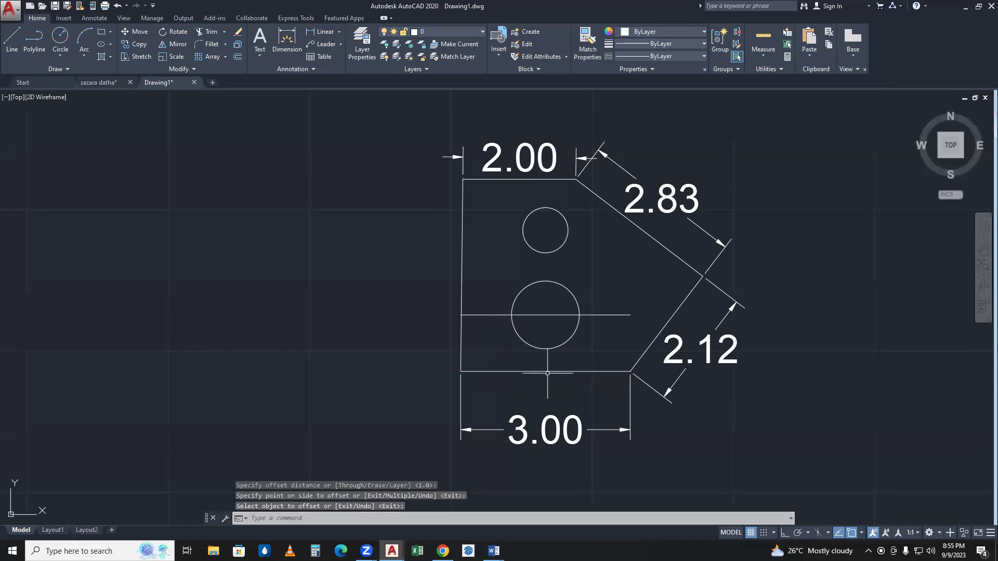
- Draw a 1-unit vertical line from the bottom edge's midpoint up to the large circle's centre
left_click(538, 372)
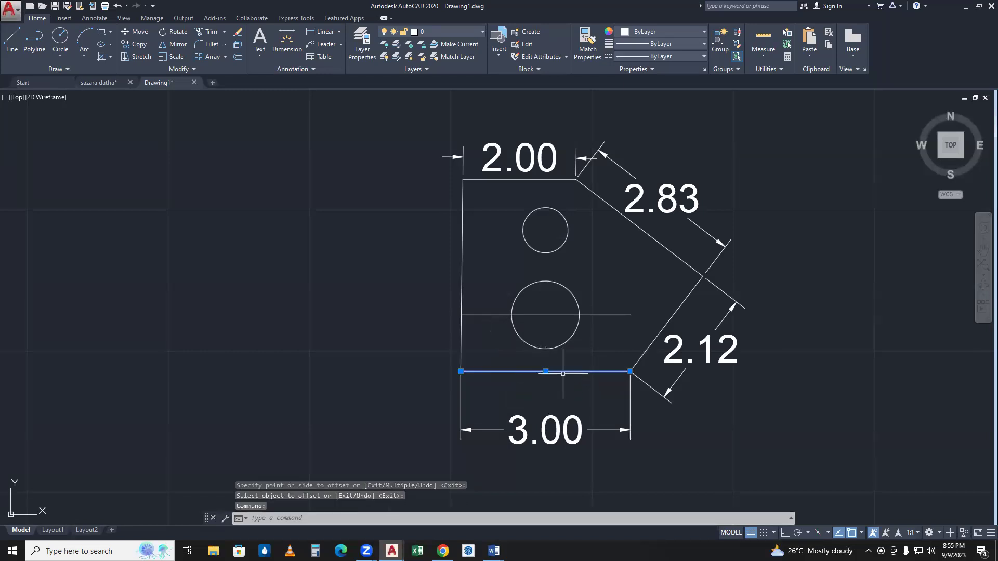
type("l")
key("Return")
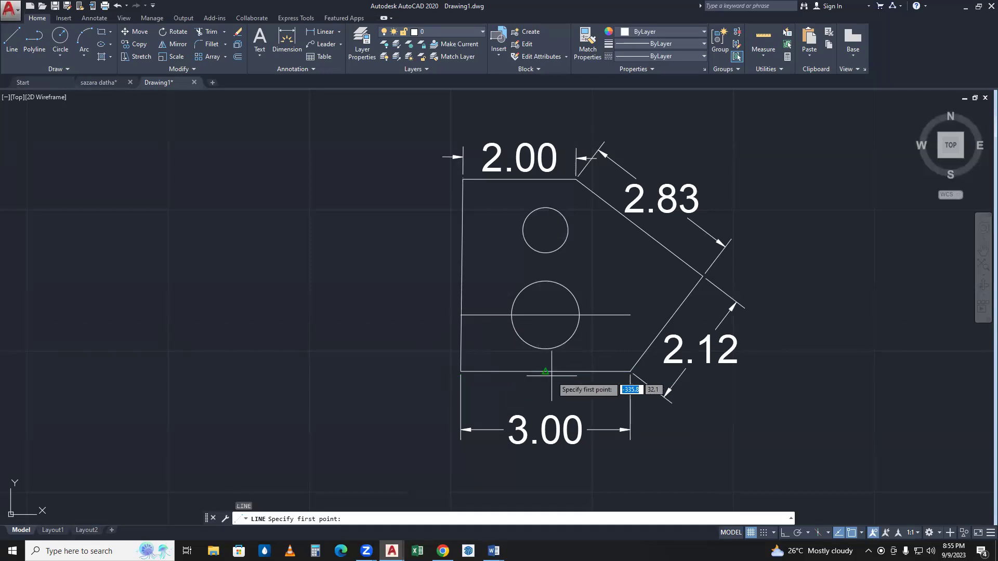
left_click(545, 372)
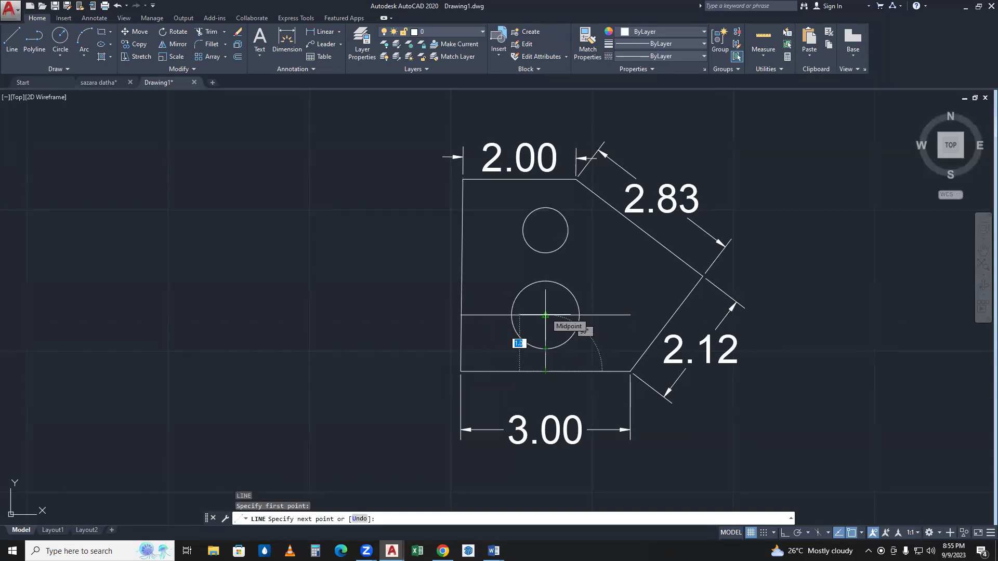
type("1")
key("Return")
key("Escape")
- Delete the horizontal offset line through the large circle and the short vertical line below its centre
left_click(559, 315)
key("Delete")
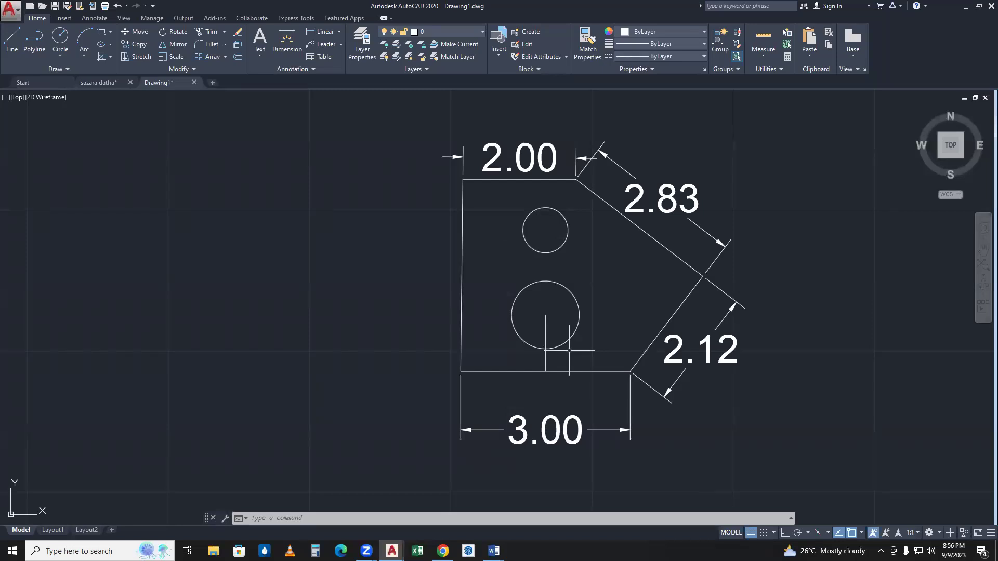
left_click(545, 352)
key("Delete")
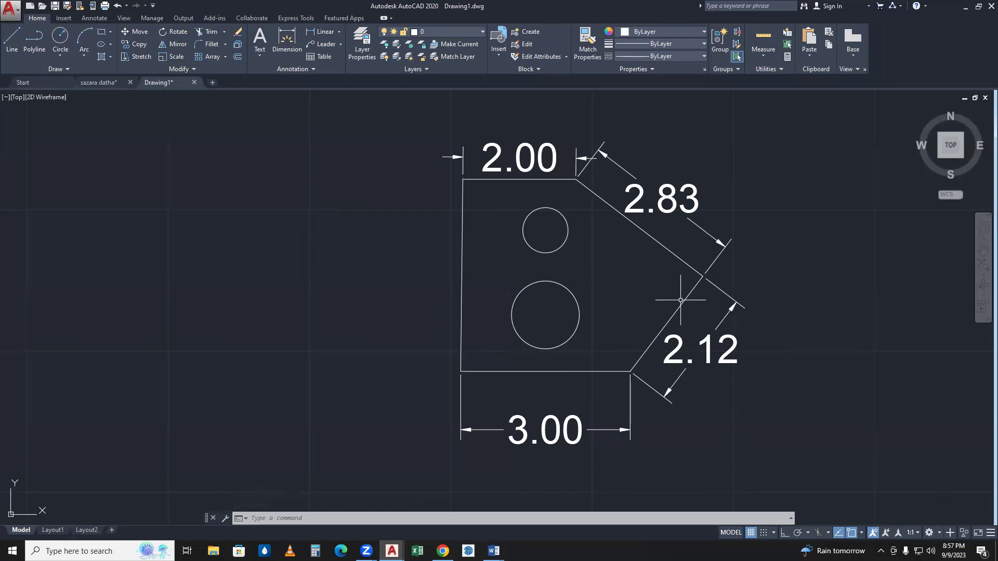
- Add an angular dimension between the plate's bottom edge and its lower slanted edge
left_click(640, 307)
left_click(638, 306)
type("DIM")
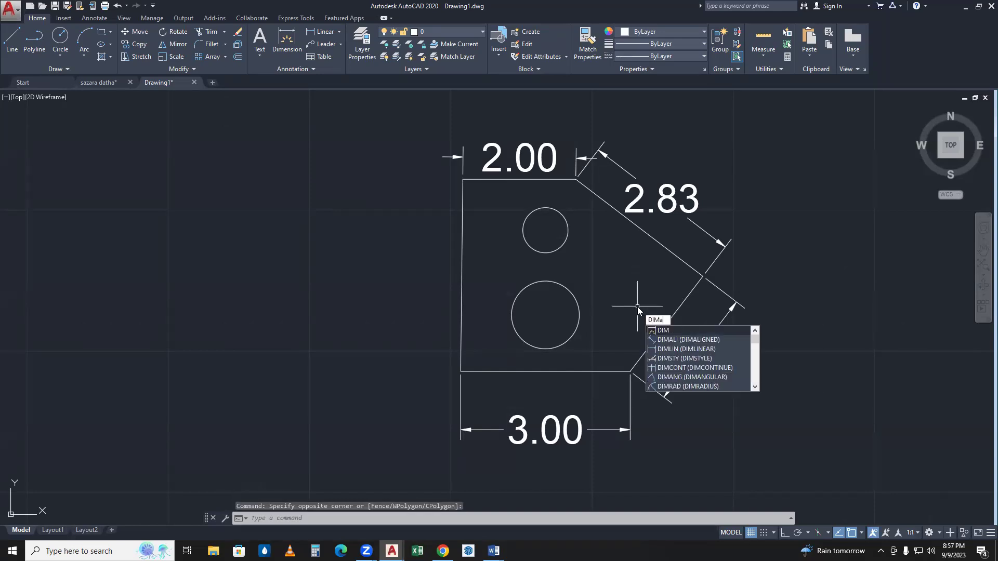
type("A")
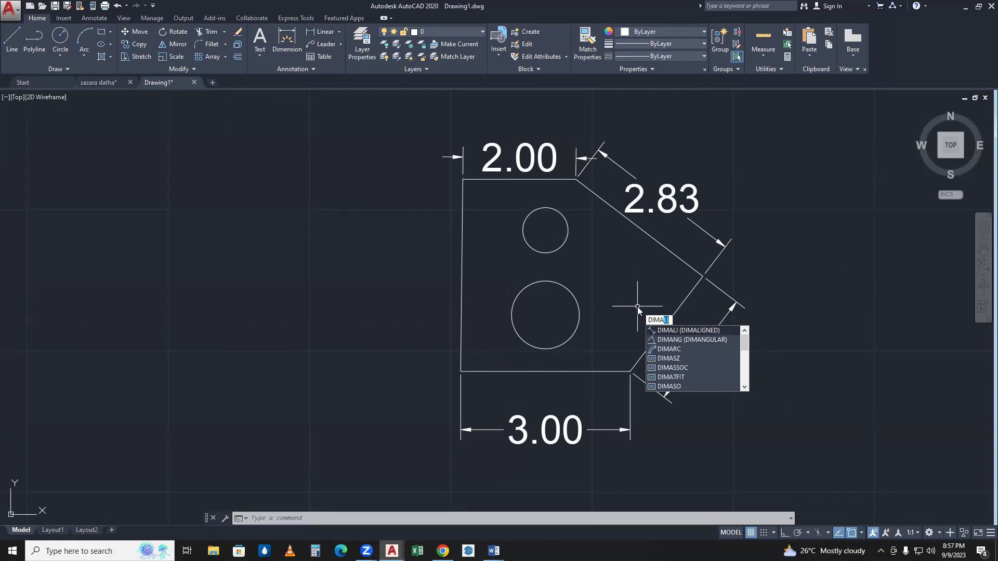
type("N")
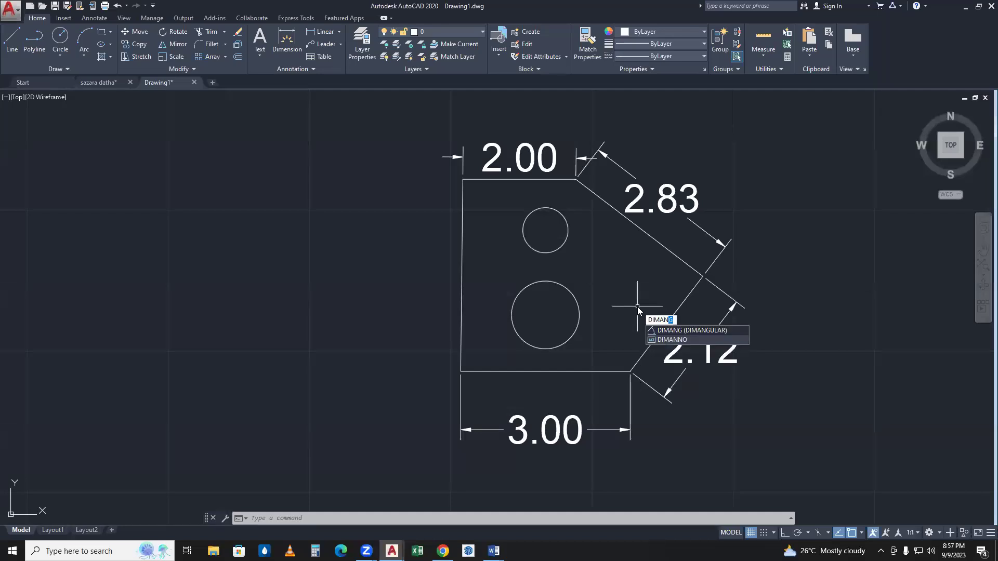
key("Return")
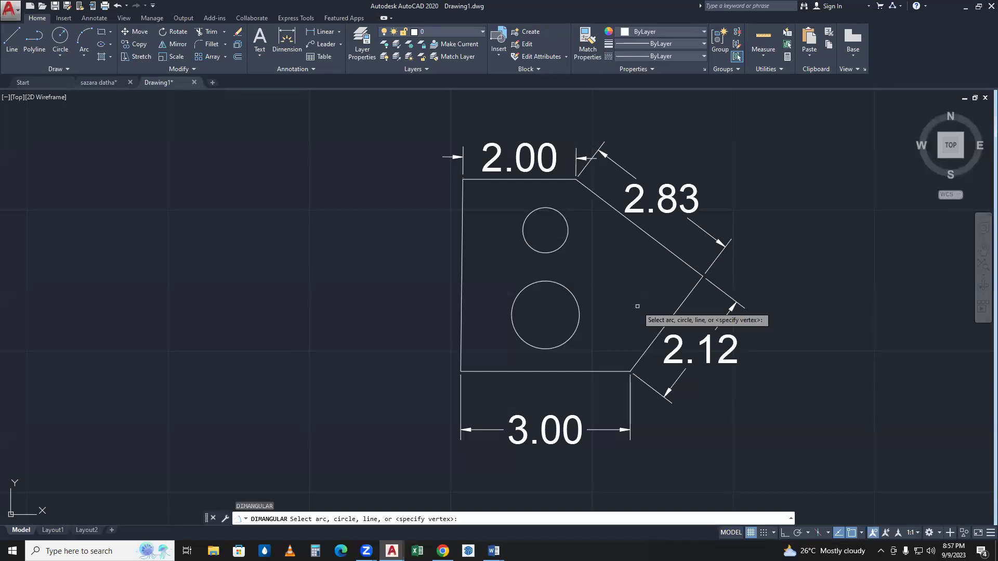
left_click(612, 370)
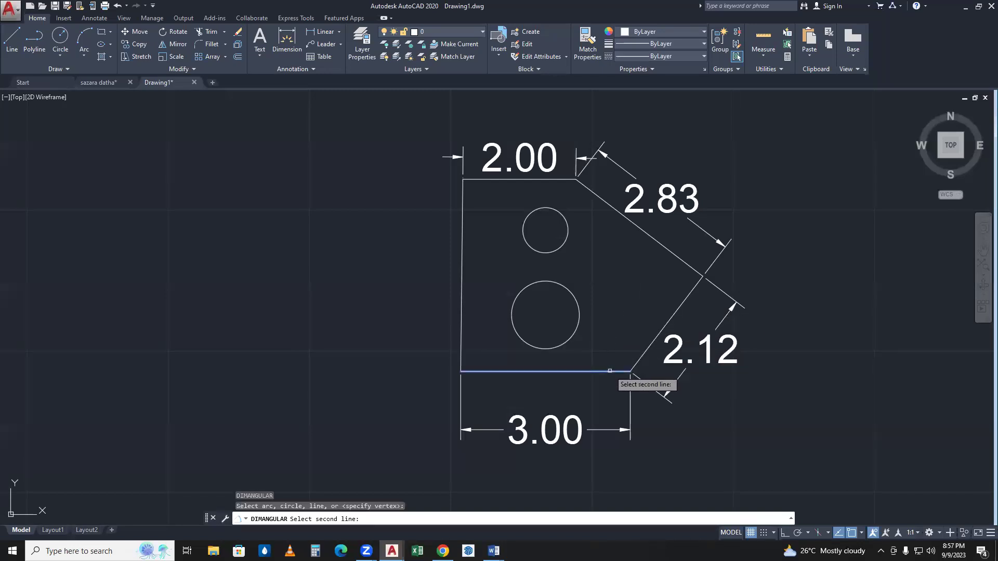
left_click(640, 355)
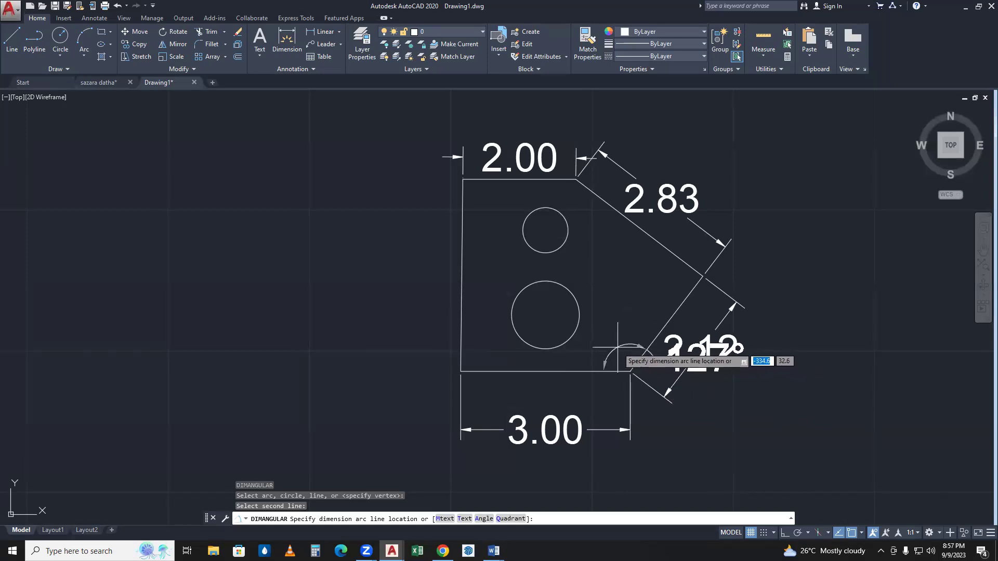
left_click(623, 346)
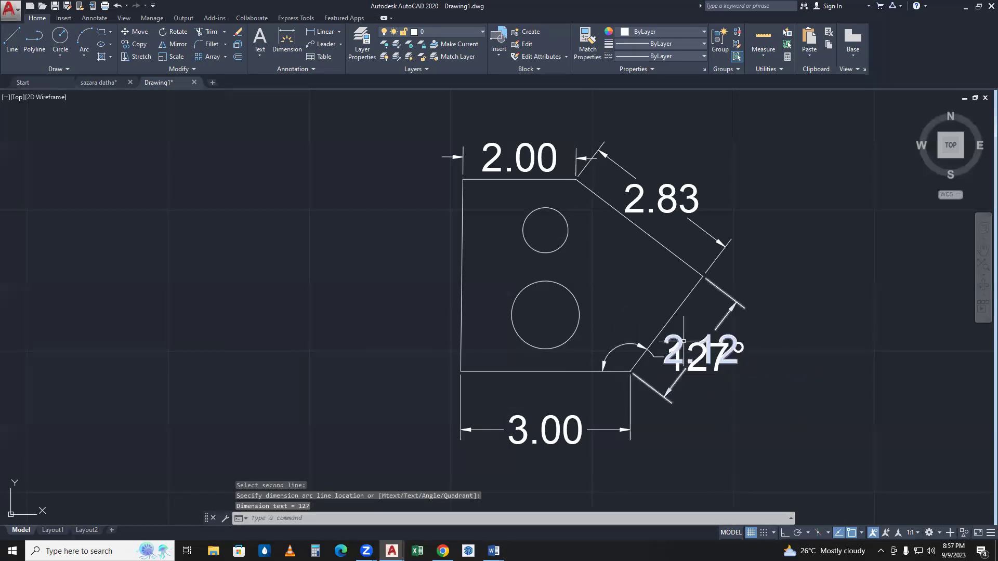
- Move the text of the bottom corner's angular dimension inside the plate, beside the large circle and clear of the aligned dimension
left_click(735, 352)
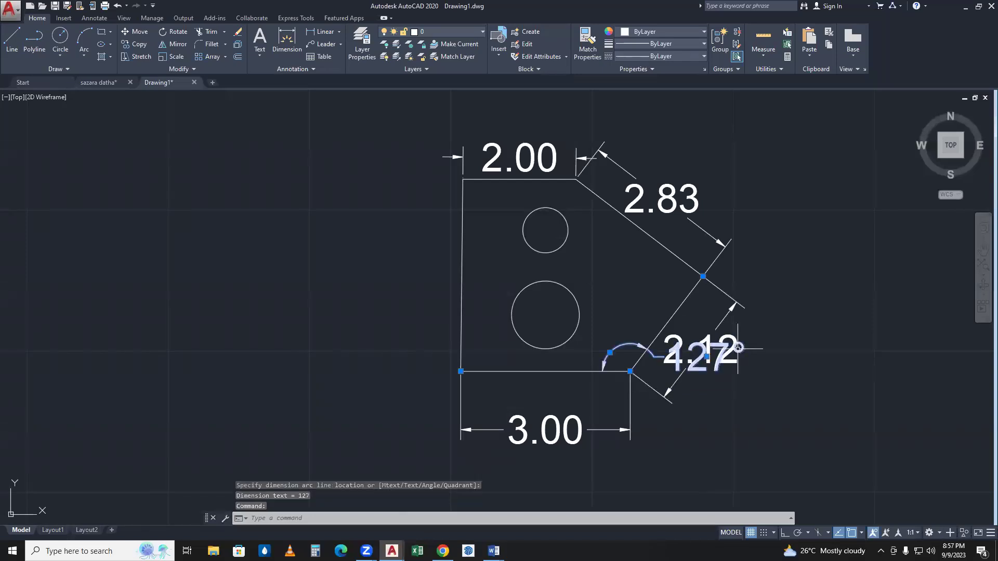
left_click(707, 356)
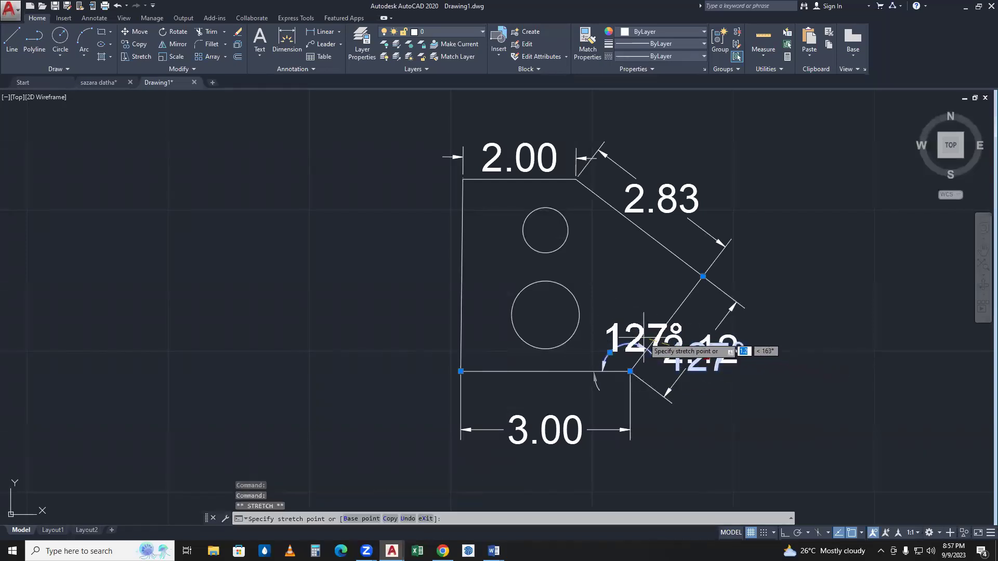
left_click(607, 327)
mouse_move(607, 324)
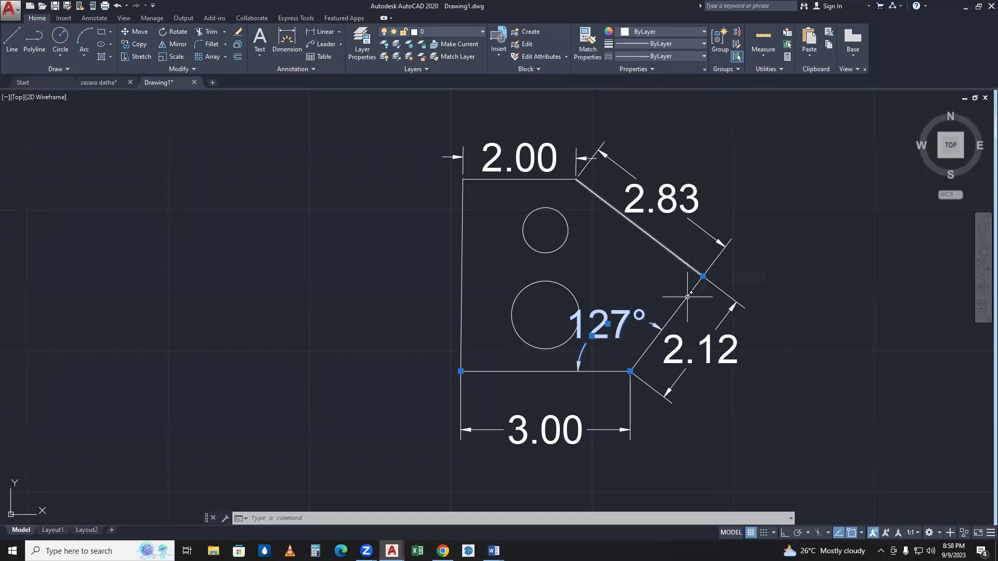
key("Escape")
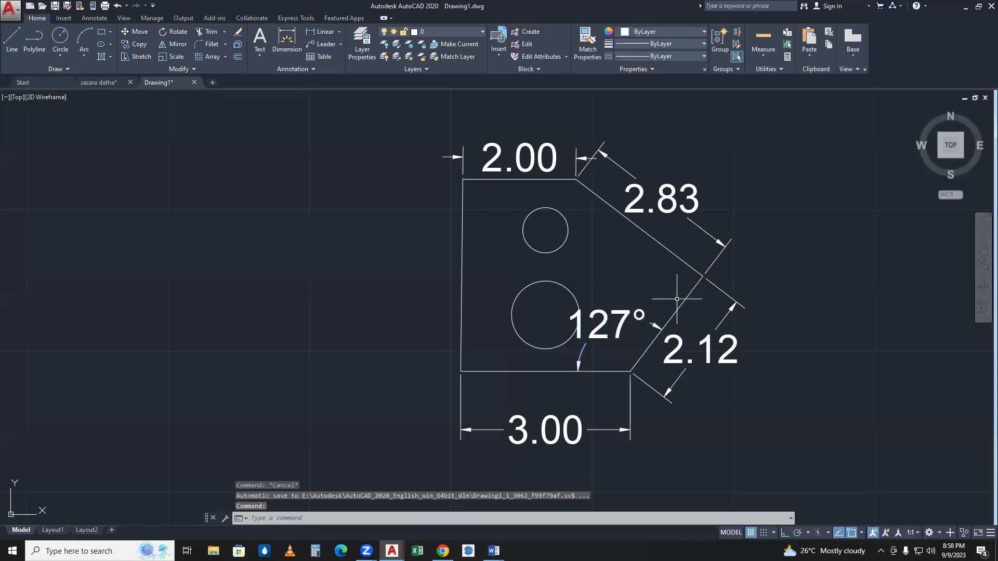
- Add an angular dimension between the plate's two slanted edges, placing its arc inside the plate
type("DI")
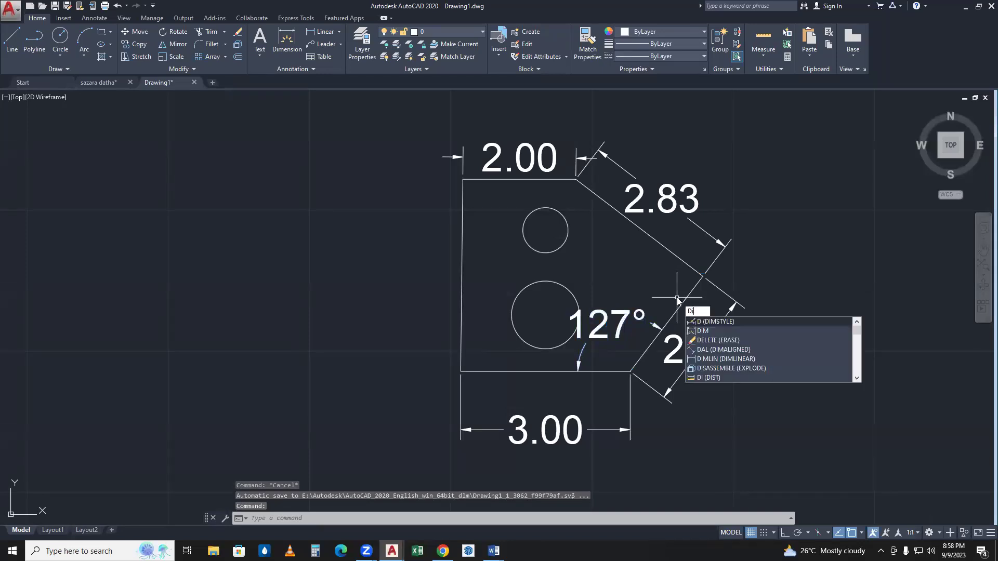
type("MAN")
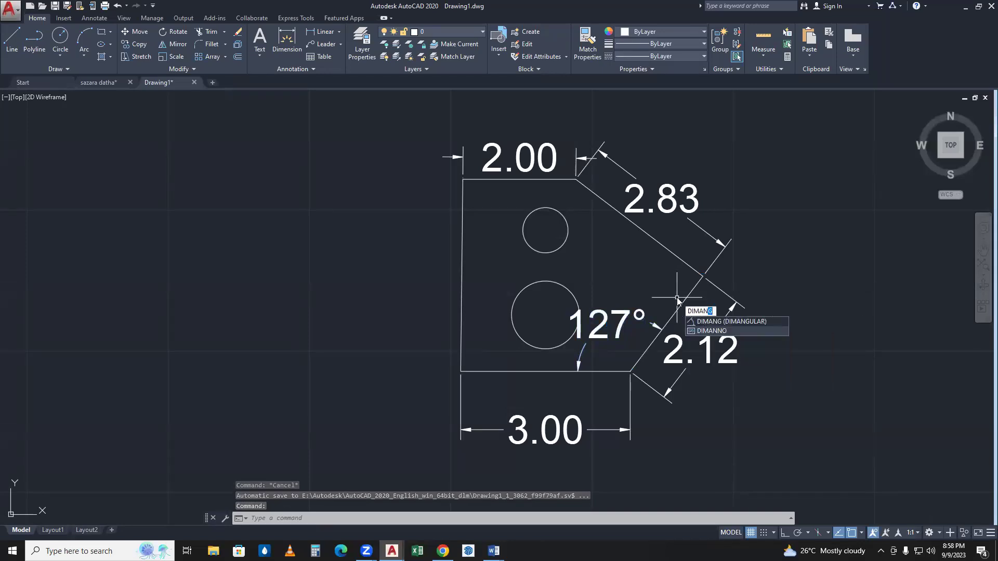
key("Return")
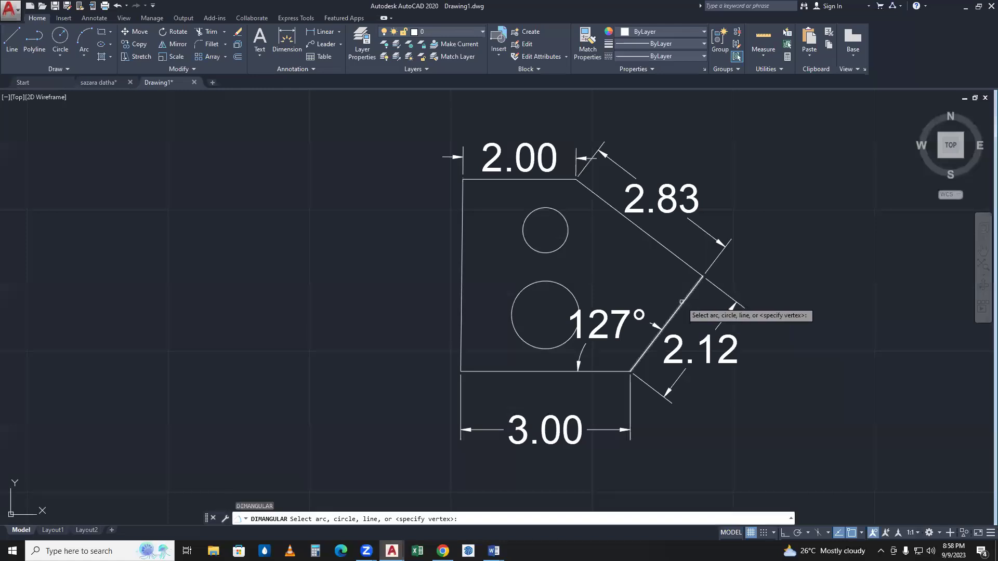
left_click(681, 301)
left_click(677, 258)
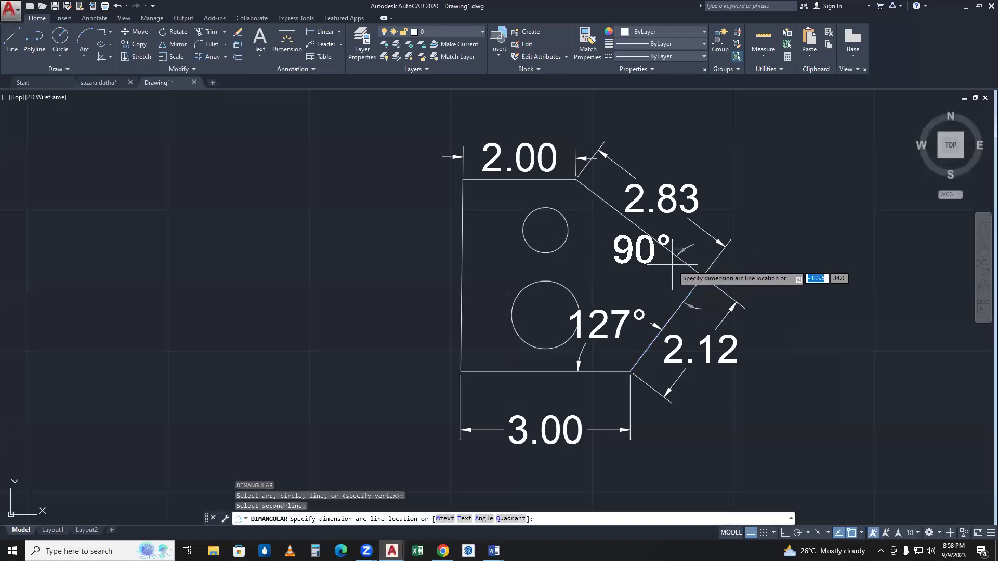
left_click(647, 285)
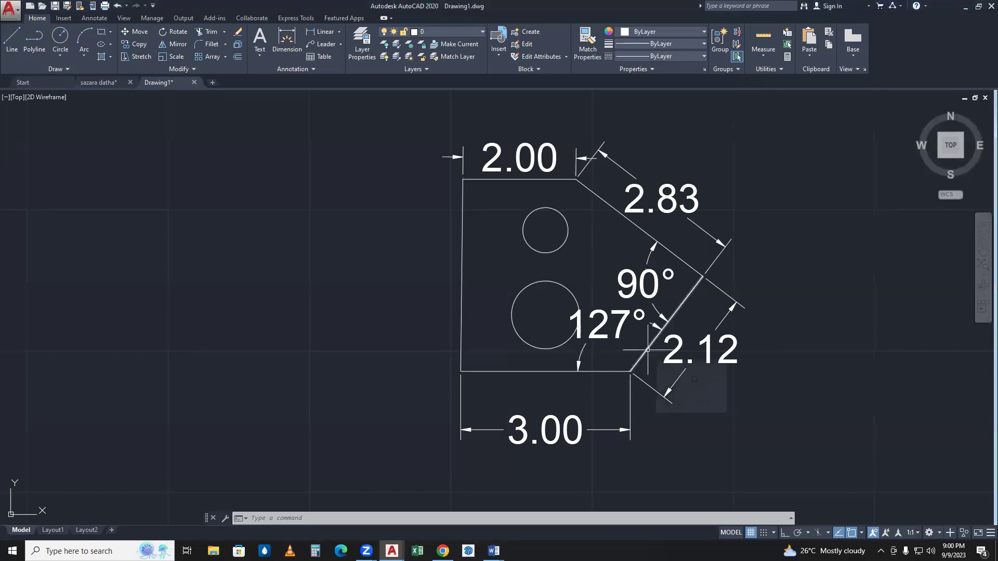
left_click(687, 294)
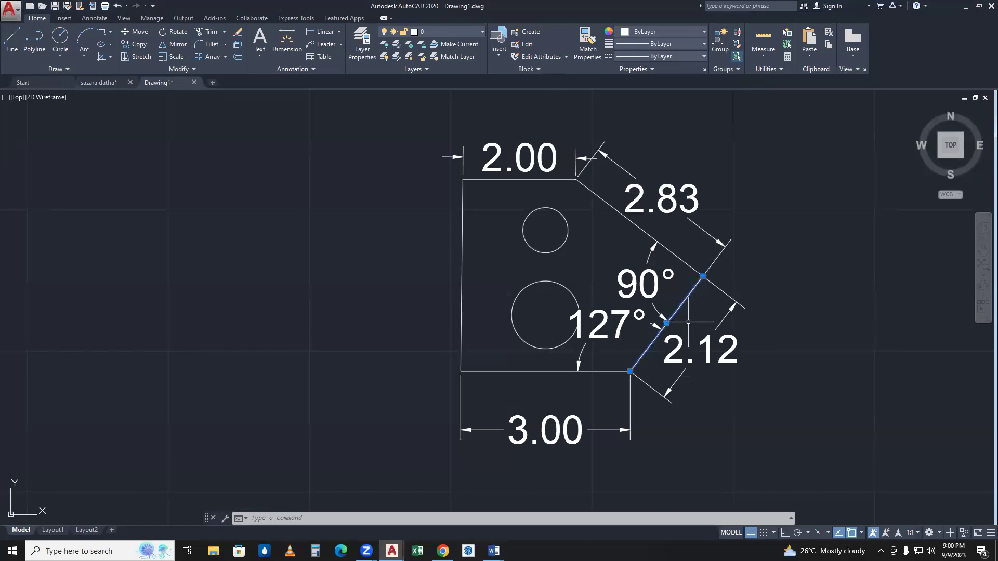
middle_click_drag(688, 322, 662, 323)
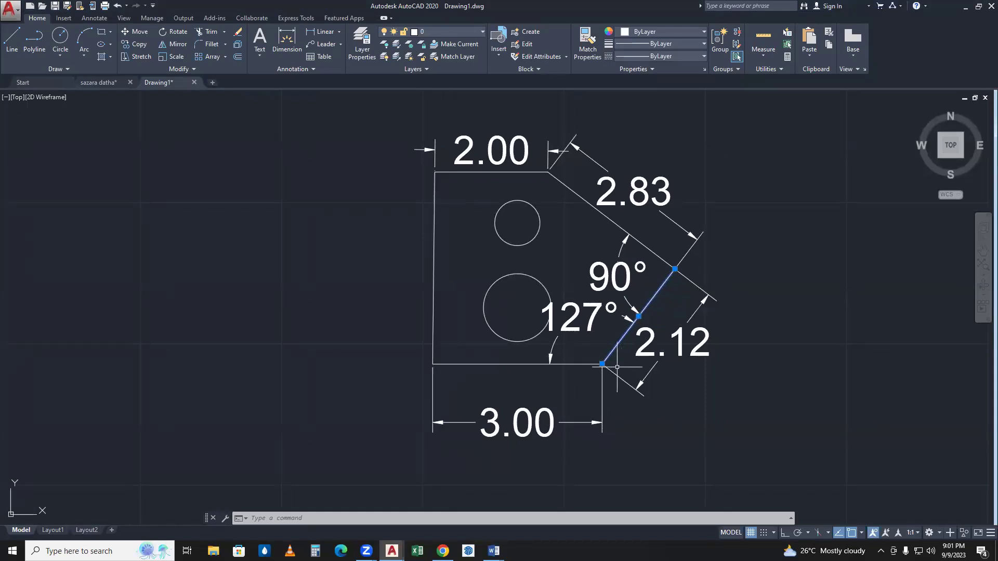
key("Escape")
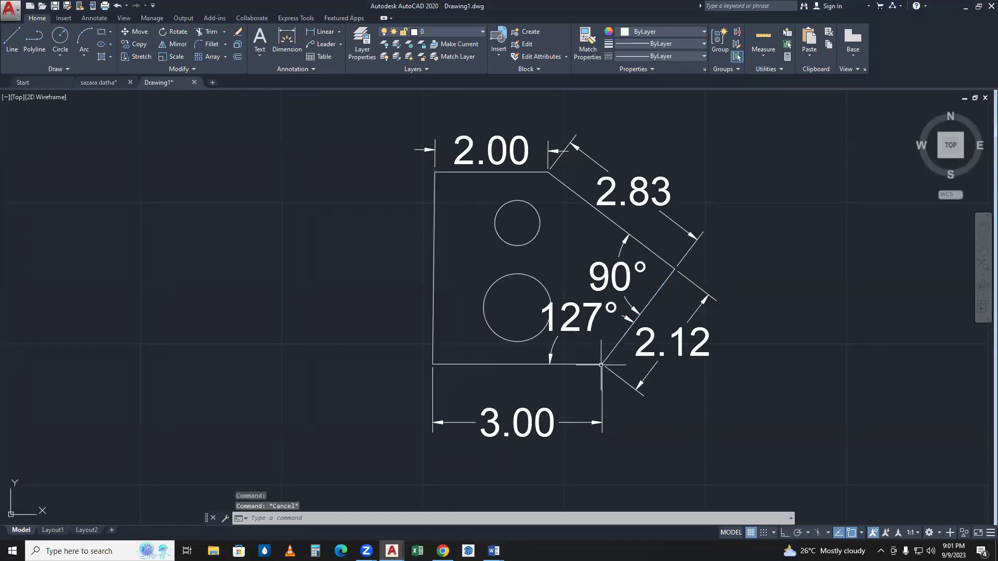
- Draw a 2.12-unit line at 45° from the plate's lower-right corner
type("l")
key("Return")
left_click(602, 364)
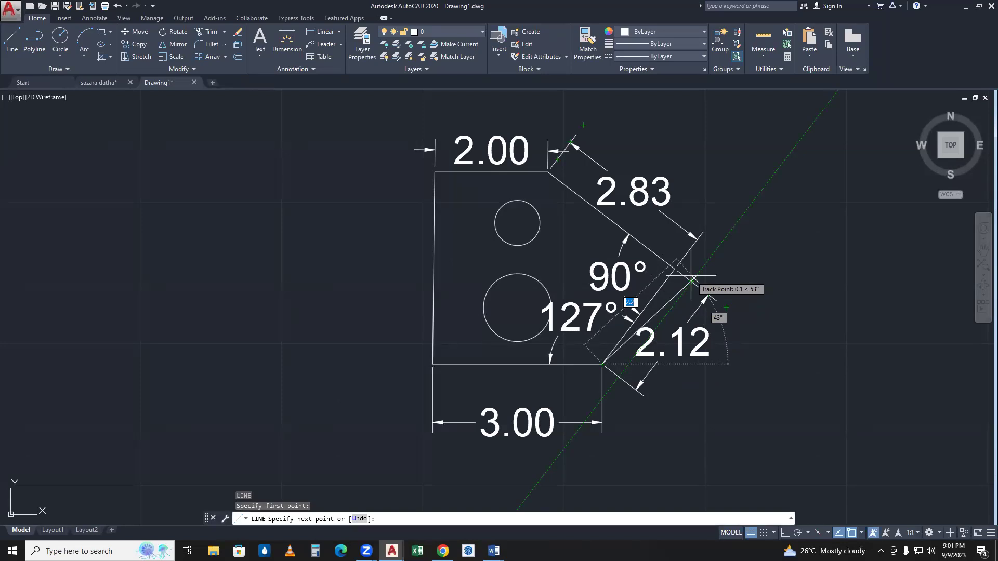
key("BackSpace")
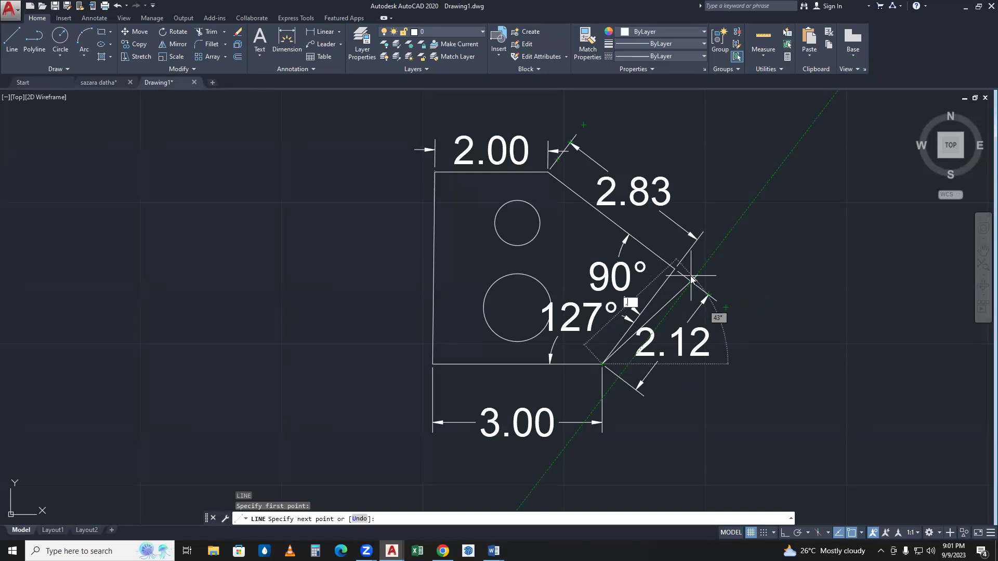
type("<")
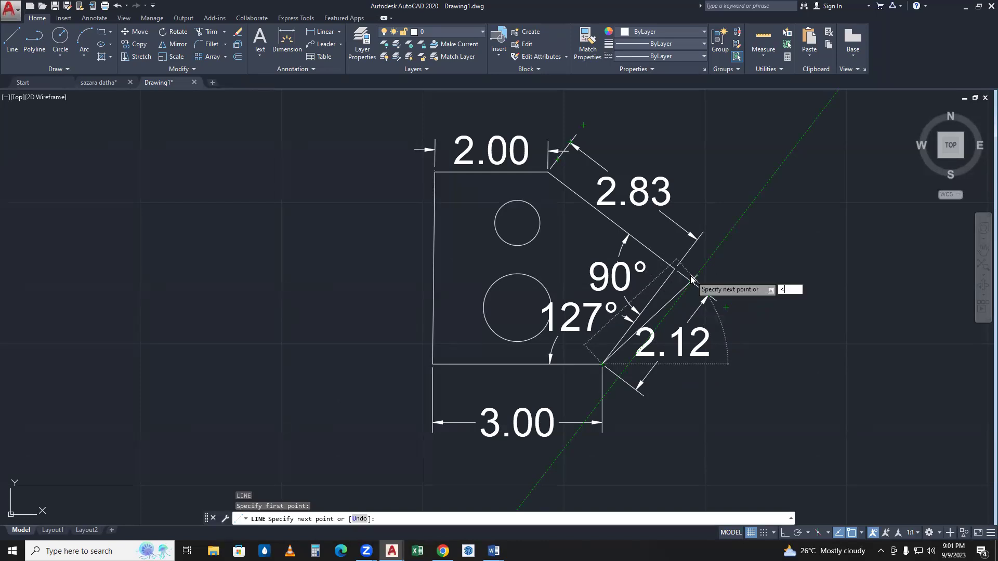
type("45")
key("Return")
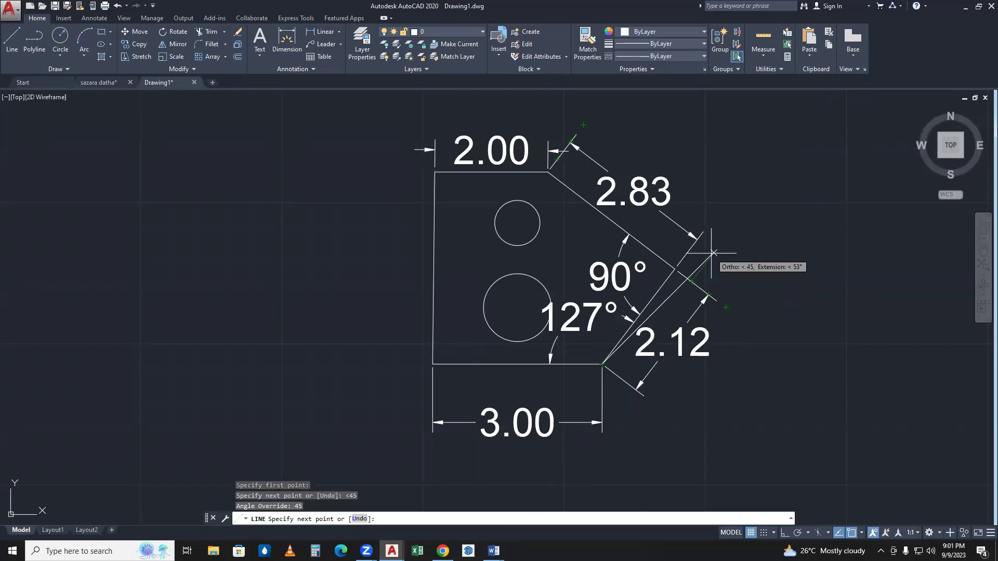
scroll(713, 253, "down", 4)
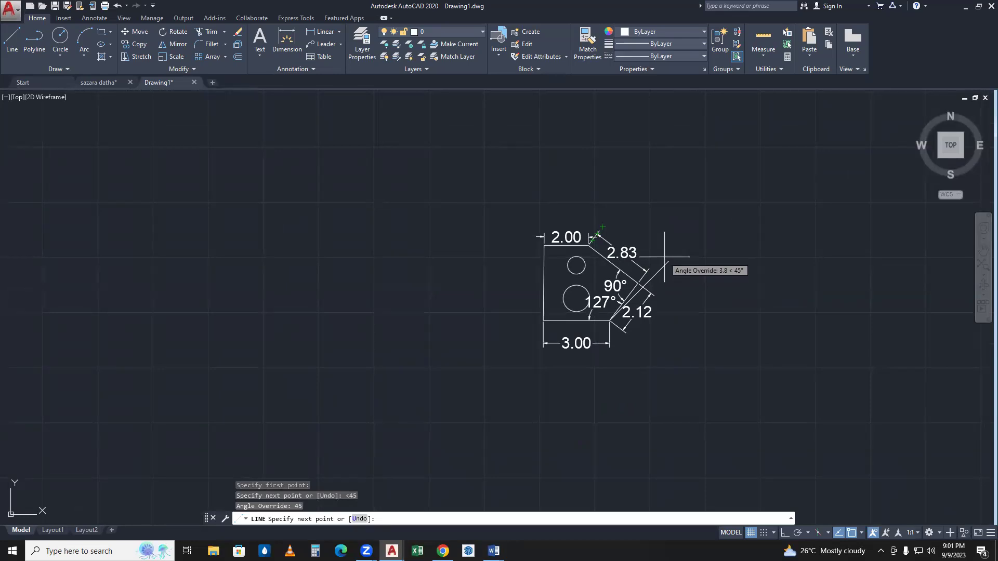
type("2.12")
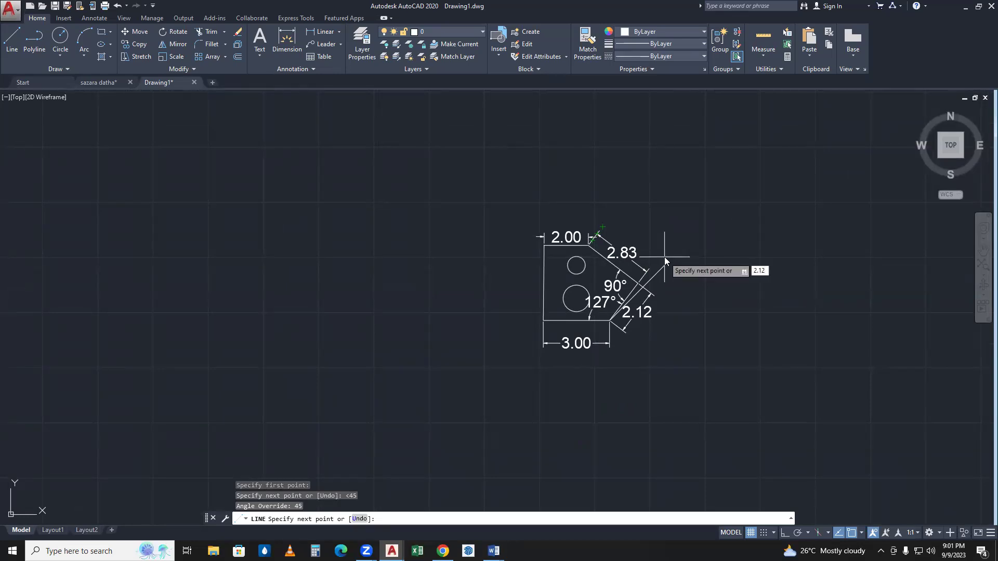
key("Return")
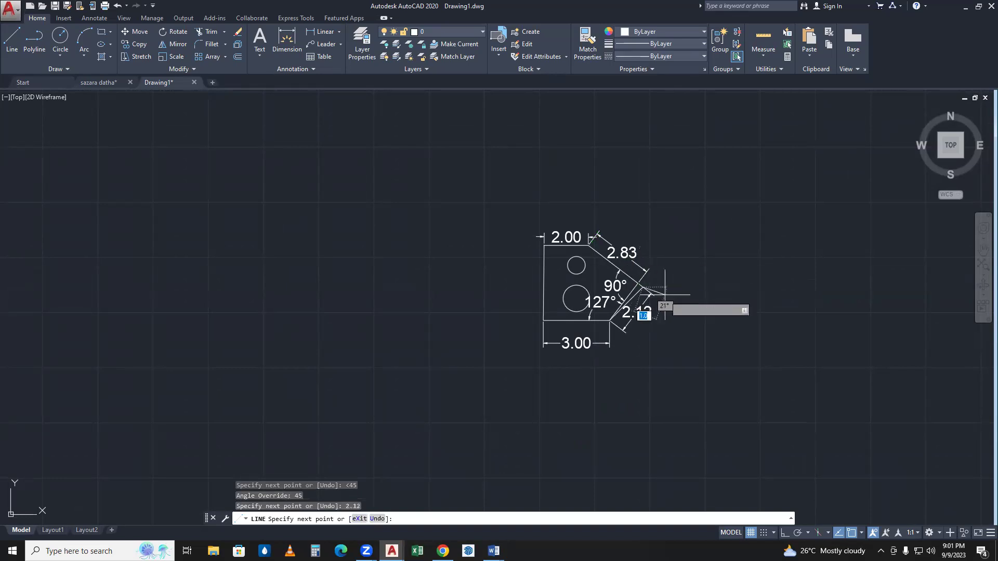
key("Return")
- Add an angular dimension between the new 45° line and the plate's bottom edge, placing its arc outside above the plate
scroll(660, 291, "up", 4)
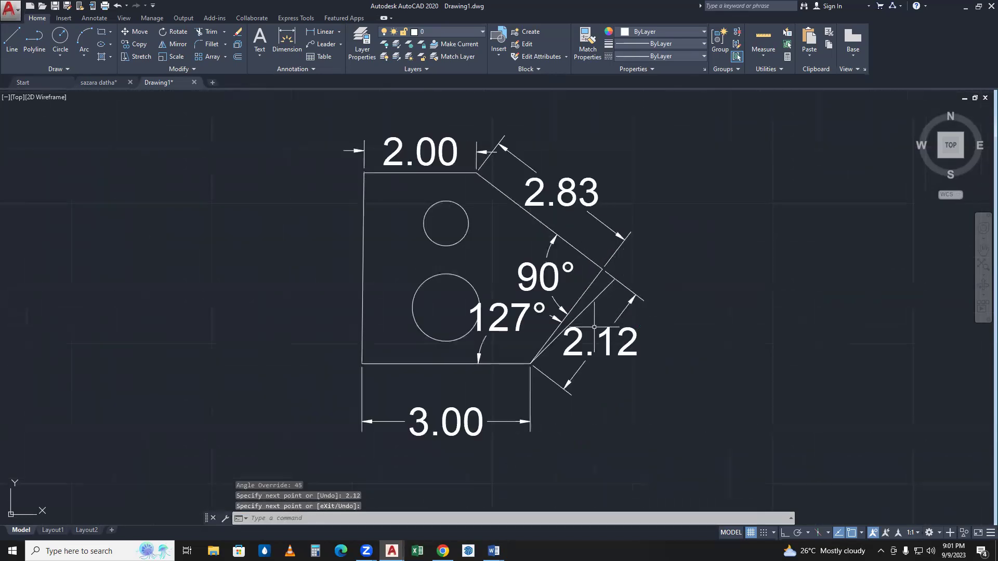
scroll(597, 324, "up", 2)
left_click(590, 287)
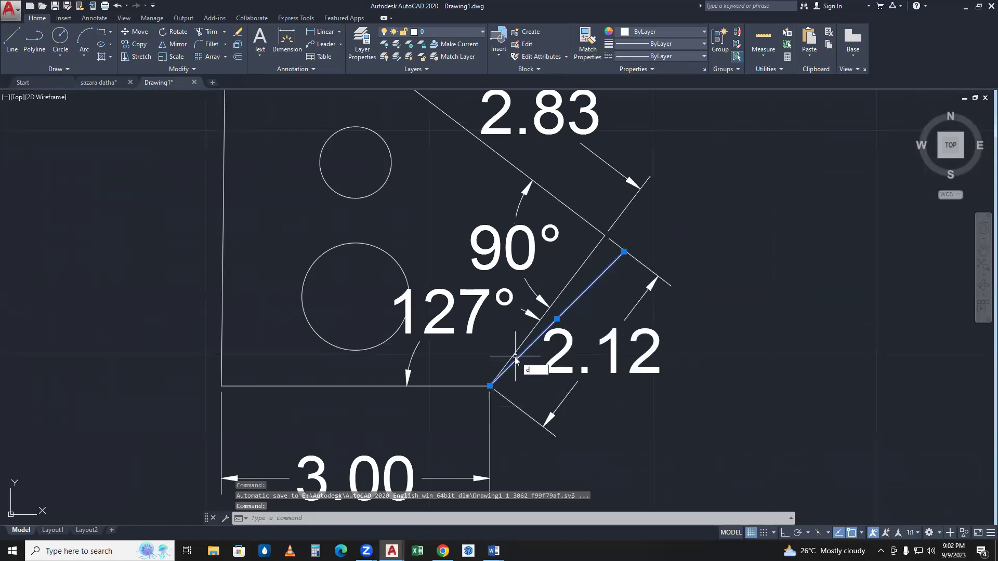
type("IMAng")
key("Return")
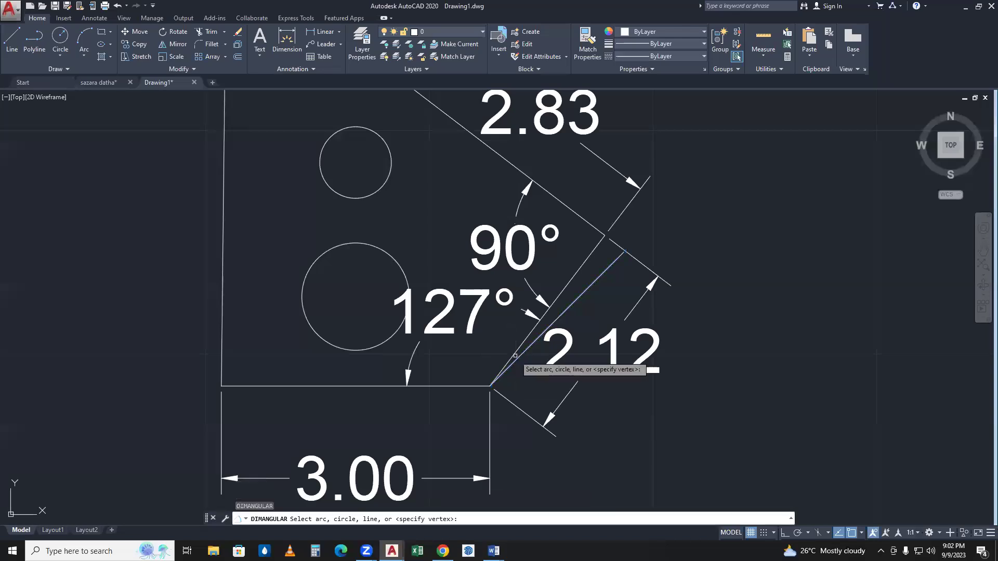
left_click(565, 310)
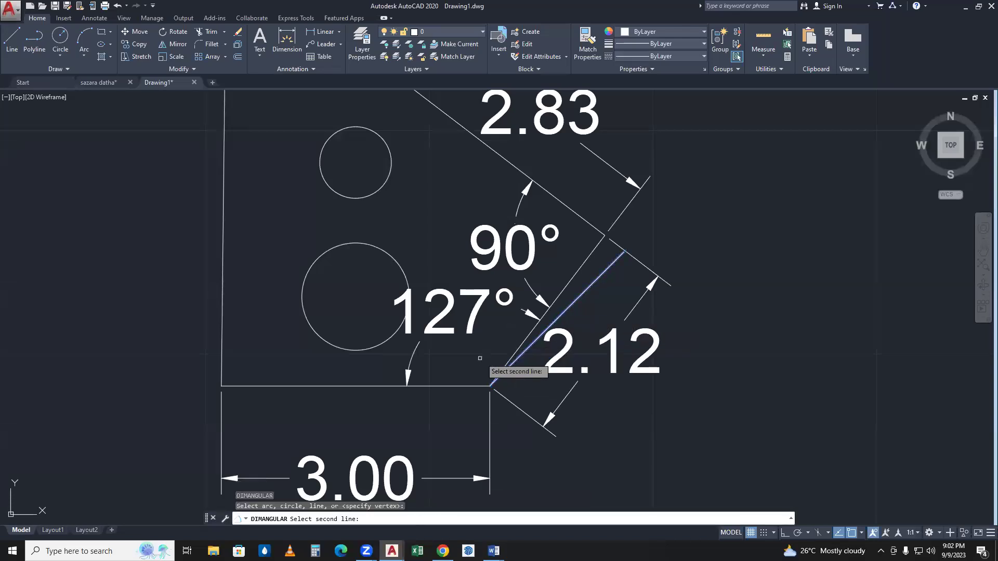
left_click(456, 386)
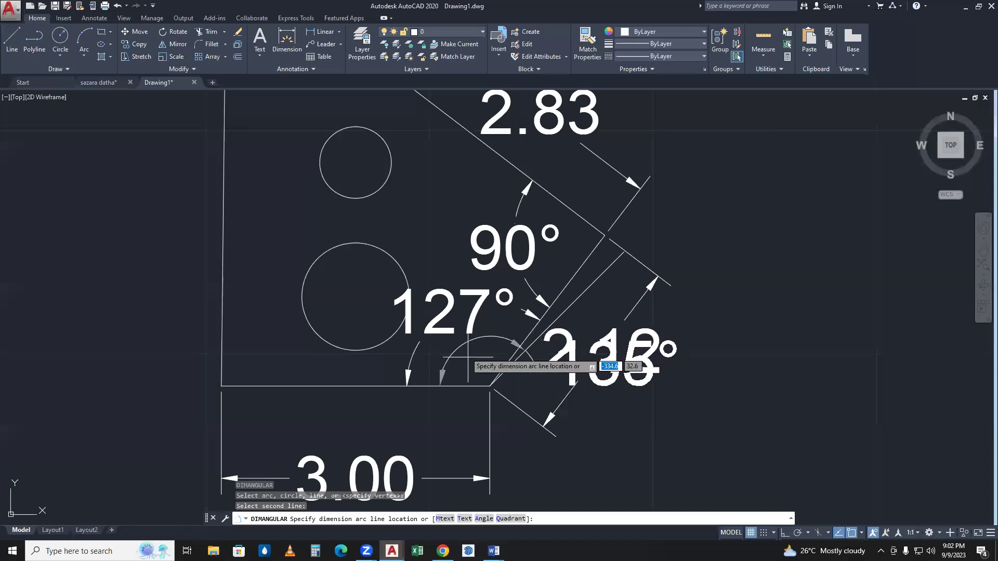
scroll(431, 236, "down", 4)
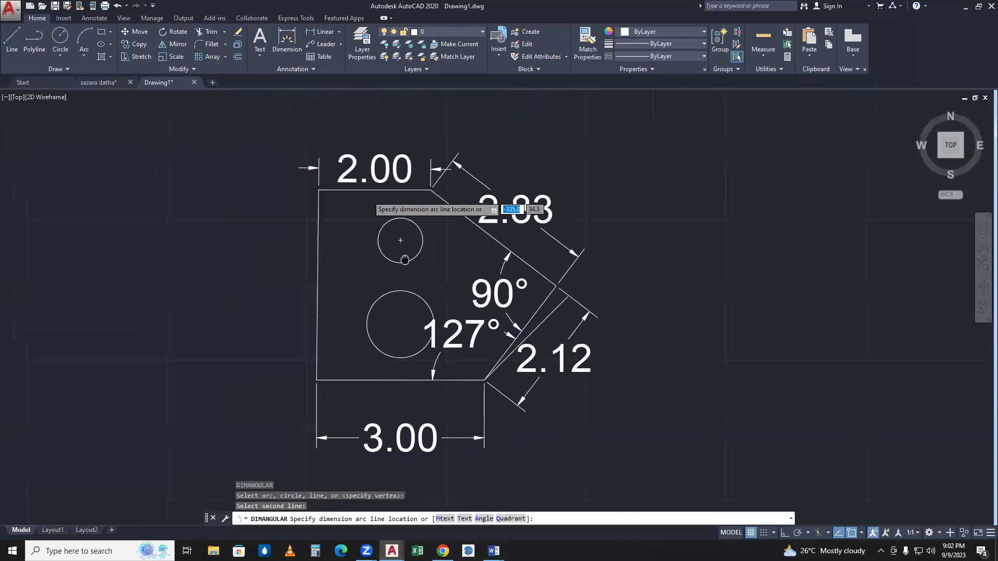
middle_click_drag(405, 259, 447, 325)
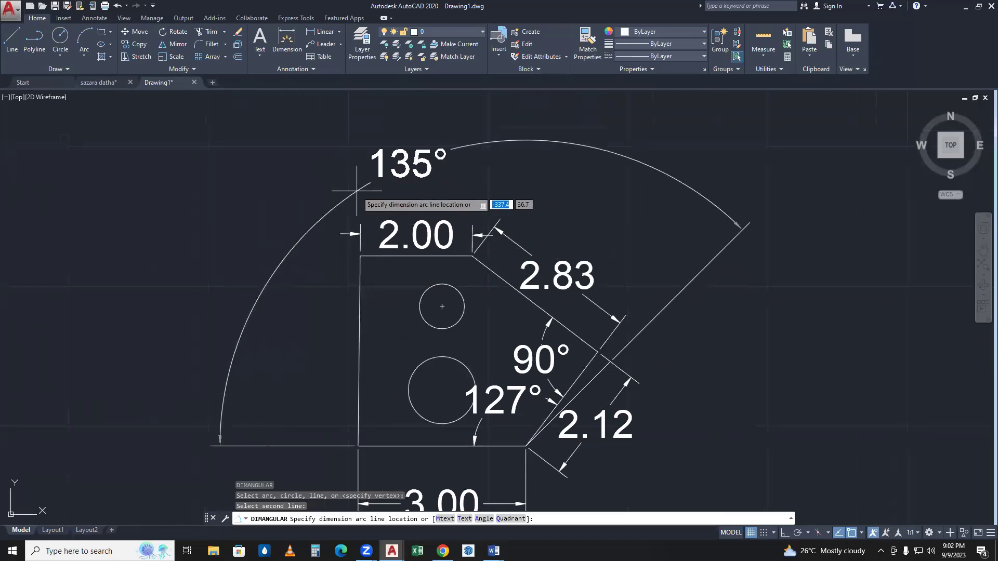
left_click(356, 191)
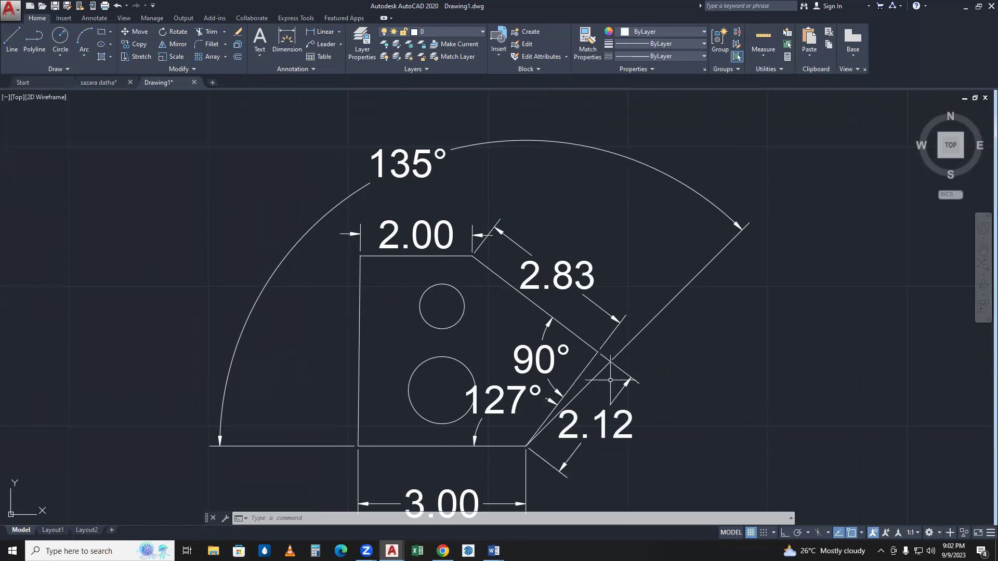
scroll(608, 380, "up", 2)
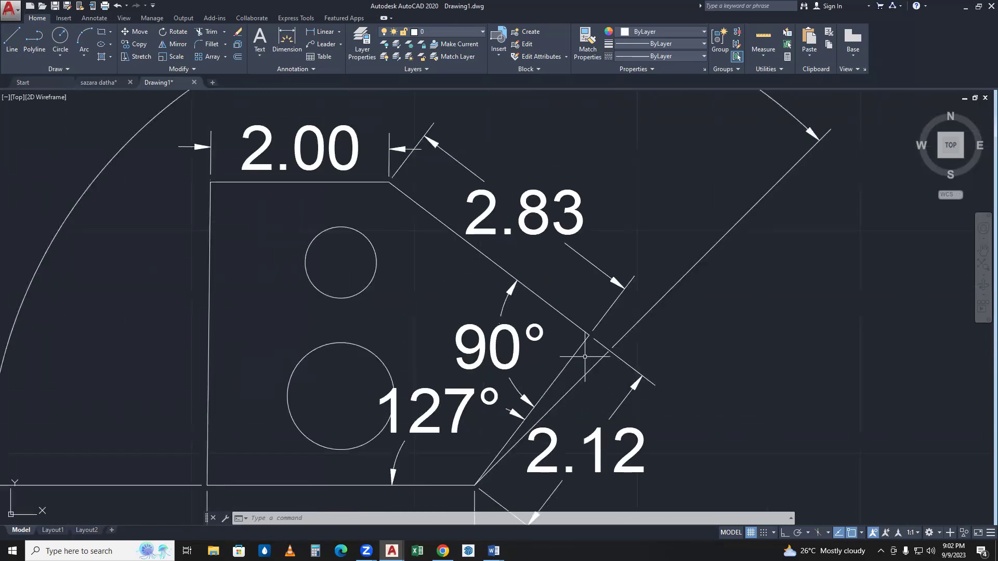
- Delete the old lower slanted edge of the plate and its 127° angular dimension
left_click(565, 364)
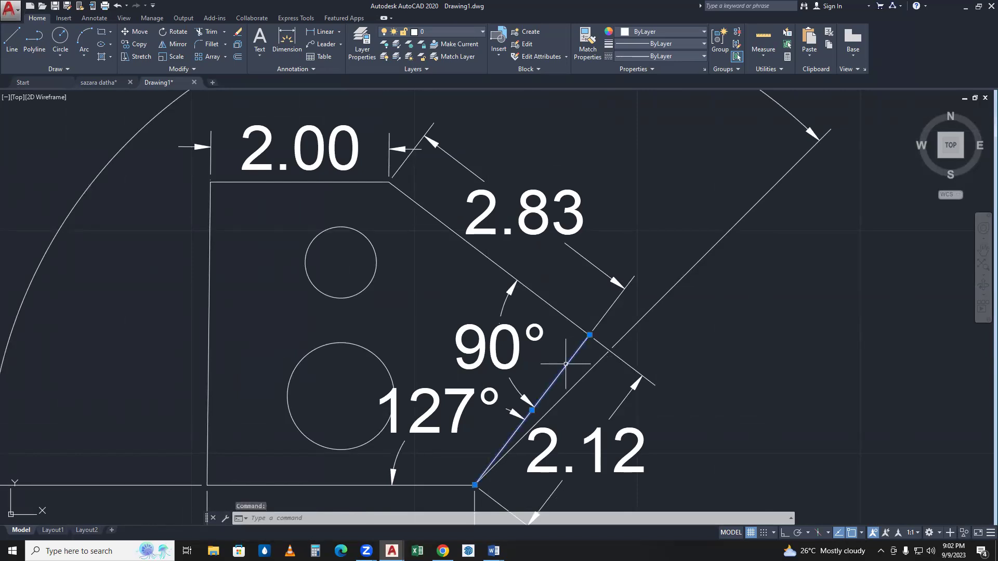
key("Delete")
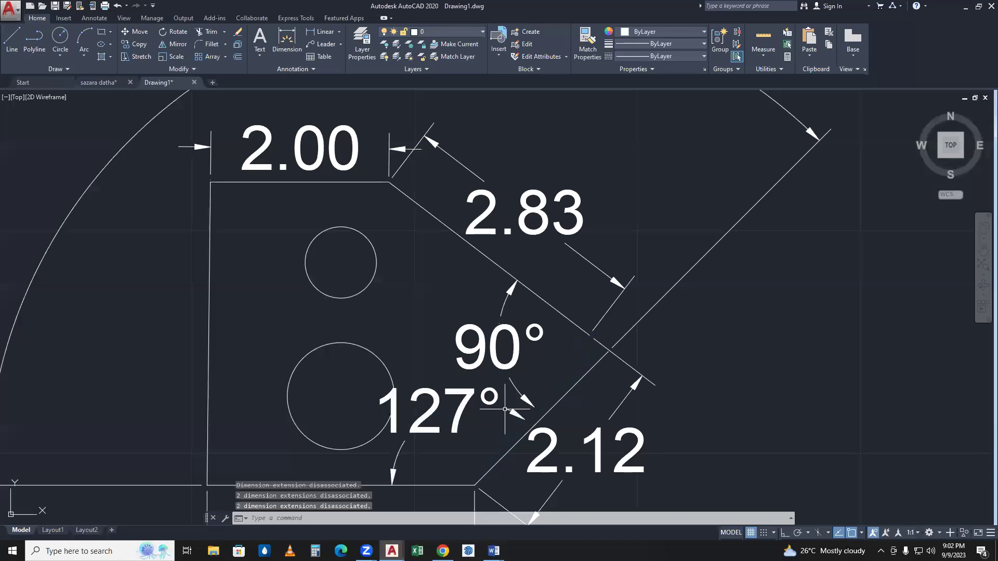
left_click(507, 413)
key("Delete")
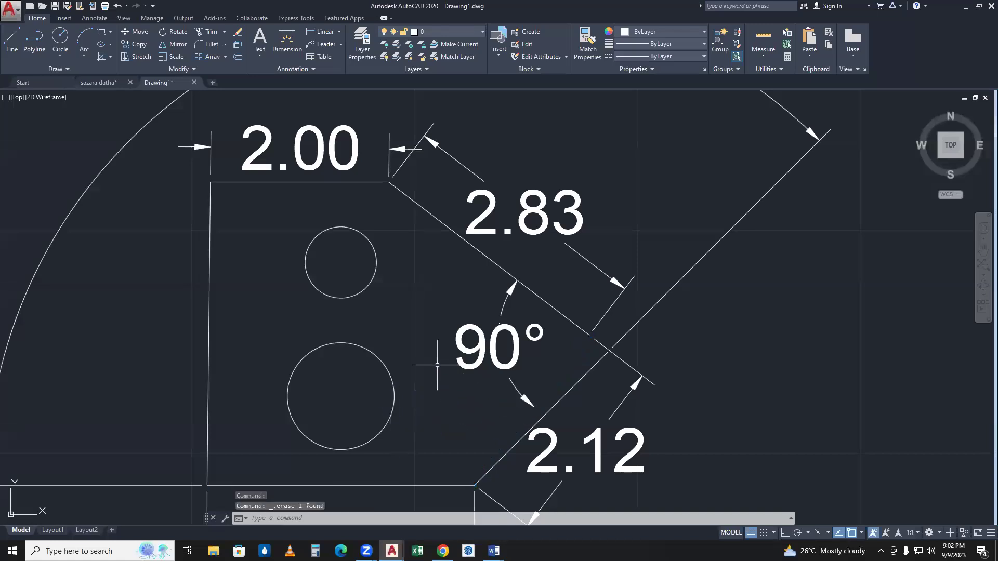
- Move the text of the 135° angular dimension inside the plate, between the large circle and the 45° edge
scroll(410, 343, "down", 2)
middle_click_drag(407, 337, 470, 366)
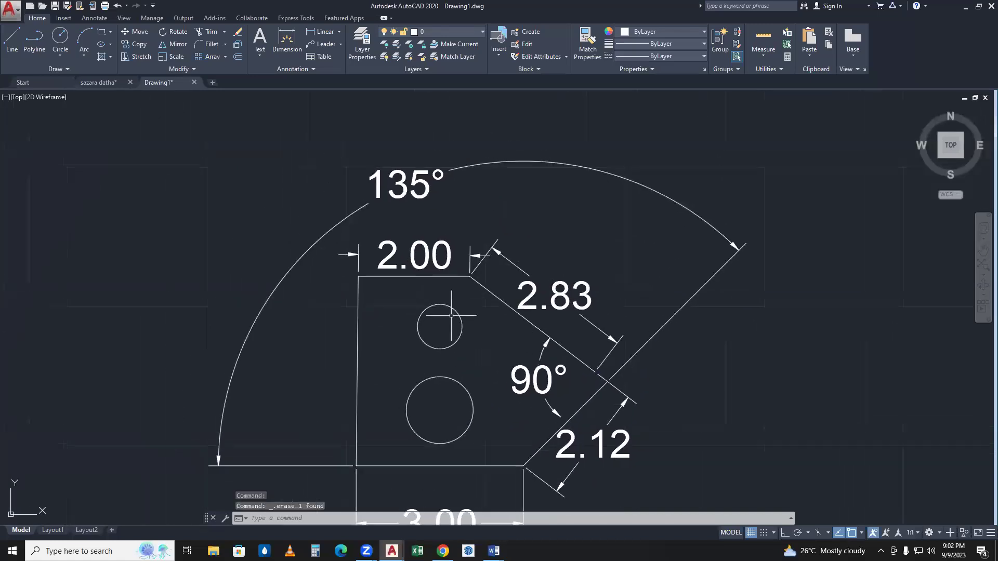
left_click(401, 200)
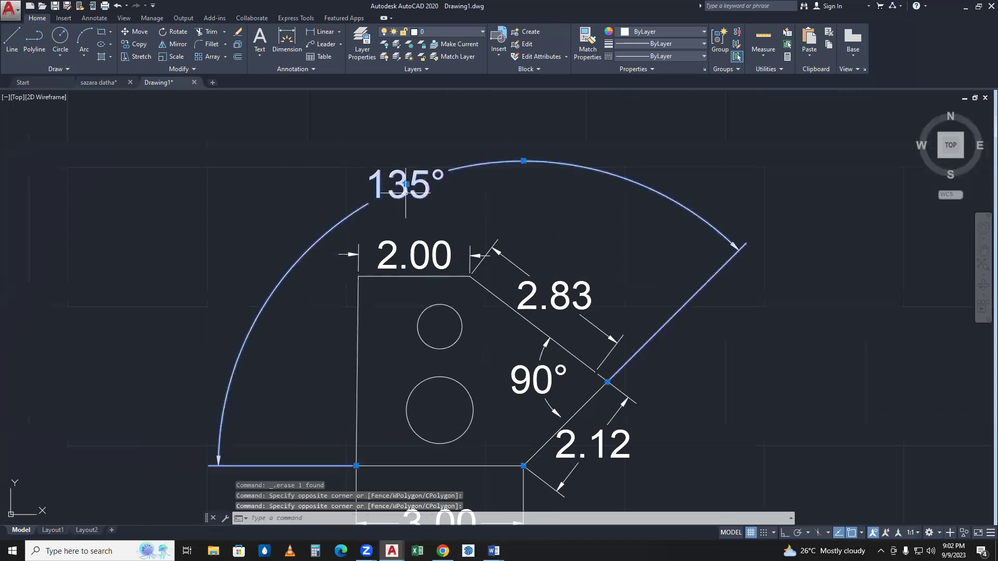
left_click(407, 183)
left_click(406, 184)
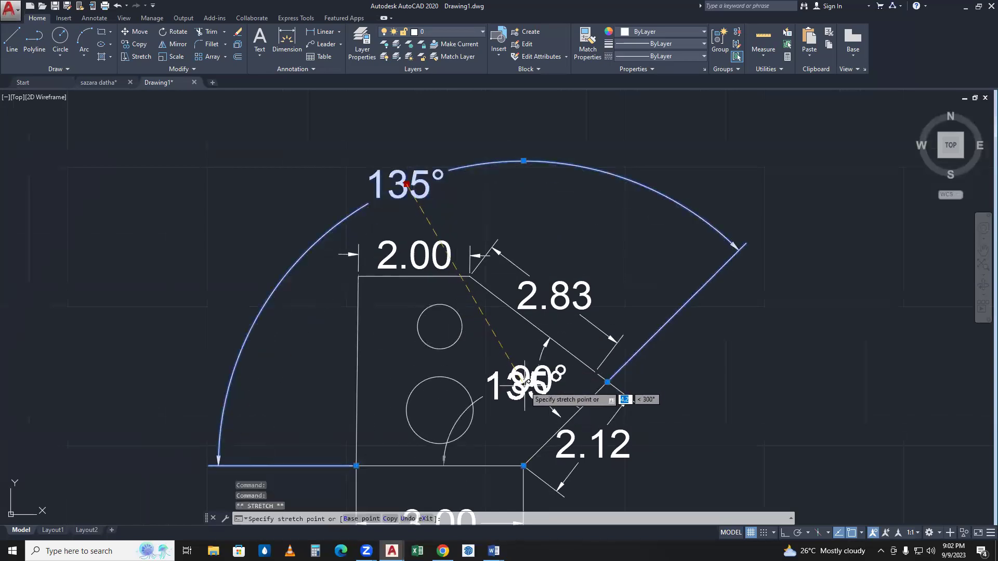
right_click(512, 411)
key("Escape")
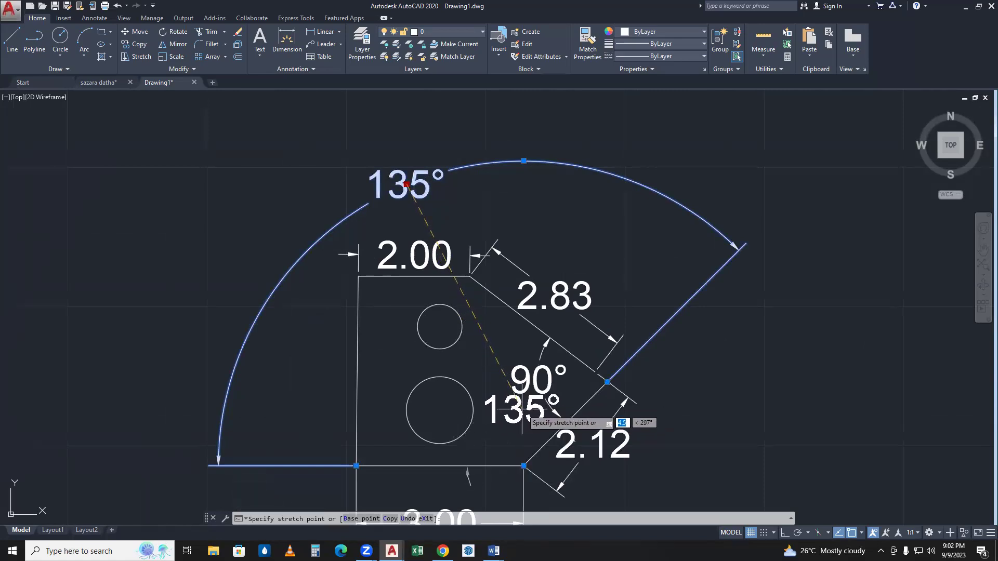
middle_click_drag(517, 408, 494, 382)
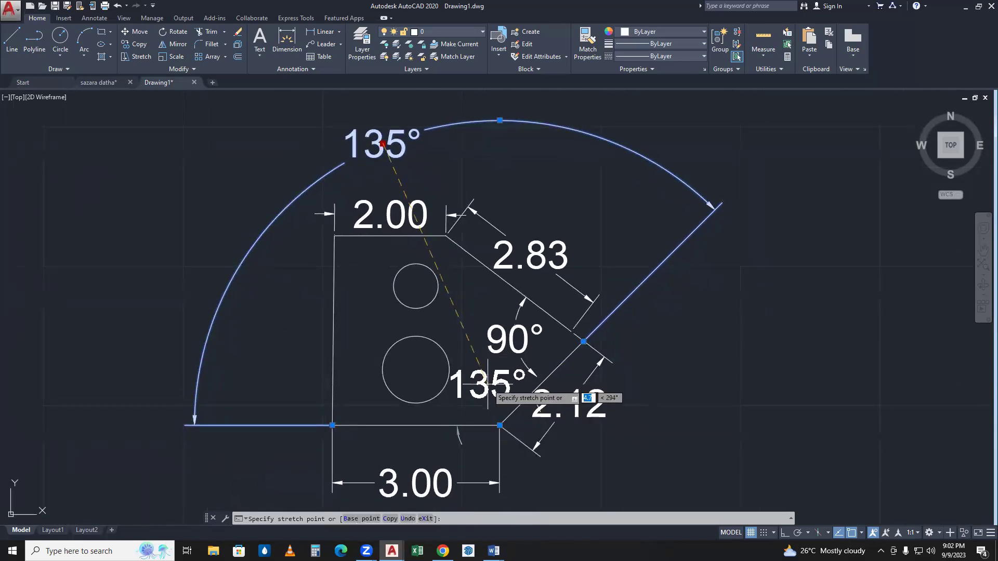
left_click(486, 385)
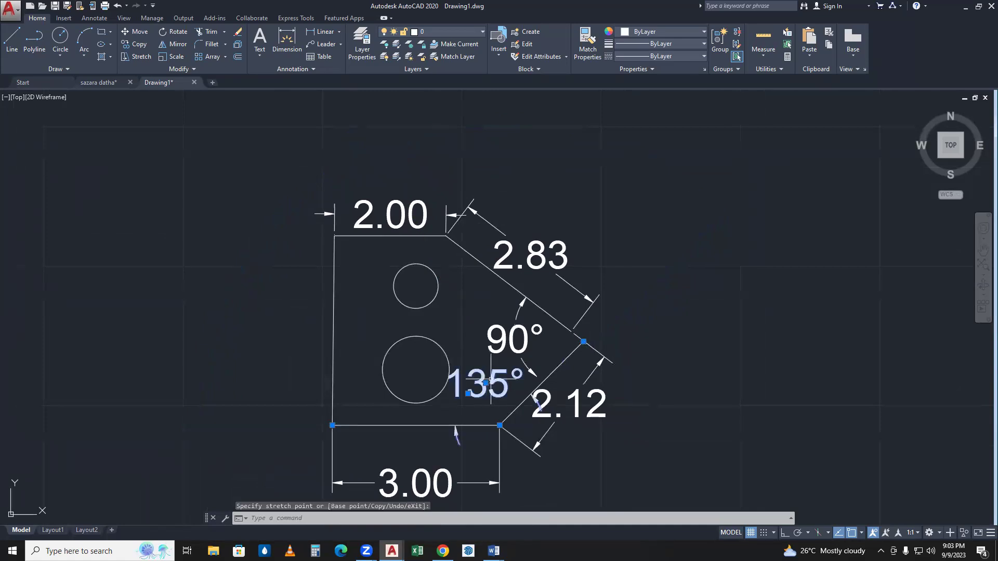
- Erase the 135° angular dimension and undo the erasure
key("Delete")
key("alt")
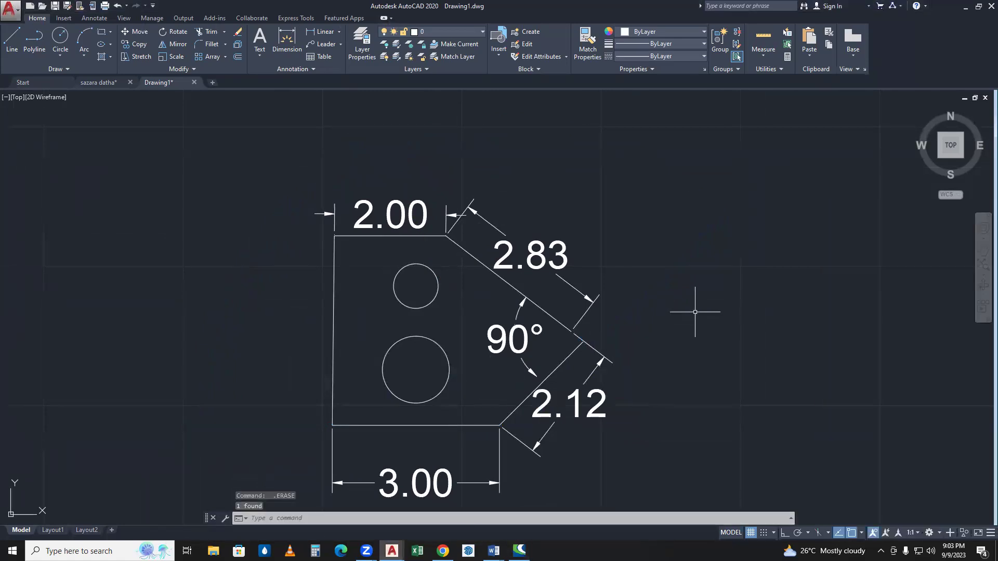
key("ctrl+z")
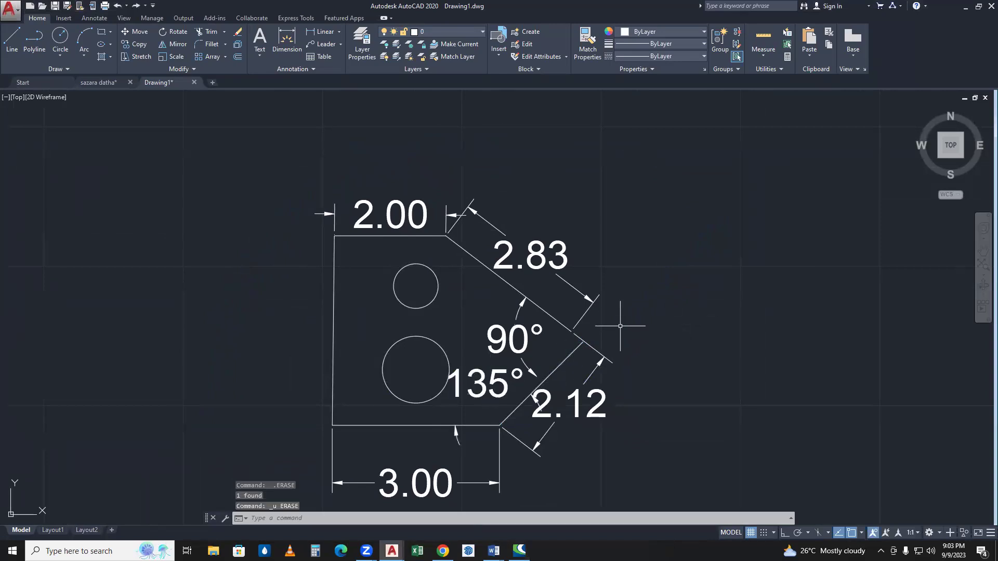
- Set the Standard dimension style's text height to 0.3
type("d")
key("Escape")
type("dimsty")
key("Return")
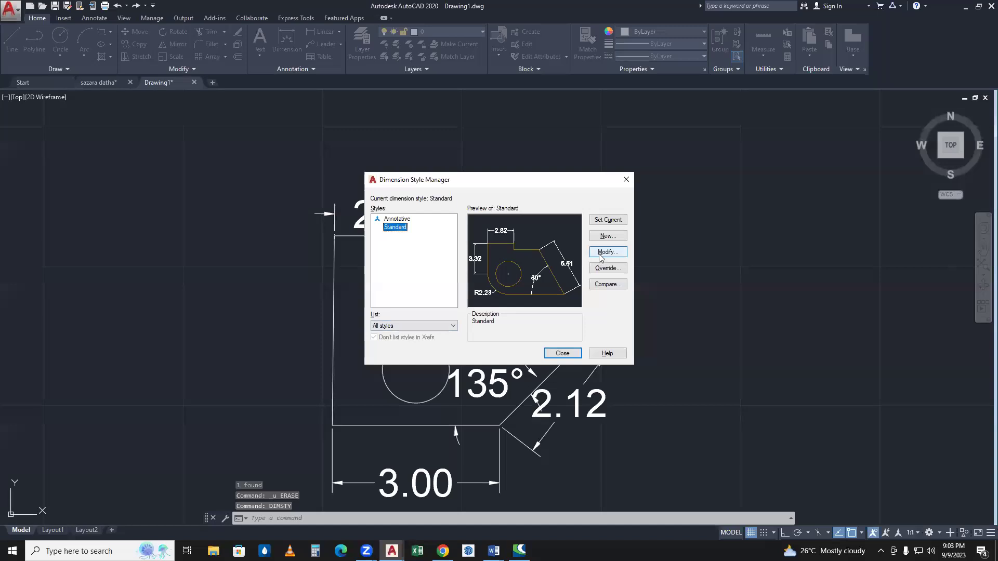
left_click(607, 252)
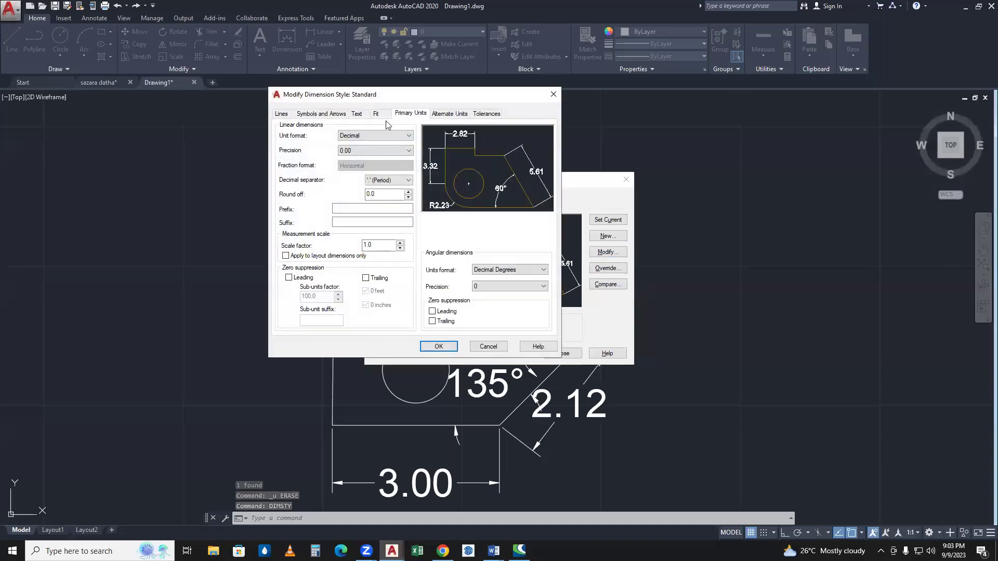
left_click(357, 114)
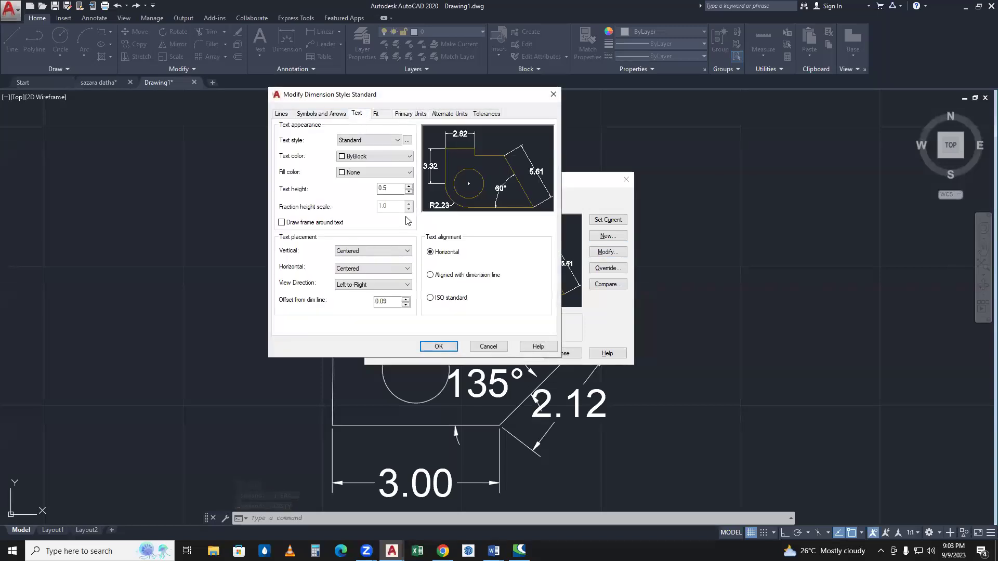
left_click(410, 191)
left_click(395, 191)
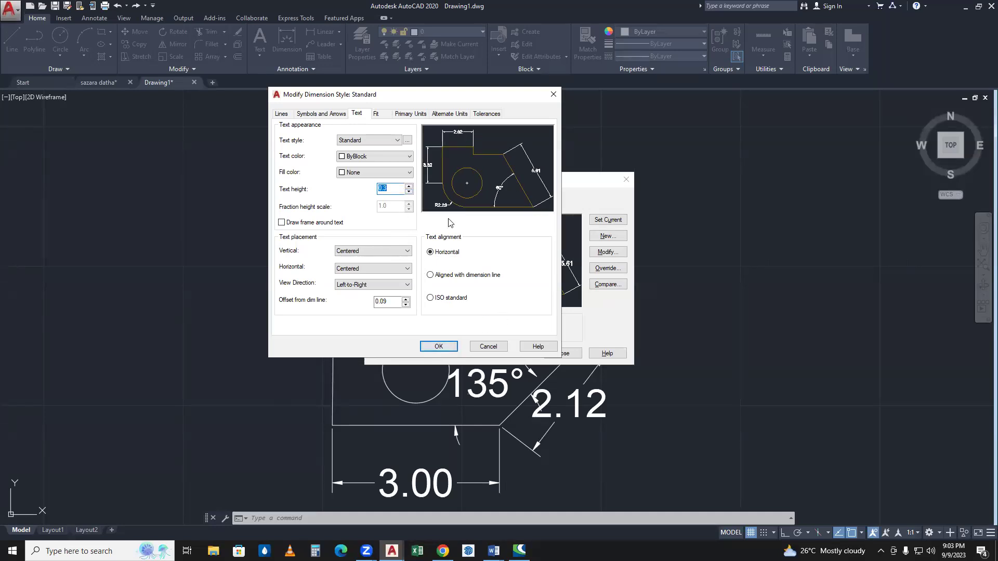
left_click(439, 347)
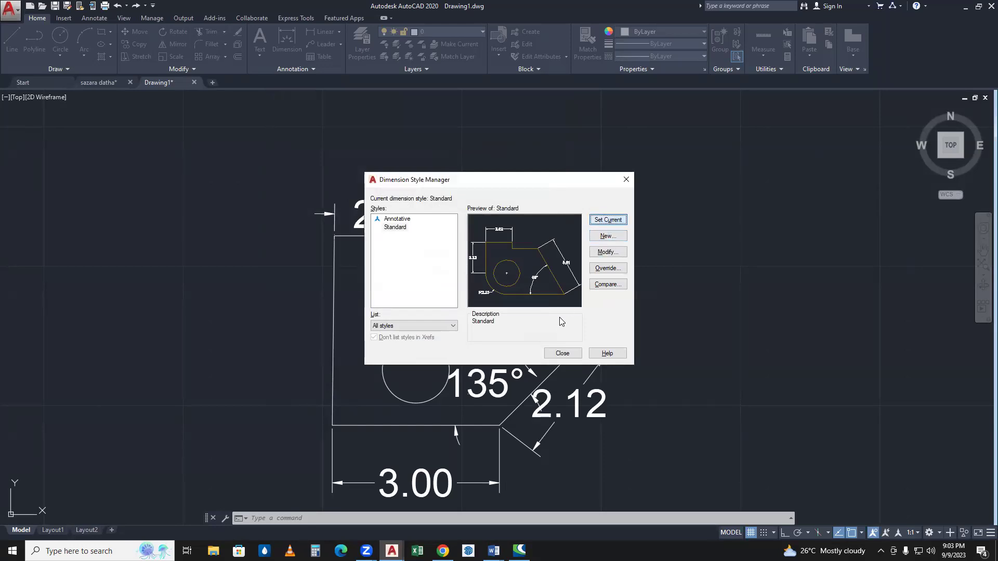
left_click(562, 352)
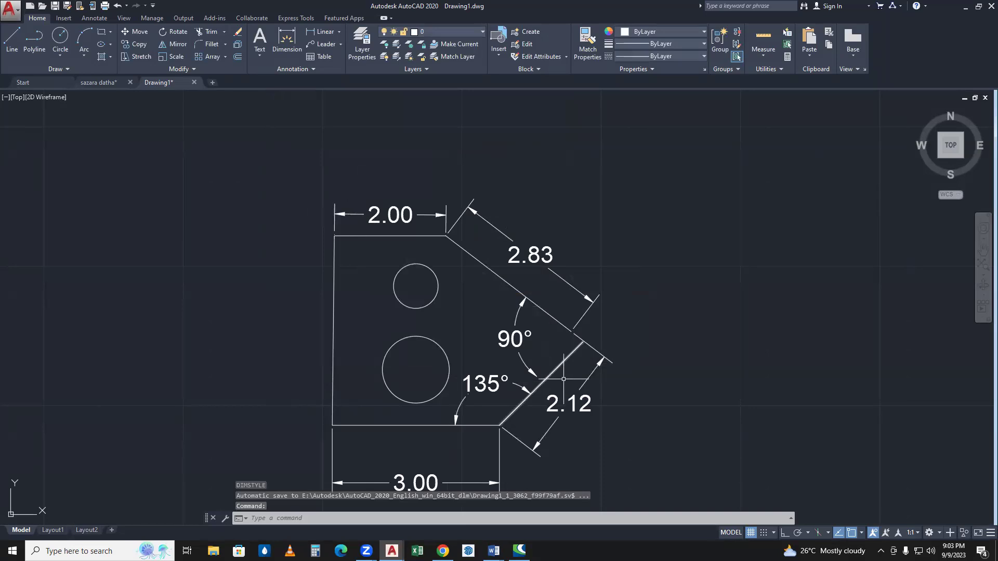
- Try to stretch the lower aligned dimension's upper extension origin onto the free end of the 45° edge
scroll(566, 376, "up", 2)
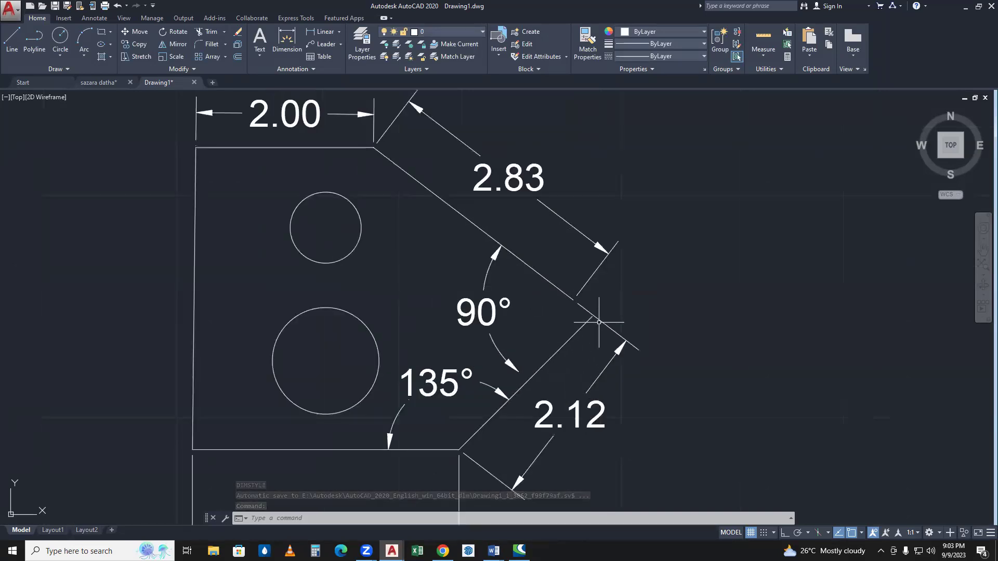
left_click(626, 342)
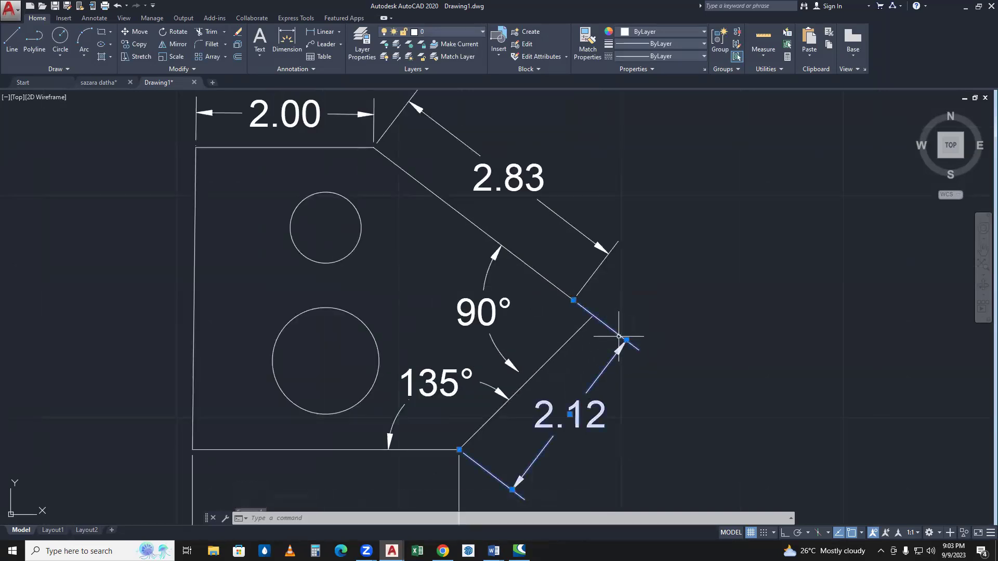
left_click(574, 300)
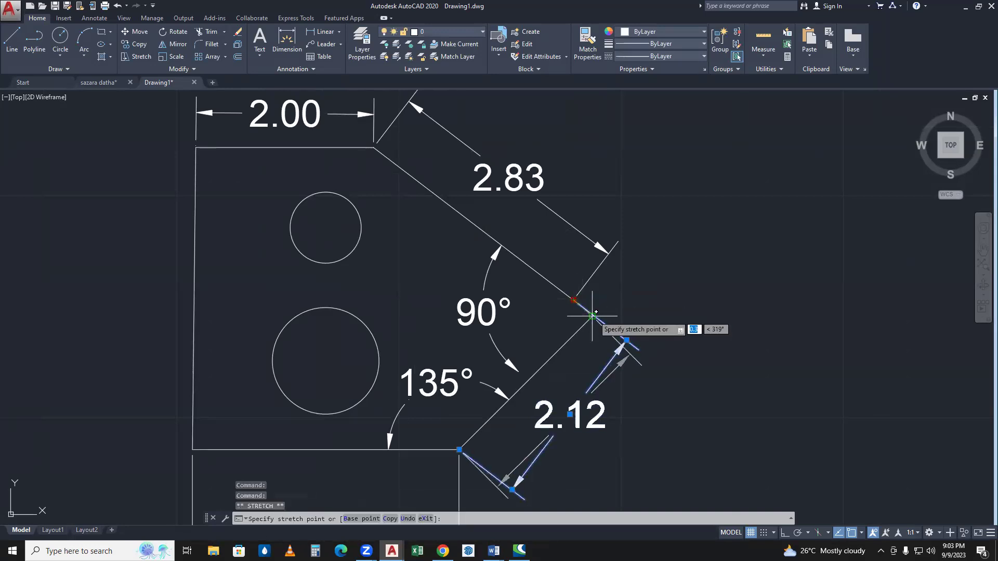
left_click(594, 315)
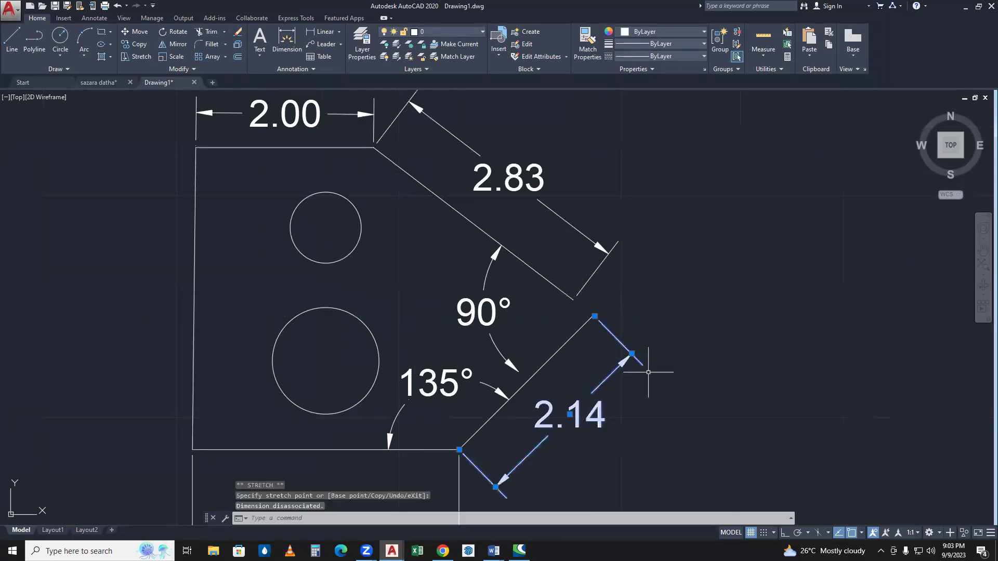
- Replace the 45° edge's aligned dimension with a new one between the edge's two endpoints, placed outside the plate
left_click(580, 424)
left_click(570, 414)
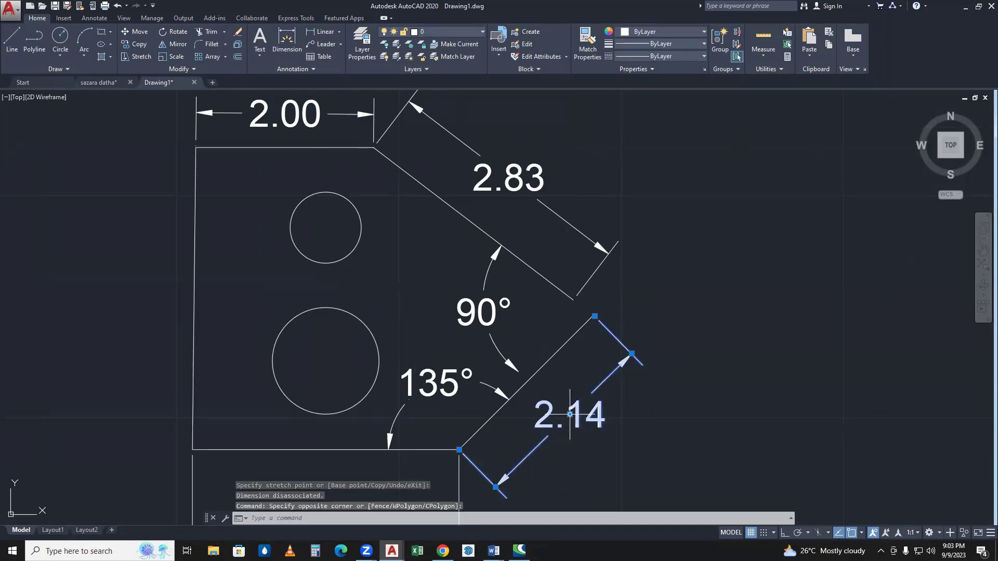
key("Delete")
left_click(491, 414)
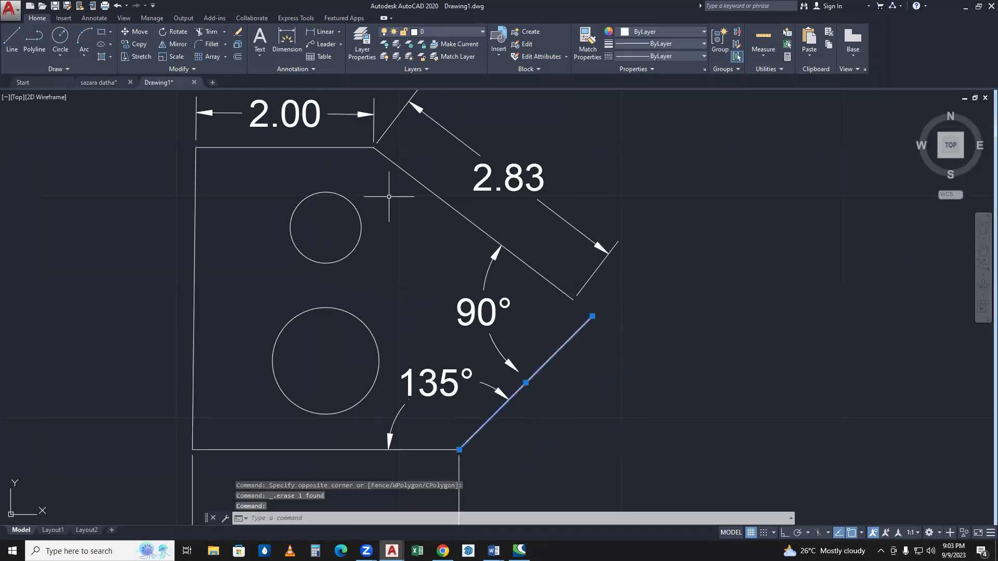
type("dima")
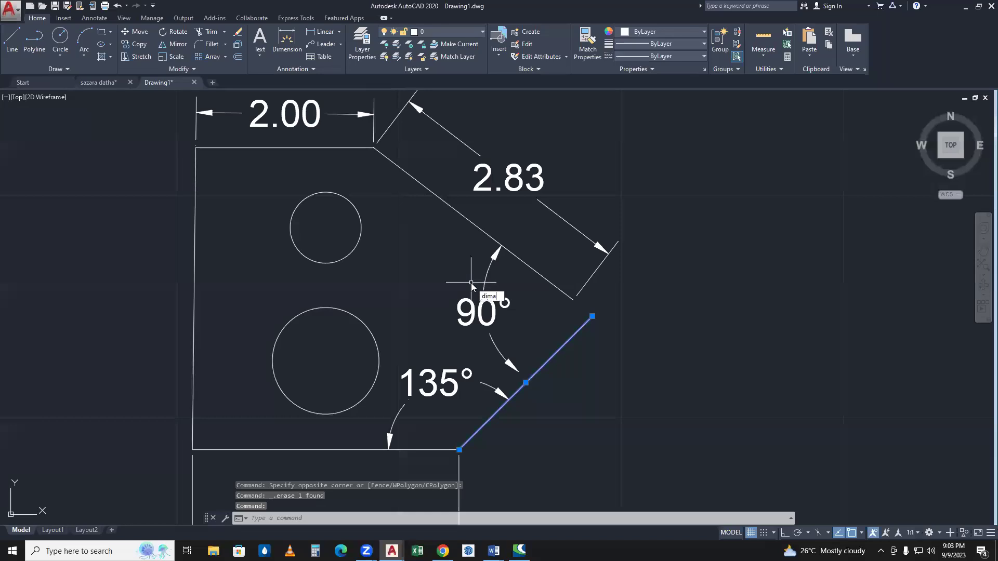
key("Return")
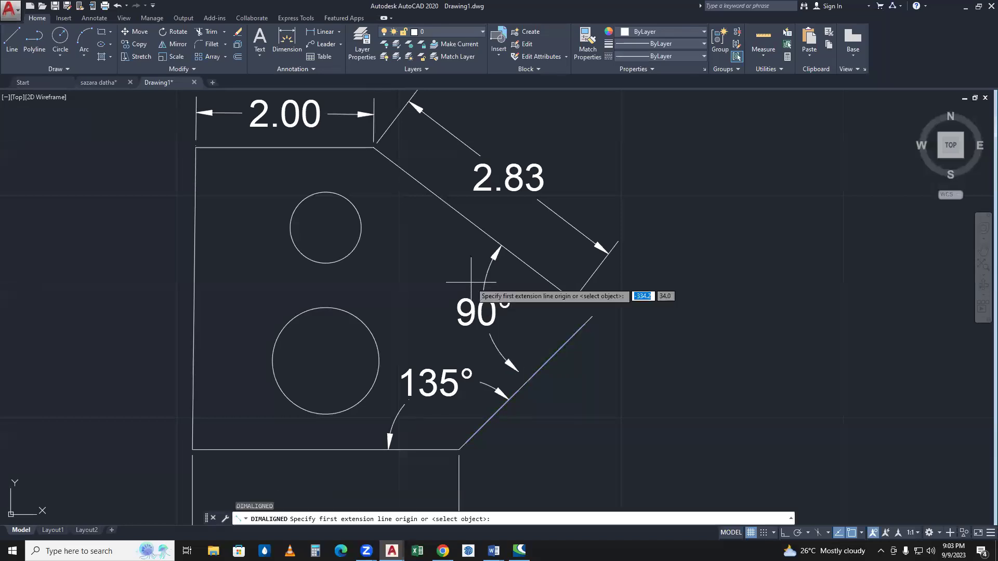
left_click(458, 449)
left_click(592, 318)
left_click(609, 351)
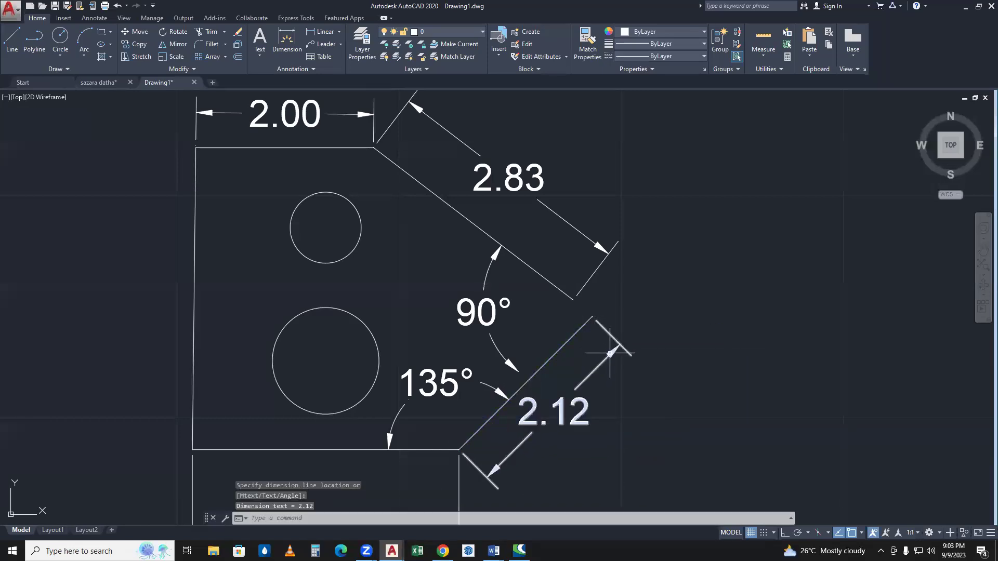
key("Return")
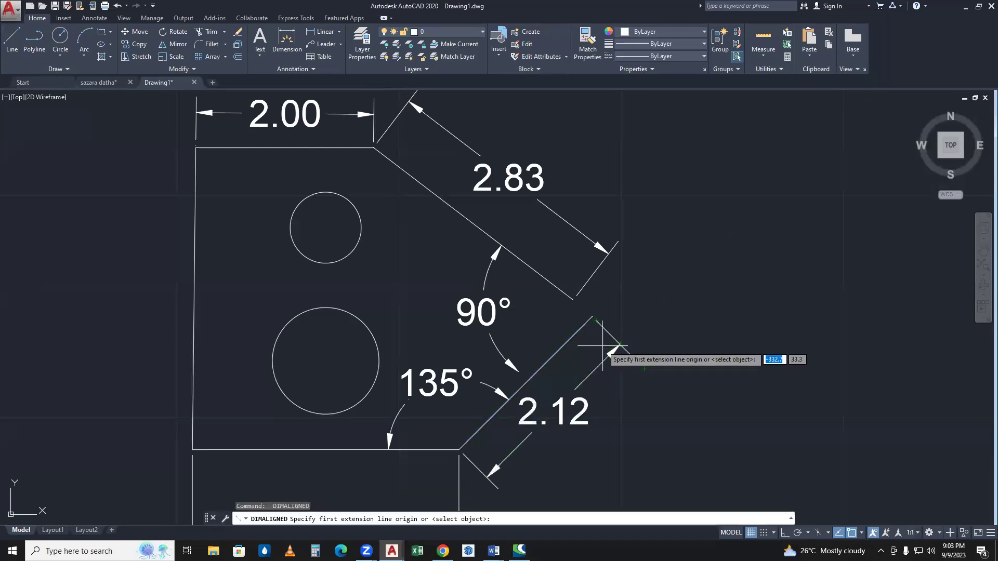
key("Escape")
- Delete the upper slanted edge, its 2.83 aligned dimension and the 90° angular dimension
left_click(552, 286)
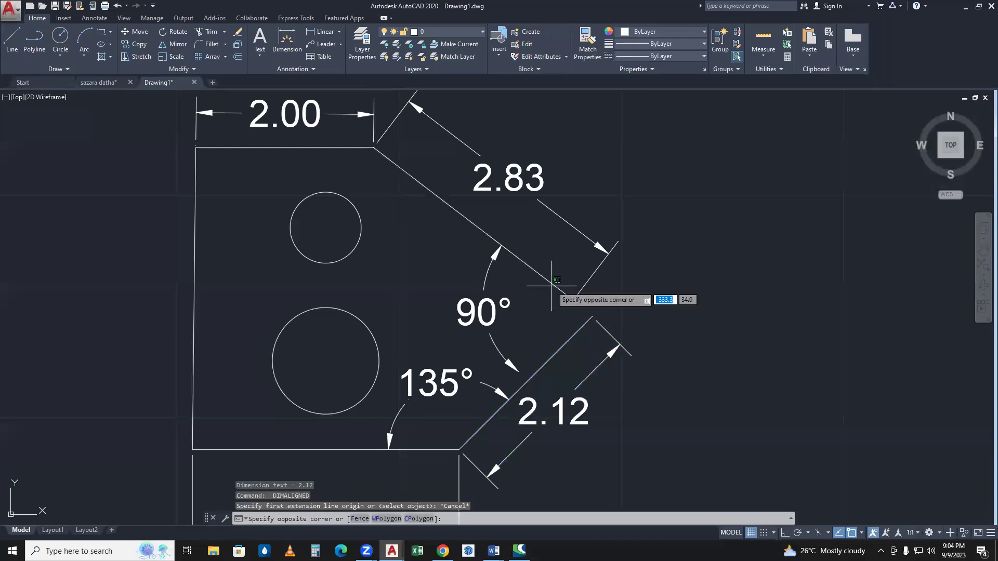
left_click(545, 279)
key("Delete")
left_click(615, 289)
left_click(548, 215)
key("Delete")
left_click(512, 322)
left_click(453, 292)
key("Delete")
- Draw a 2.83-unit line at 135° from the free upper end of the 45° edge, perpendicular to it
type("L")
key("Return")
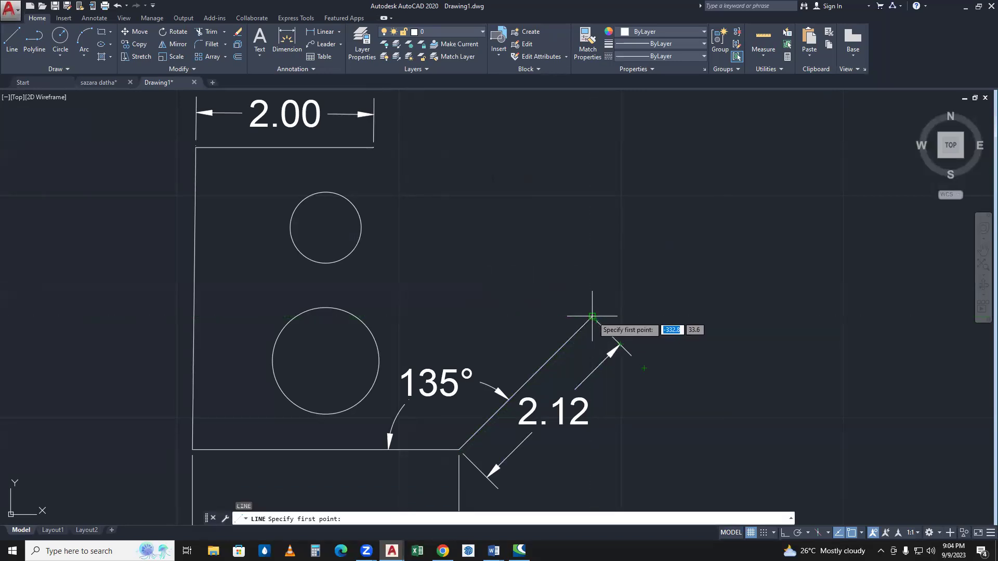
left_click(592, 316)
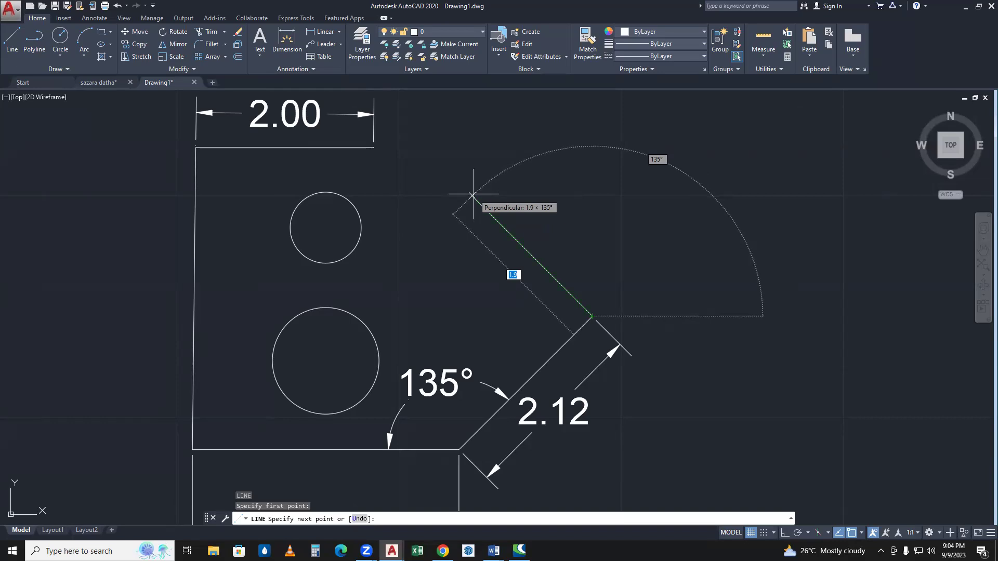
type("2.83")
key("Return")
scroll(473, 196, "down", 2)
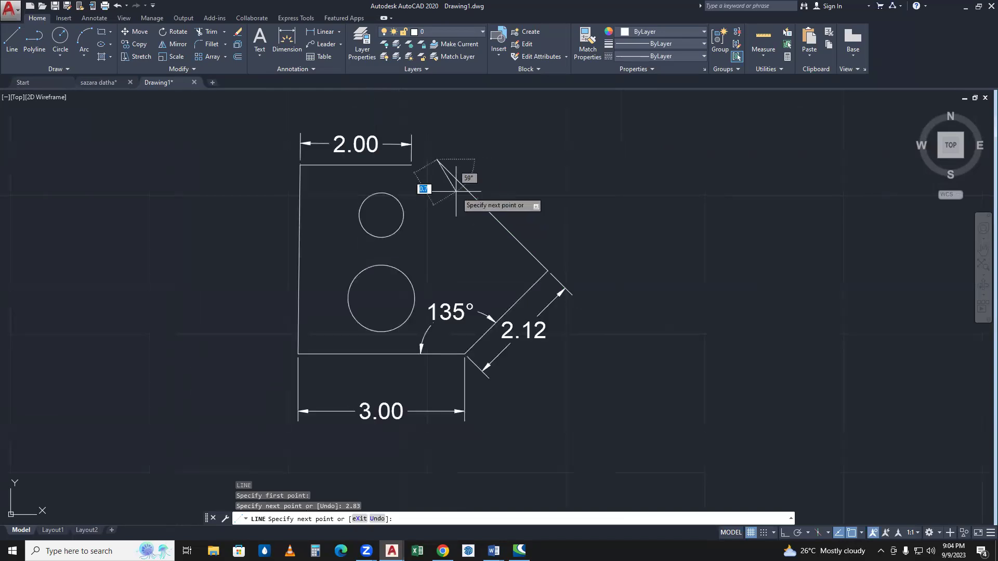
- Restore the Top view with north up after orbiting the drawing
mouse_move(473, 195)
middle_mouse_down("shift")
mouse_move(512, 223)
mouse_move(719, 179)
middle_mouse_up("shift")
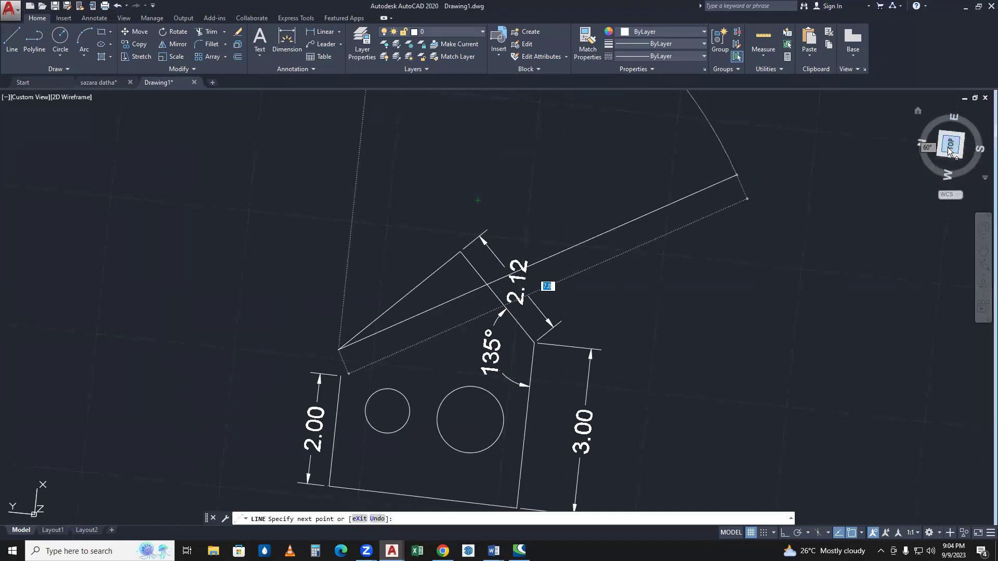
left_click(919, 143)
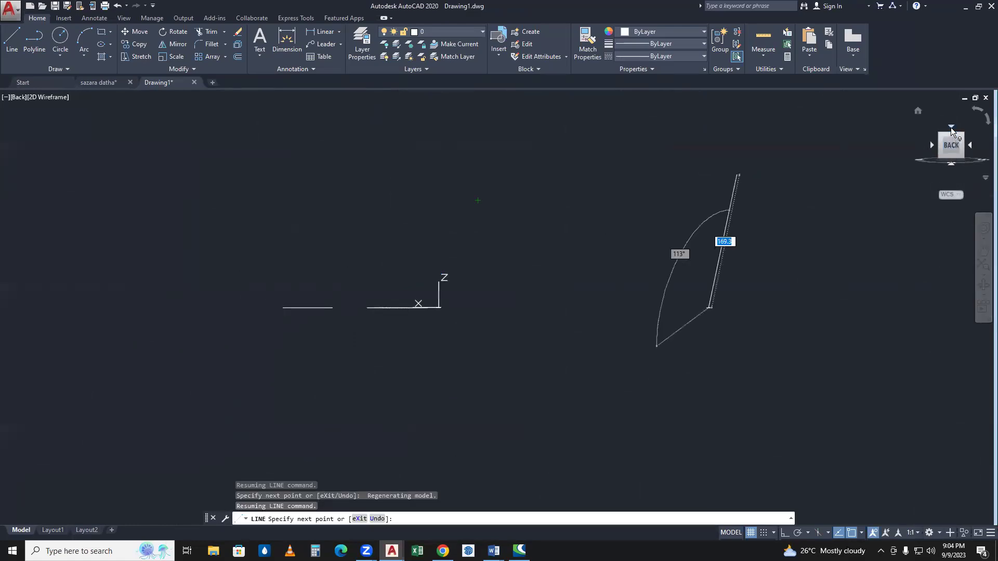
left_click(951, 136)
left_click(950, 144)
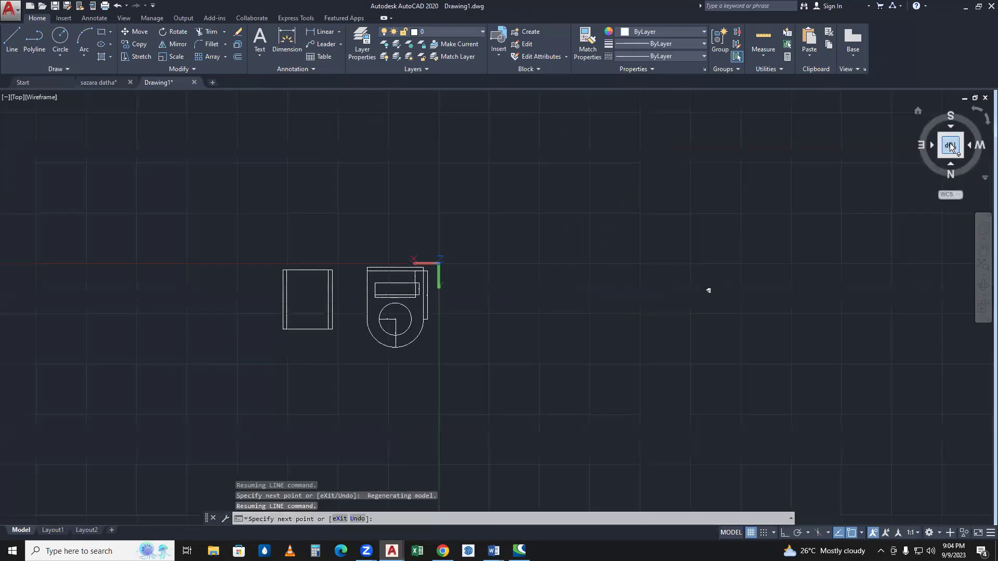
left_click(950, 173)
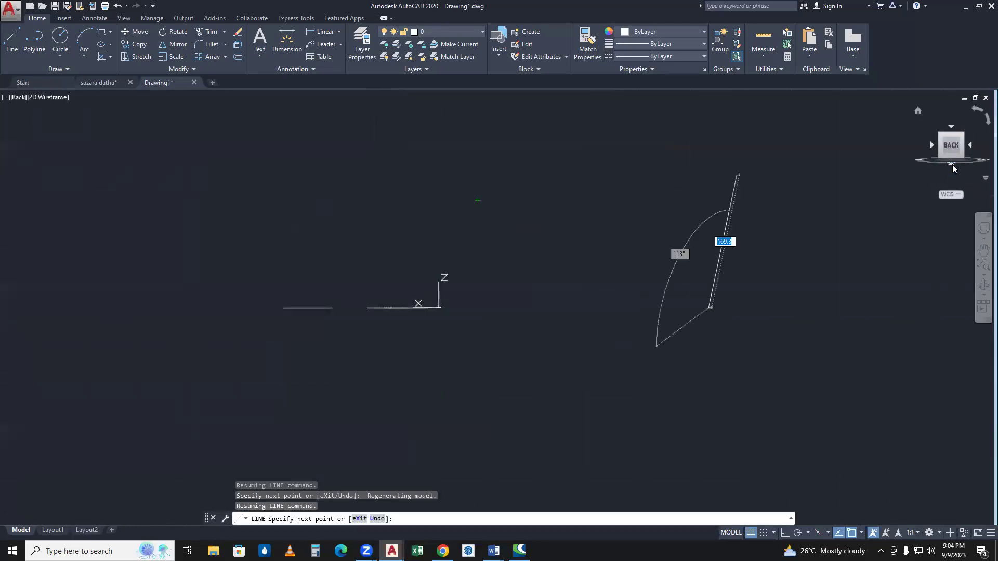
left_click(951, 129)
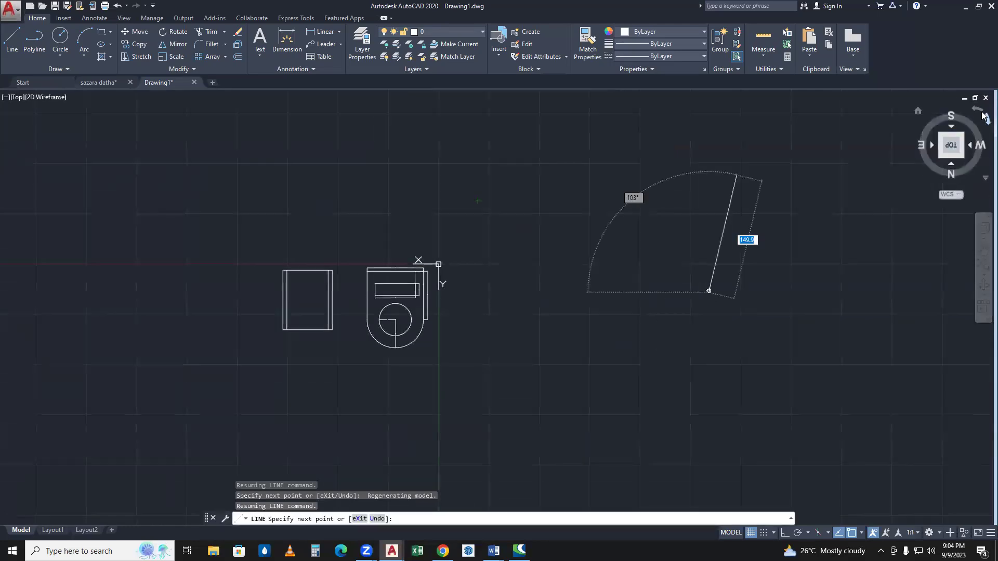
left_click(979, 111)
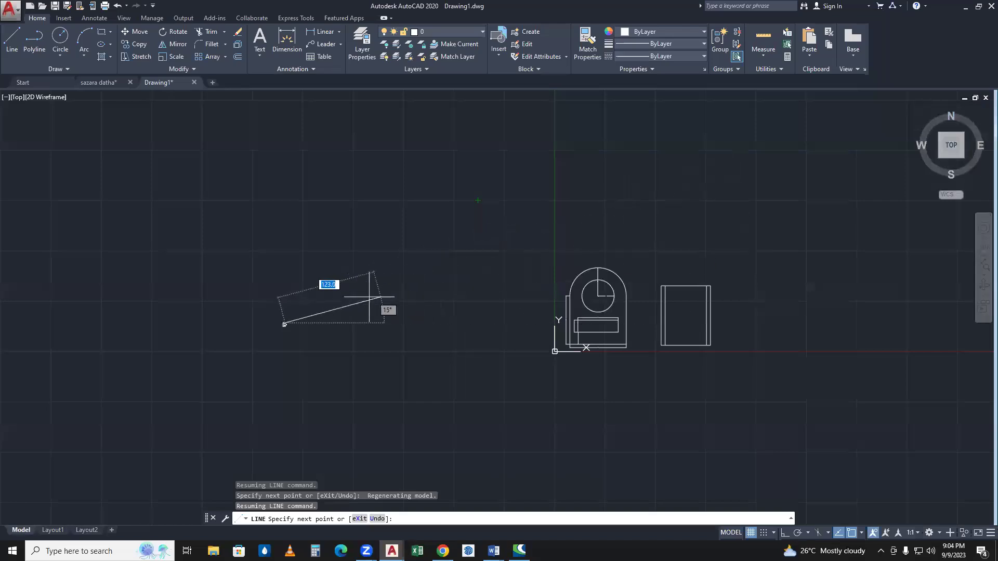
- Draw a 2-unit horizontal line leftward from the upper end of the 2.83-unit slanted line
scroll(310, 306, "up", 2)
middle_click_drag(310, 306, 626, 267)
scroll(588, 303, "up", 14)
middle_click_drag(610, 196, 614, 427)
scroll(537, 278, "up", 6)
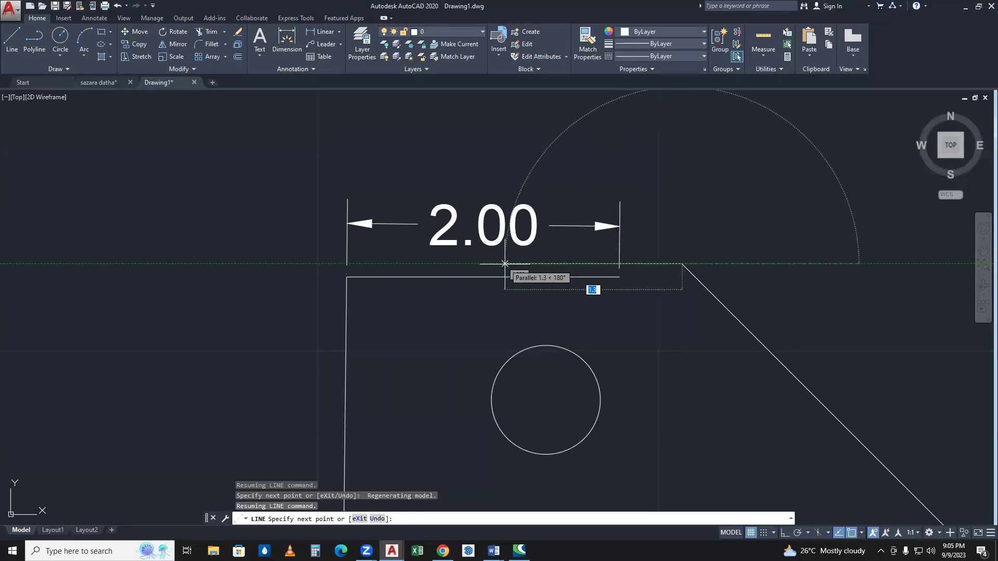
type("2")
key("Return")
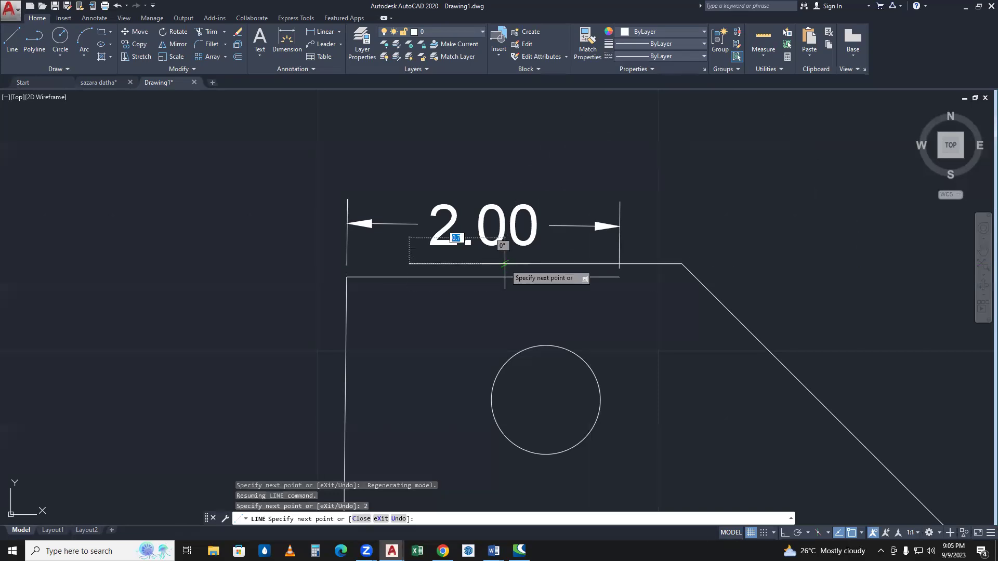
key("Return")
- Delete the old top edge, its 2.00 dimension and the old left edge of the plate
left_click(554, 277)
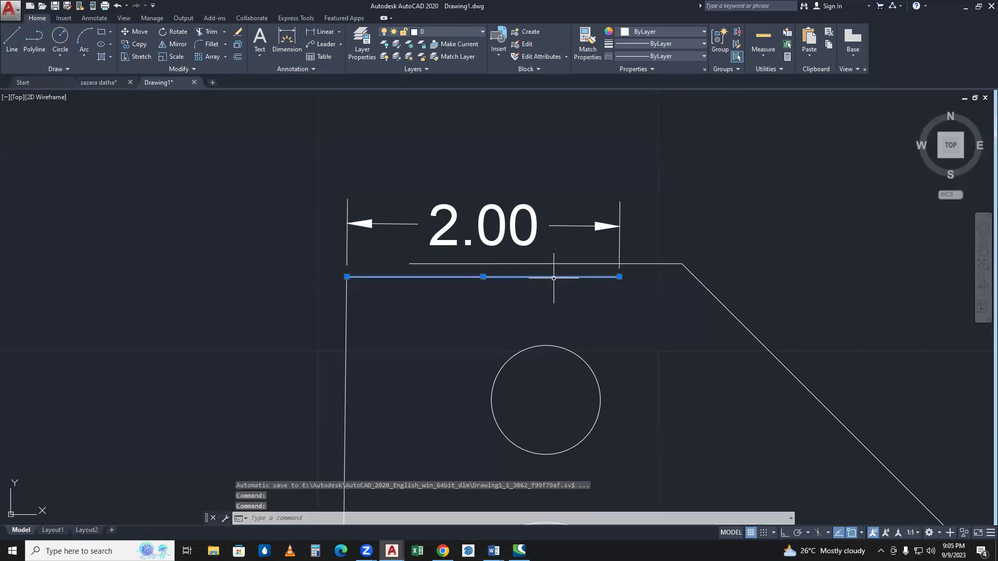
key("Delete")
left_click(635, 207)
left_click(583, 229)
key("Delete")
scroll(557, 263, "down", 3)
scroll(481, 251, "up", 3)
left_click(465, 250)
key("Delete")
- Close the outline with a line from the new top edge's left end to the bottom edge's left end
type("l")
key("Return")
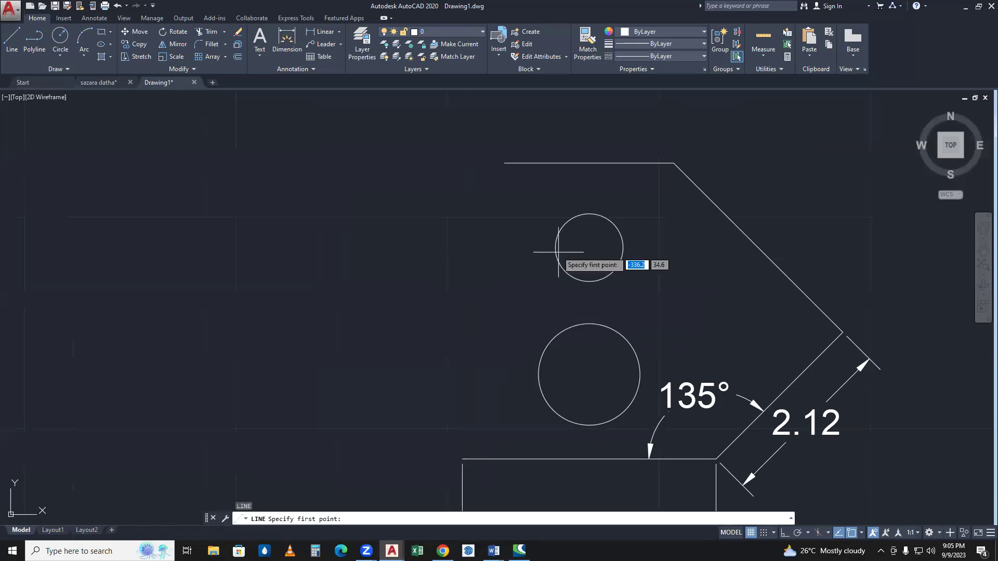
left_click(504, 163)
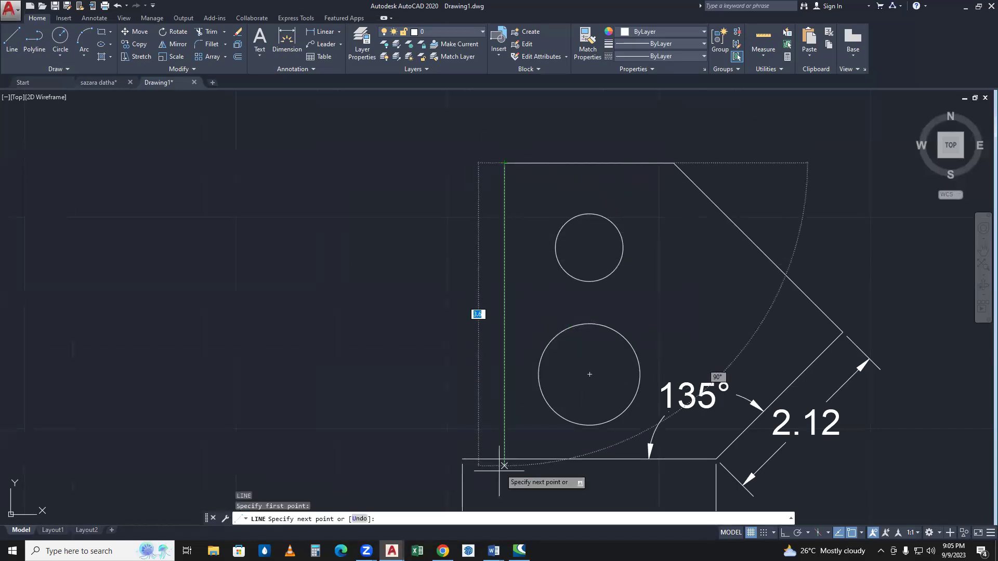
left_click(463, 458)
key("Return")
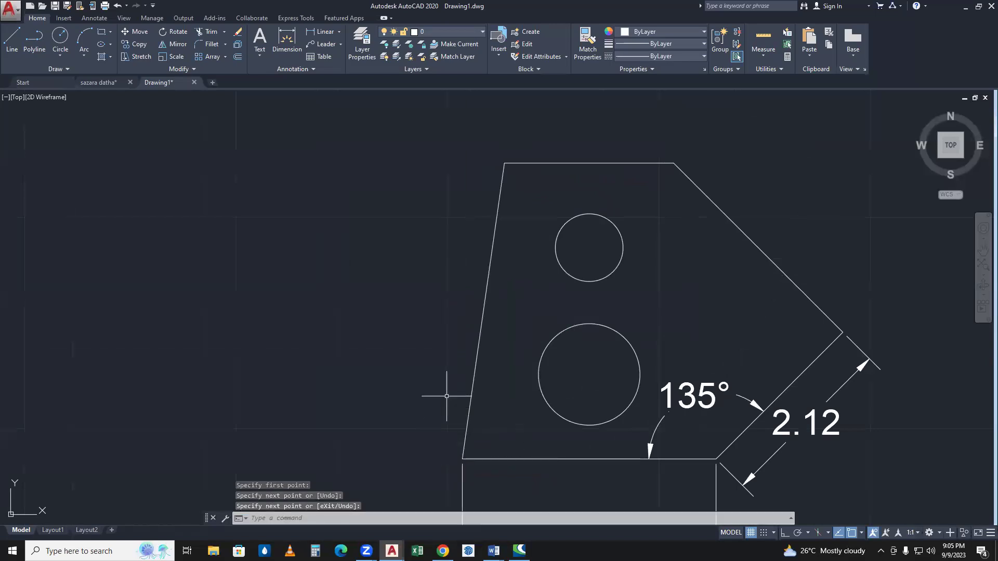
- Add an angular dimension between the 45° edge and the upper slanted edge, placed inside the plate
middle_click_drag(644, 416, 557, 312)
scroll(557, 419, "up", 2)
scroll(564, 351, "down", 3)
middle_click_drag(564, 350, 565, 376)
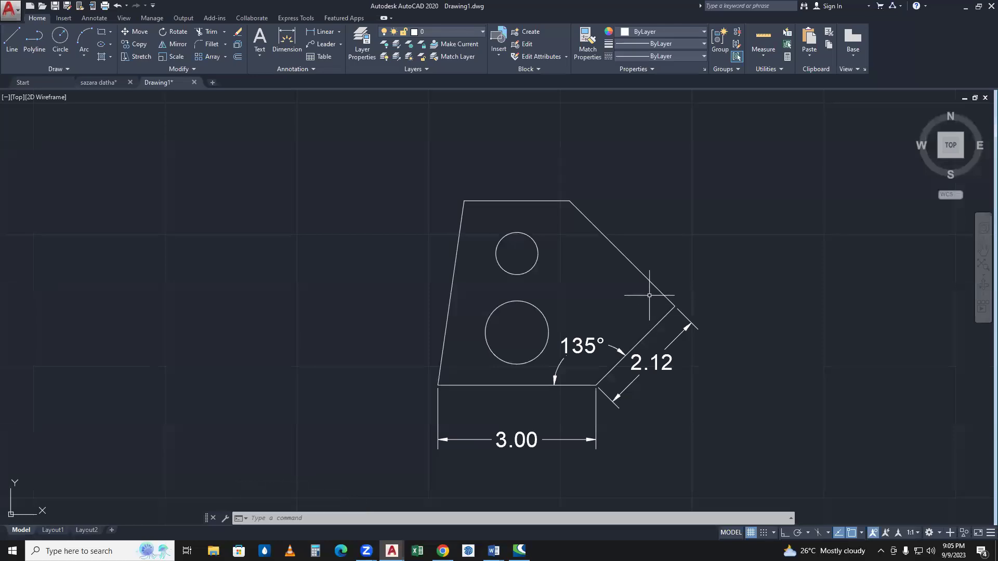
type("iMAN")
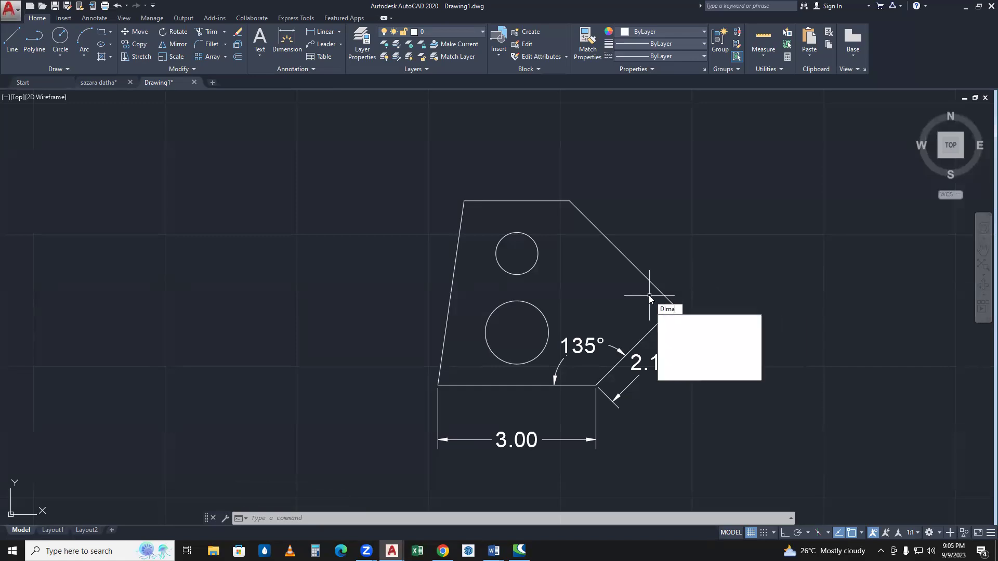
key("Return")
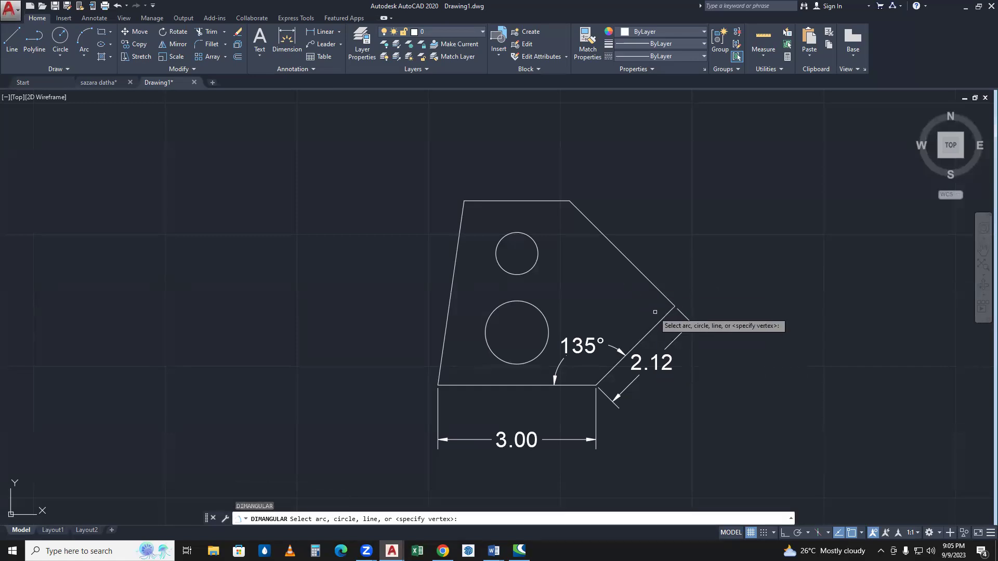
left_click(659, 318)
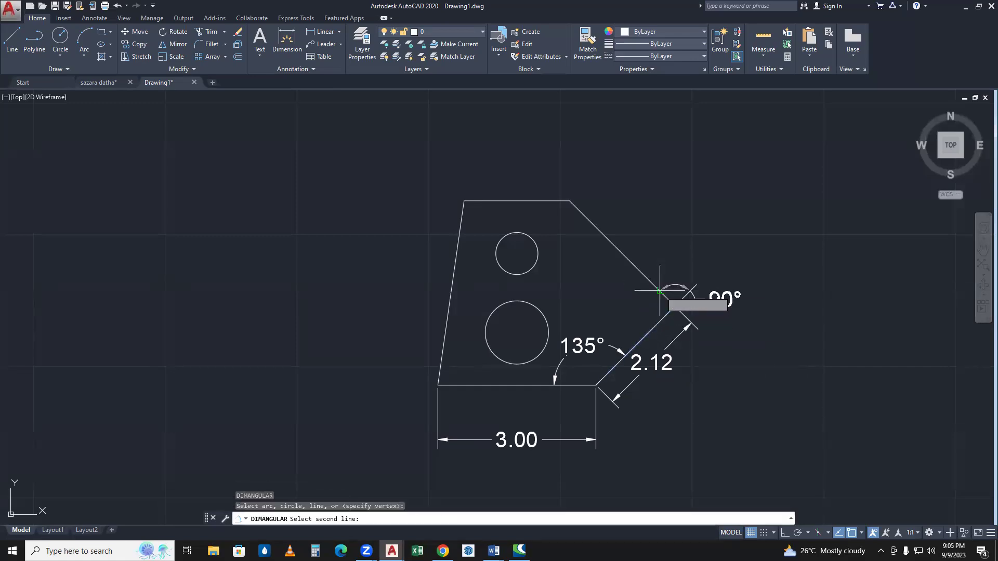
left_click(661, 292)
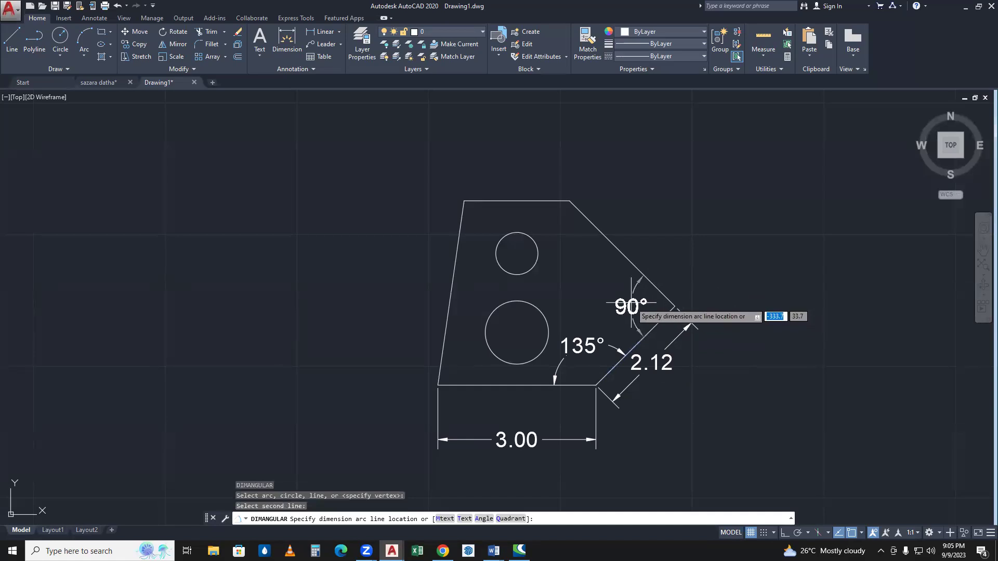
left_click(633, 304)
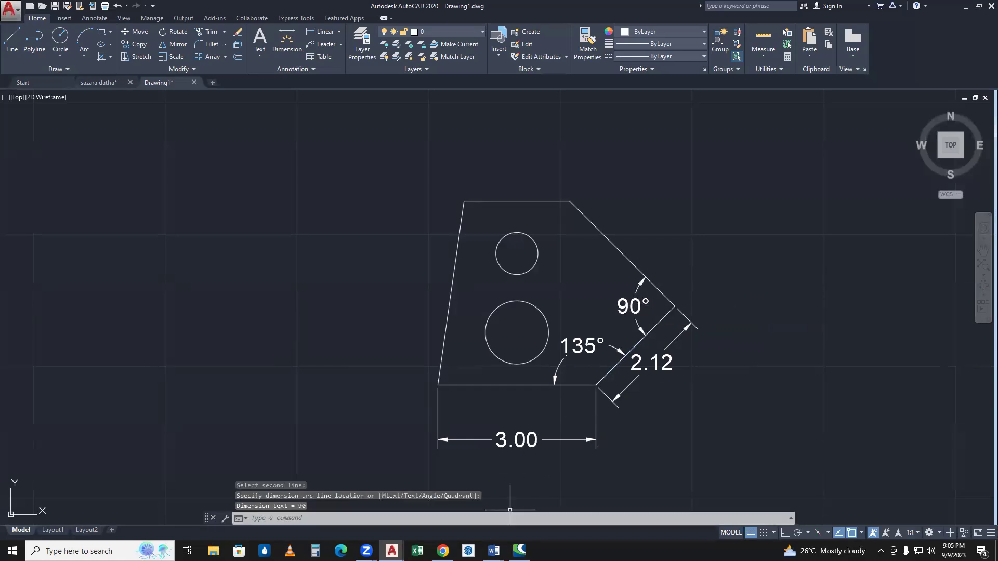
- Switch to Chrome to check the dimensions in the reference drawing and return to AutoCAD
left_click(443, 551)
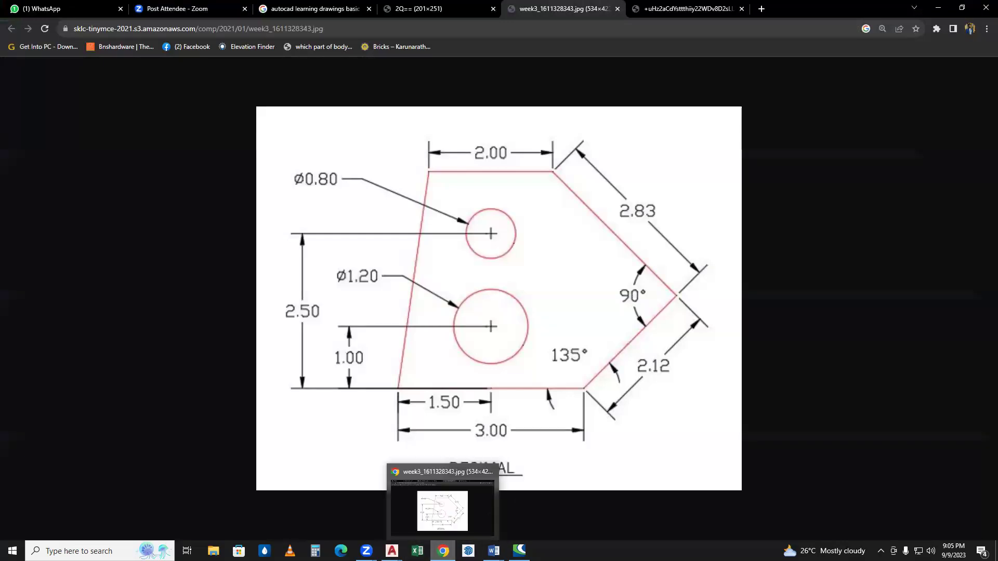
mouse_move(392, 550)
left_click(438, 535)
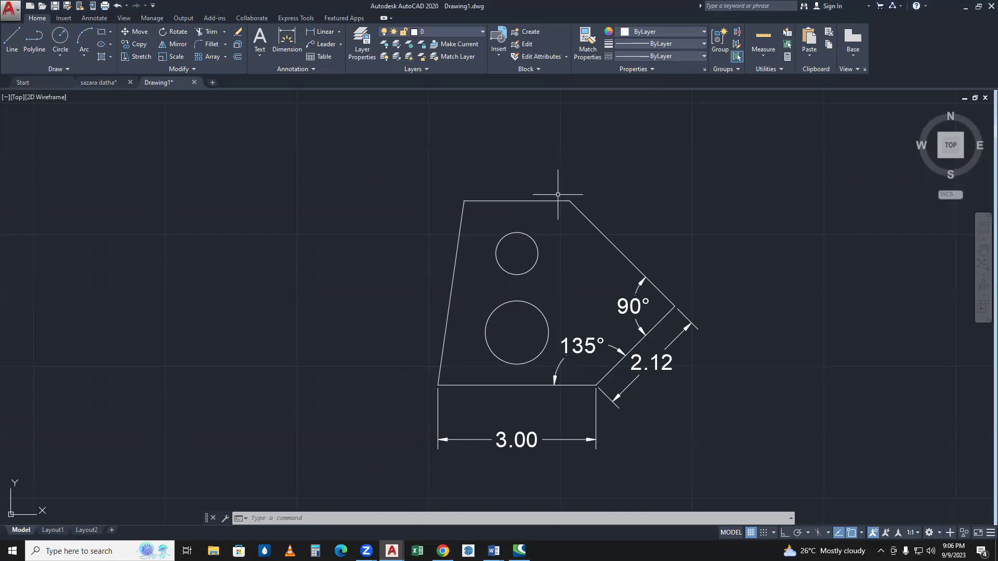
- Add an aligned dimension between the two ends of the top edge, placed just above the plate
type("DIA")
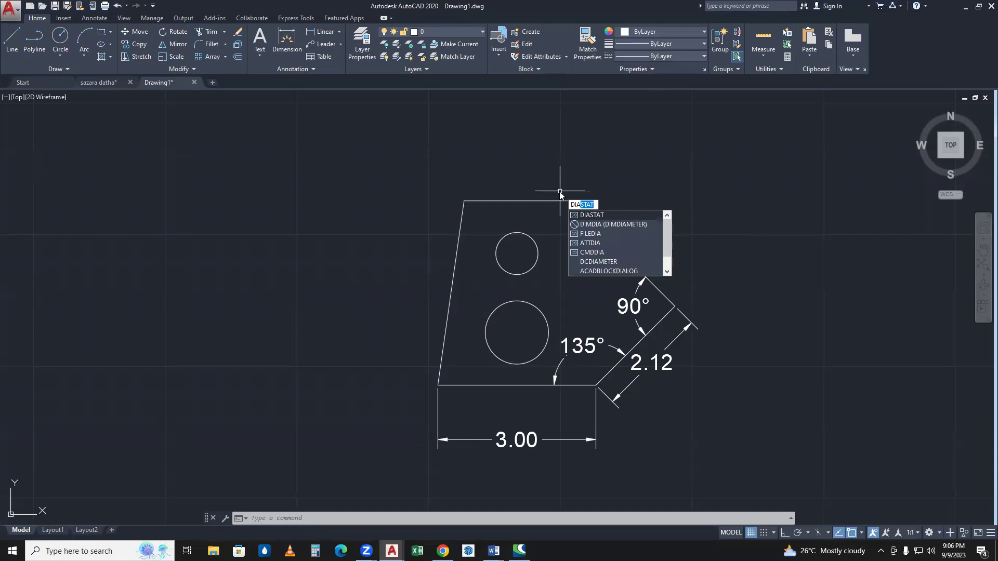
key("BackSpace")
type("MSTY")
key("BackSpace")
key("BackSpace")
type("A")
key("BackSpace")
key("BackSpace")
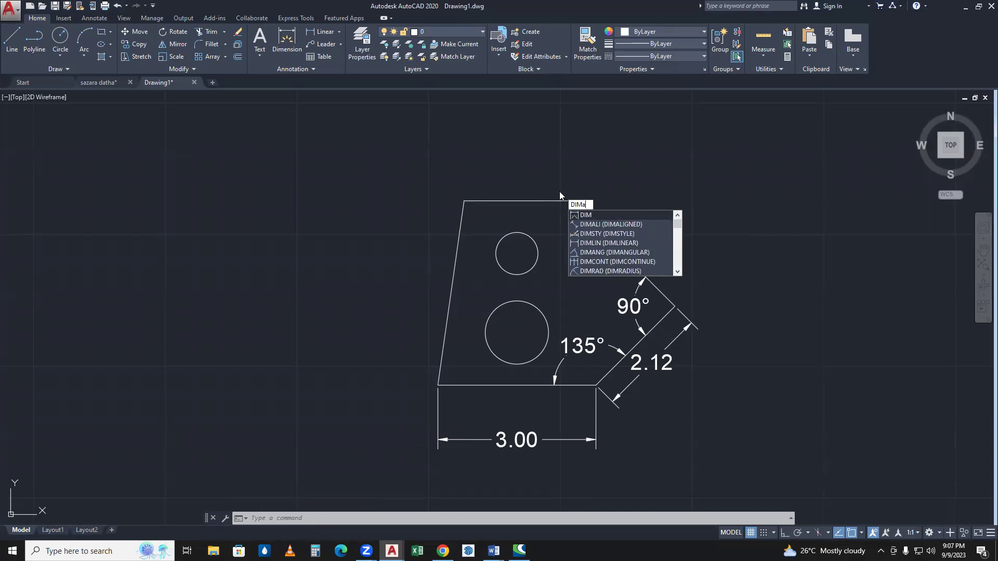
type("ALI")
key("Return")
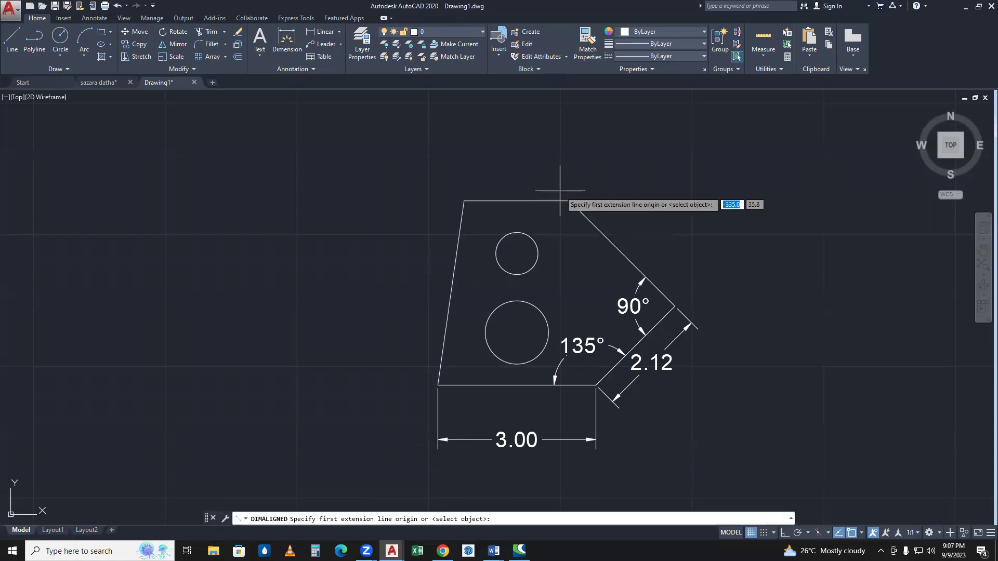
left_click(464, 200)
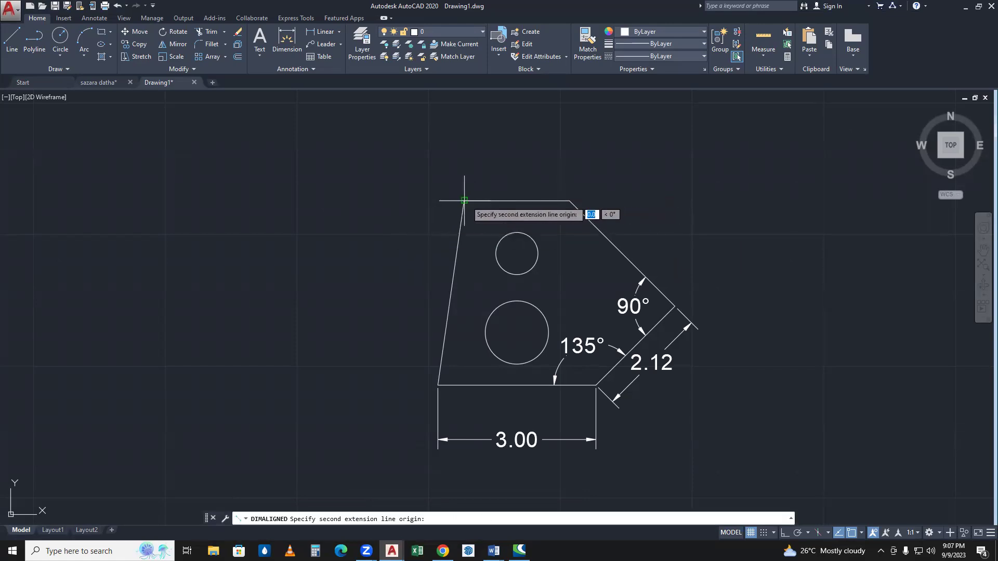
left_click(569, 201)
left_click(565, 186)
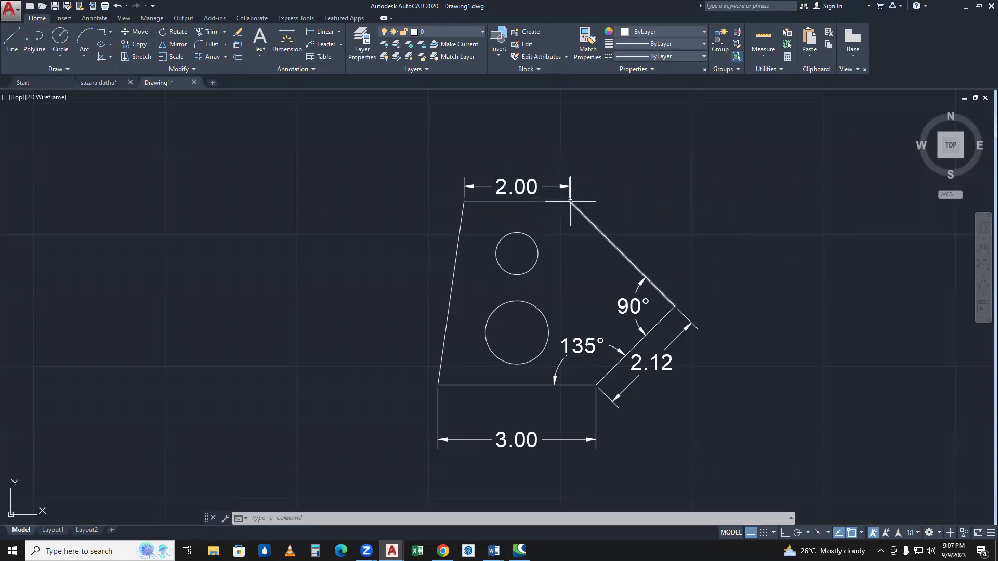
- Add an aligned dimension between the ends of the upper slanted edge, placed outside the plate
key("Return")
left_click(570, 201)
left_click(674, 307)
left_click(695, 285)
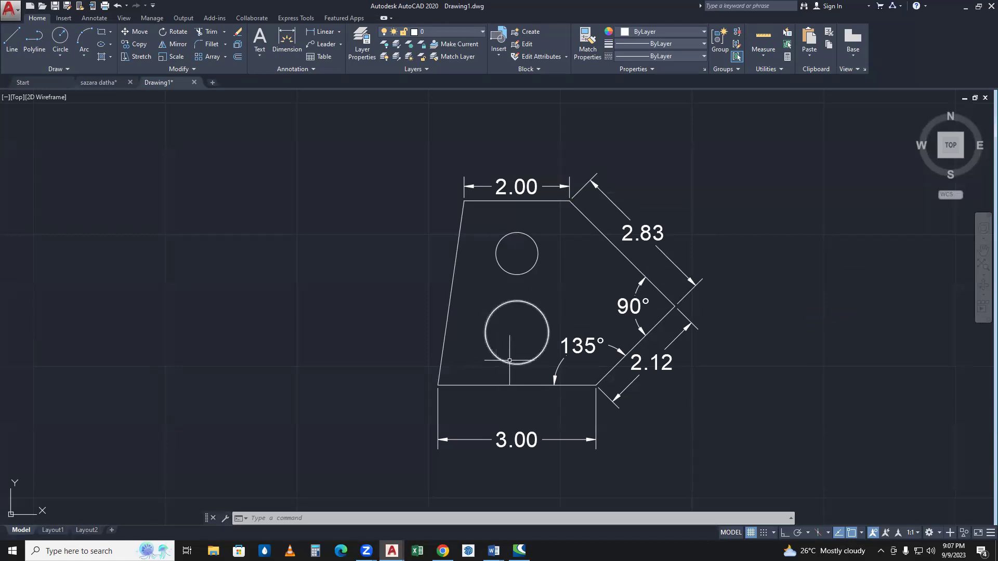
key("Return")
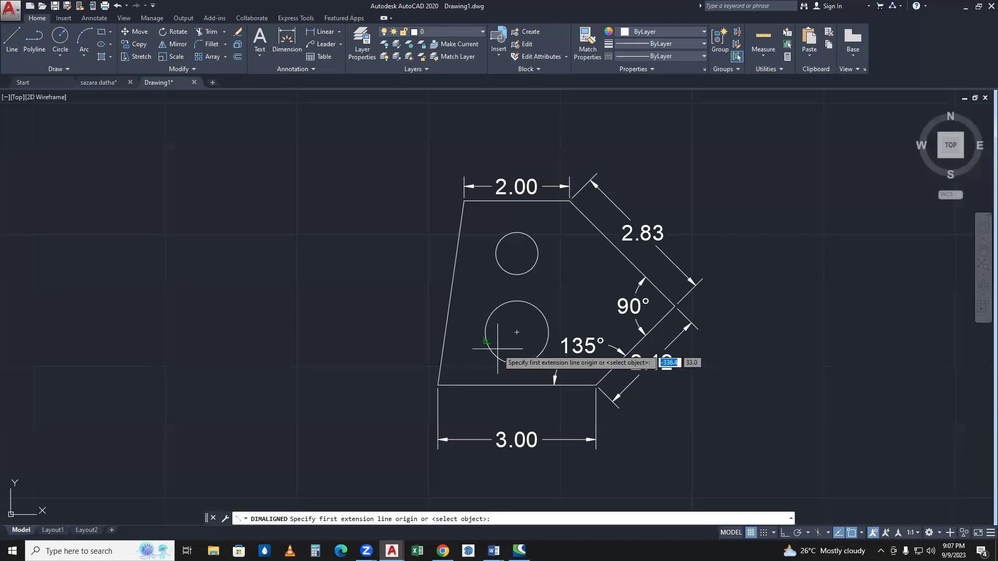
left_click(517, 332)
left_click(485, 332)
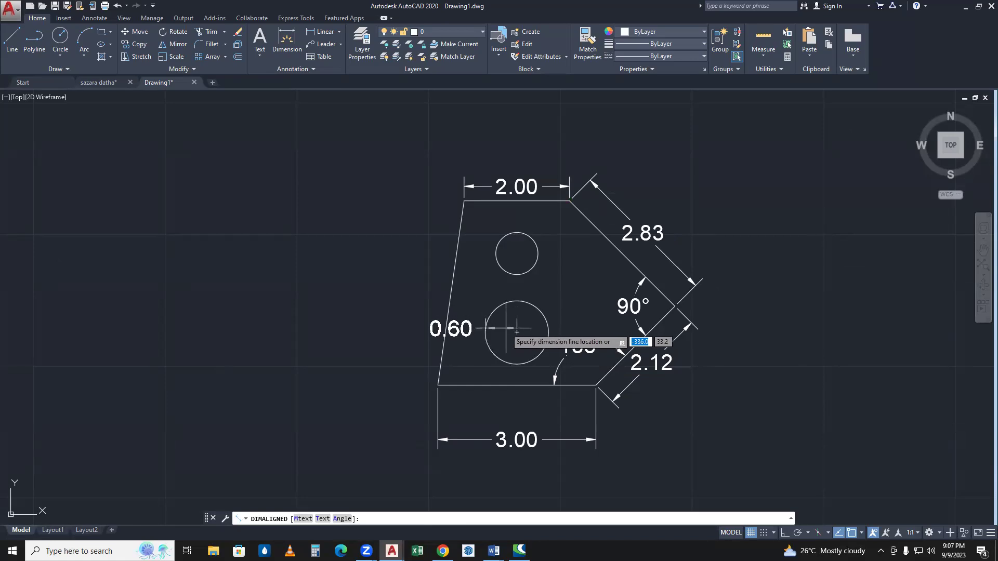
key("Escape")
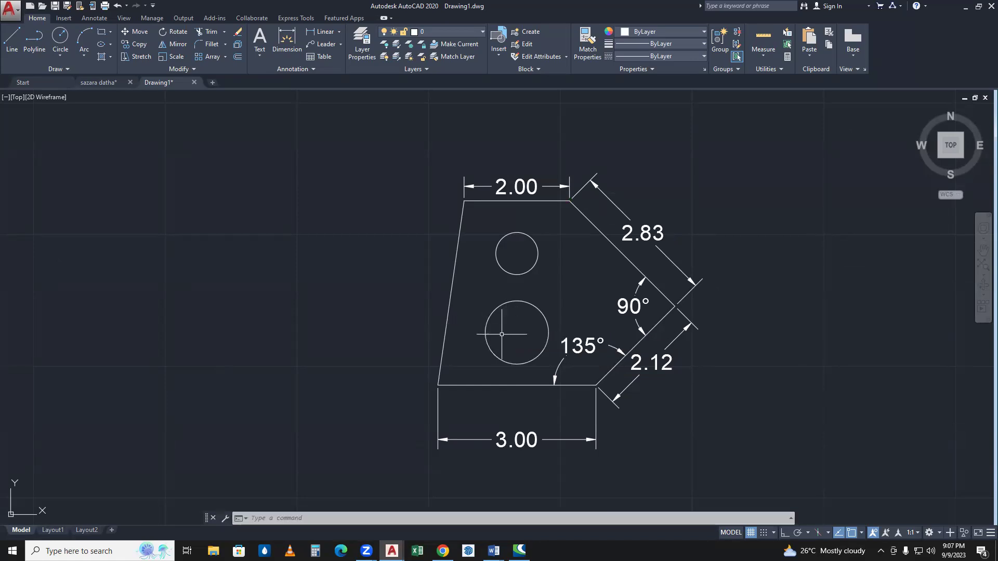
- Add an aligned dimension across the larger circle between its left and right quadrants, placed just above it
key("Return")
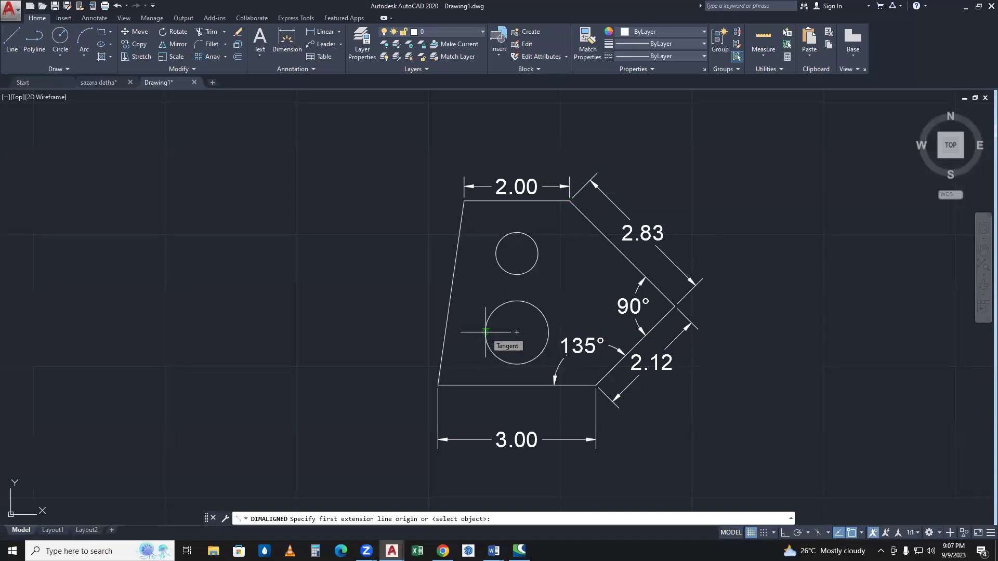
left_click(484, 332)
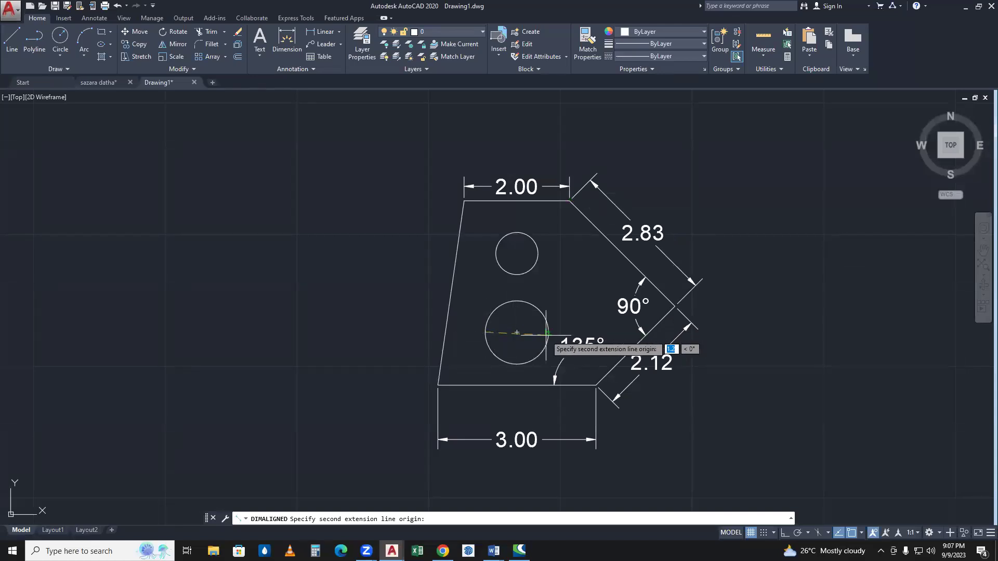
left_click(547, 333)
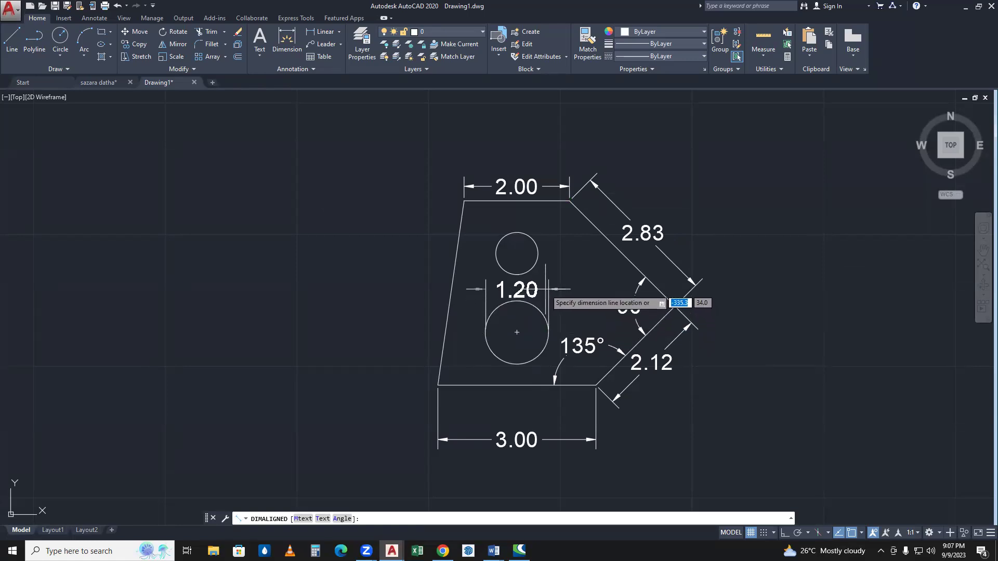
left_click(543, 290)
- Check the reference drawing in Chrome, return to AutoCAD and add an aligned dimension across the smaller circle's quadrants, placed just above it
left_click(443, 551)
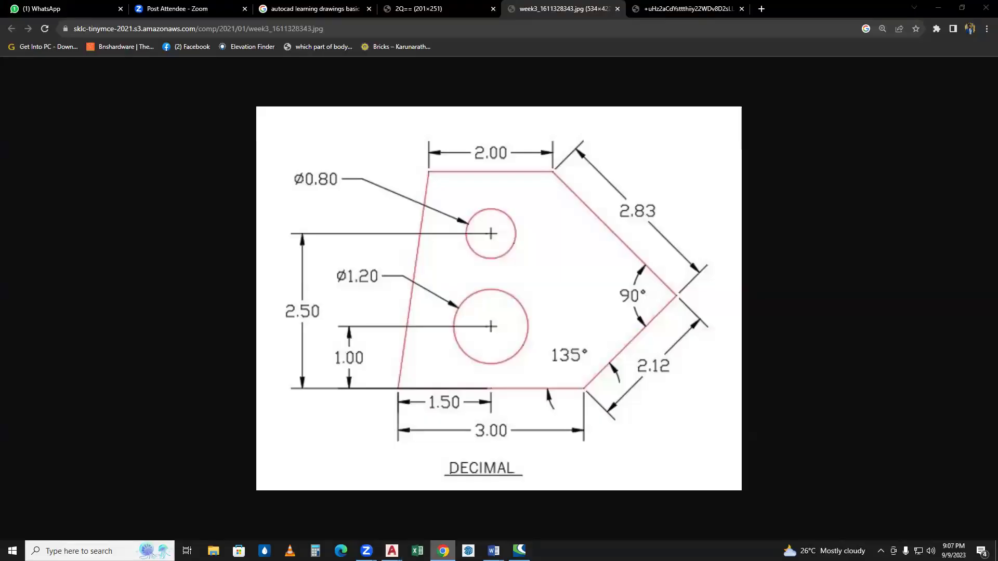
left_click(446, 551)
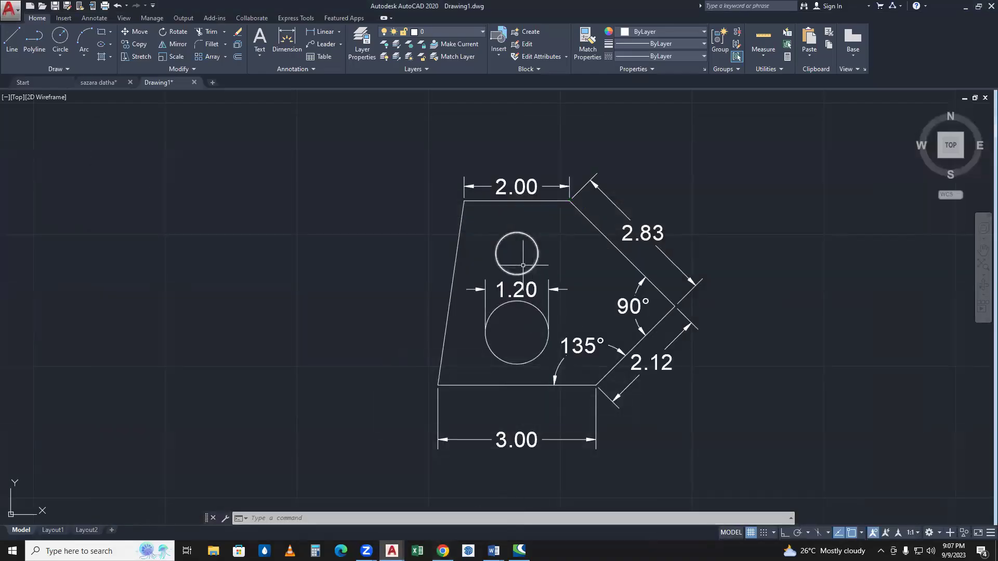
key("Return")
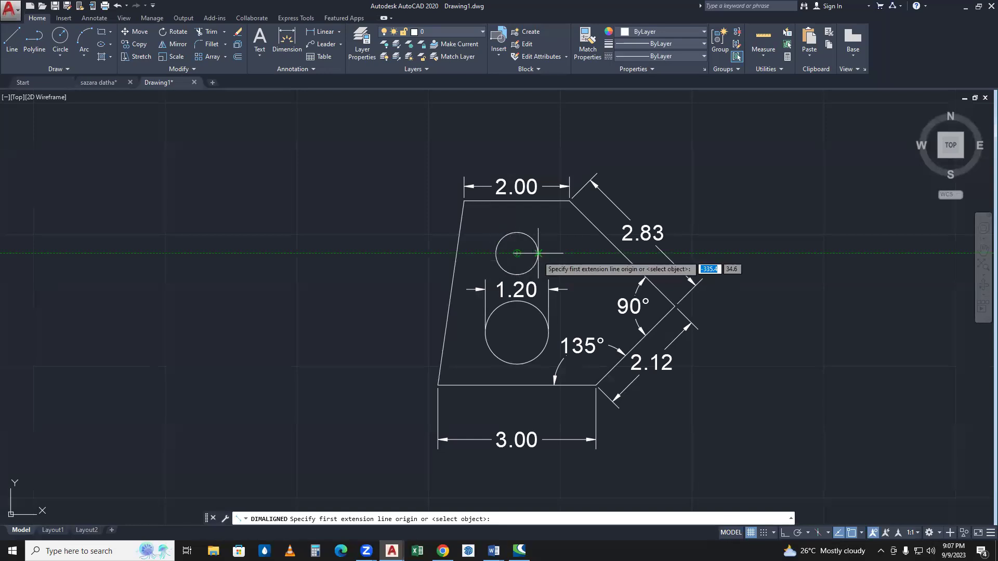
left_click(517, 253)
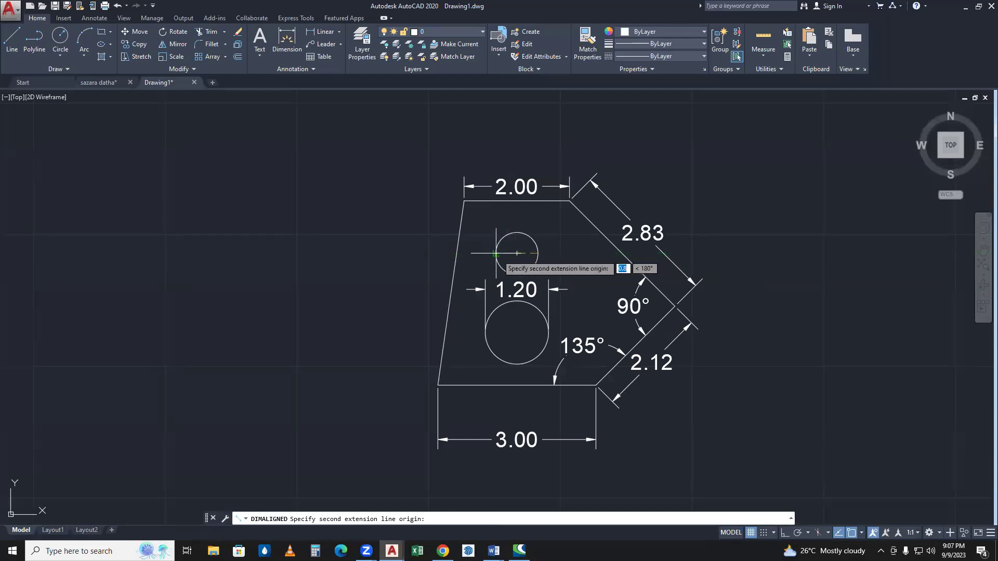
left_click(496, 253)
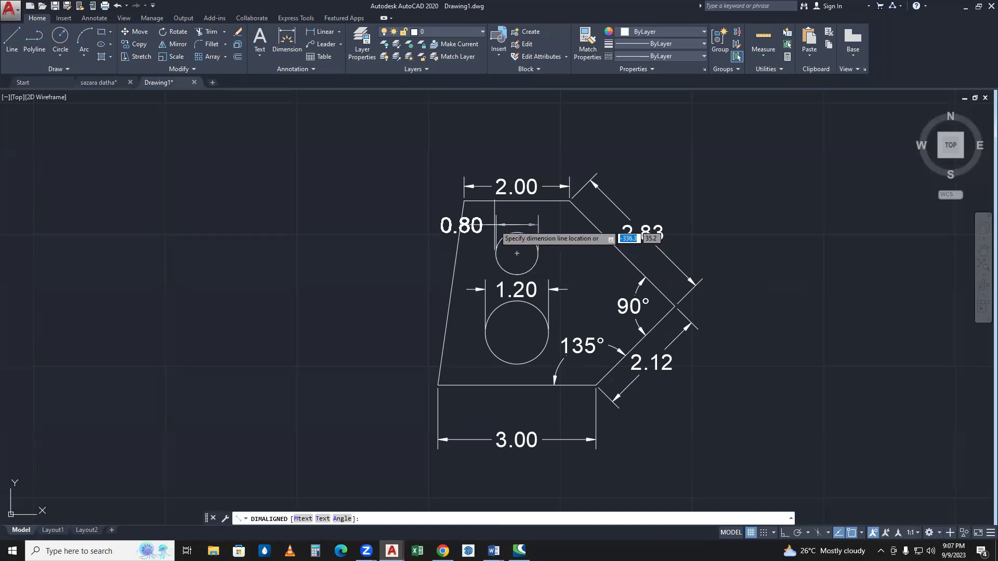
left_click(498, 226)
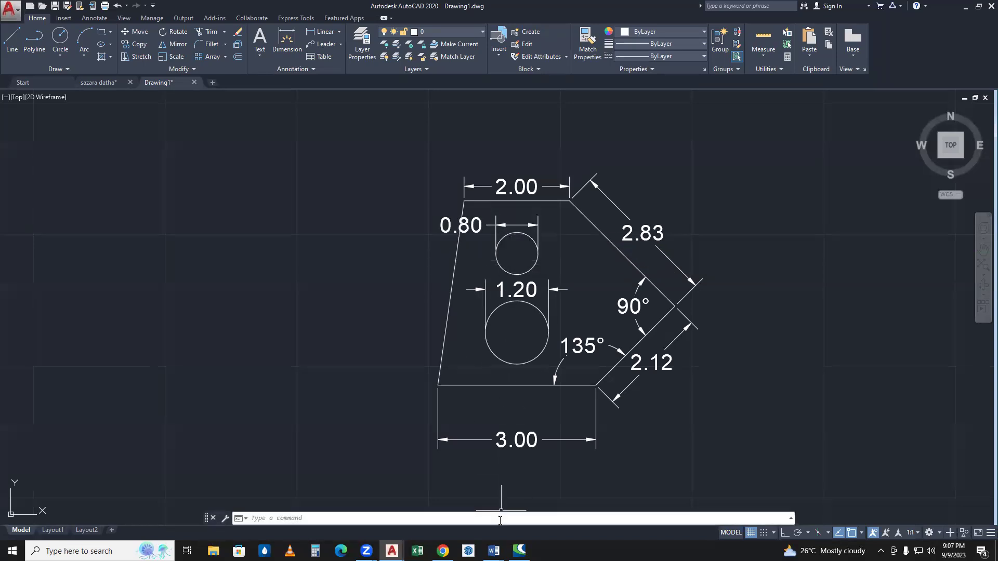
- Switch to Chrome to view the plate and wrench reference drawings and return to AutoCAD
mouse_move(519, 550)
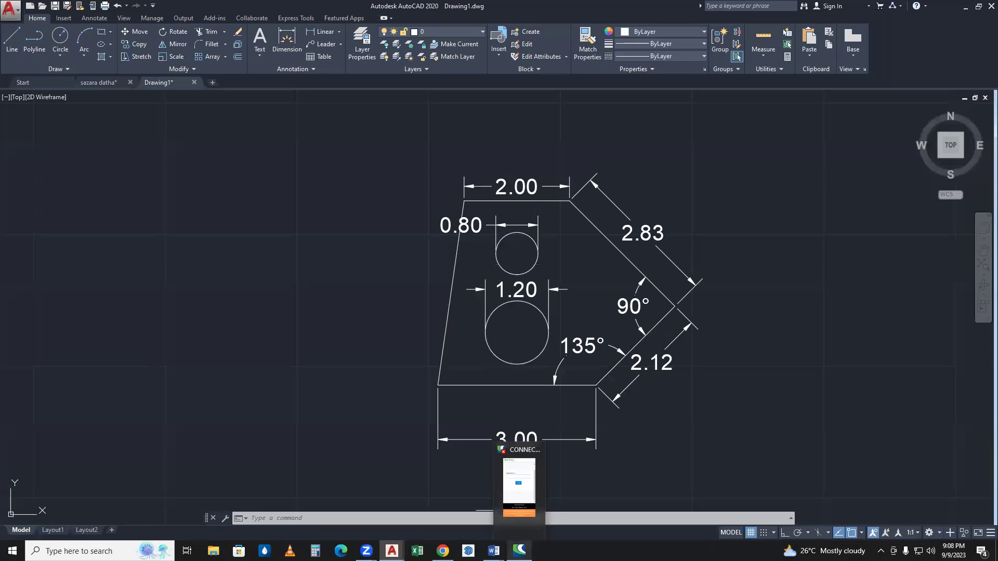
mouse_move(443, 550)
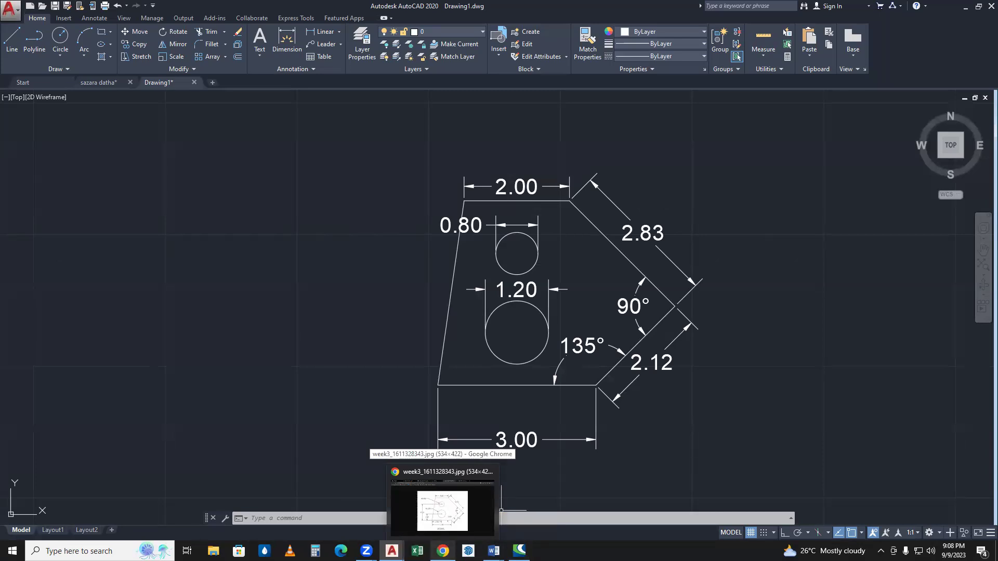
left_click(442, 510)
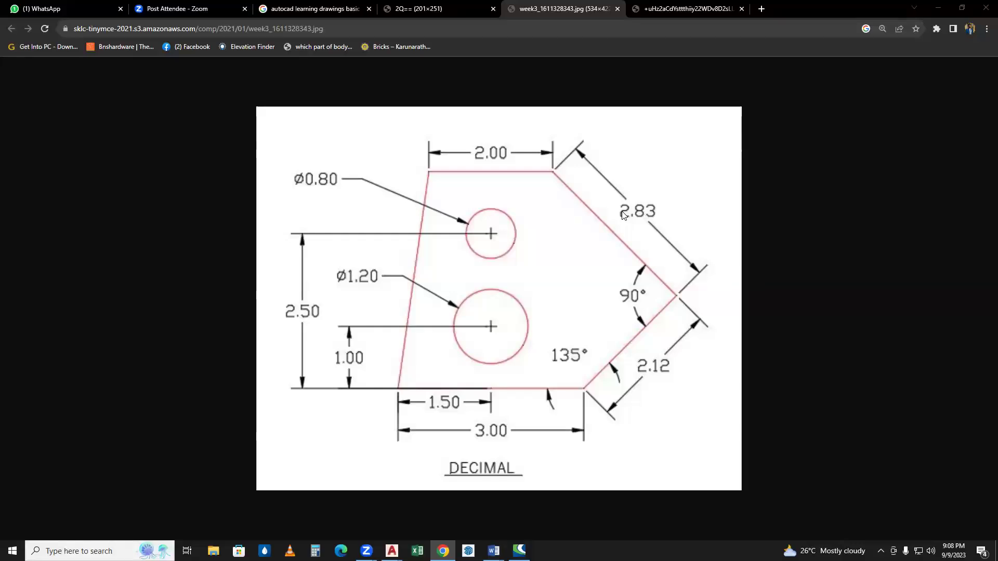
left_click(658, 10)
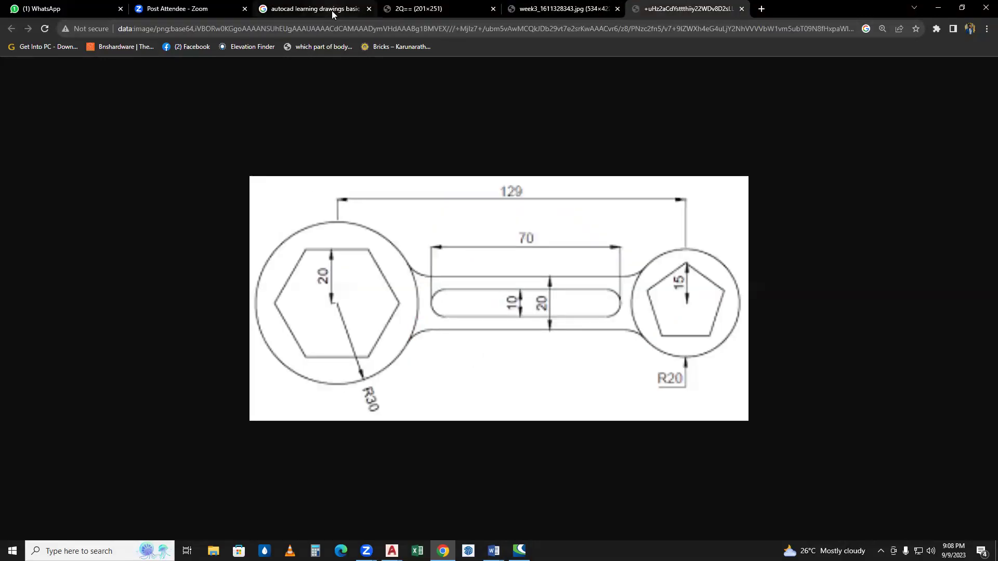
mouse_move(325, 17)
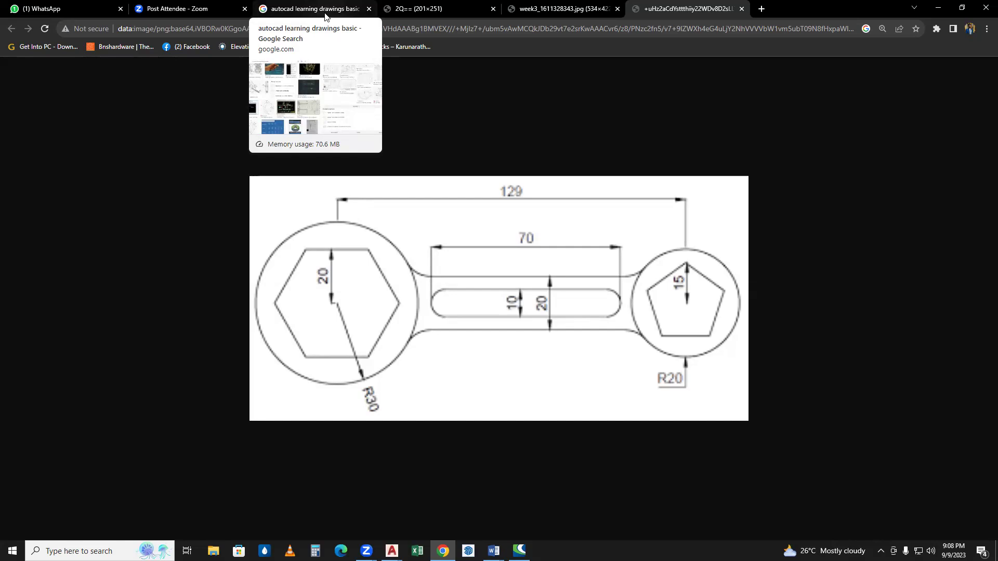
left_click(932, 10)
scroll(541, 309, "down", 6)
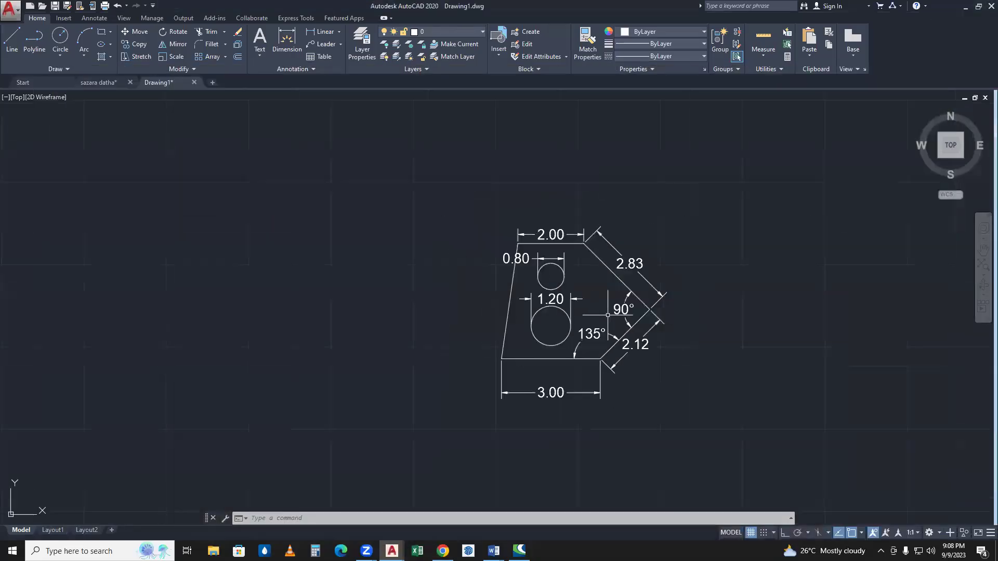
mouse_move(541, 310)
middle_mouse_down()
mouse_move(618, 357)
mouse_move(602, 461)
mouse_move(584, 454)
middle_mouse_up()
scroll(580, 452, "up", 2)
scroll(580, 444, "up", 2)
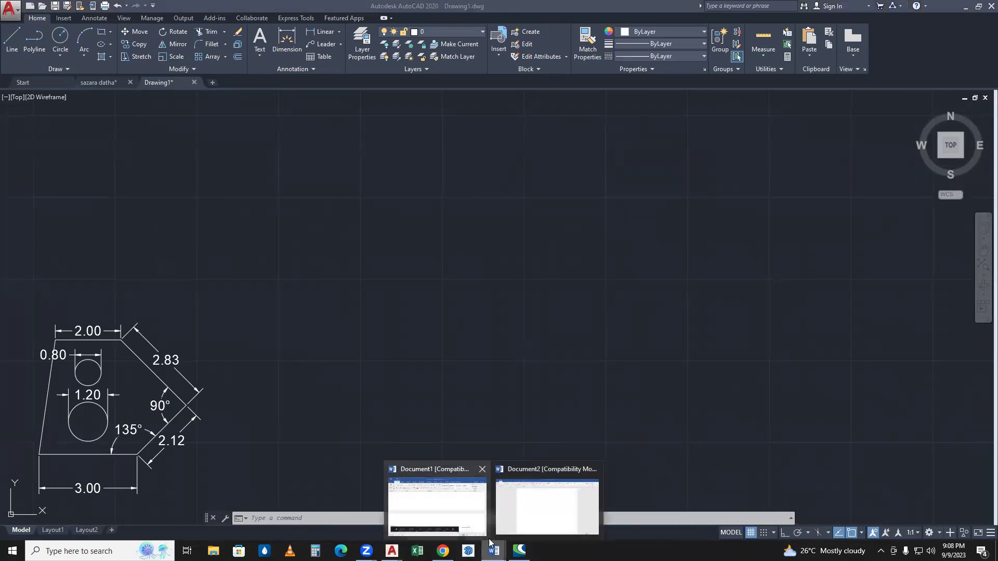
- Switch to the blank Document2 in Word and increase the font size to 24
left_click(529, 526)
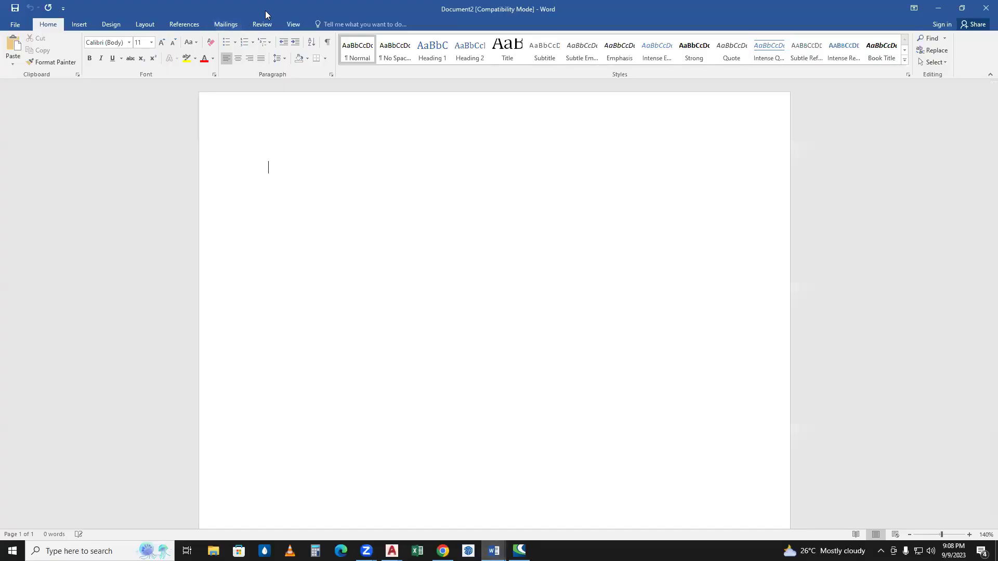
left_click(162, 42)
left_click(162, 42)
left_click(161, 43)
left_click(161, 43)
left_click(161, 42)
left_click(161, 42)
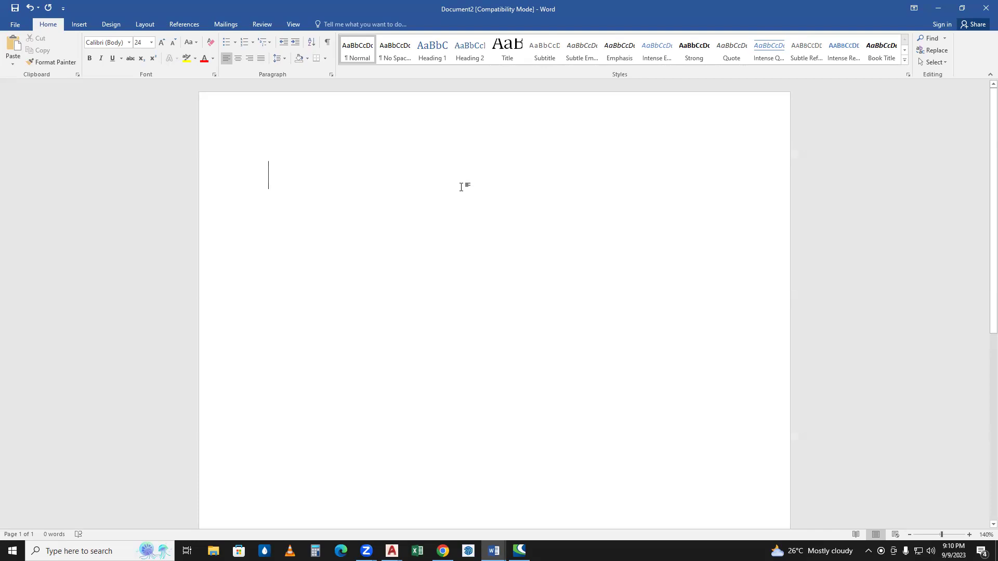
- Write the note "Diman- Angle measurement" on the first line and start a new line
type("Diman")
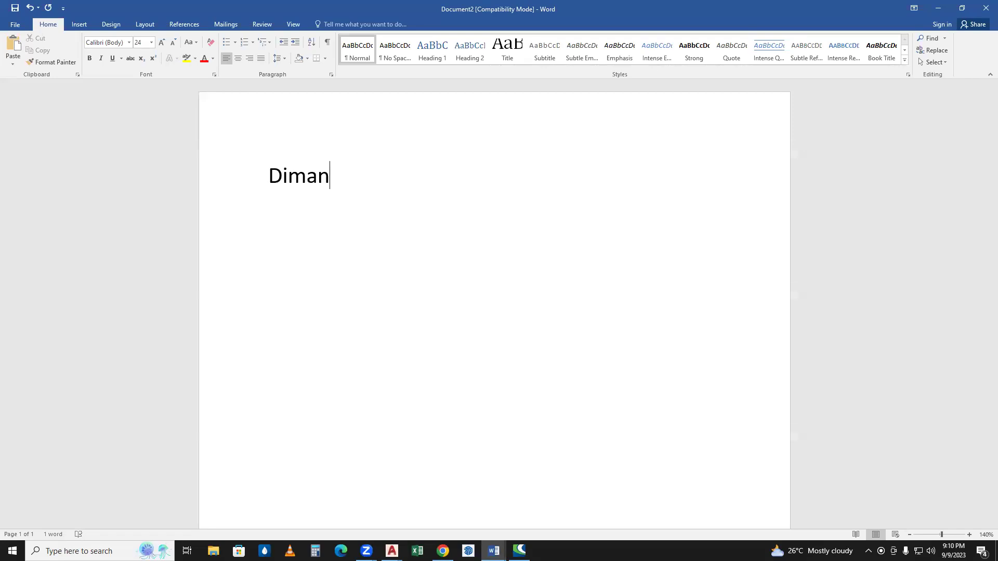
type("- Angle measur")
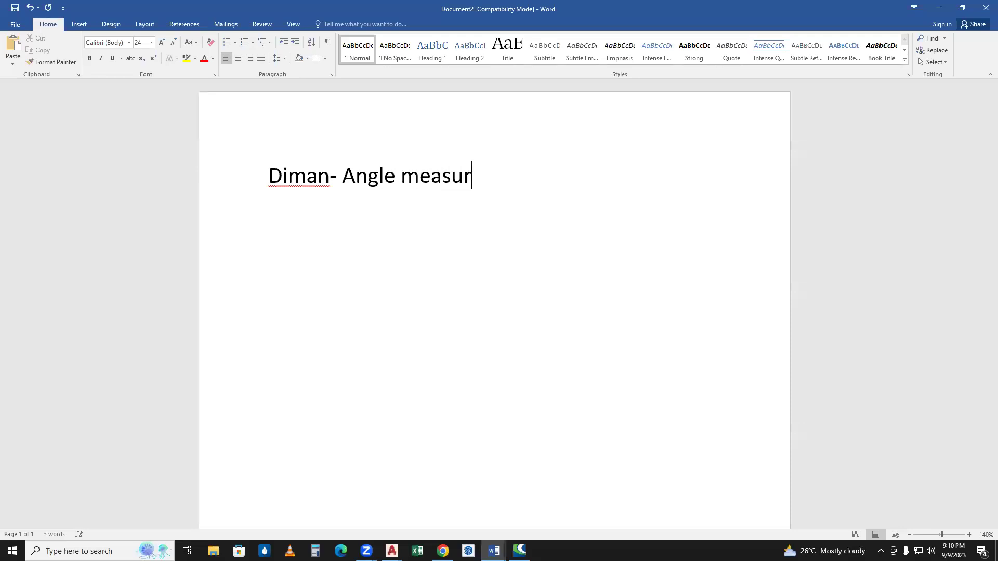
type("ement")
key("Return")
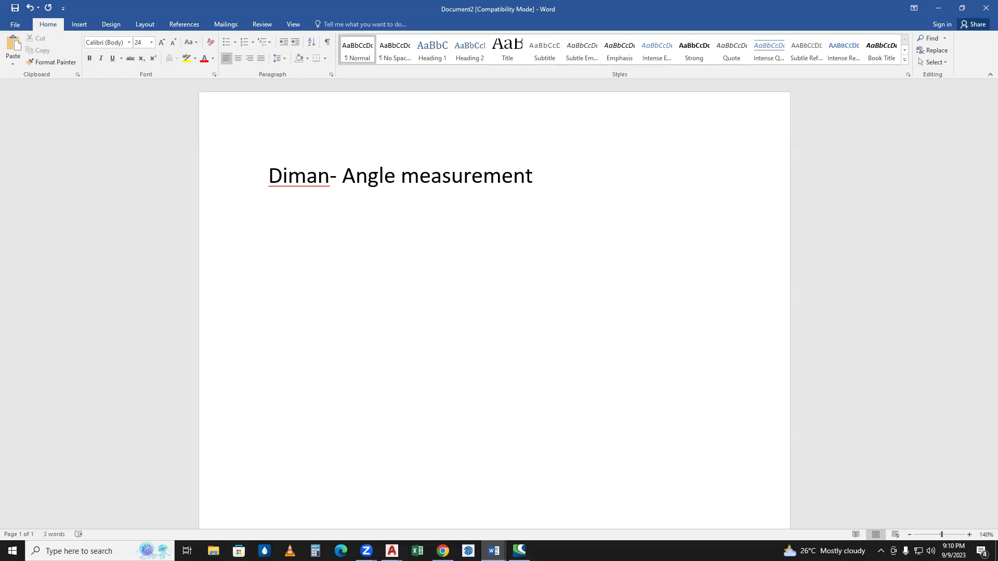
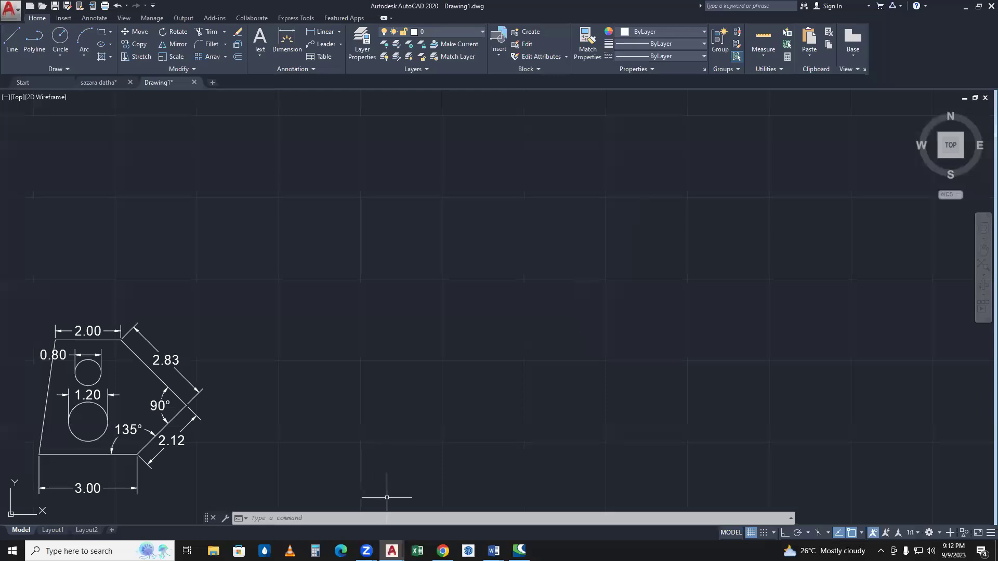
- Start a line in AutoCAD from a point in the empty area to the right of the plate
mouse_move(519, 550)
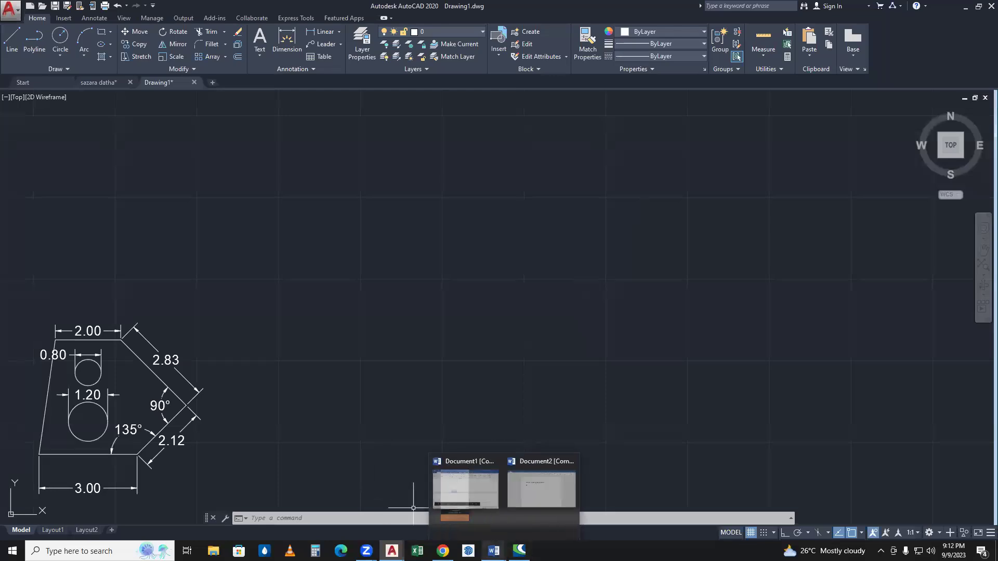
mouse_move(442, 550)
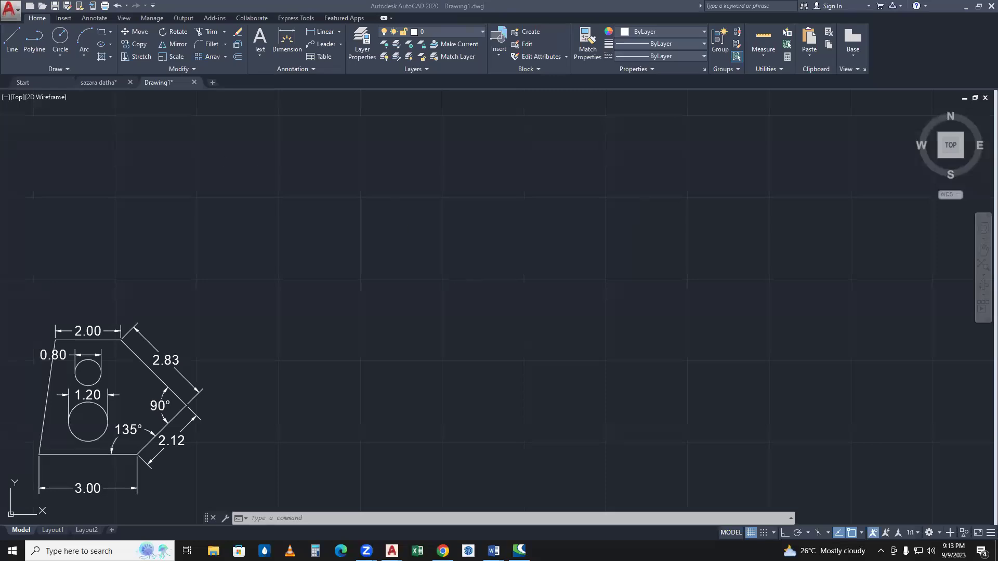
left_click(462, 281)
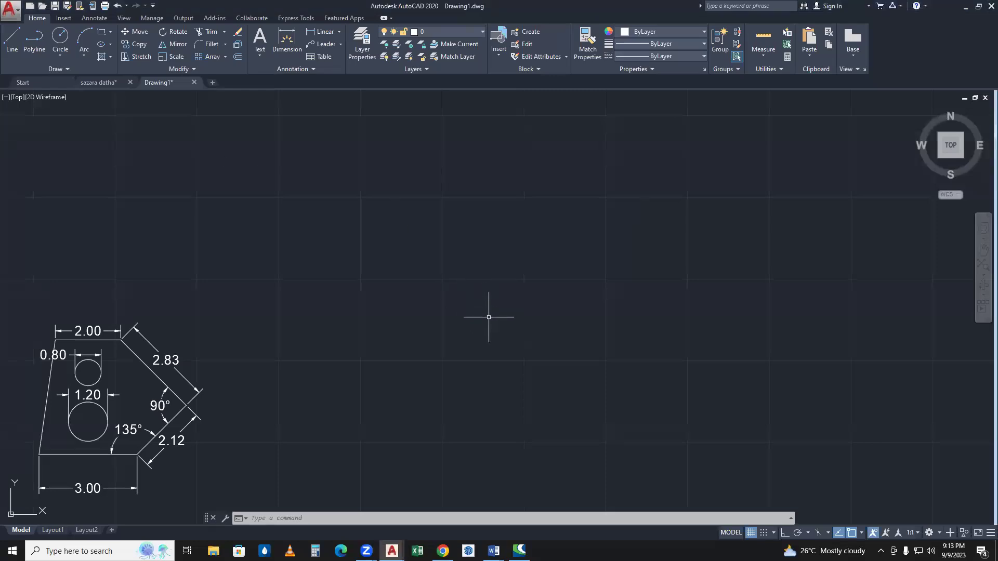
type("L")
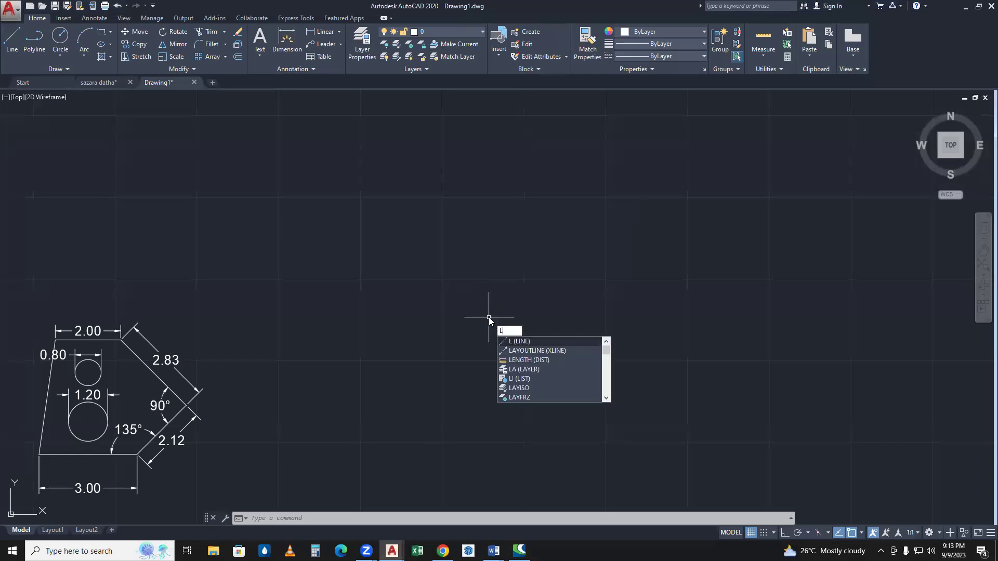
key("Return")
left_click(451, 332)
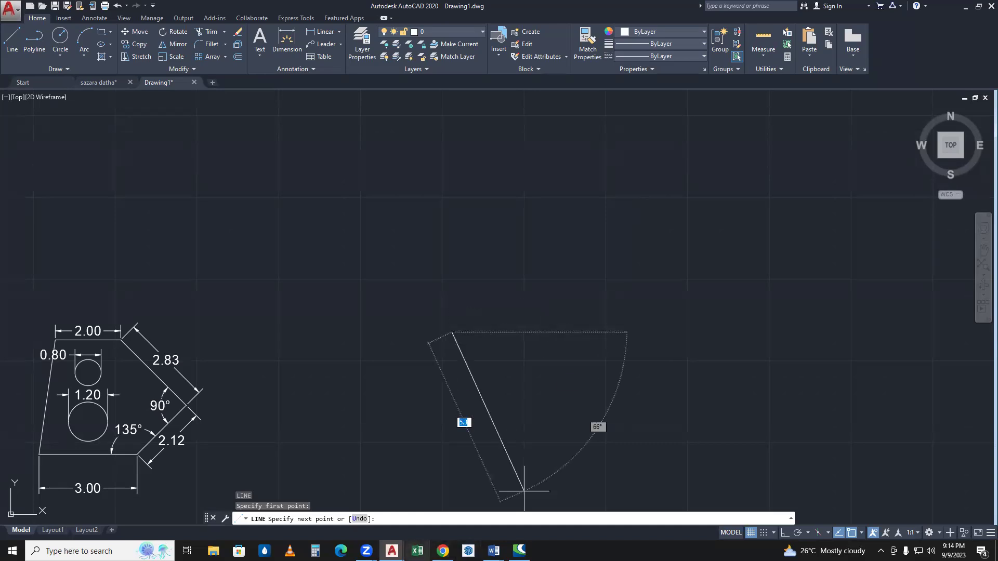
- Switch to Chrome and search for "regular polygons" in a new tab
left_click(442, 551)
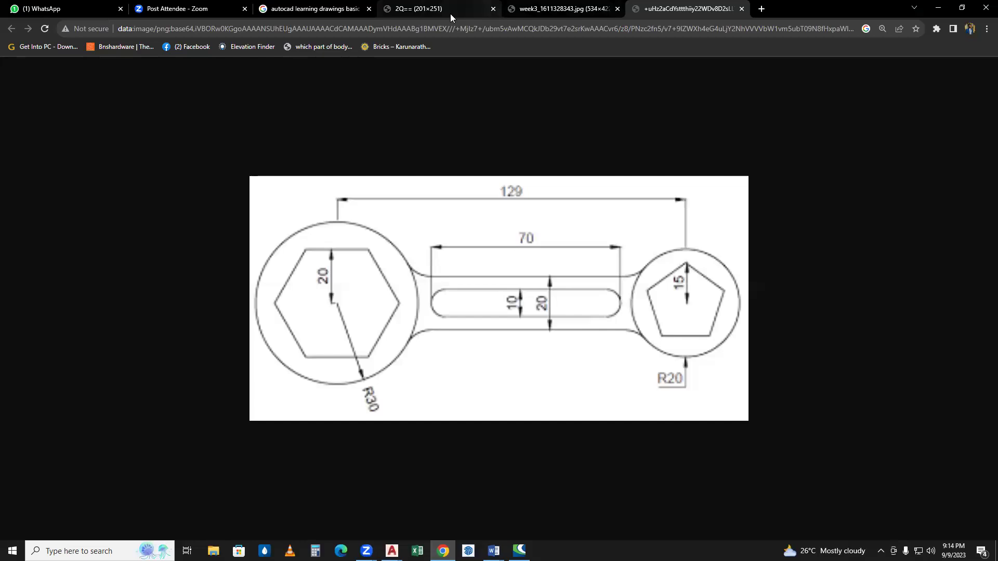
left_click(761, 9)
type("regu")
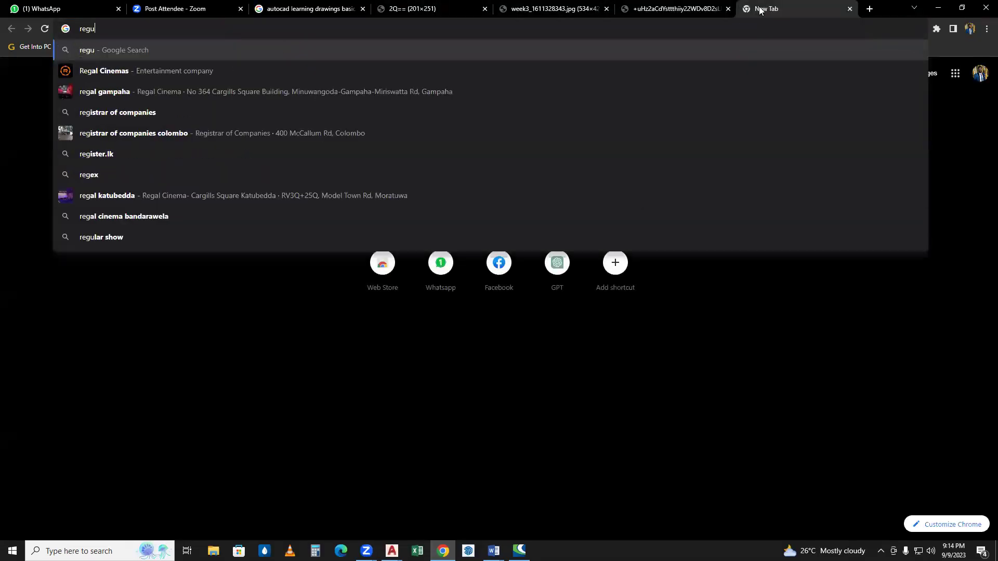
type("lar po")
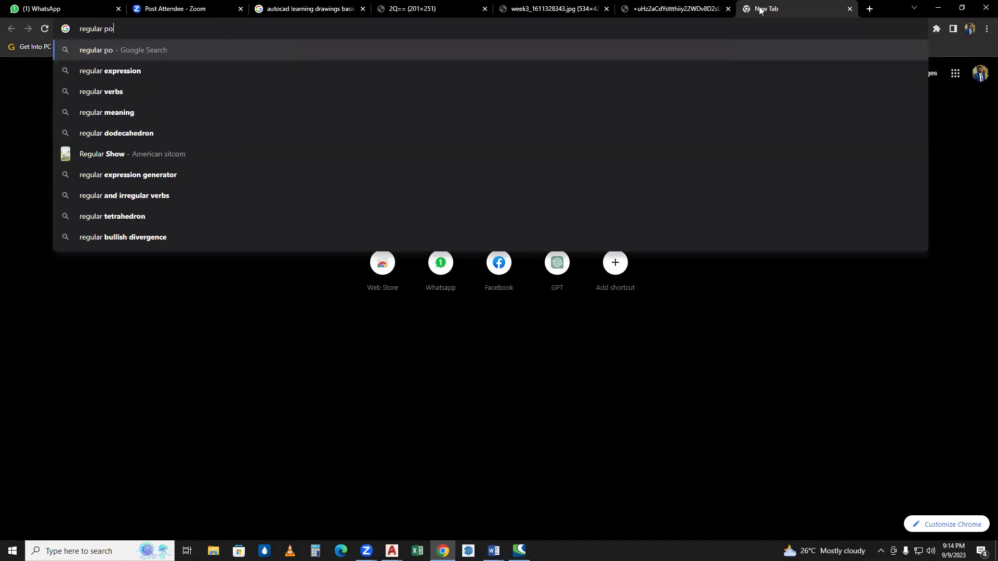
type("lygons")
key("Return")
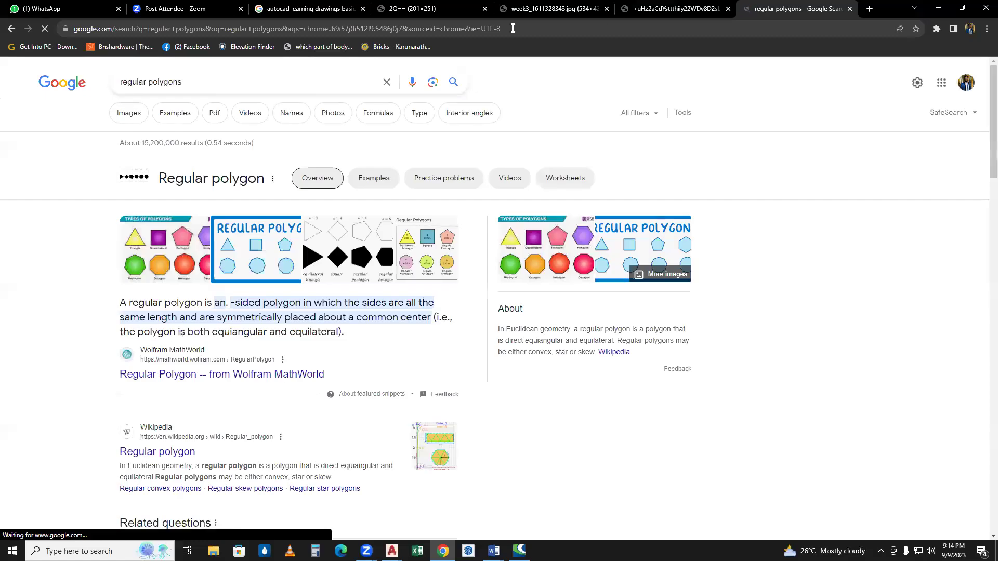
- Open the Math Monks chart of regular polygons from the image results
left_click(133, 115)
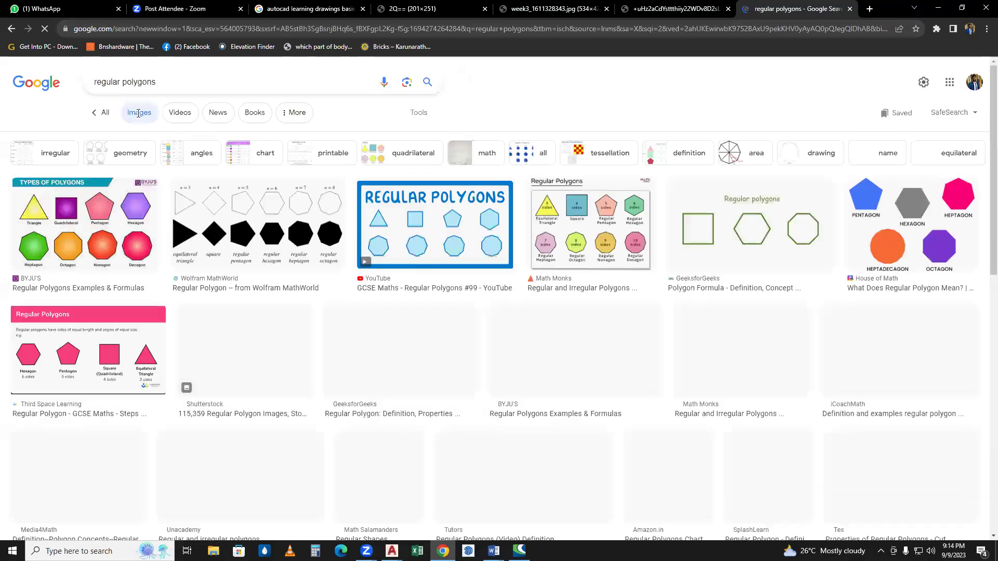
left_click(565, 252)
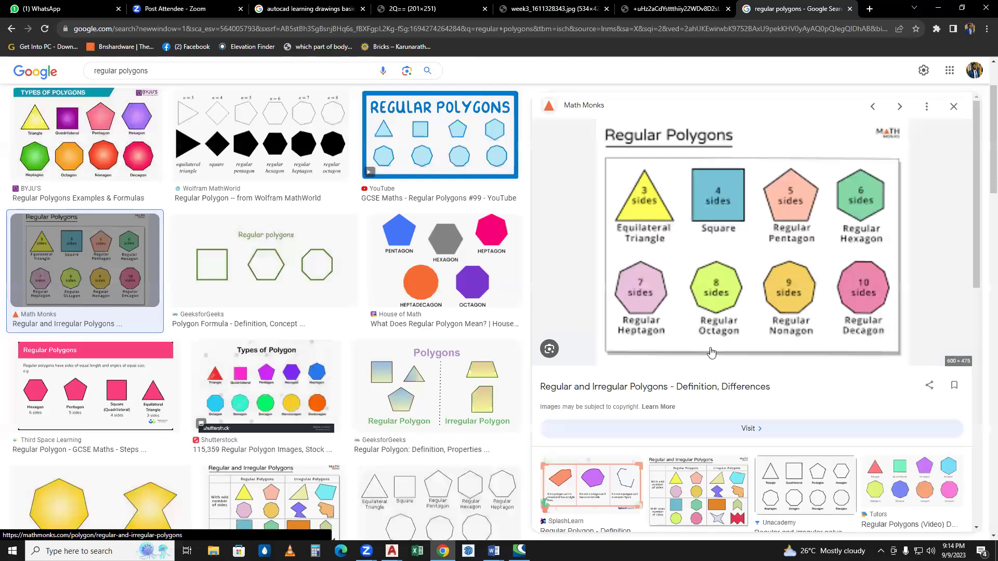
right_click(688, 293)
left_click(760, 414)
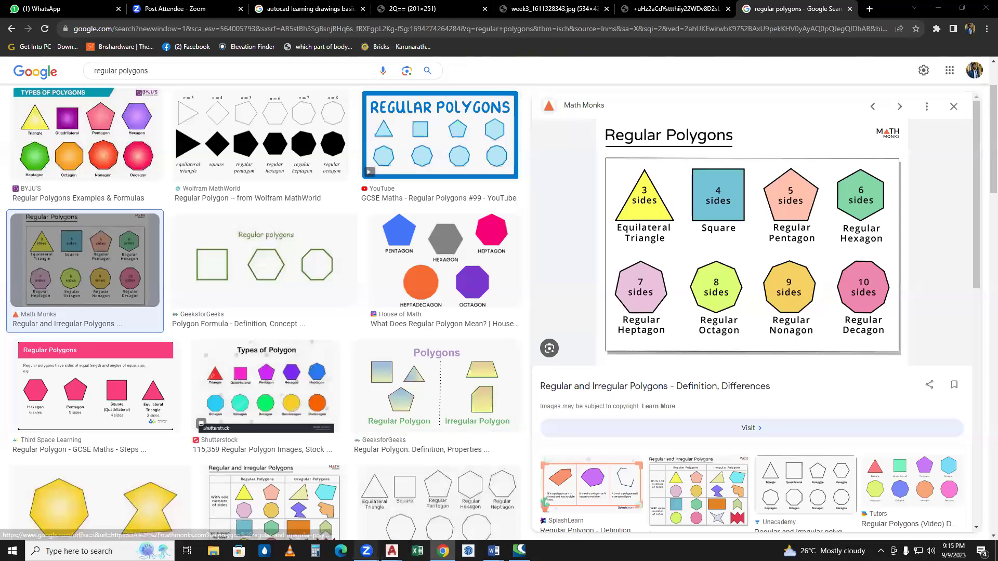
mouse_move(366, 551)
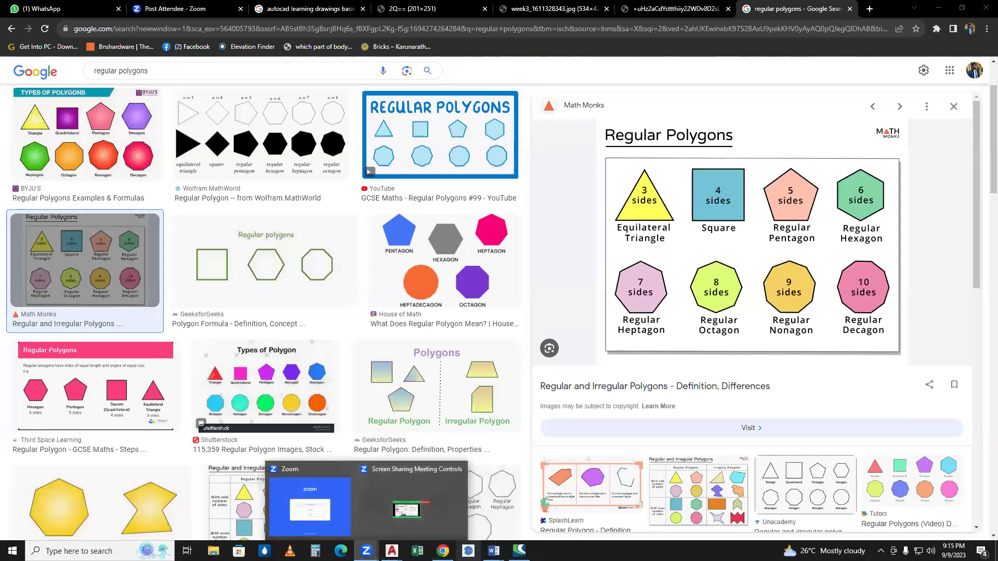
- Return to AutoCAD, turn on Ortho mode and draw the line's first segment 4 units horizontally to the right
left_click(392, 550)
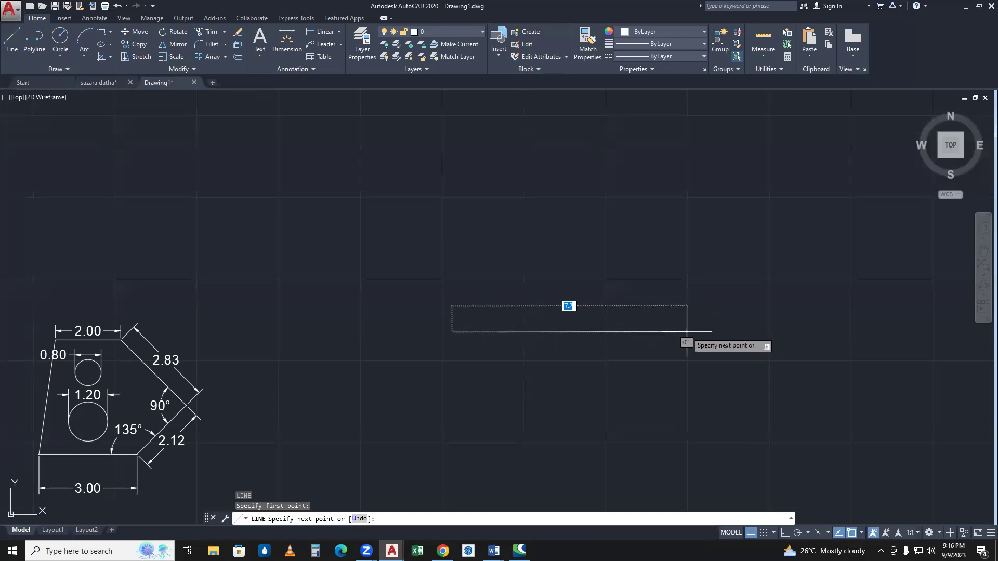
key("F8")
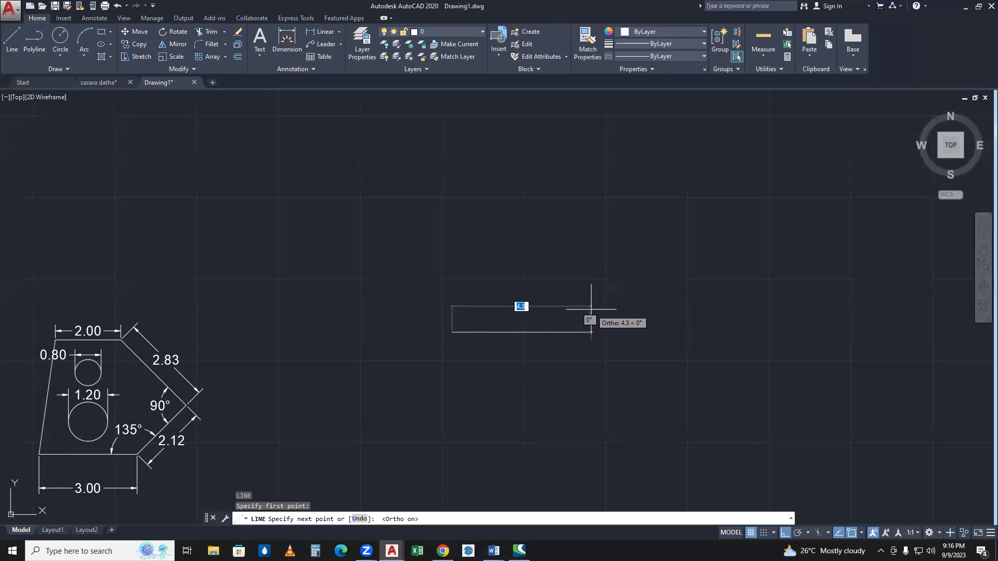
type("4")
key("Return")
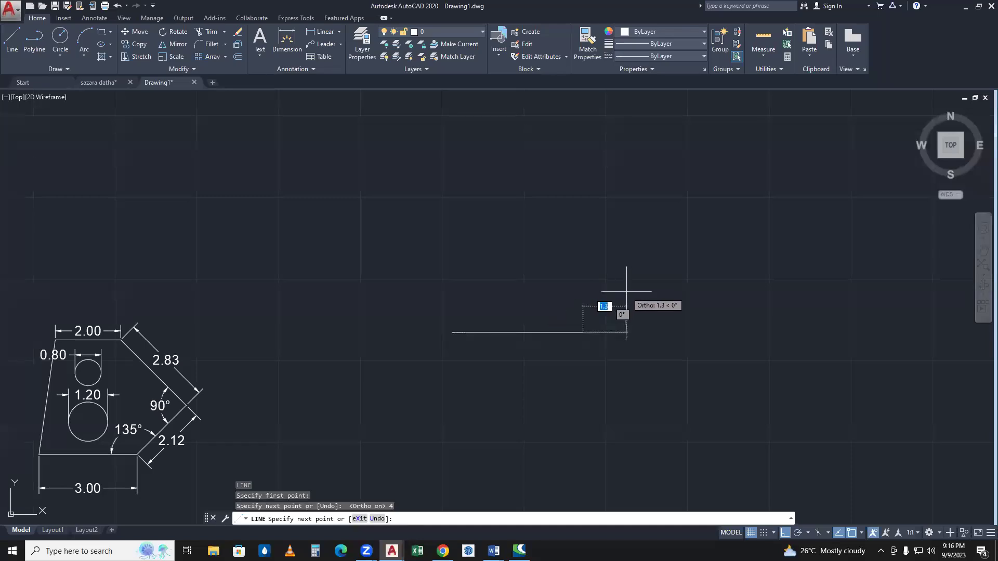
- Turn Ortho off, draw the line's second segment 4 units long at a 60° angle, and finish the line
key("F8")
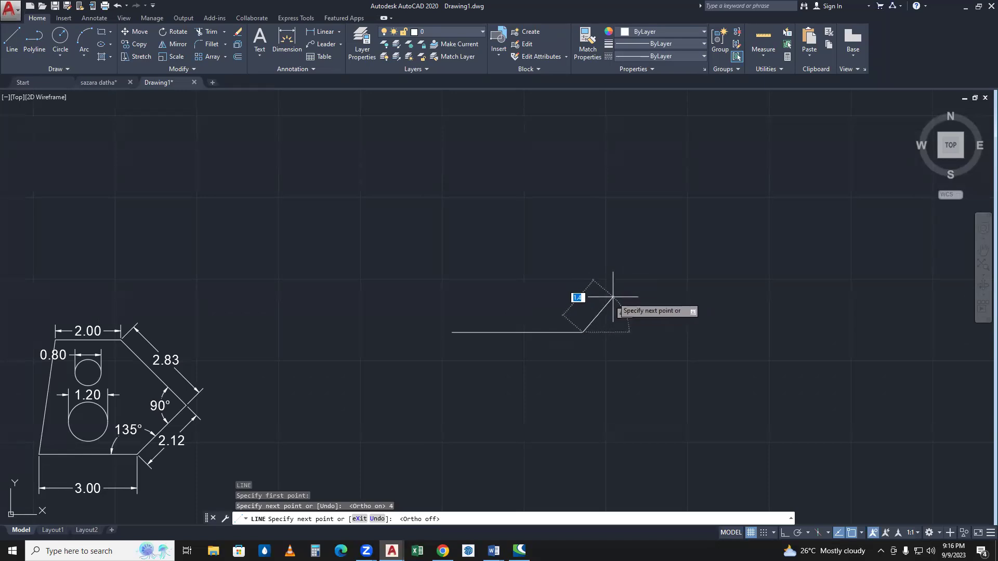
type("<60")
key("Return")
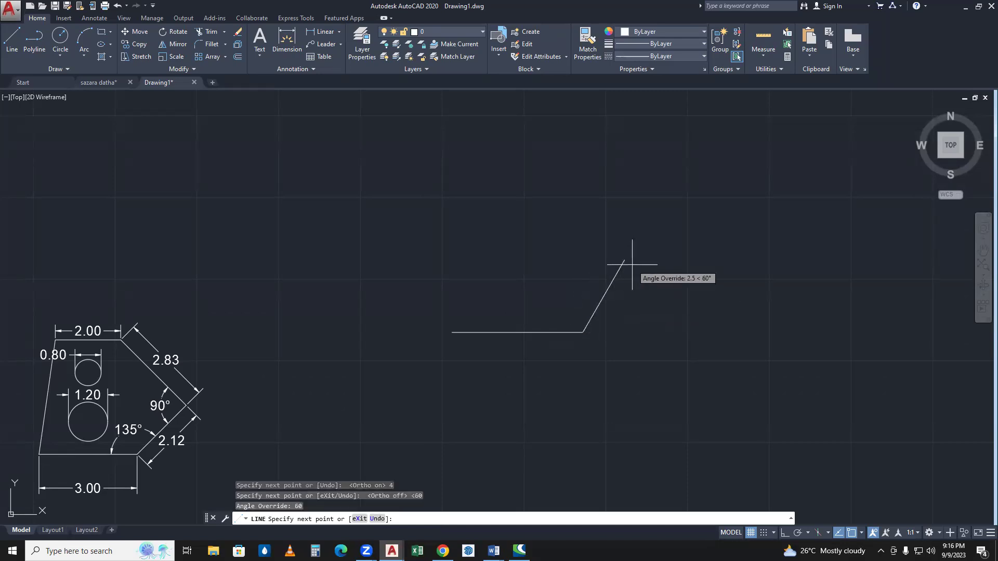
type("4")
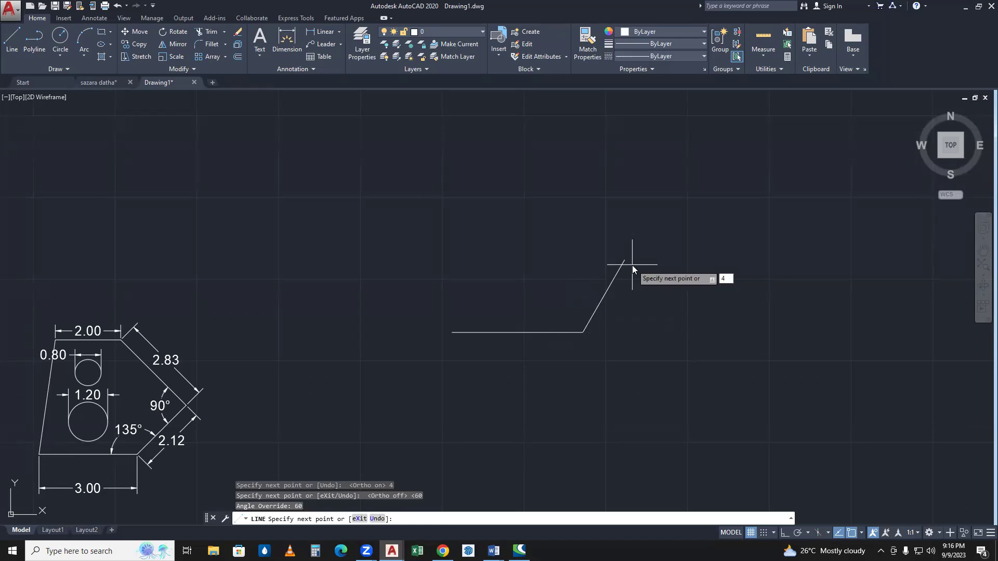
key("Return")
middle_click_drag(634, 257, 685, 411)
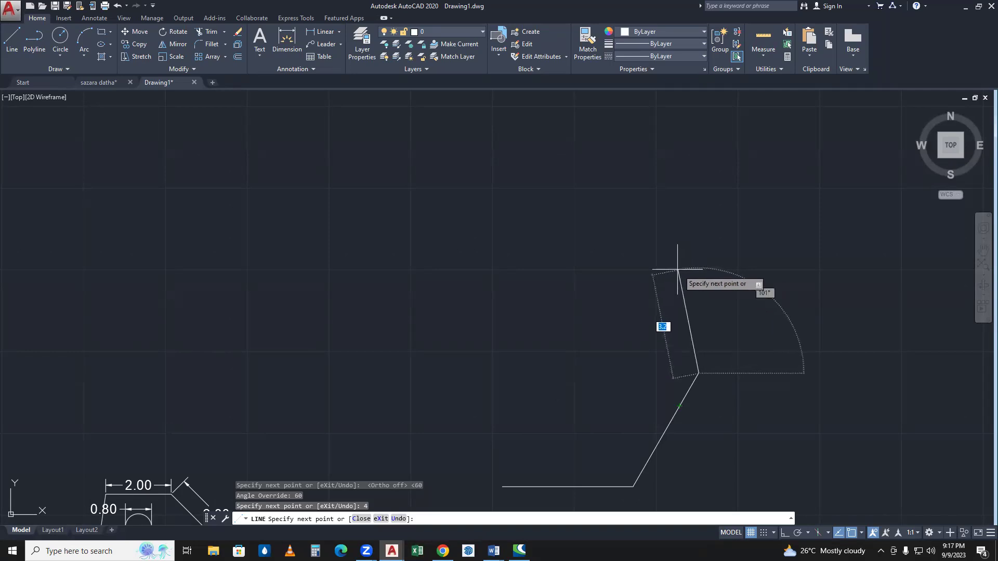
middle_click_drag(659, 264, 642, 300)
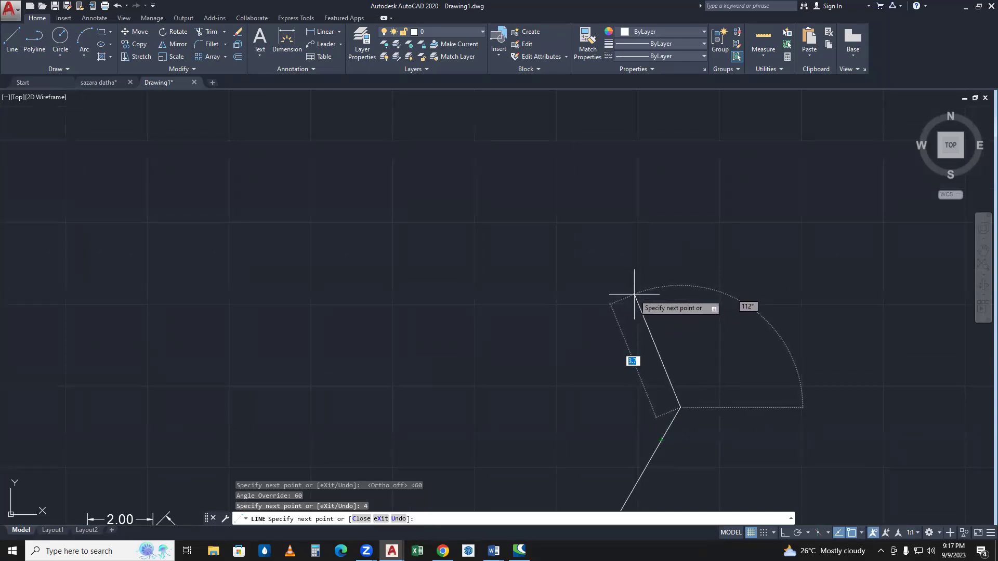
middle_click_drag(634, 294, 635, 254)
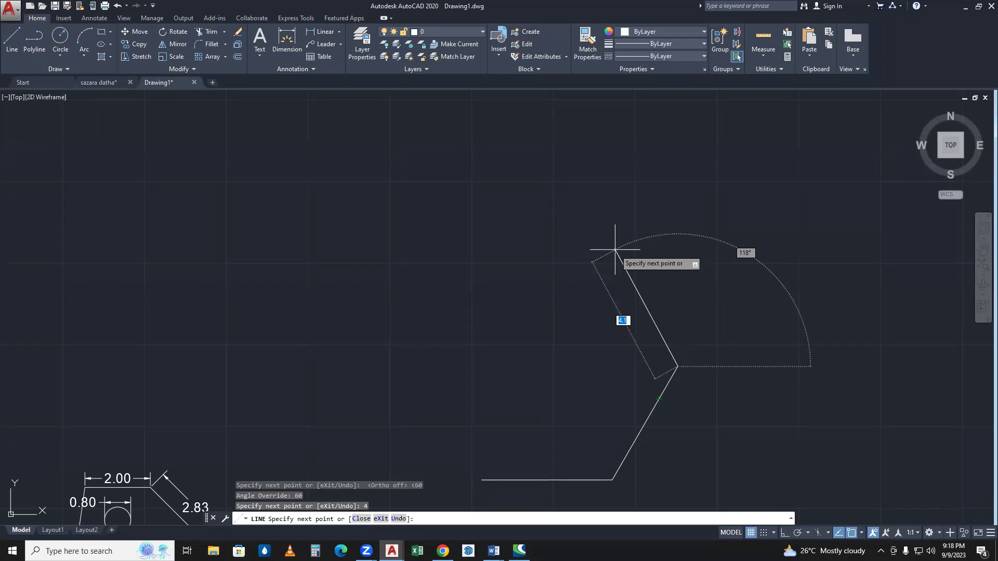
scroll(722, 223, "down", 5)
scroll(699, 262, "up", 3)
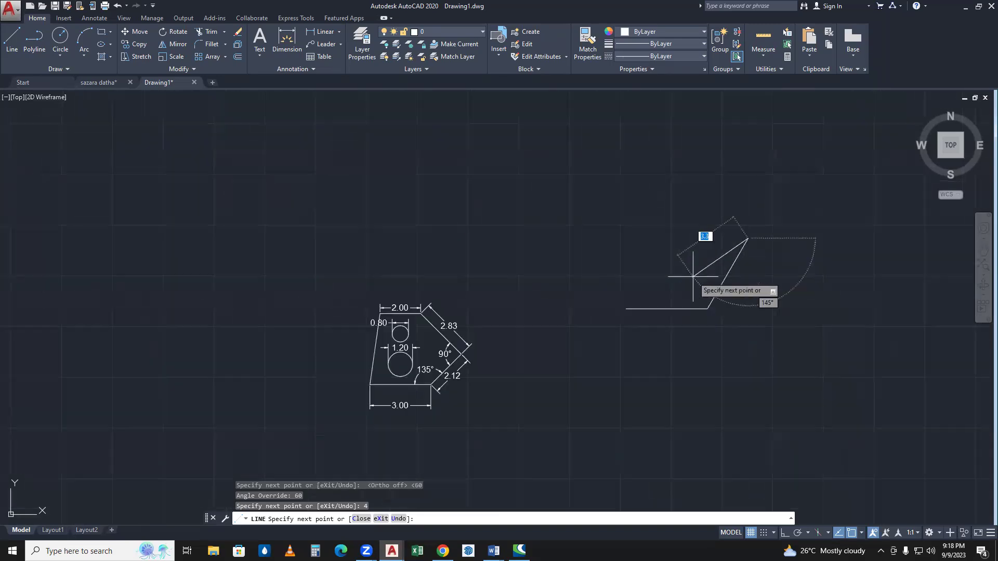
key("Return")
- Mirror the inclined line about a vertical axis through the horizontal line's midpoint, keeping the source line
middle_click_drag(682, 265, 634, 366)
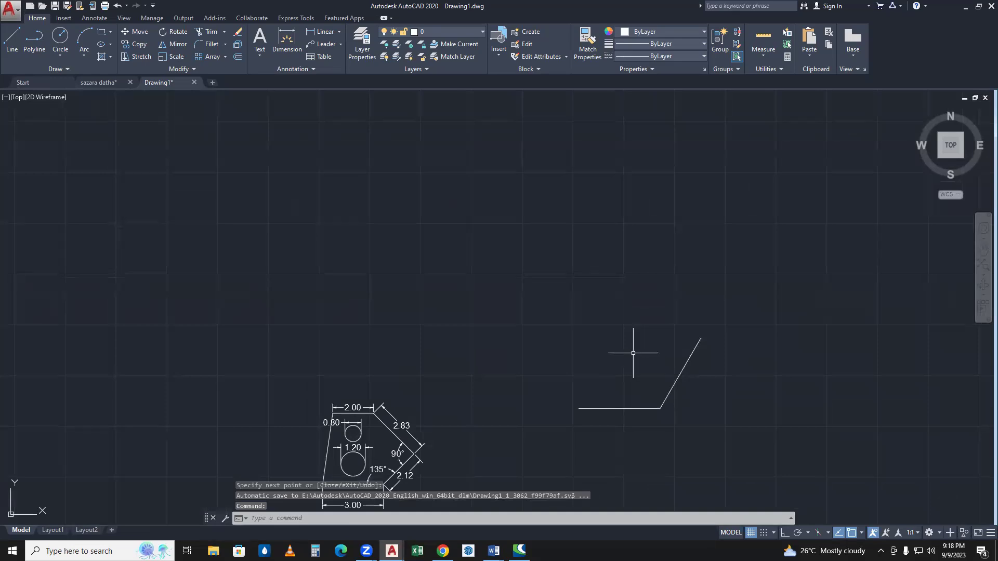
scroll(639, 408, "up", 2)
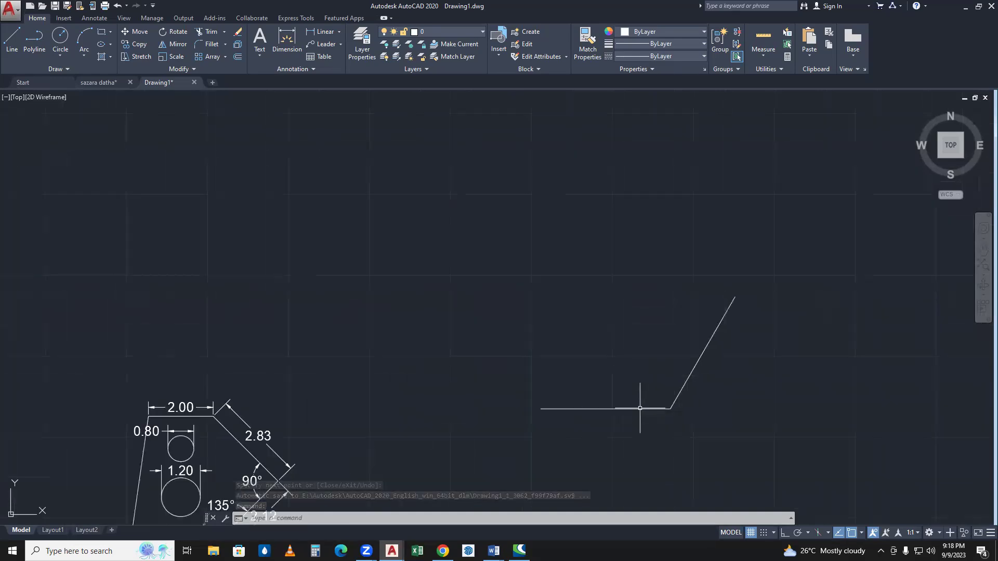
left_click(684, 386)
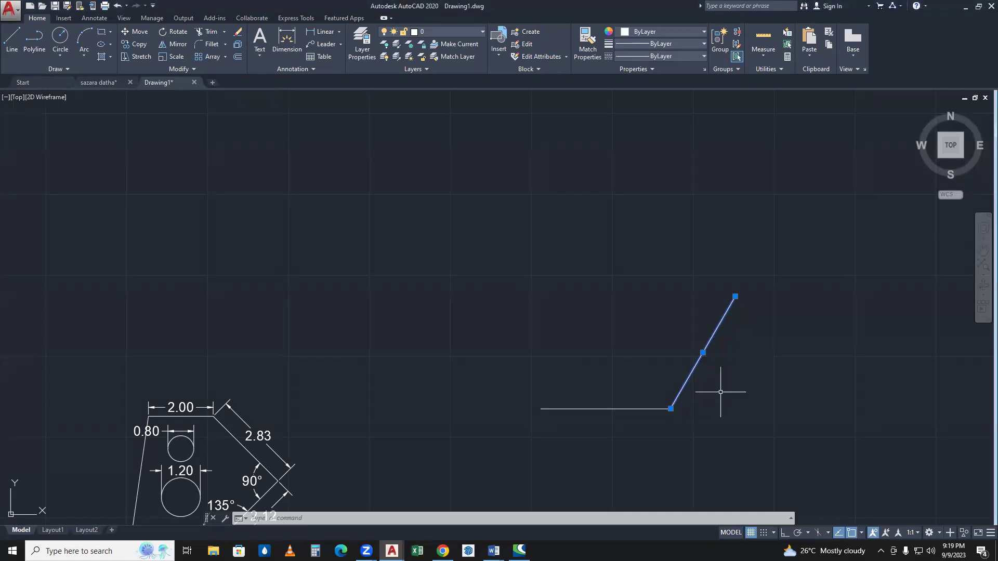
key("Escape")
left_click_drag(719, 394, 675, 357)
type("MI")
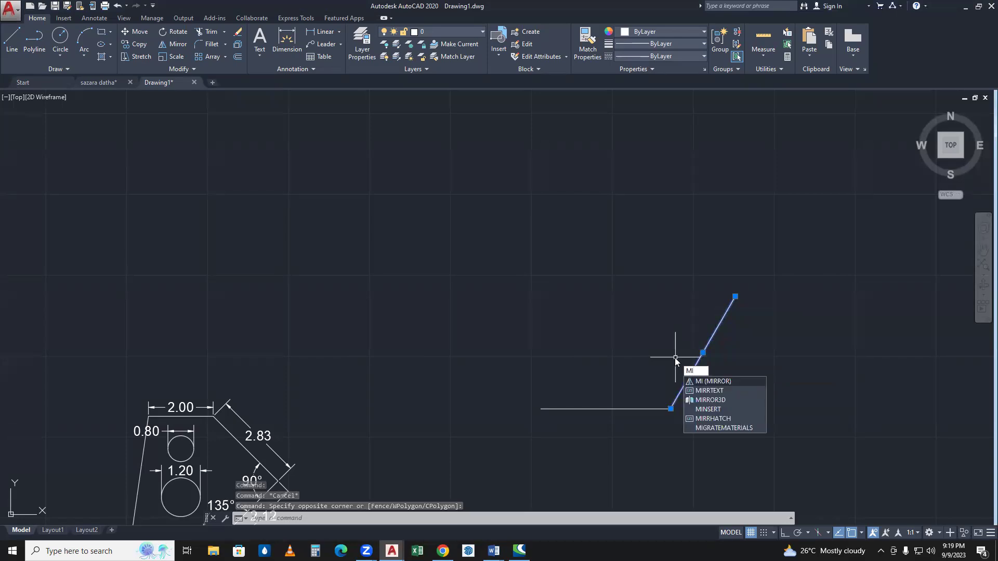
key("Return")
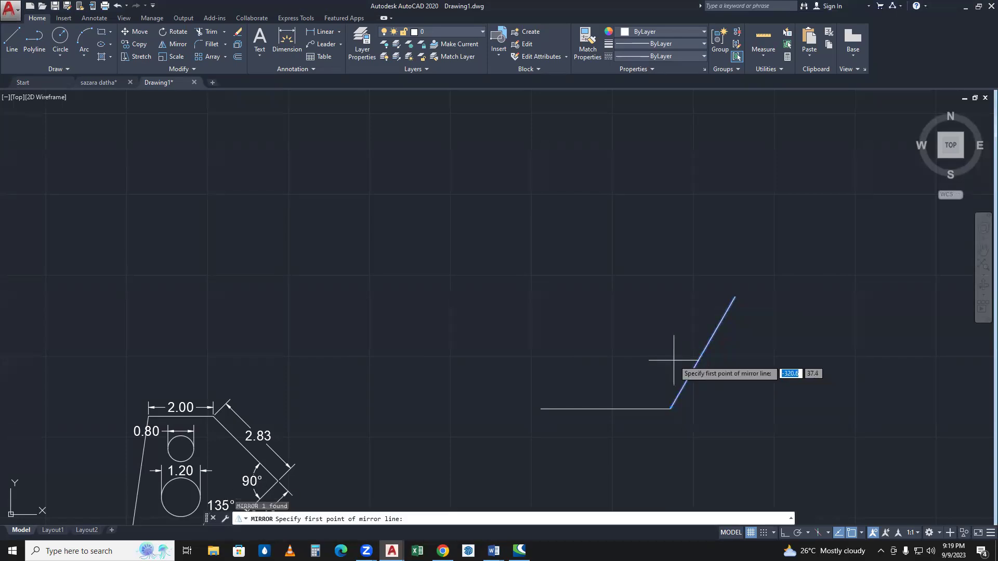
left_click(605, 409)
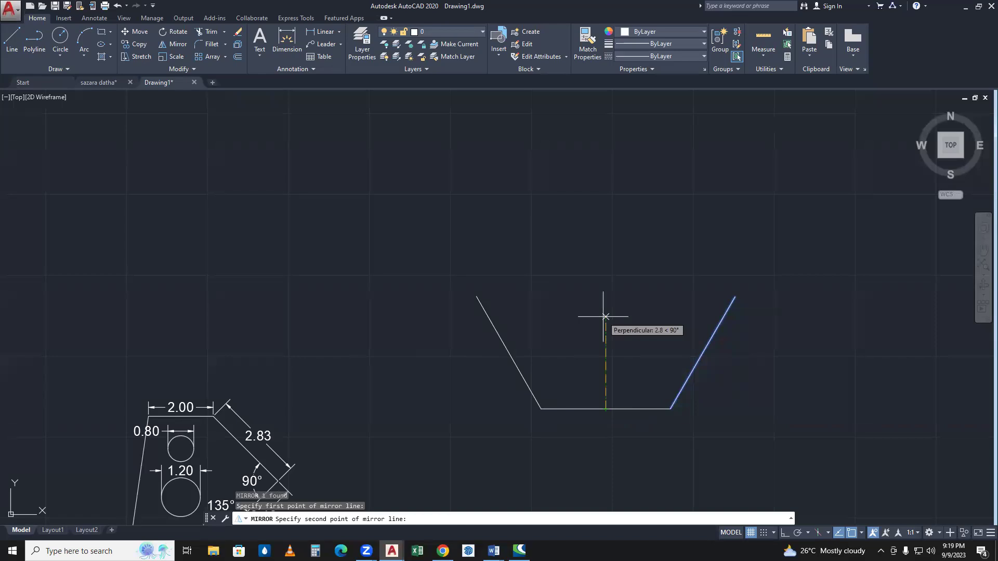
left_click(603, 317)
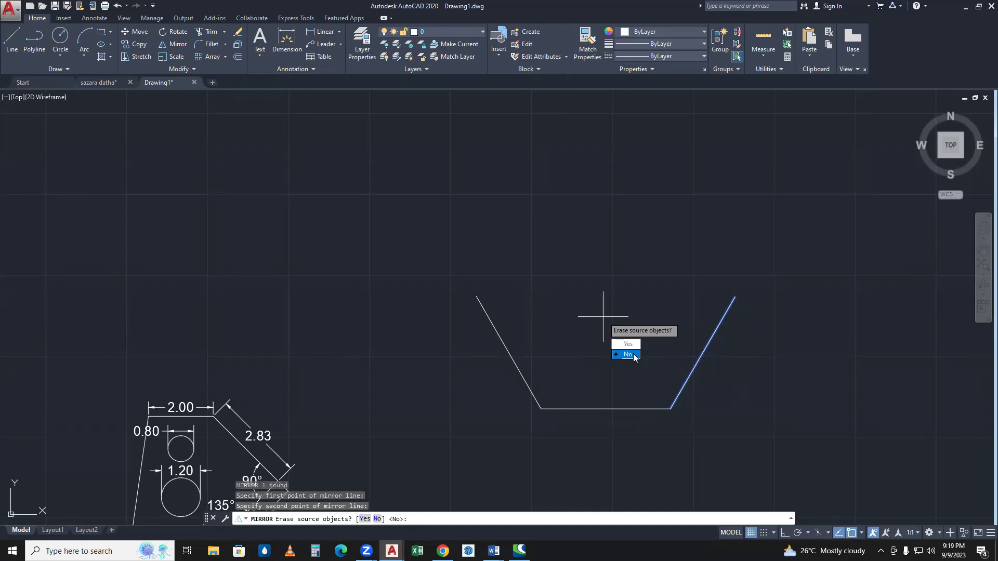
type("n")
key("Return")
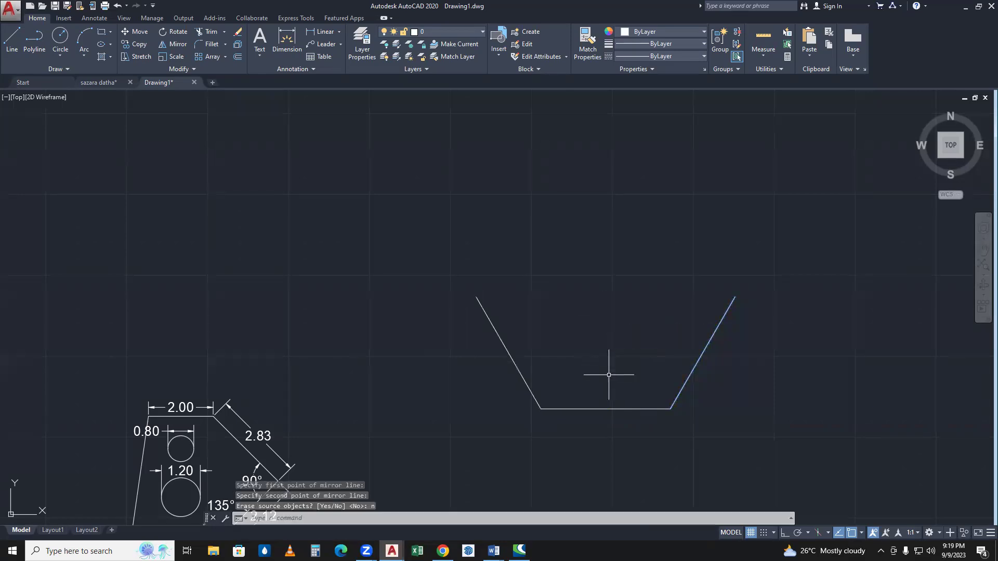
left_click(726, 435)
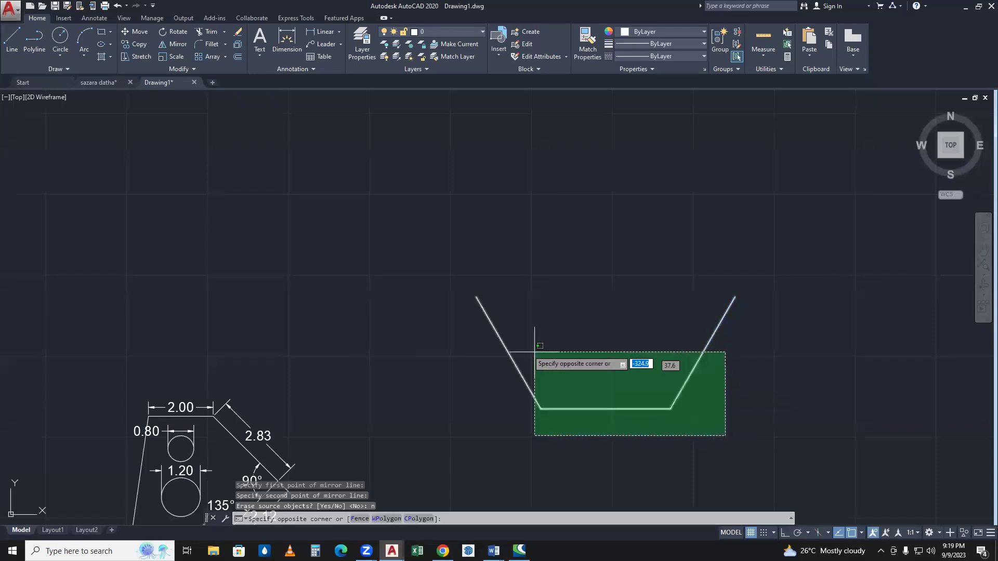
left_click(470, 294)
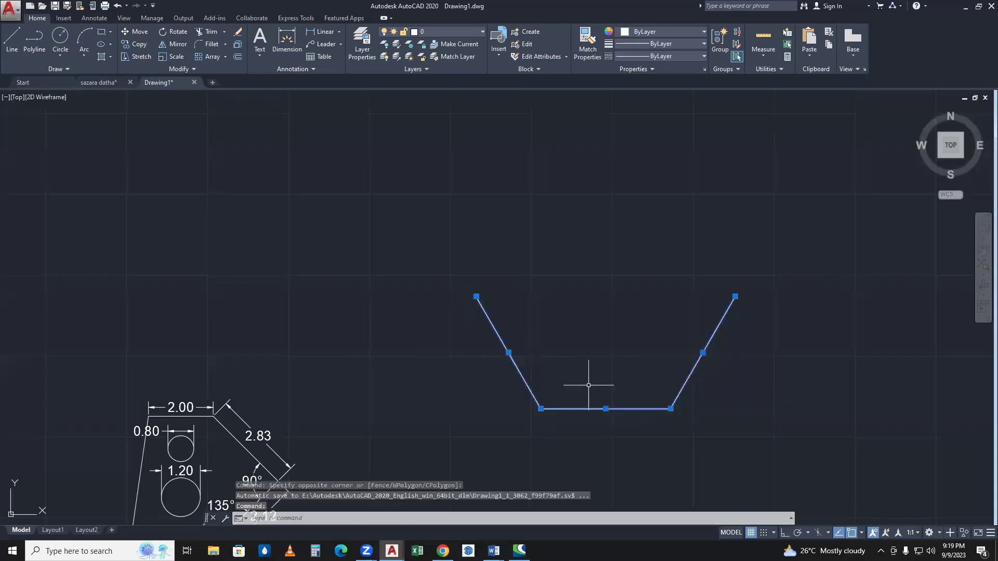
key("Escape")
left_click(713, 451)
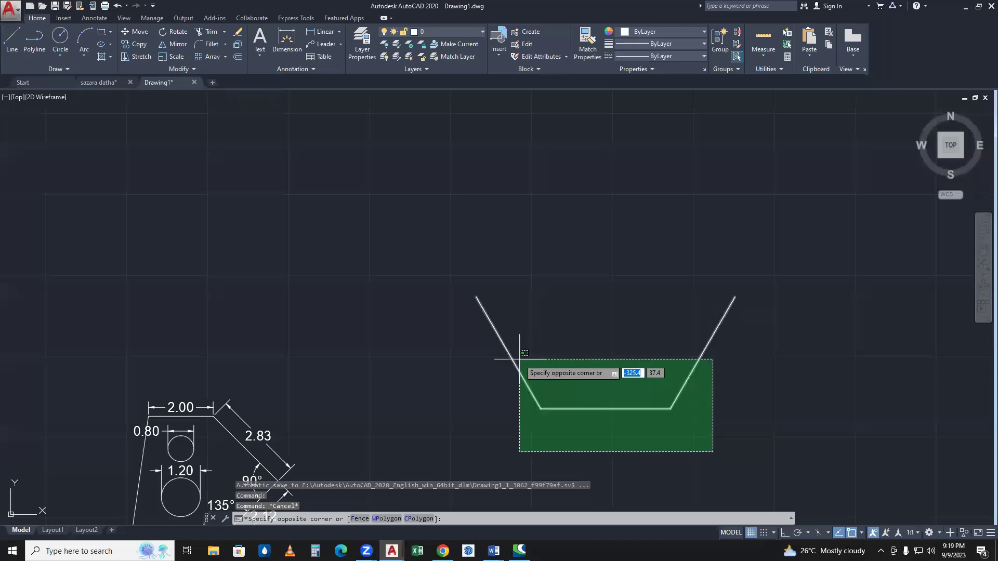
left_click(477, 345)
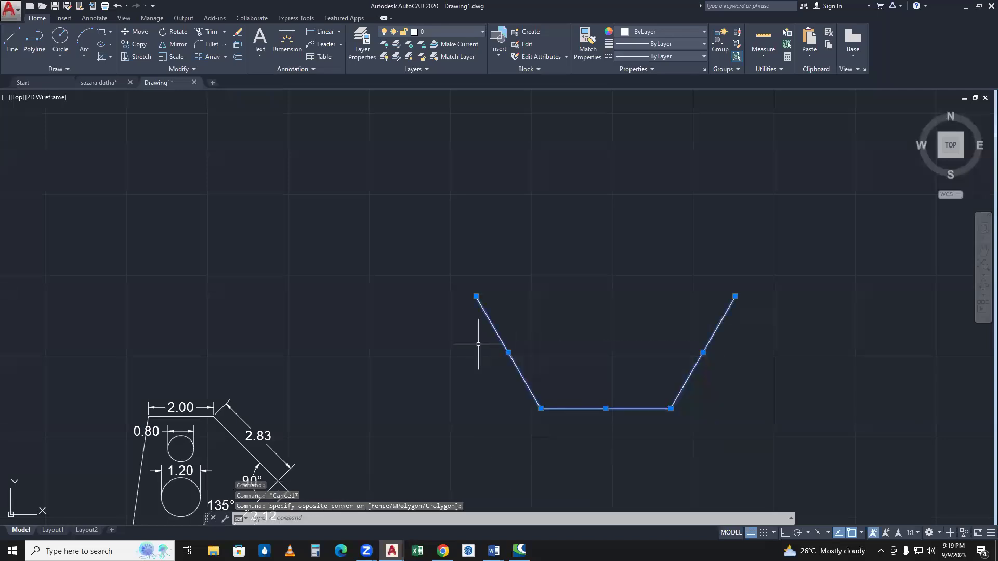
key("Escape")
- Mirror all three lines about the axis joining their two open upper ends, keeping the originals, to complete a hexagon
left_click(472, 320)
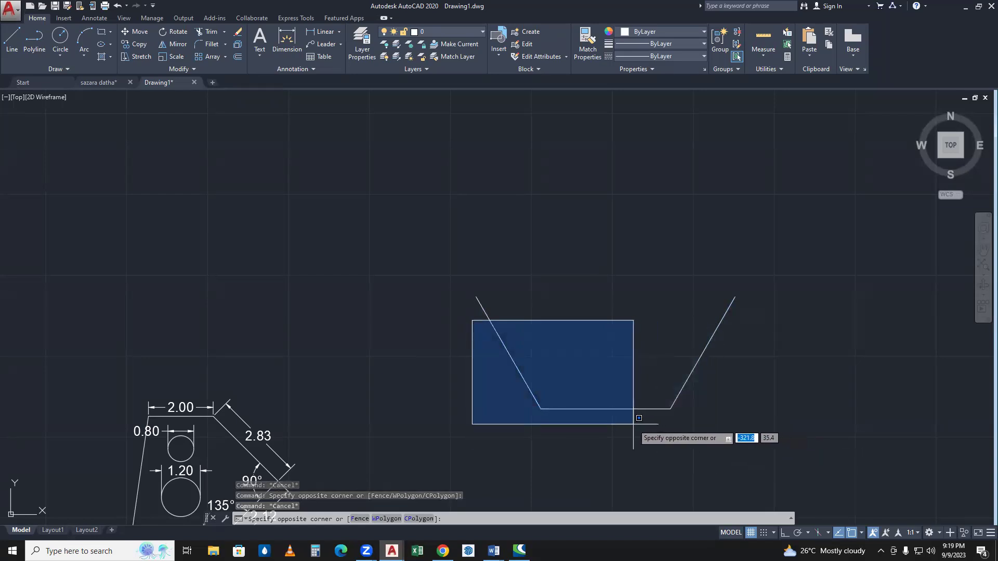
left_click(740, 460)
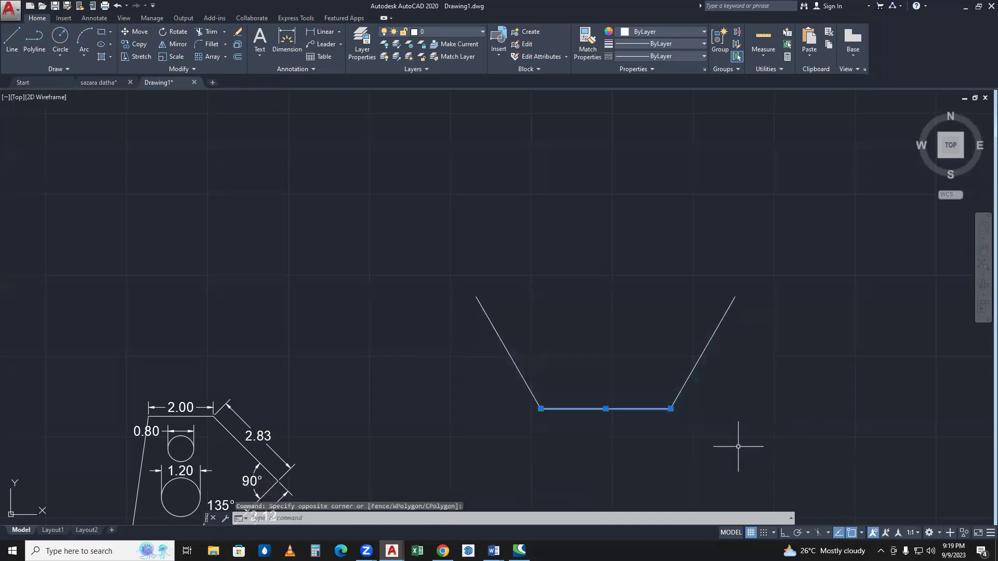
left_click(734, 466)
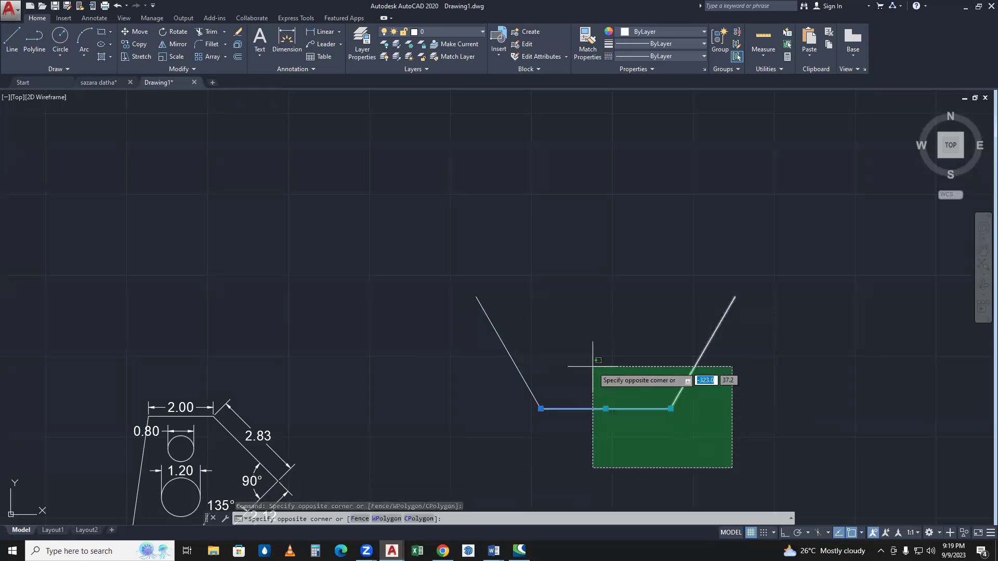
left_click(480, 345)
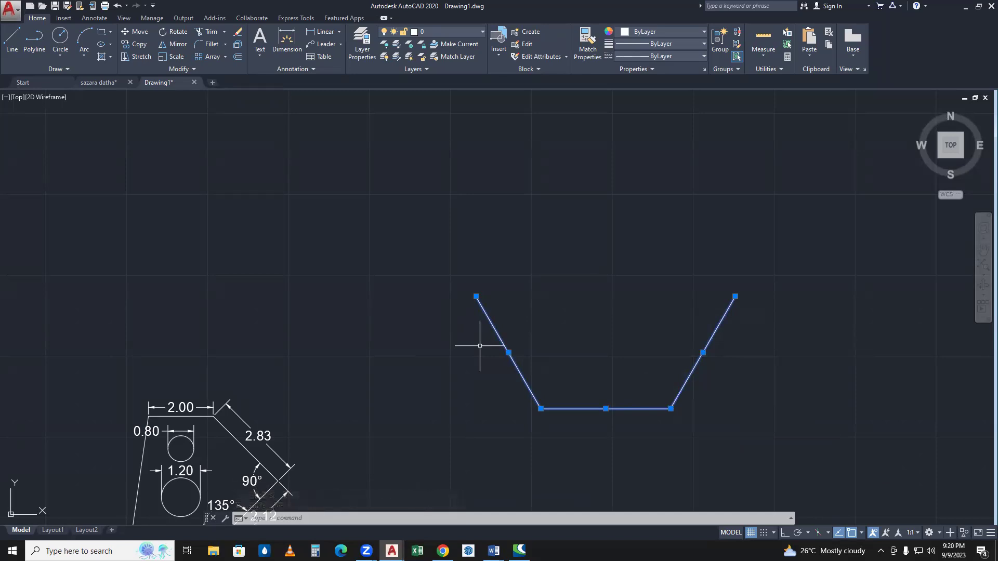
type("mi")
key("Return")
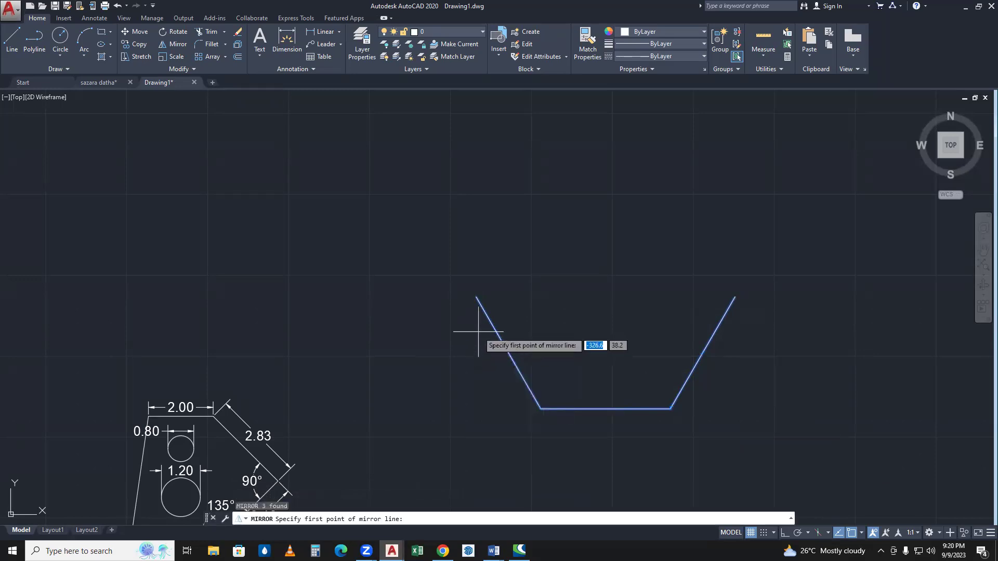
left_click(476, 297)
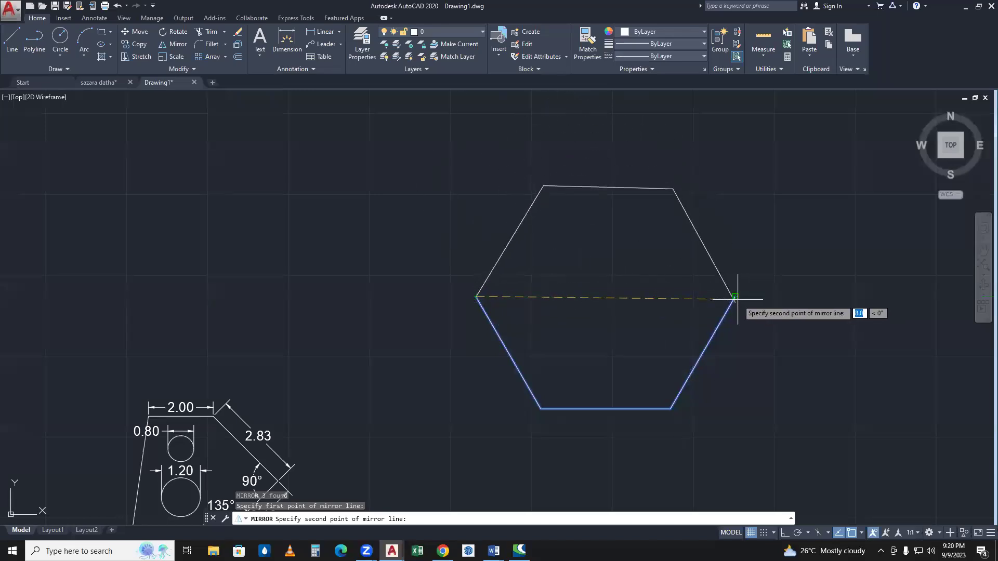
left_click(735, 296)
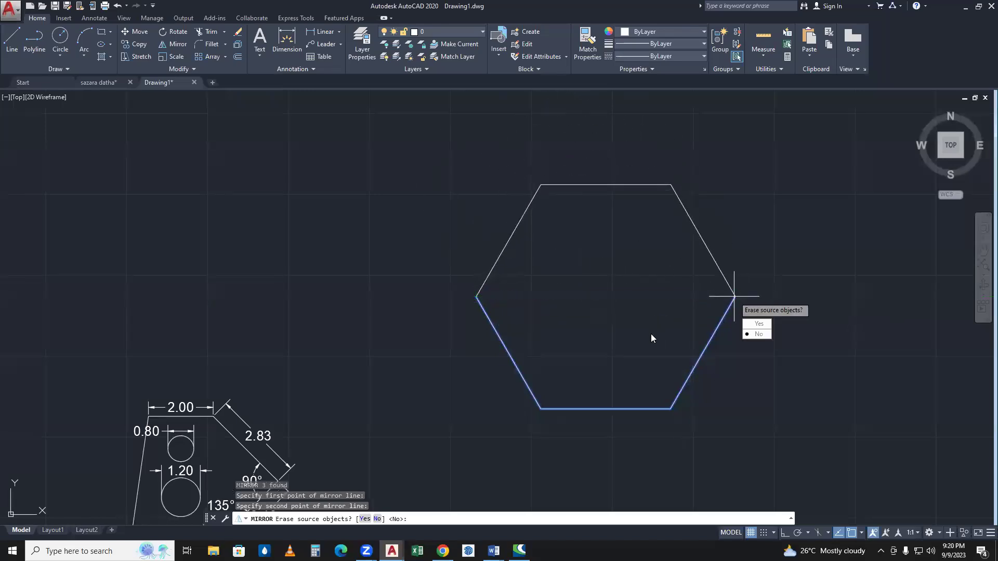
left_click(757, 337)
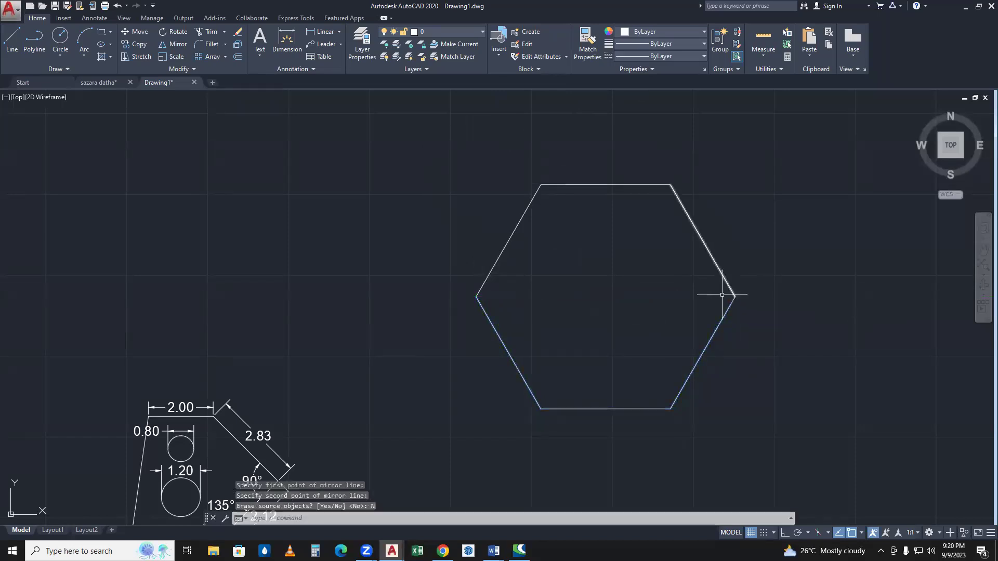
- Draw a circle with radius 4 in the empty area to the right of the hexagon
mouse_move(668, 334)
middle_mouse_down()
mouse_move(635, 413)
mouse_move(637, 384)
middle_mouse_up()
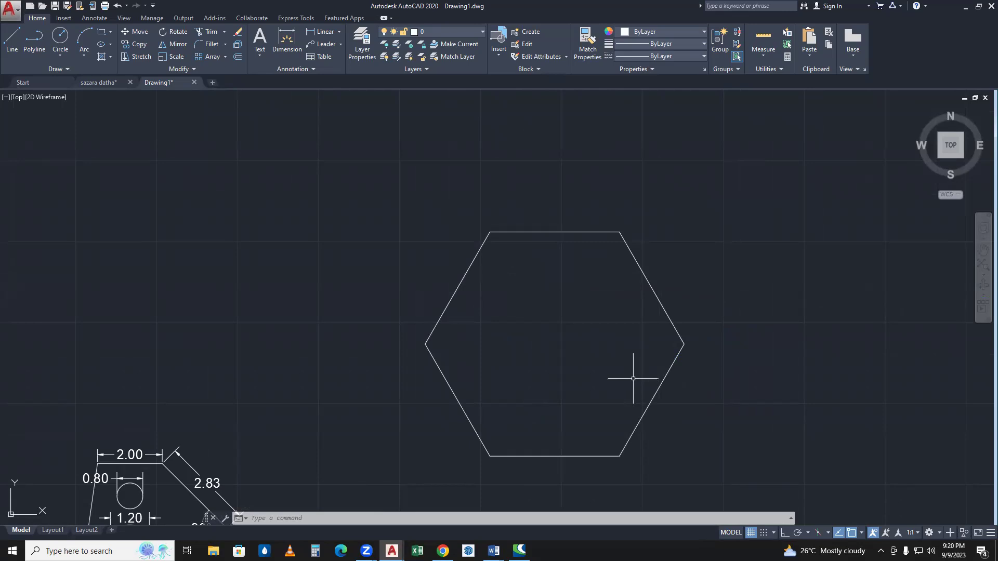
mouse_move(712, 386)
middle_mouse_down()
mouse_move(549, 397)
mouse_move(502, 387)
middle_mouse_up()
scroll(549, 396, "down", 2)
type("c")
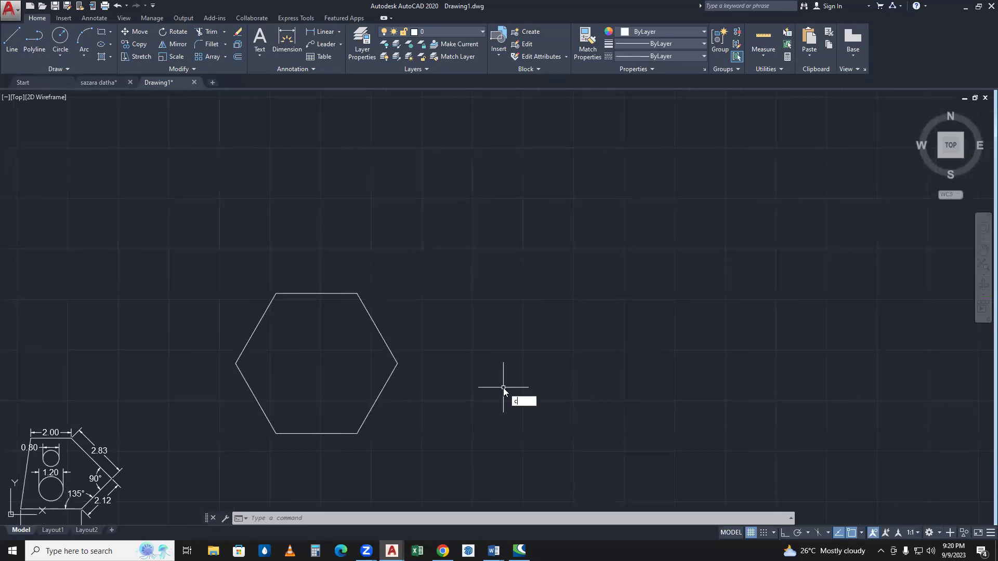
key("Return")
left_click(569, 343)
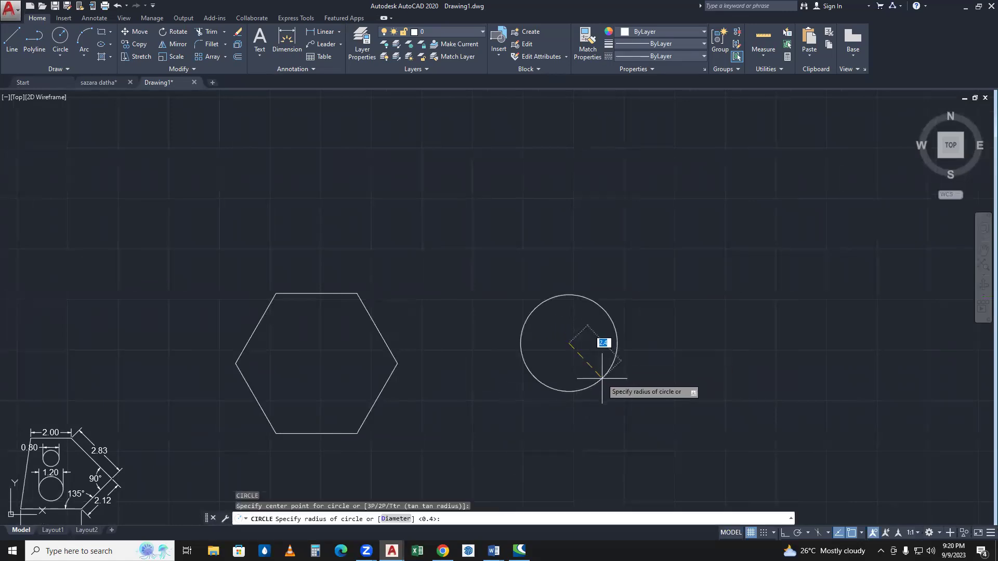
type("4")
key("Return")
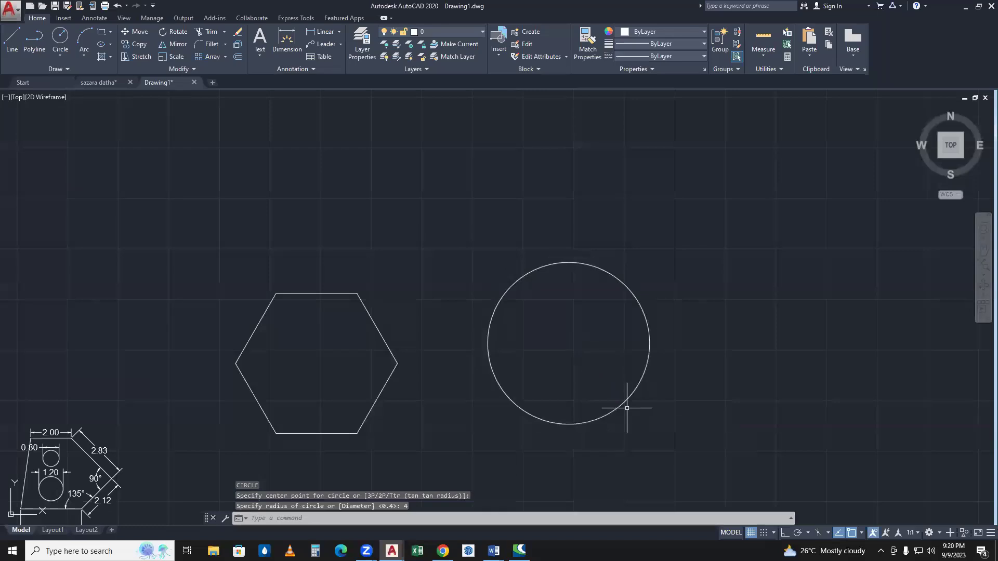
- Draw a second circle centred on the first circle's right quadrant and passing through the first circle's centre
key("Return")
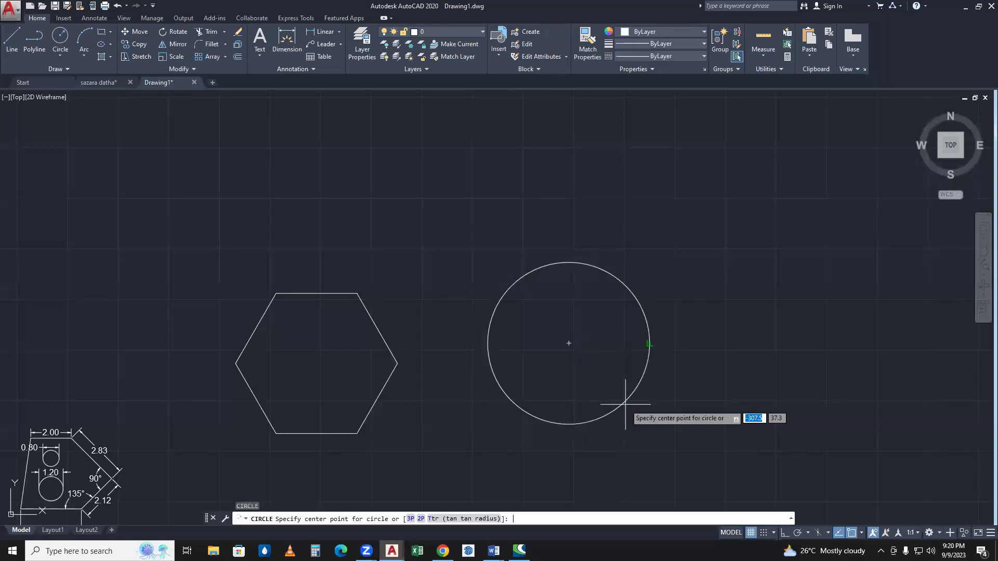
left_click(649, 343)
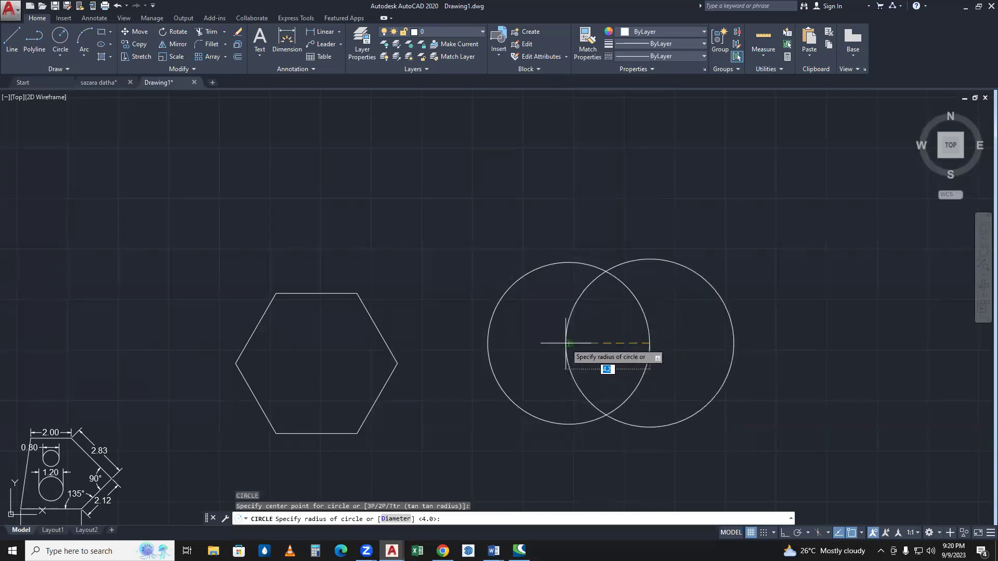
left_click(567, 343)
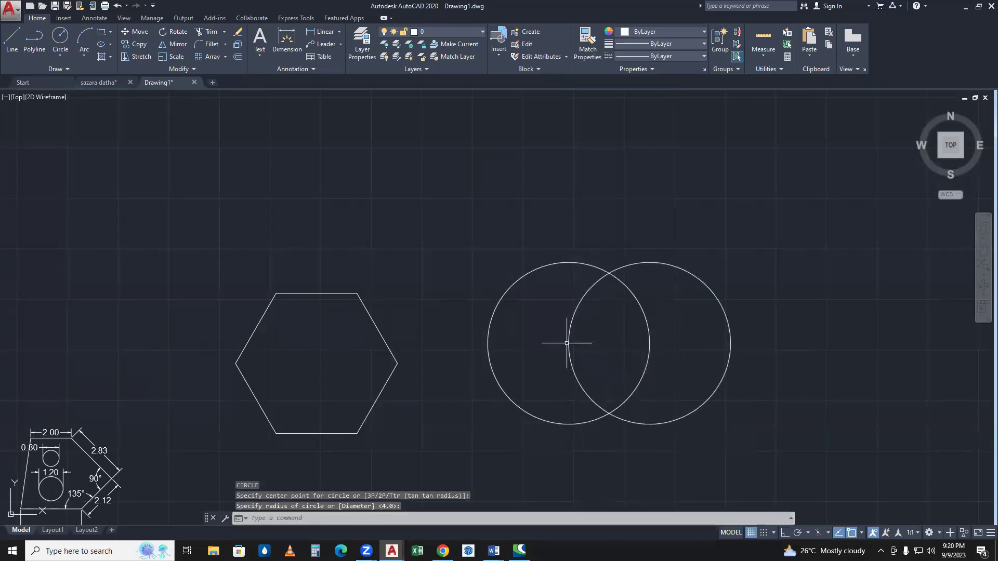
- Draw radius-4 circles centred on the first two circles' upper crossing and on the new circle's upper-left crossing with the first circle
key("Return")
left_click(601, 272)
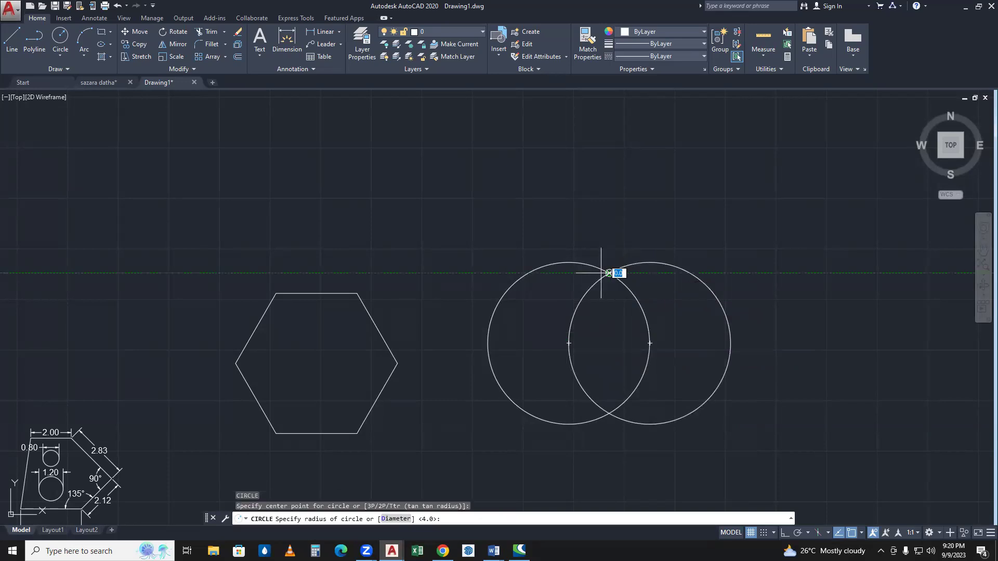
left_click(568, 343)
key("Return")
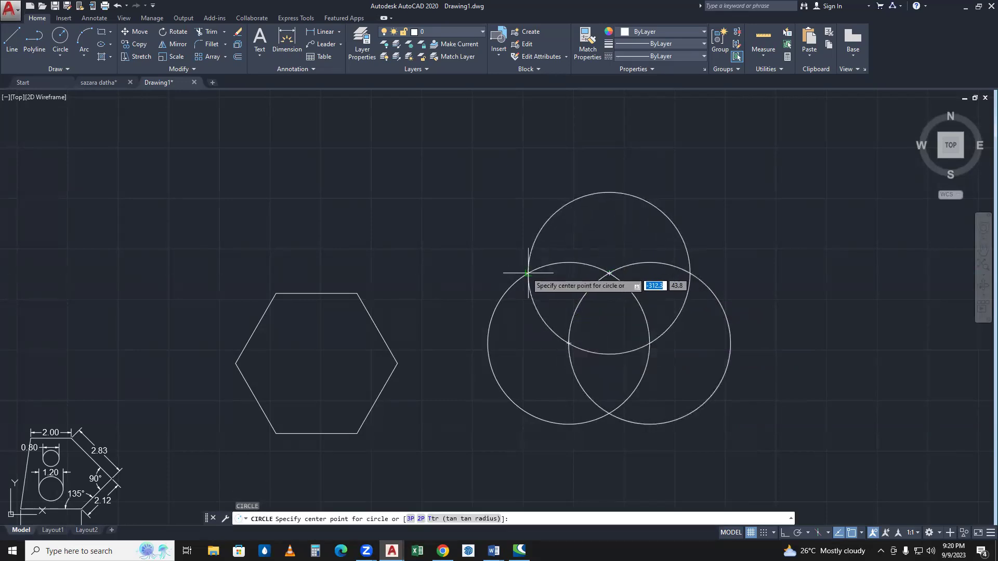
left_click(527, 272)
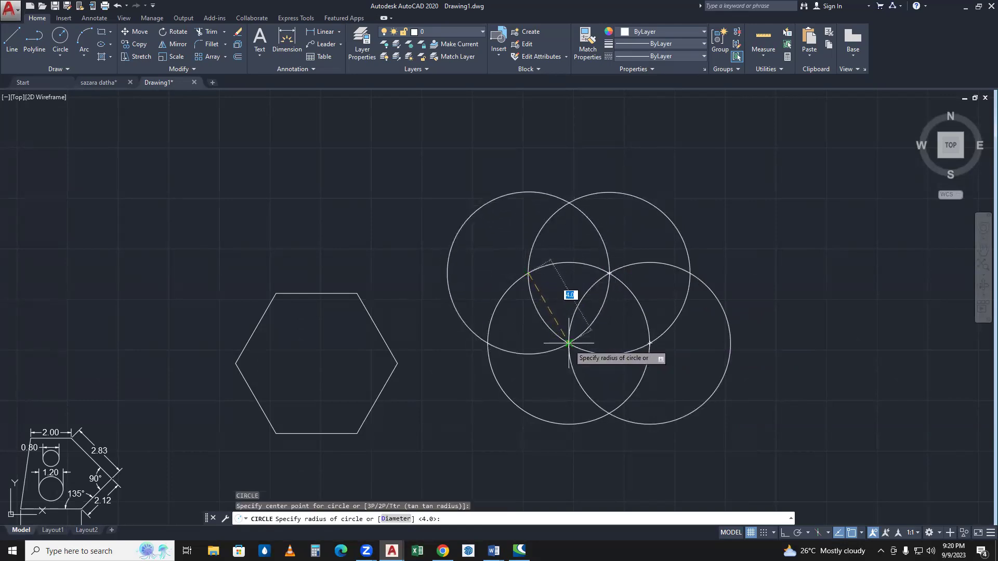
left_click(569, 343)
- Add radius-4 circles centred on the first circle's left quadrant and on its lower-left crossing with that new circle
key("Return")
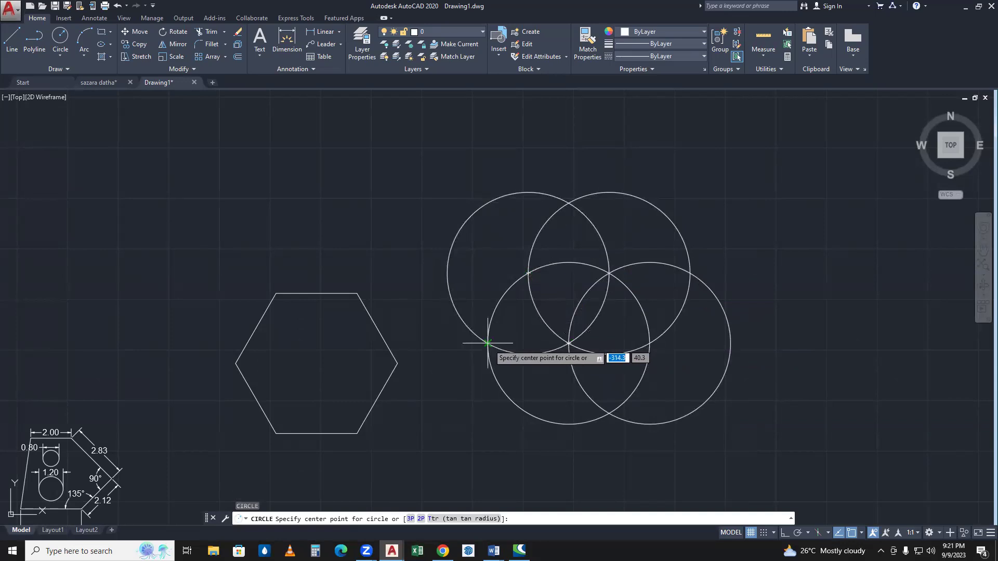
left_click(487, 343)
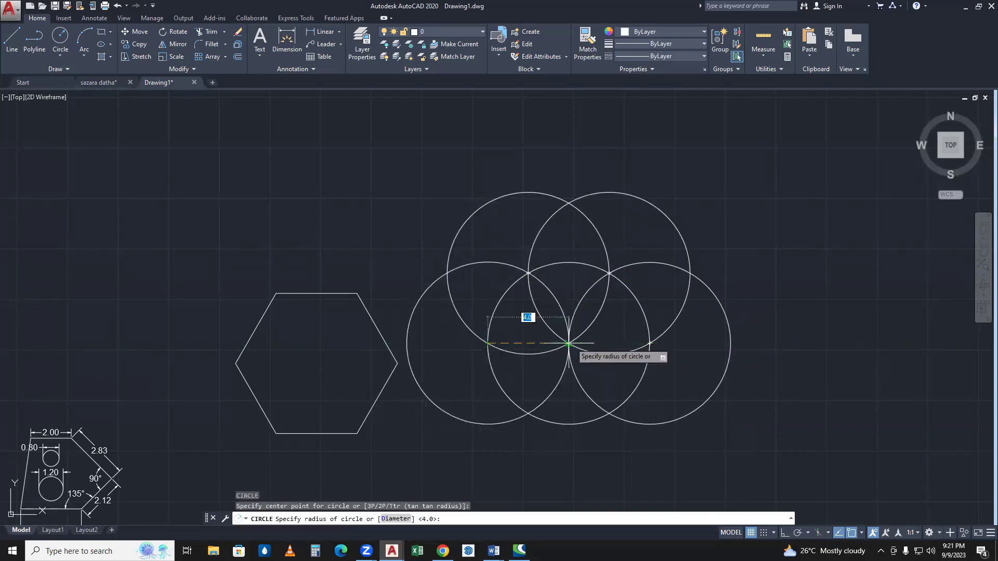
left_click(568, 343)
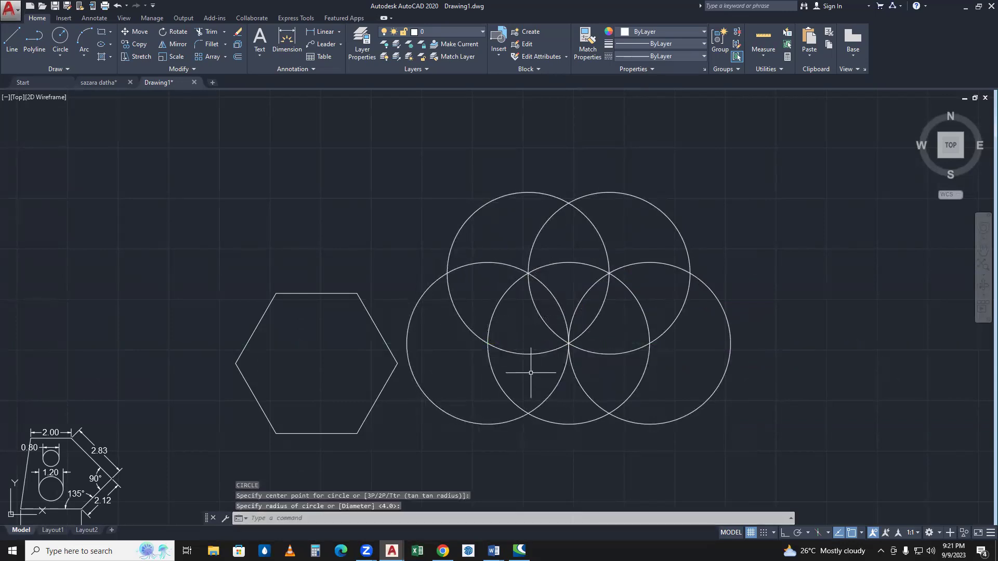
key("Return")
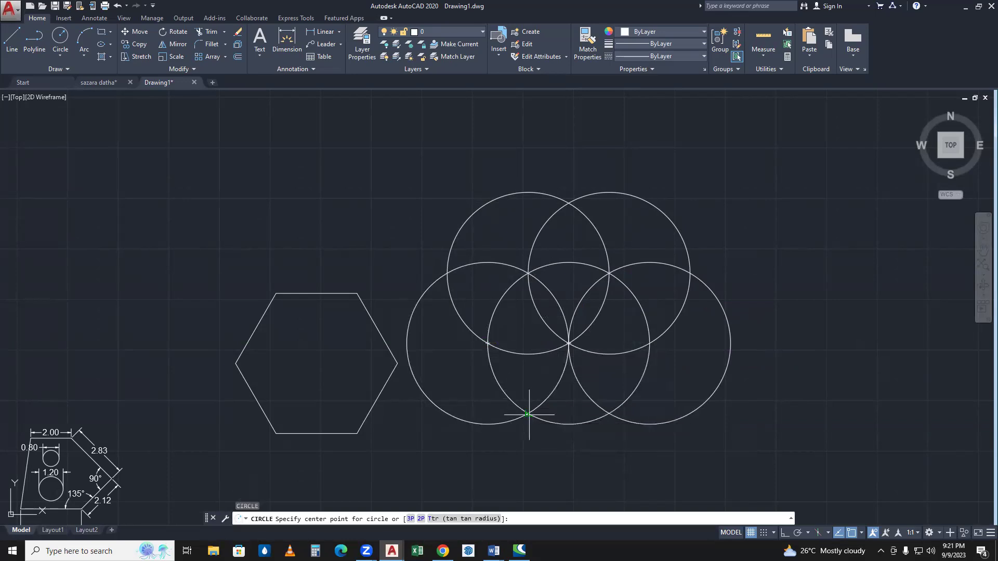
left_click(528, 415)
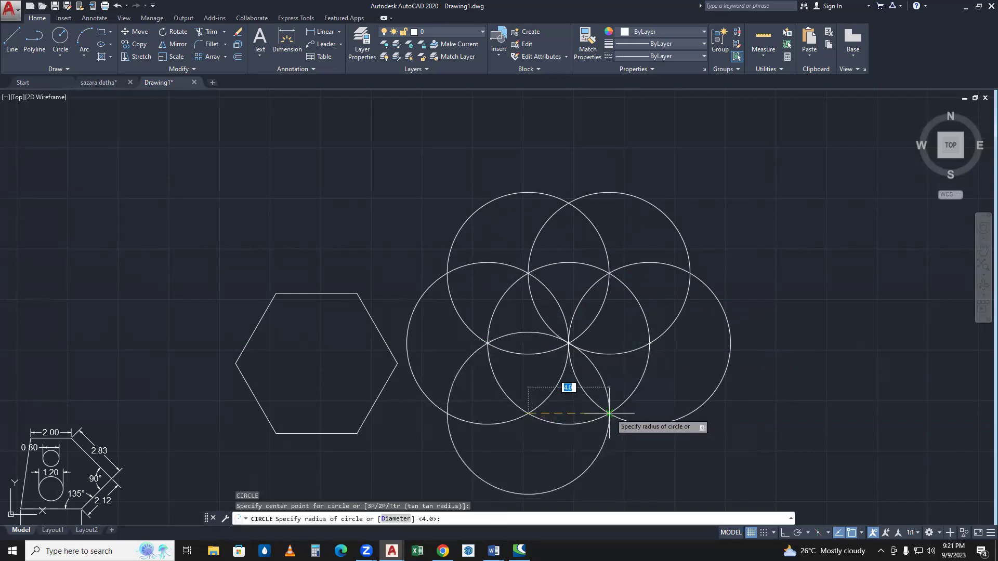
left_click(609, 414)
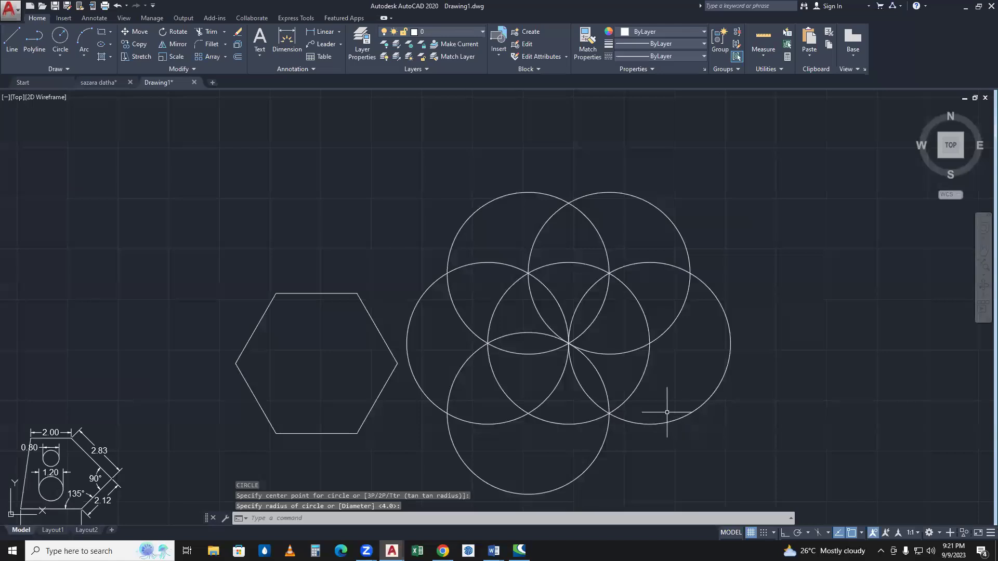
- Draw six connected lines through the circle crossings around the central circle to form a closed hexagon
type("L")
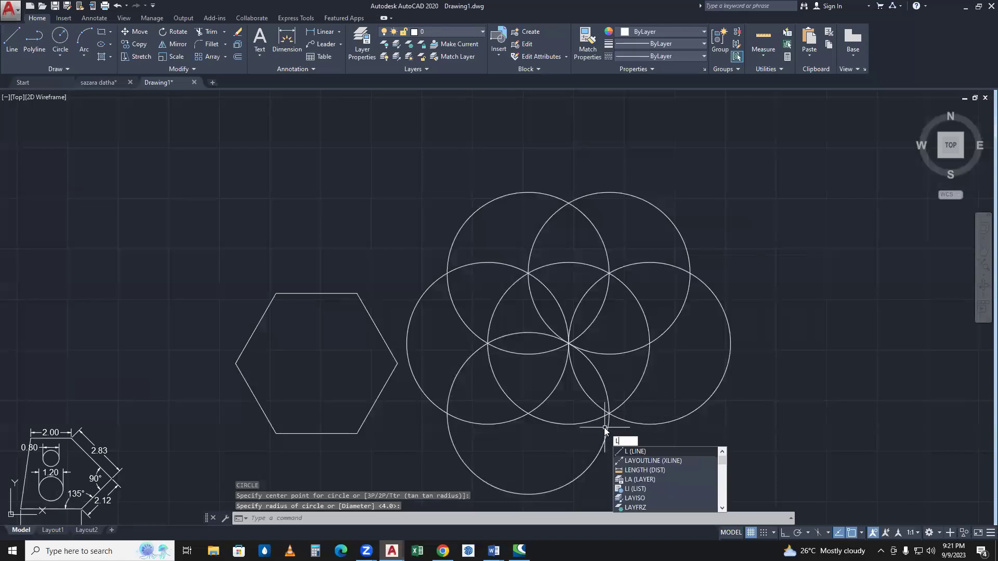
key("Return")
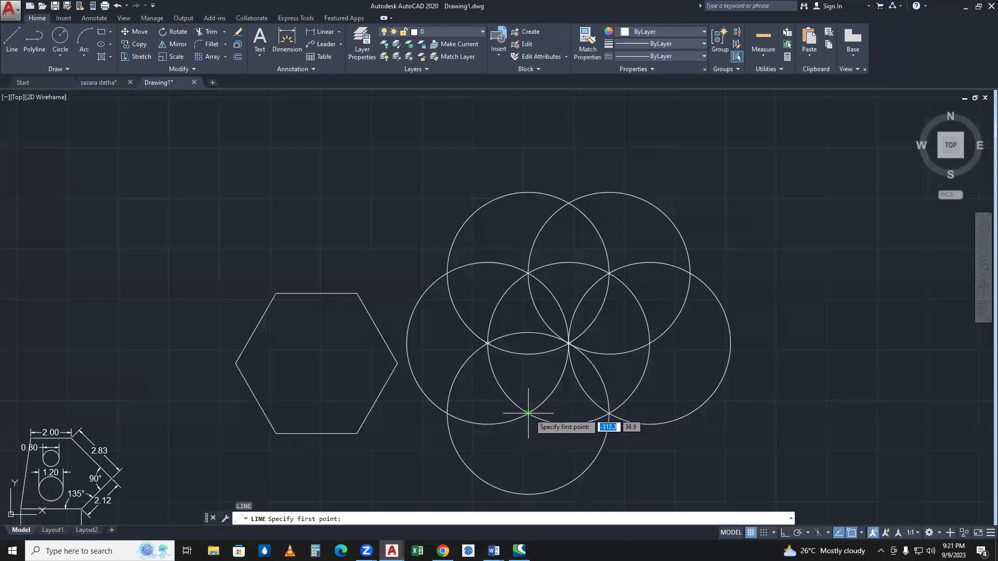
left_click(528, 414)
left_click(488, 343)
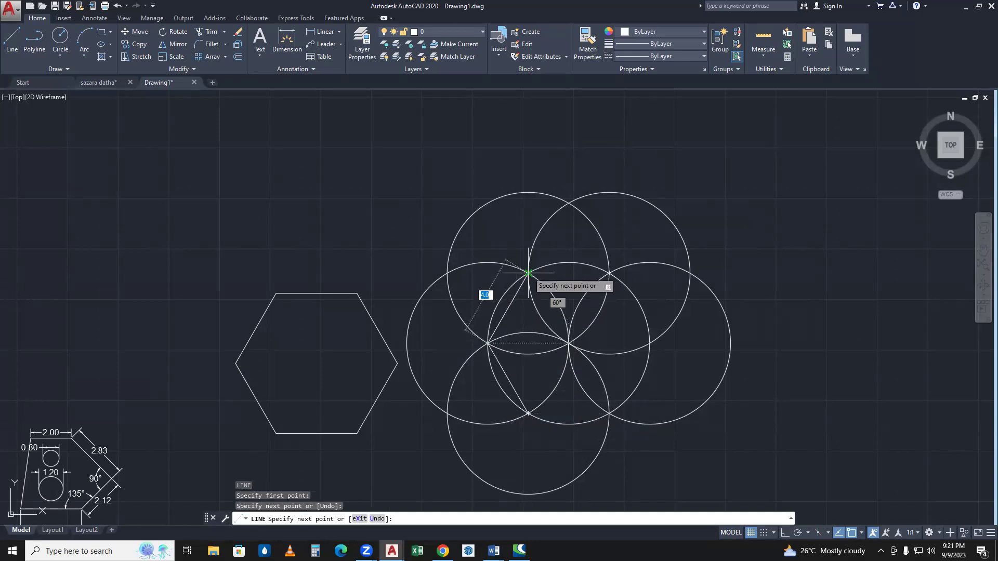
left_click(528, 272)
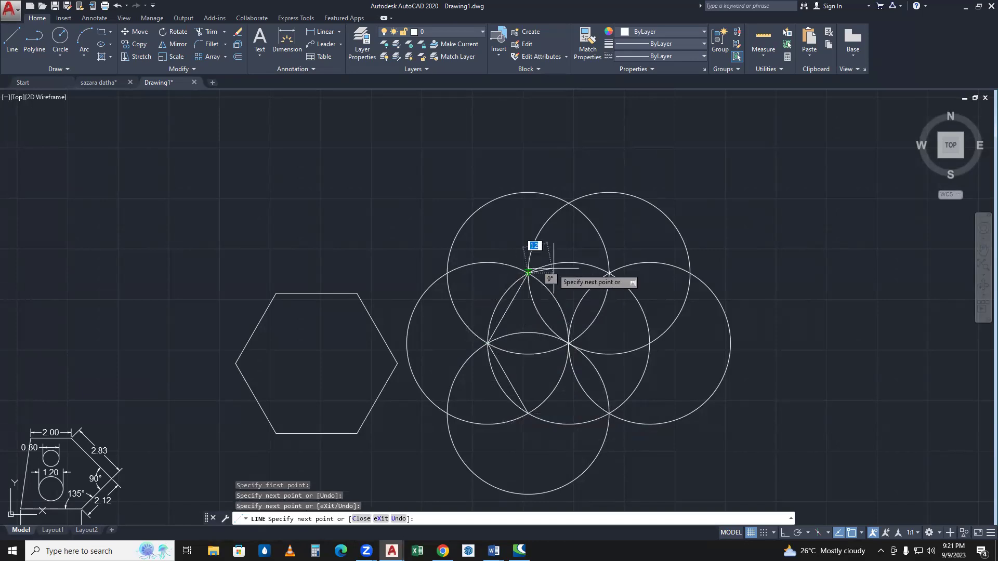
left_click(609, 273)
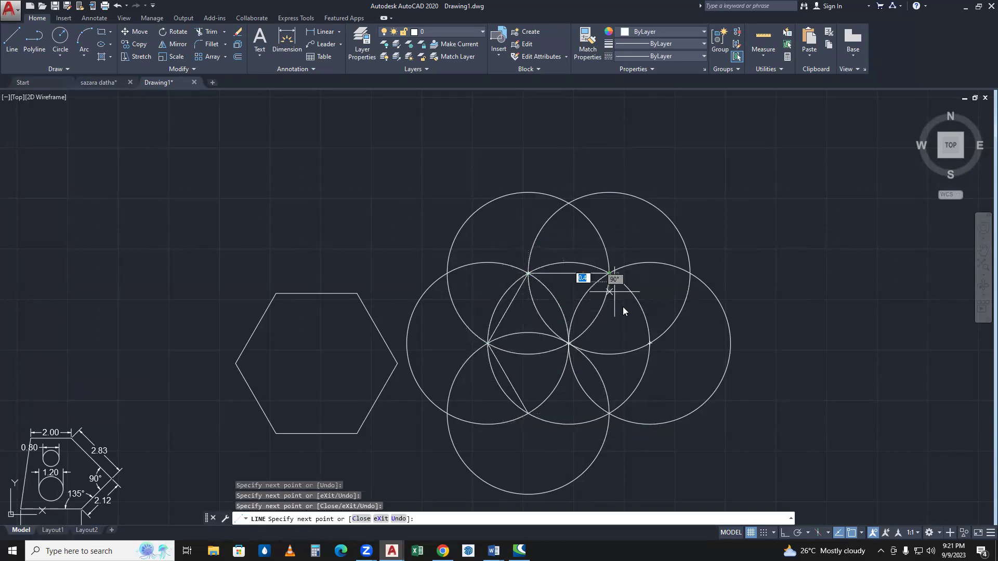
left_click(649, 342)
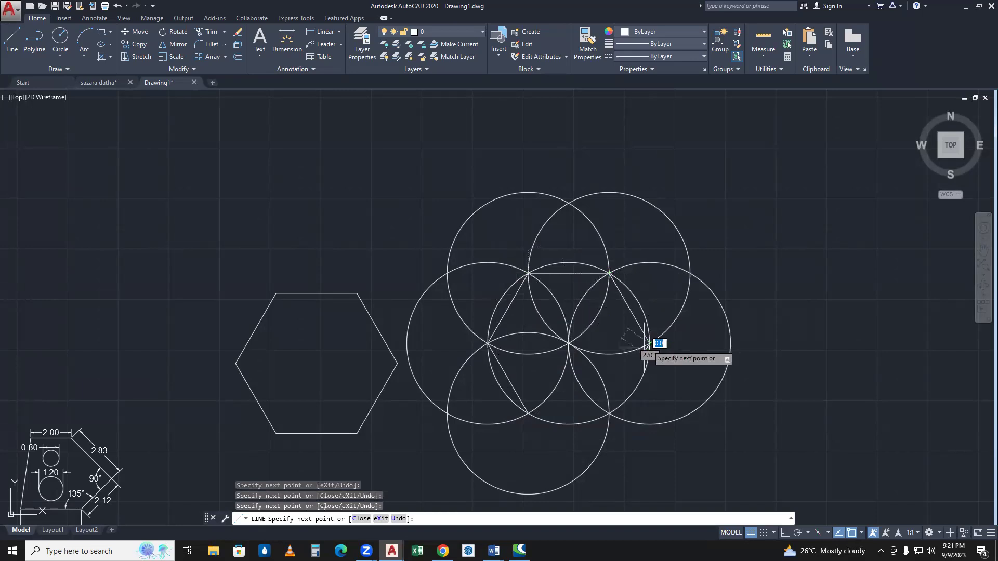
left_click(609, 413)
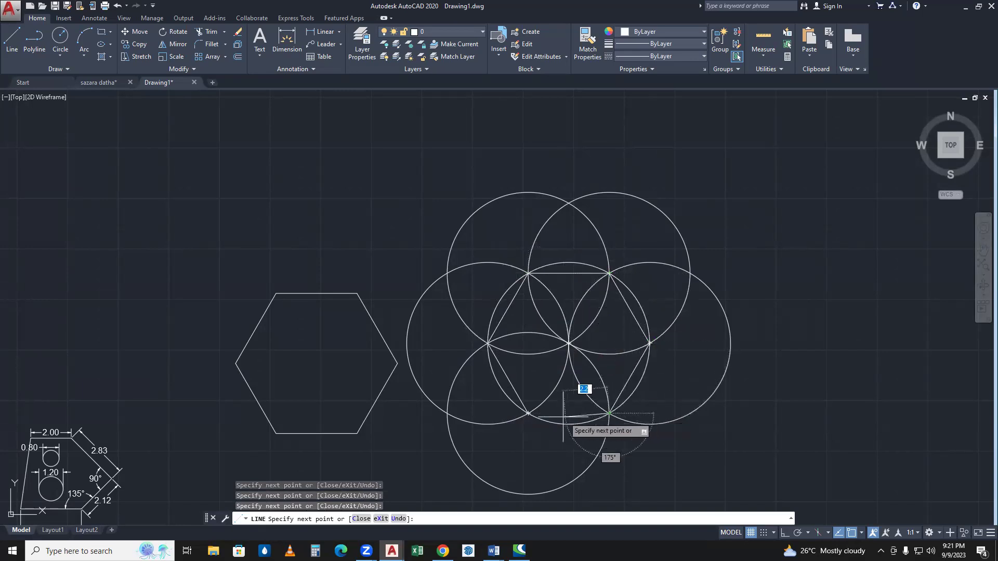
left_click(528, 413)
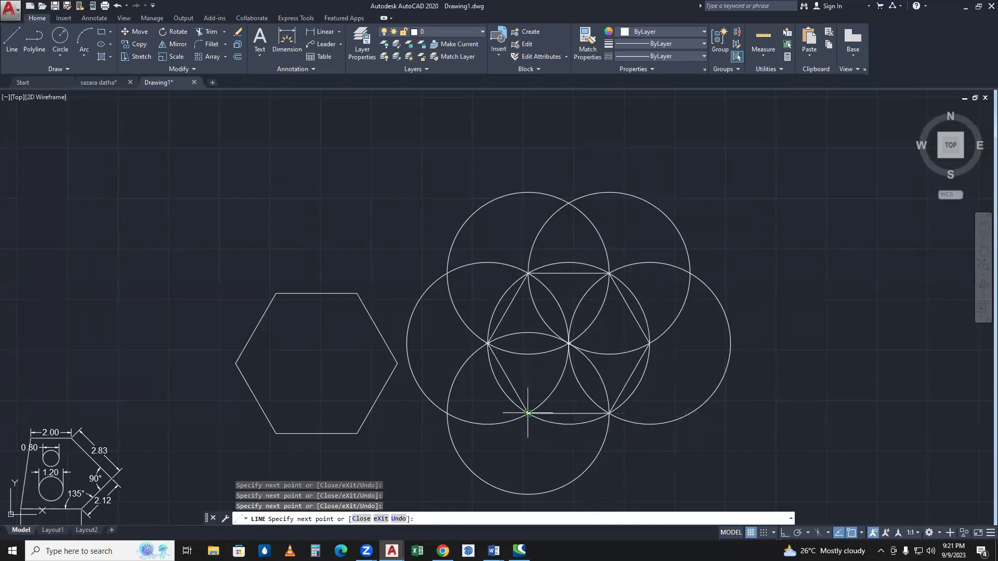
key("Return")
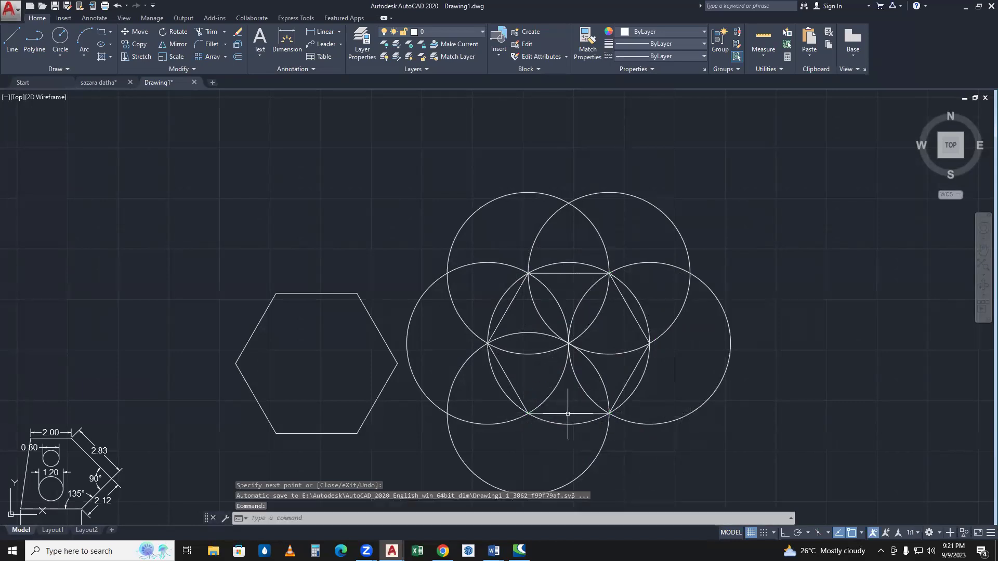
- Delete all six construction circles around and inside the second hexagon, keeping its six lines
left_click(650, 473)
left_click(584, 461)
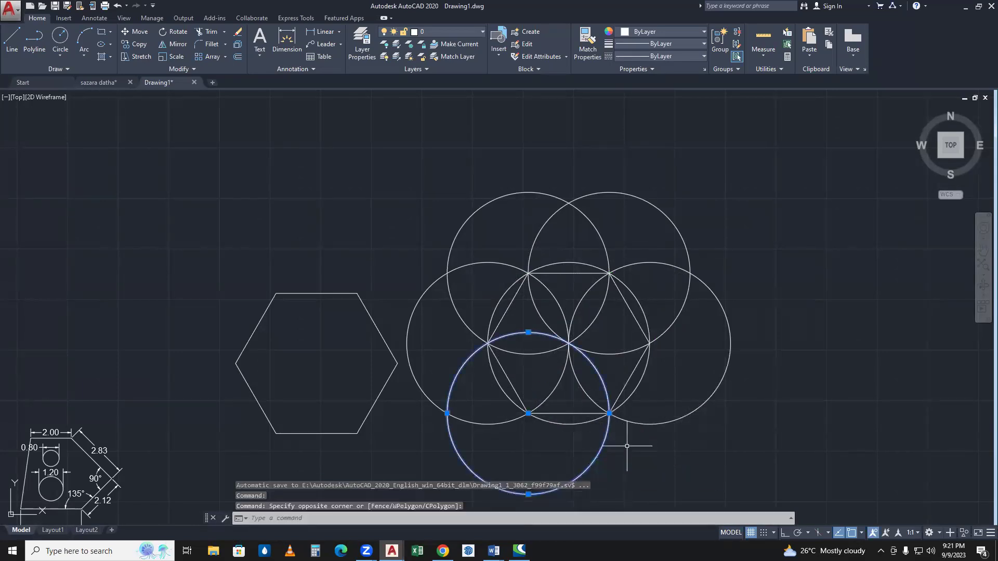
key("Delete")
left_click(738, 460)
left_click(685, 288)
key("Delete")
left_click(643, 257)
left_click(551, 210)
key("Delete")
left_click(518, 232)
left_click(472, 265)
key("Delete")
left_click(518, 294)
left_click(516, 276)
key("Delete")
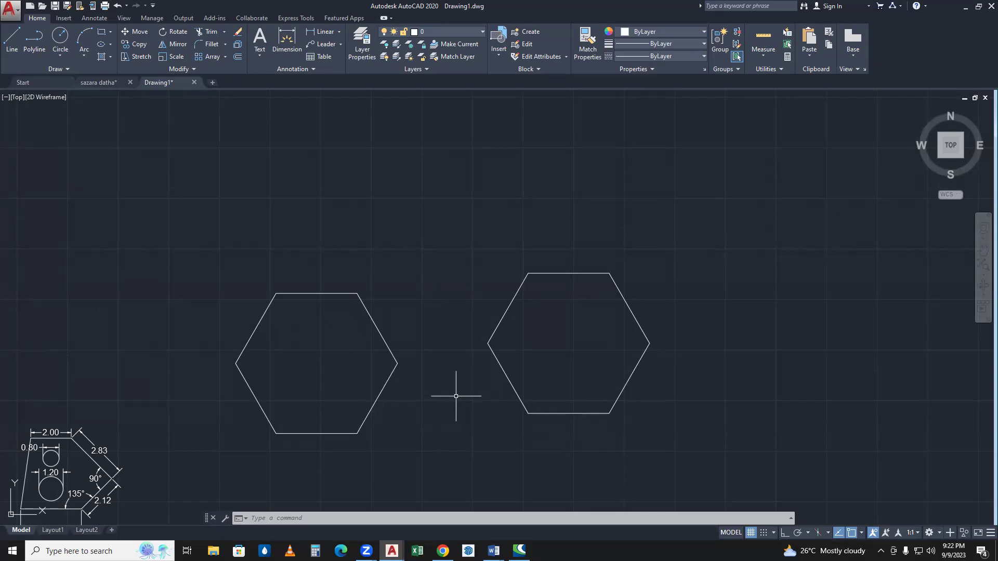
- Review the snap and grid settings and the object snap modes in Drafting Settings
left_click(763, 532)
left_click(764, 532)
left_click(772, 532)
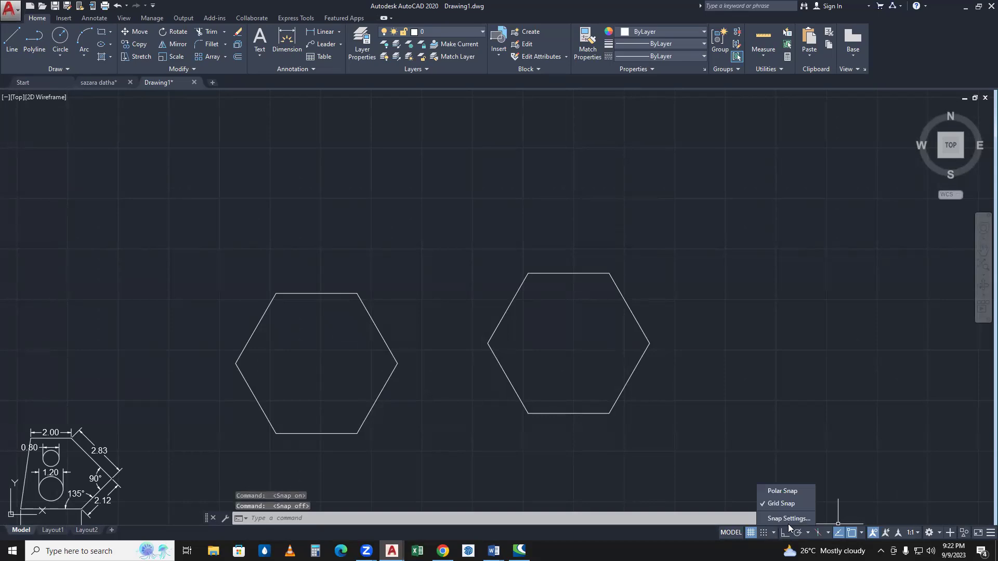
left_click(787, 519)
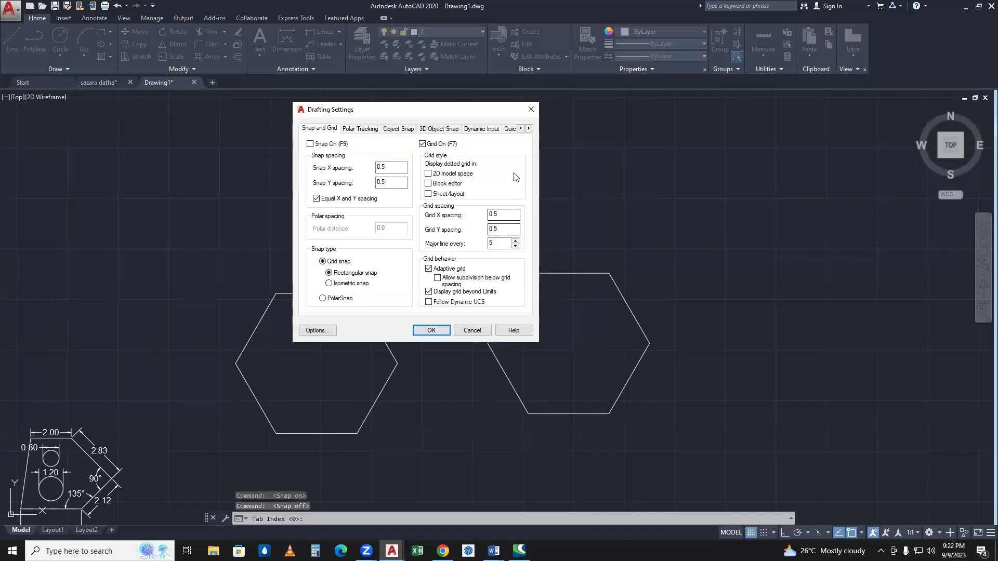
left_click(398, 129)
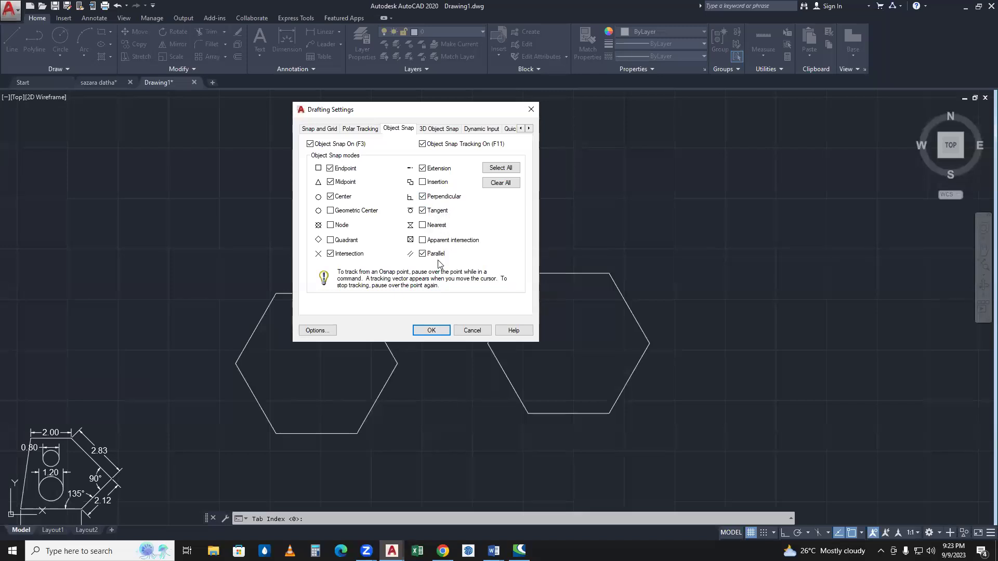
mouse_move(435, 260)
left_click(530, 109)
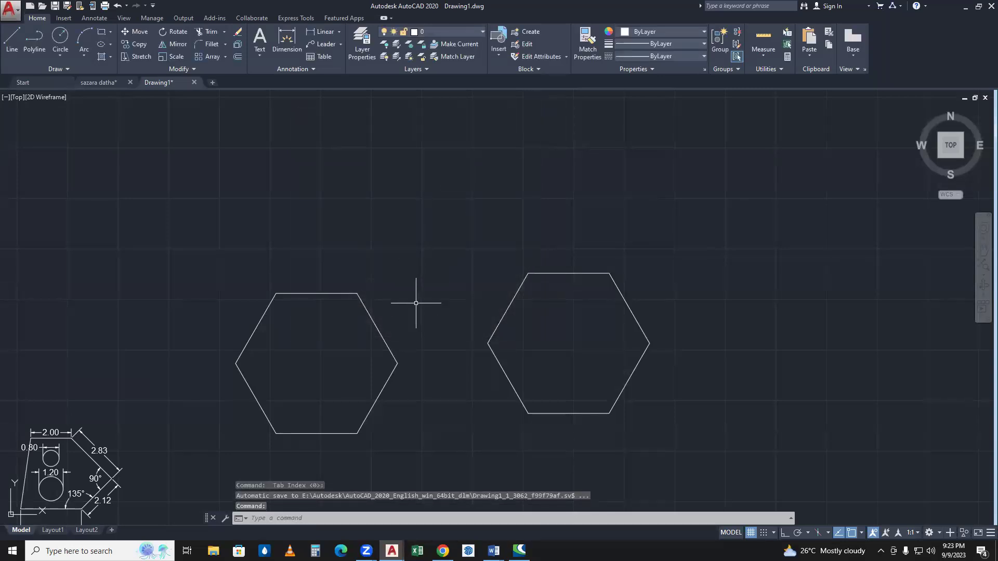
- Switch to Chrome to examine the regular polygons reference image, and return to AutoCAD
mouse_move(443, 551)
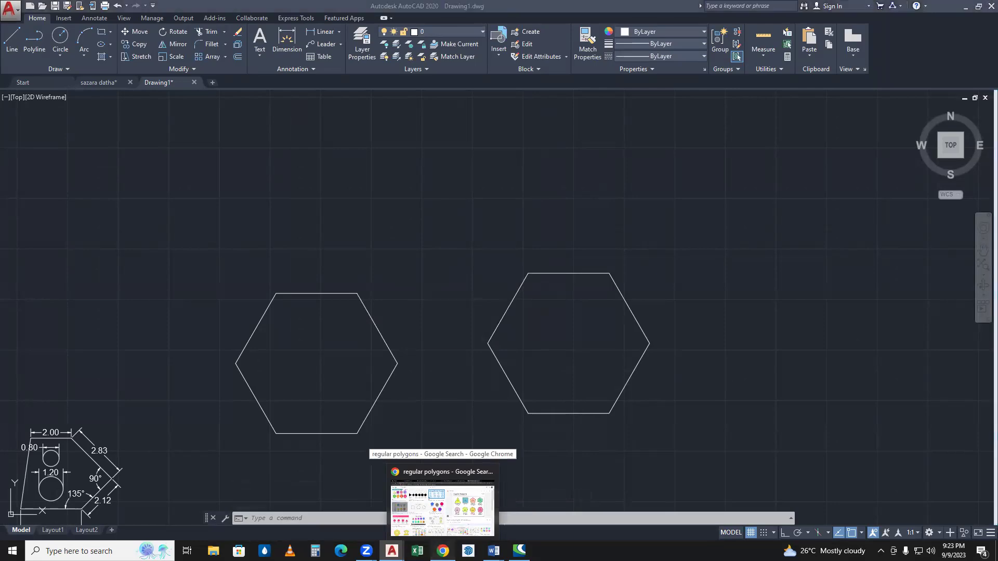
left_click(443, 507)
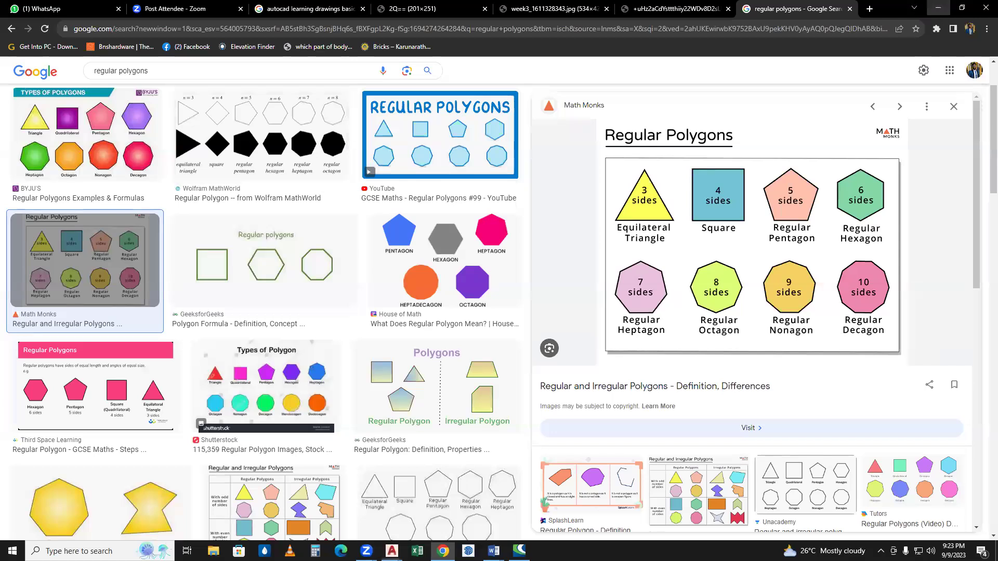
left_click(938, 8)
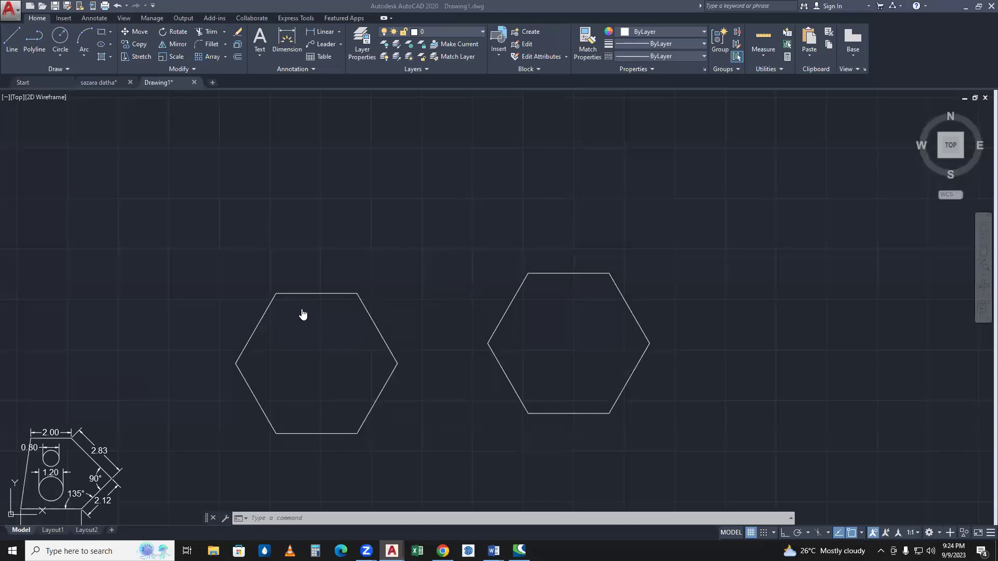
- Review the drawing's save and export options and the PDF export settings without exporting
left_click(12, 23)
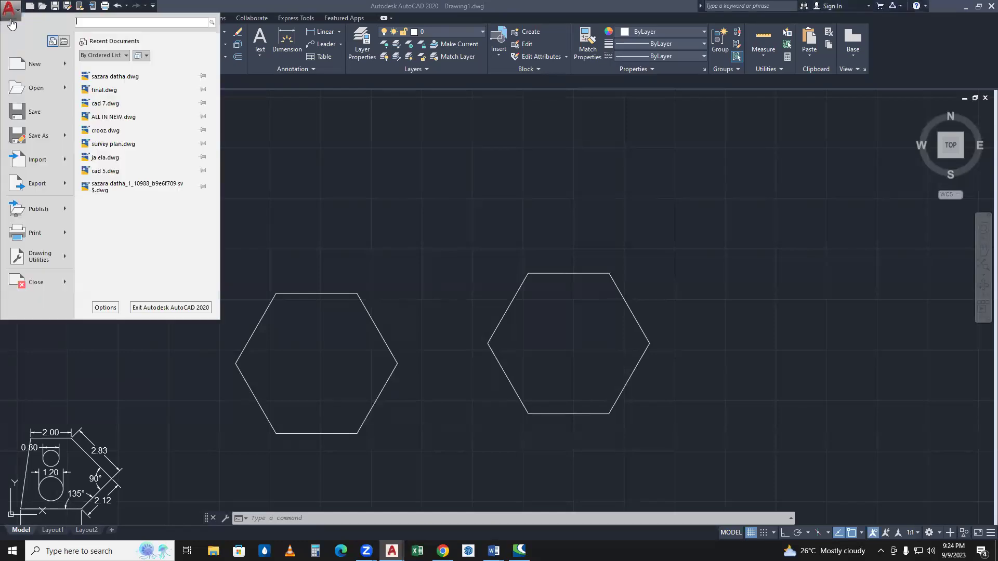
left_click(150, 86)
left_click(10, 20)
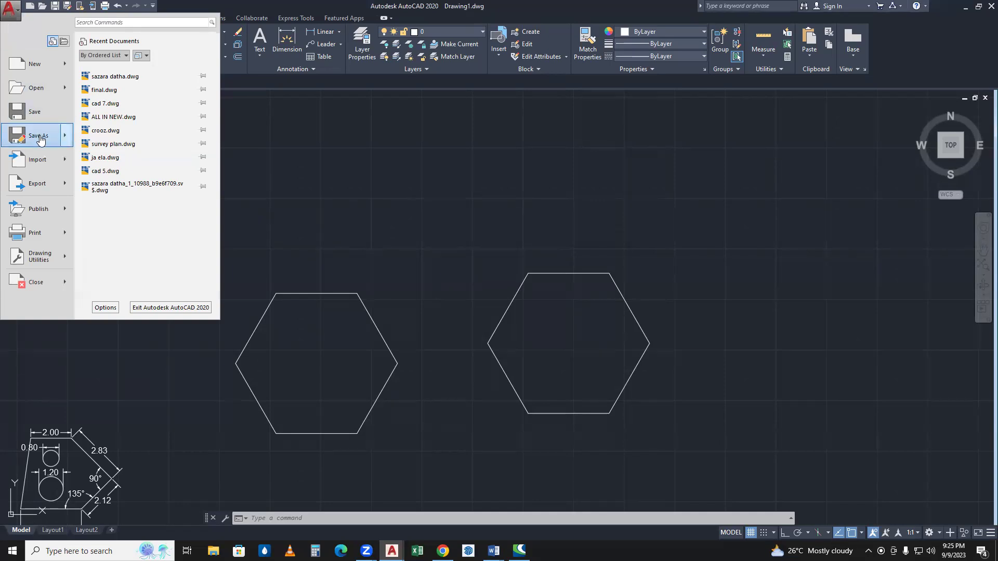
mouse_move(41, 129)
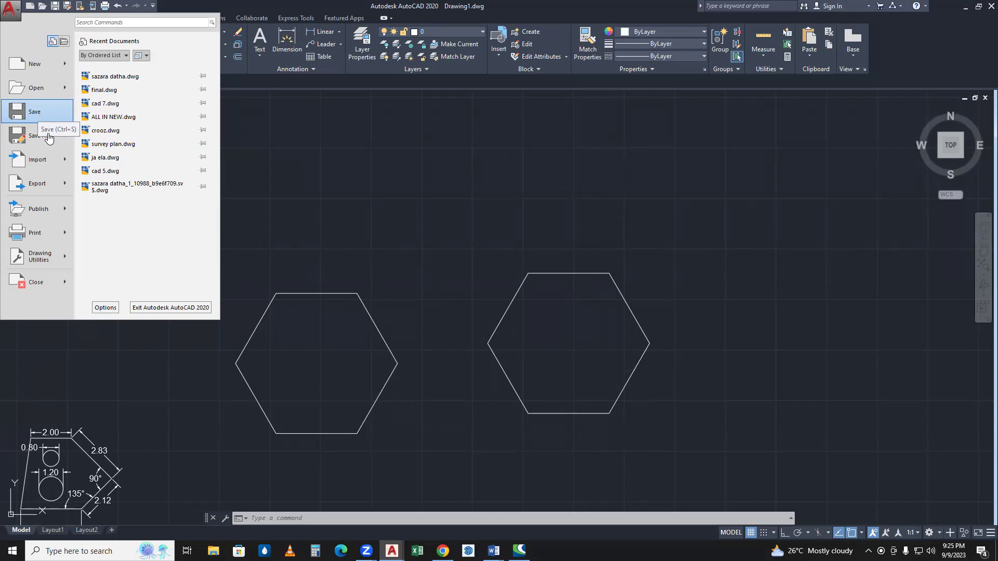
mouse_move(56, 147)
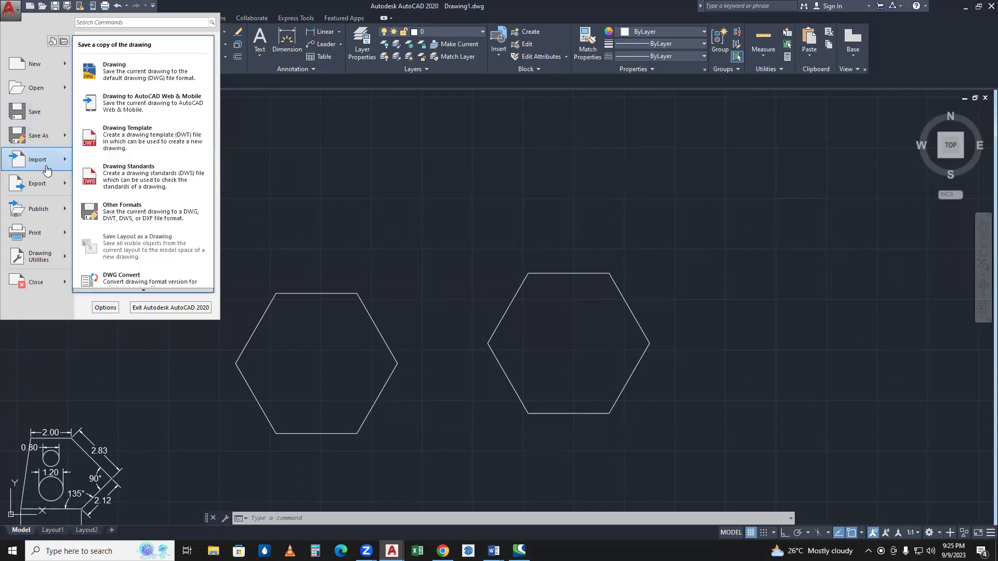
mouse_move(54, 186)
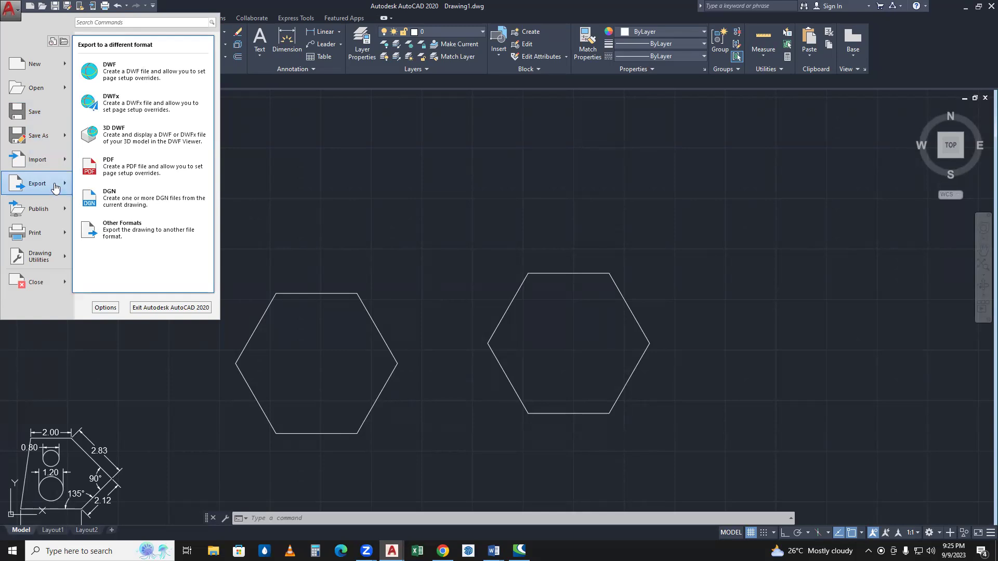
left_click(102, 178)
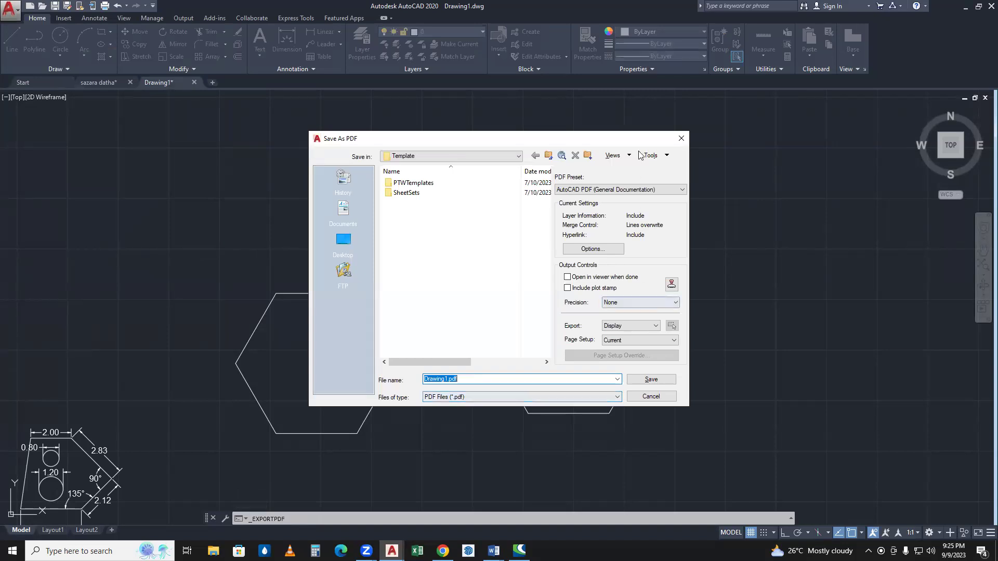
left_click(681, 138)
scroll(376, 383, "down", 4)
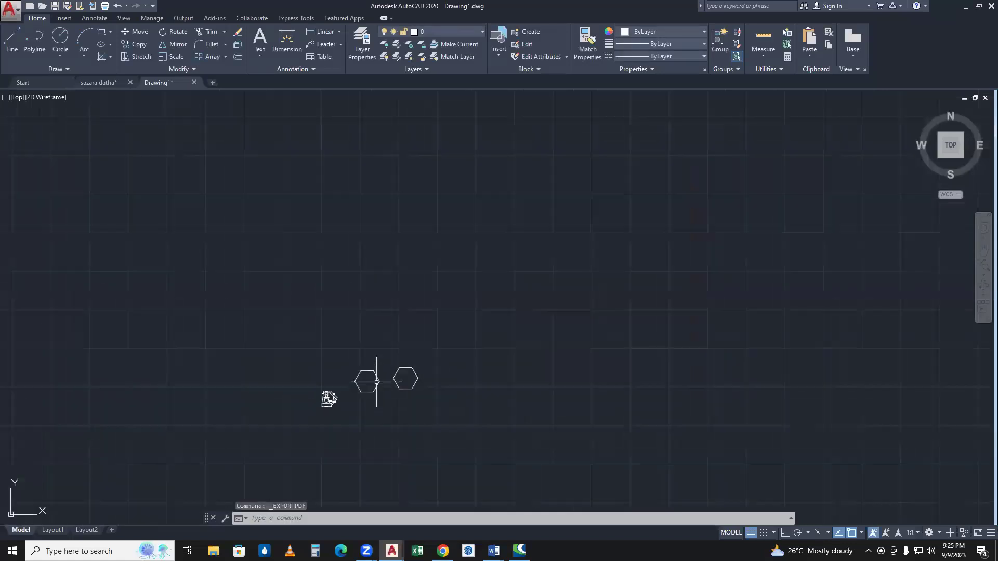
scroll(355, 407, "up", 3)
scroll(367, 407, "down", 7)
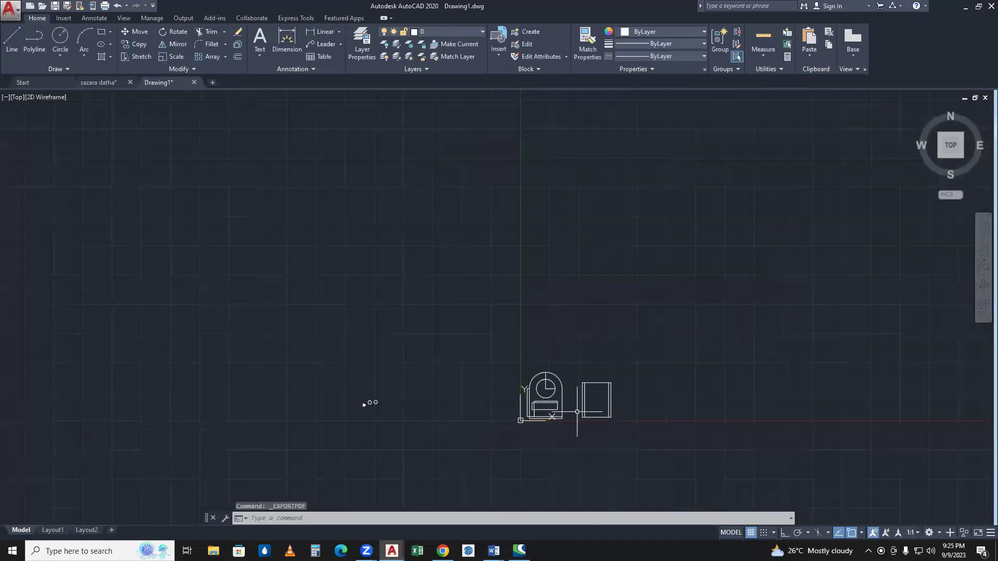
- Examine the figures in the drawing, from the arched part to the dimensioned plate beside the two hexagons
scroll(544, 401, "up", 8)
scroll(563, 311, "up", 3)
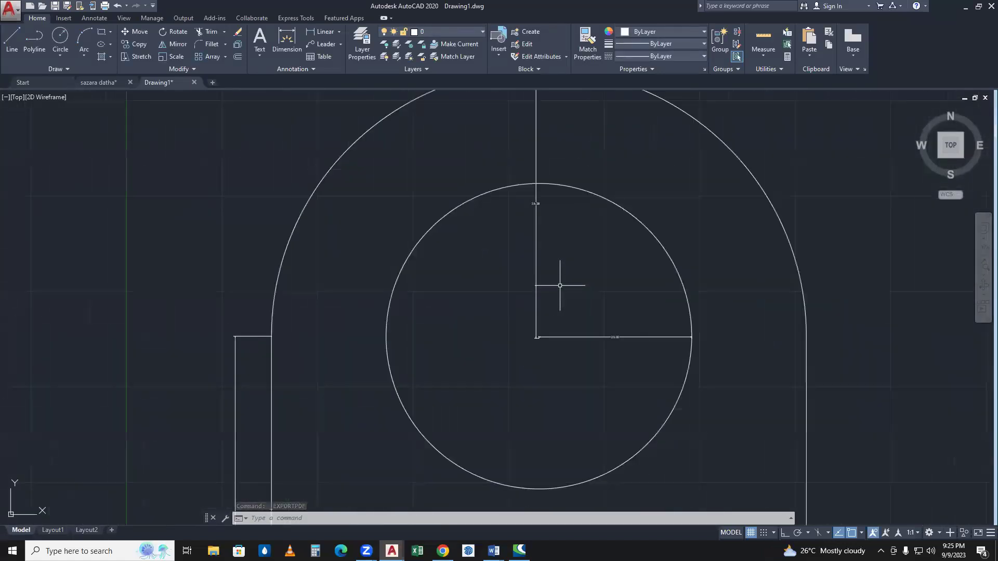
scroll(561, 285, "down", 8)
scroll(300, 326, "up", 10)
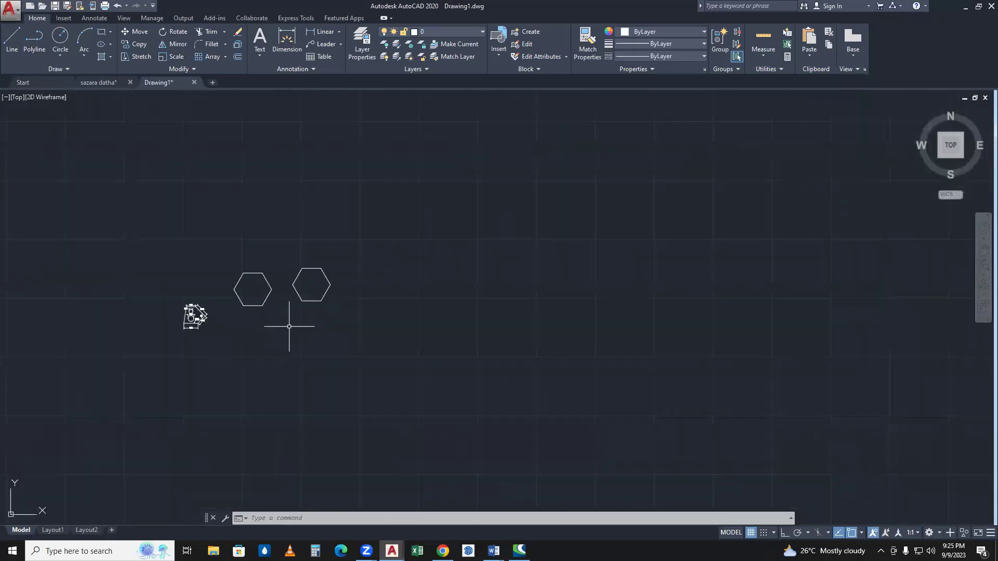
scroll(331, 356, "up", 2)
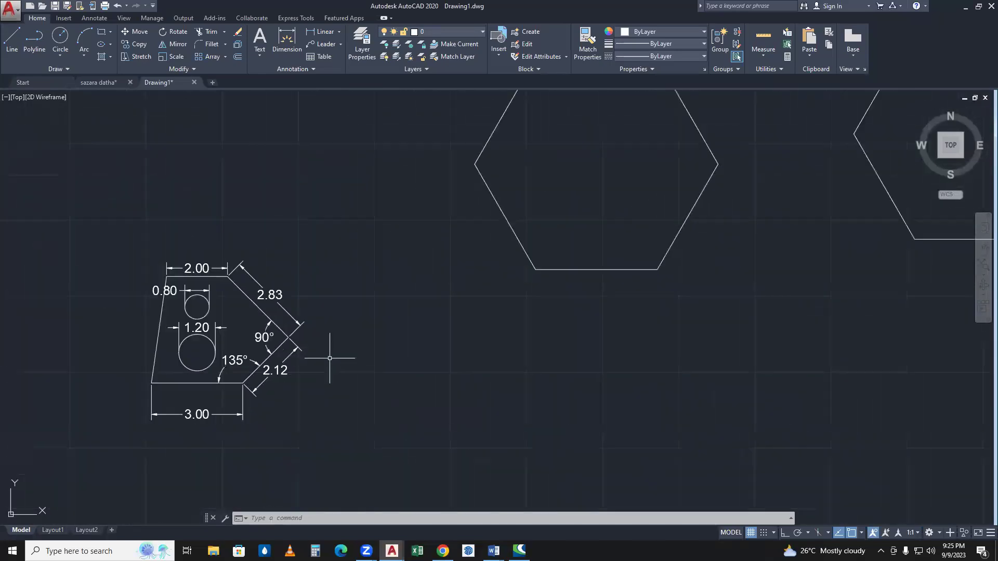
scroll(346, 346, "down", 6)
middle_click_drag(479, 353, 451, 348)
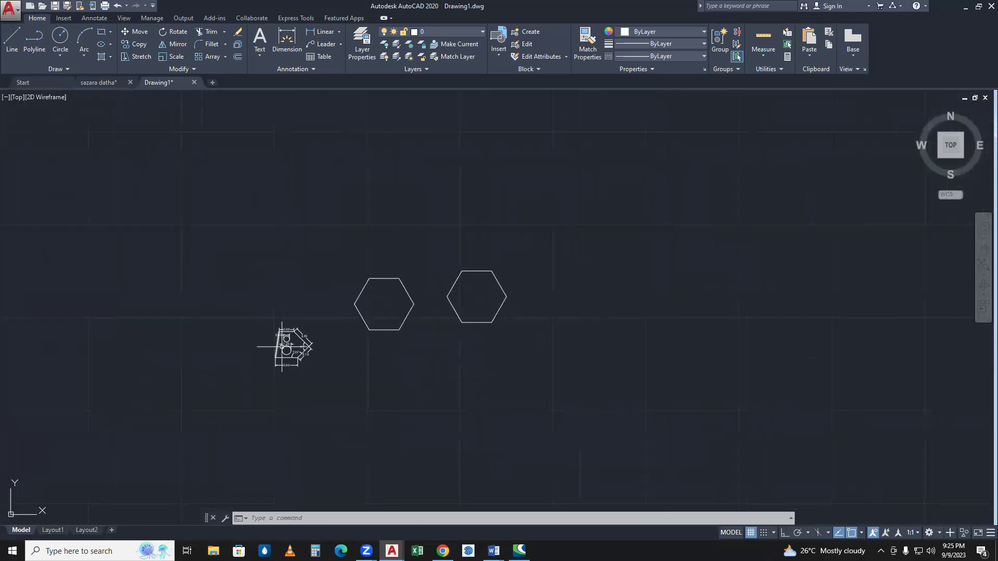
- Select the whole five-sided plate with its two circles and all its dimensions
scroll(311, 353, "up", 2)
left_click_drag(372, 408, 249, 302)
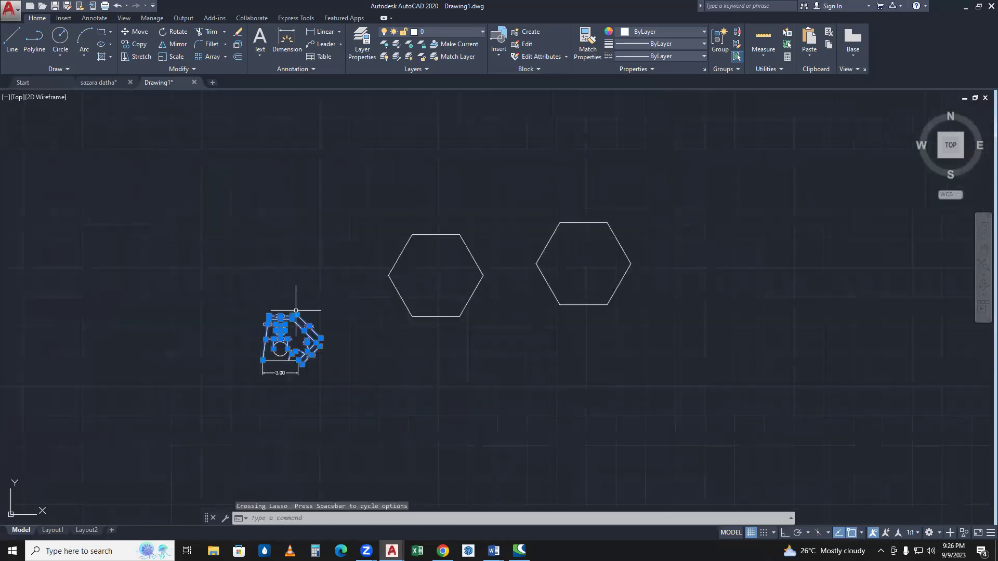
scroll(278, 338, "up", 4)
key("Escape")
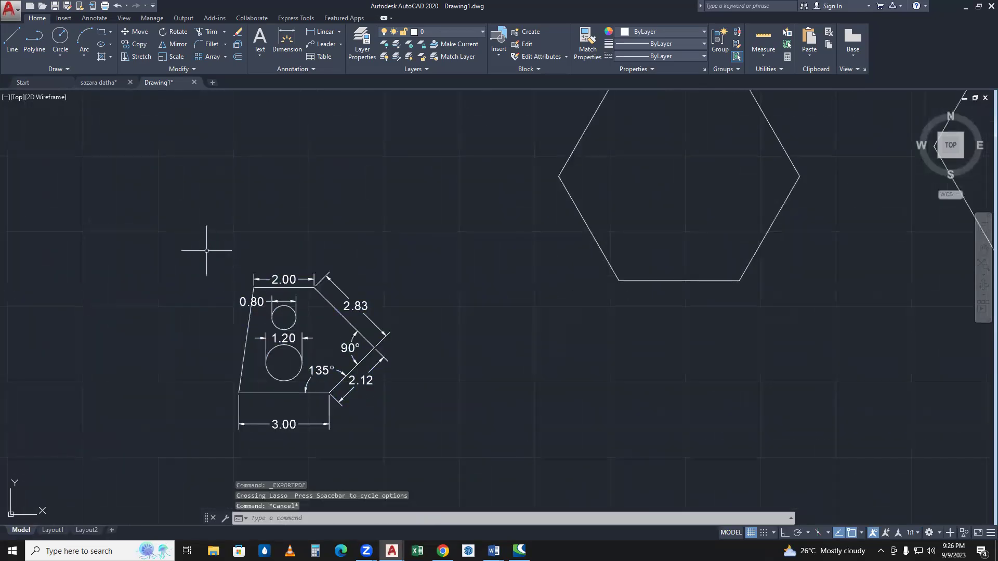
mouse_move(189, 232)
left_mouse_down()
mouse_move(396, 419)
mouse_move(459, 459)
left_mouse_up()
left_click(468, 418)
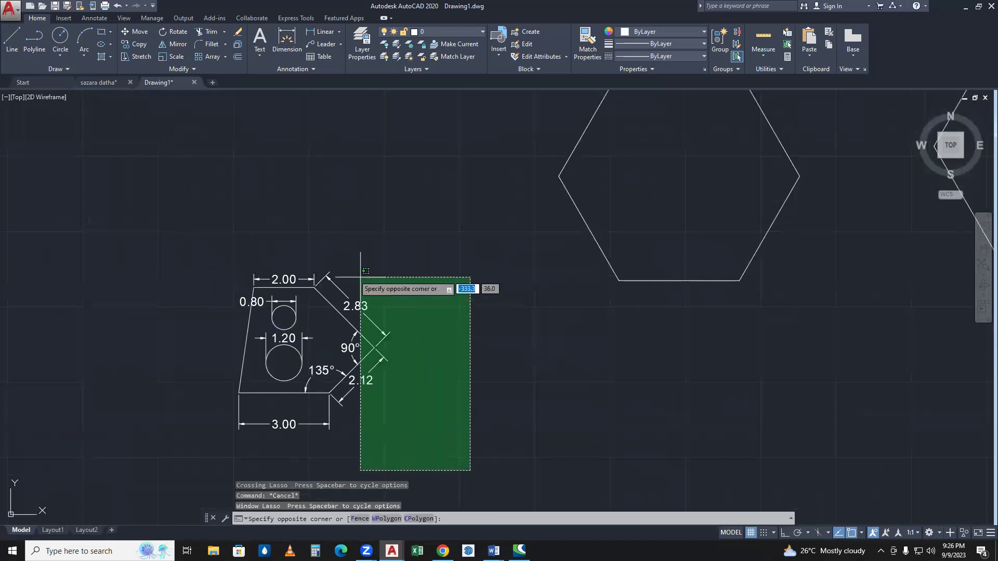
left_click(195, 217)
scroll(332, 301, "up", 4)
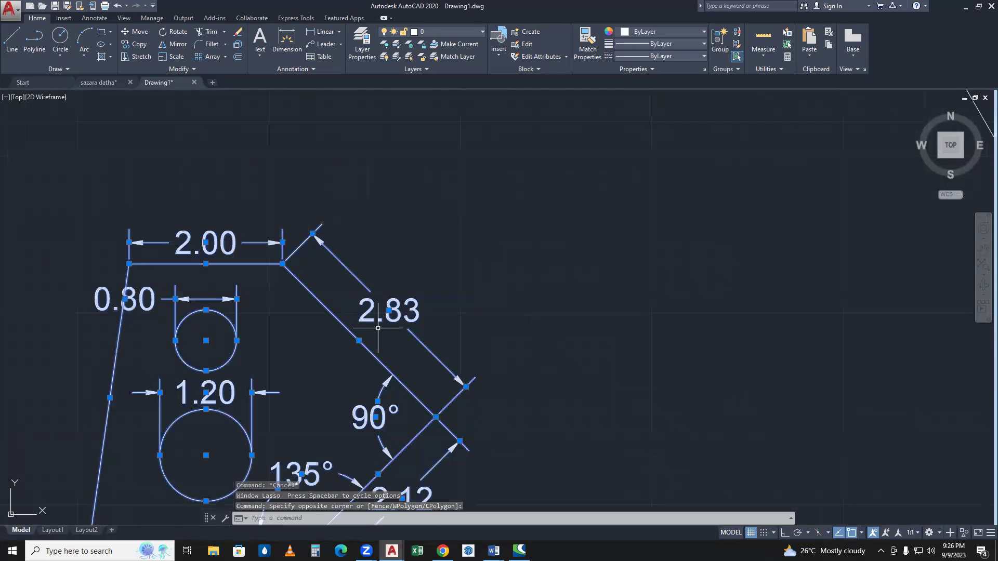
- Start a plot of the model and set the plot area to a window enclosing the dimensioned plate
key("ctrl+p")
left_click(406, 307)
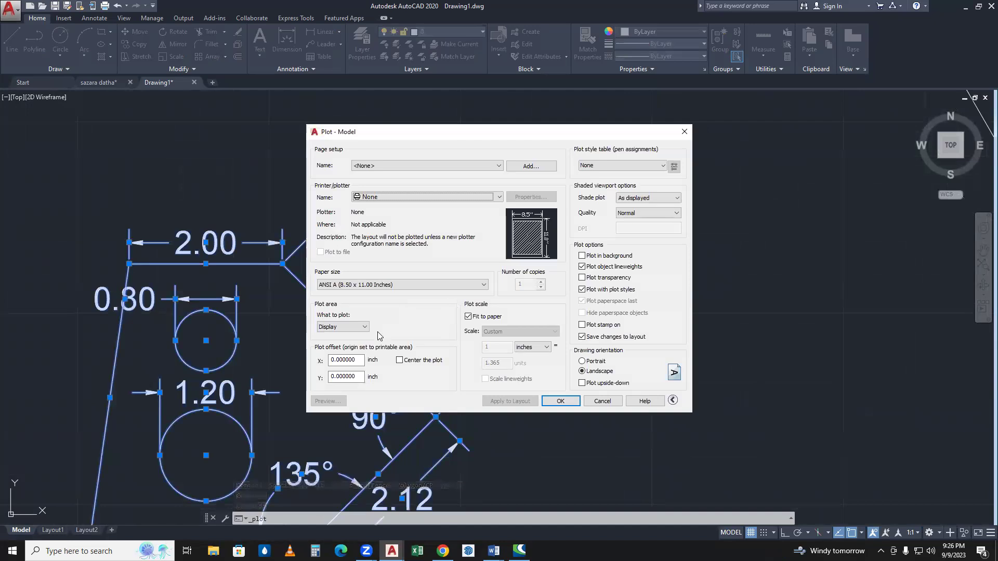
left_click(348, 327)
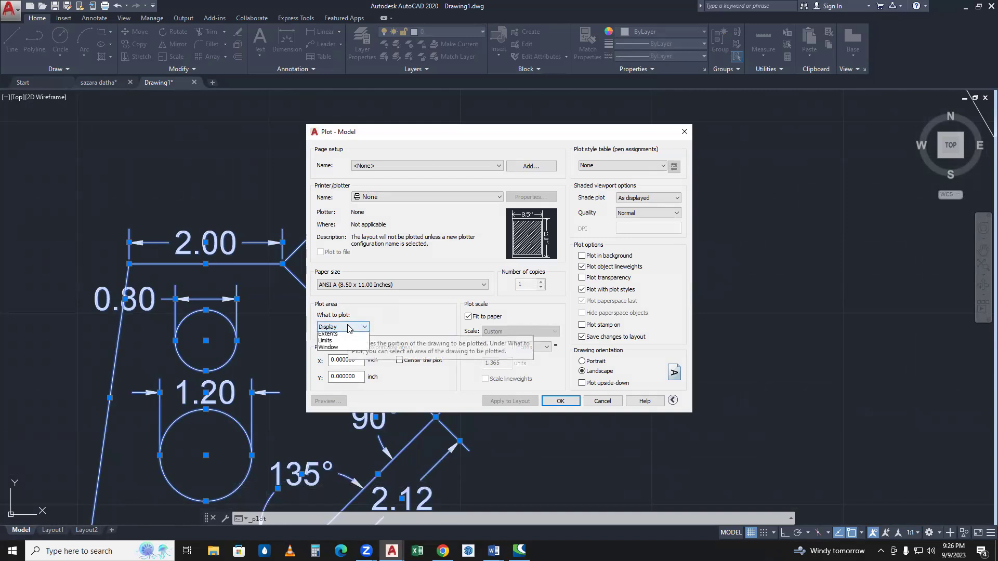
left_click(340, 355)
scroll(312, 208, "down", 2)
left_click(93, 178)
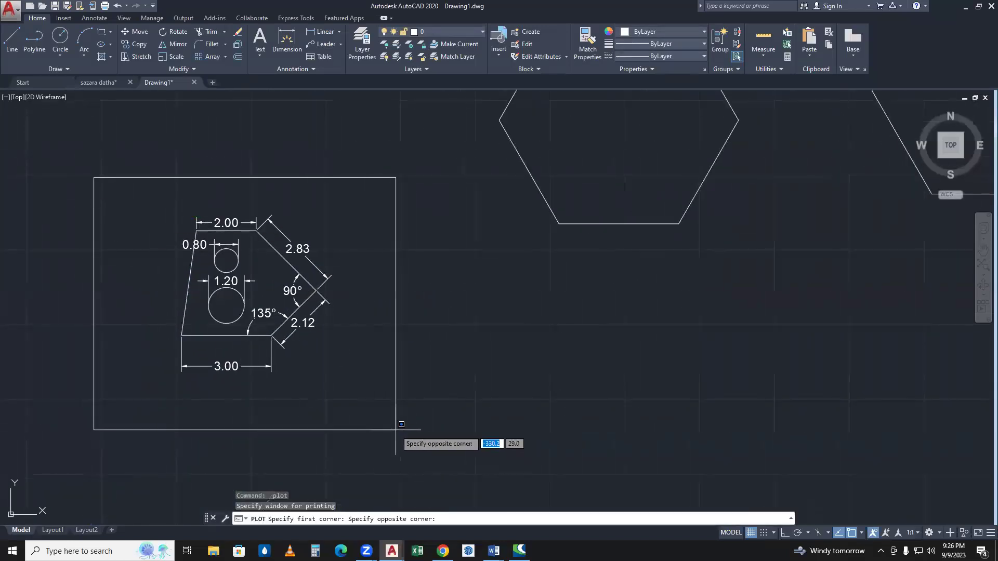
left_click(396, 430)
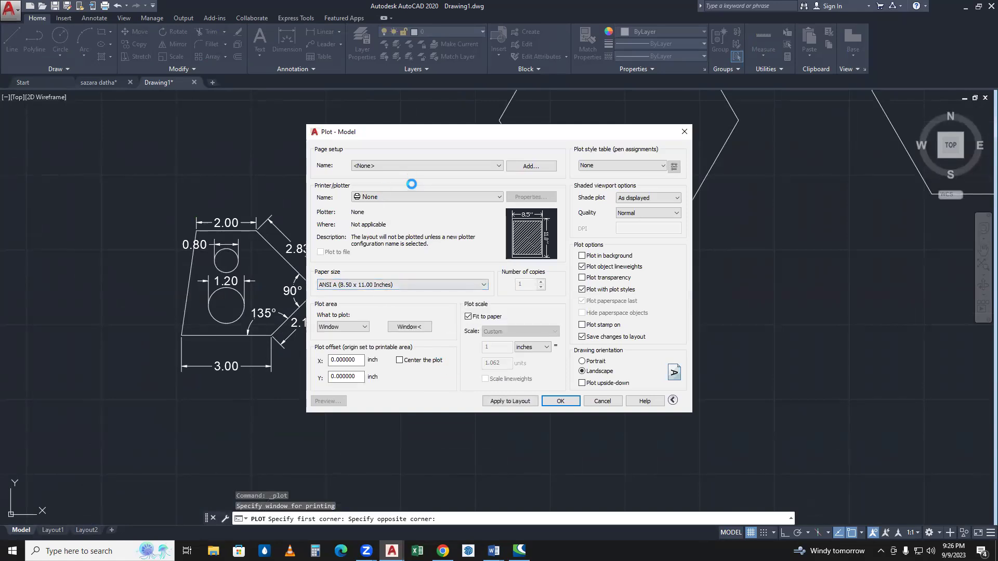
- Choose AutoCAD PDF (High Quality Print).pc3 as the plotter
left_click(433, 165)
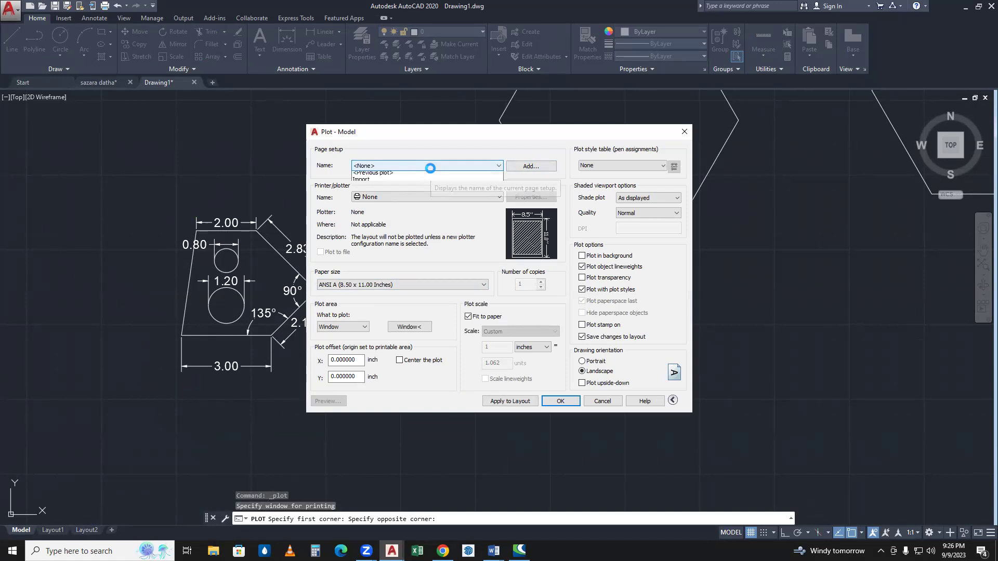
left_click(349, 200)
left_click(363, 197)
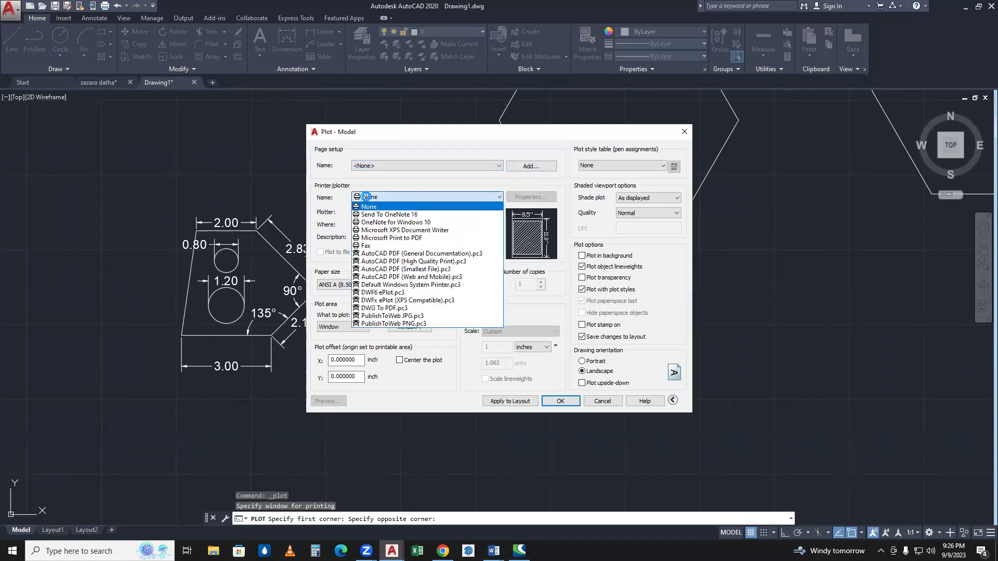
left_click(389, 261)
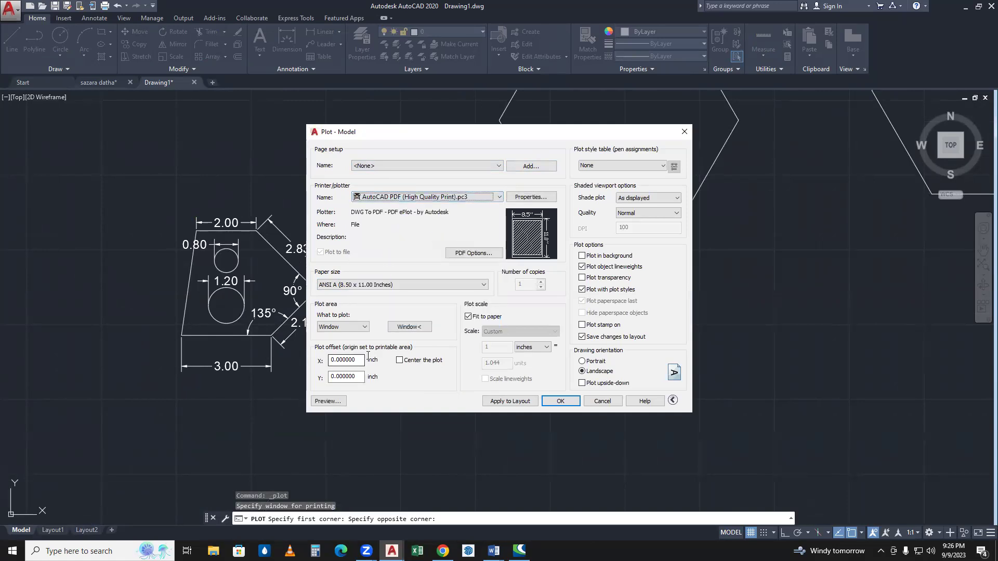
- Preview the plot of the dimensioned plate, and leave the preview and plot settings without plotting
left_click(329, 401)
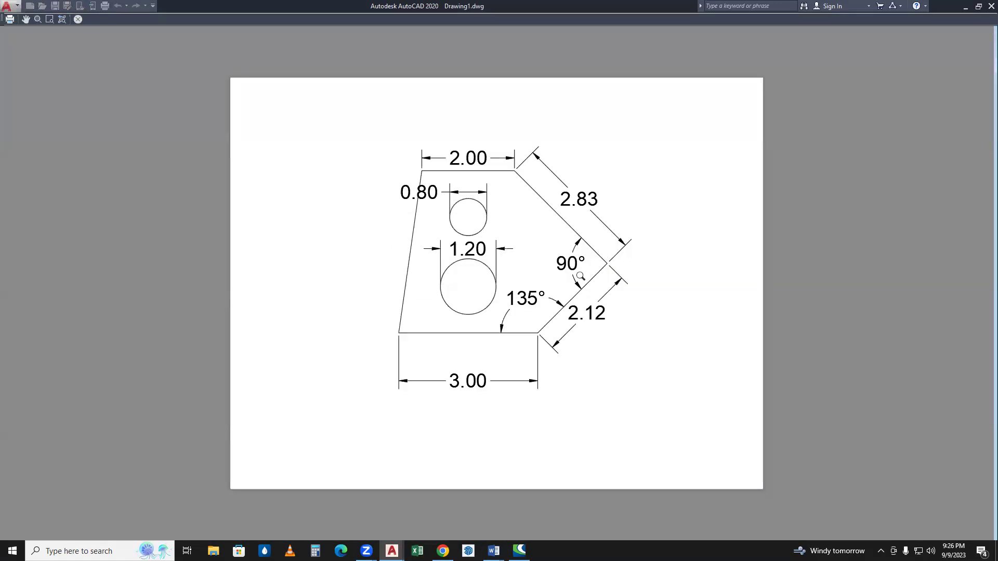
key("Escape")
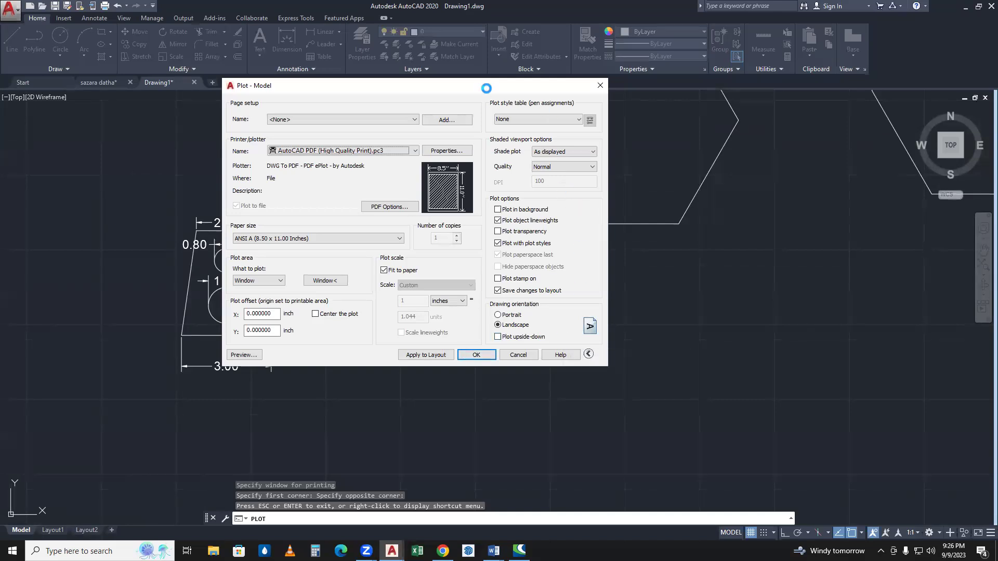
key("Escape")
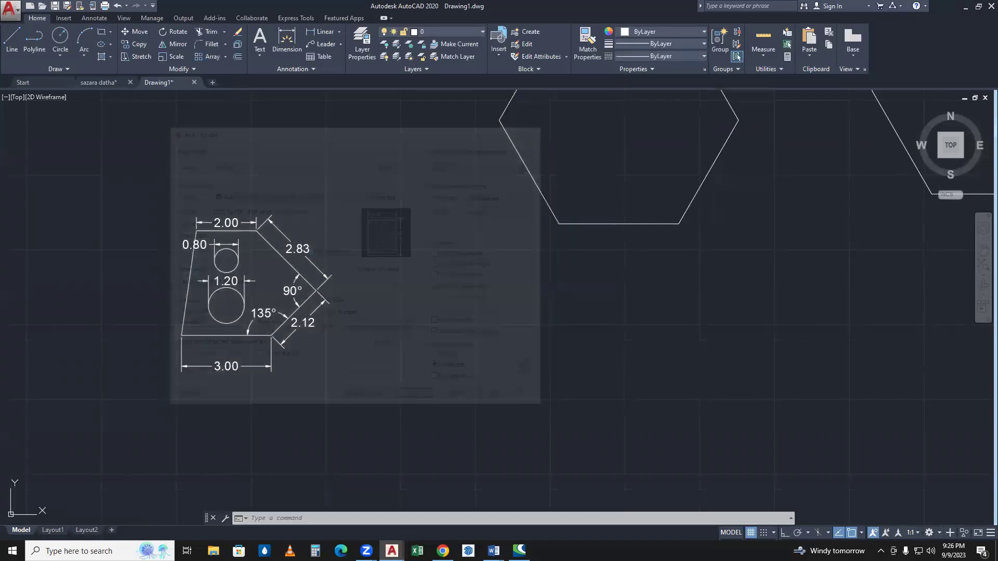